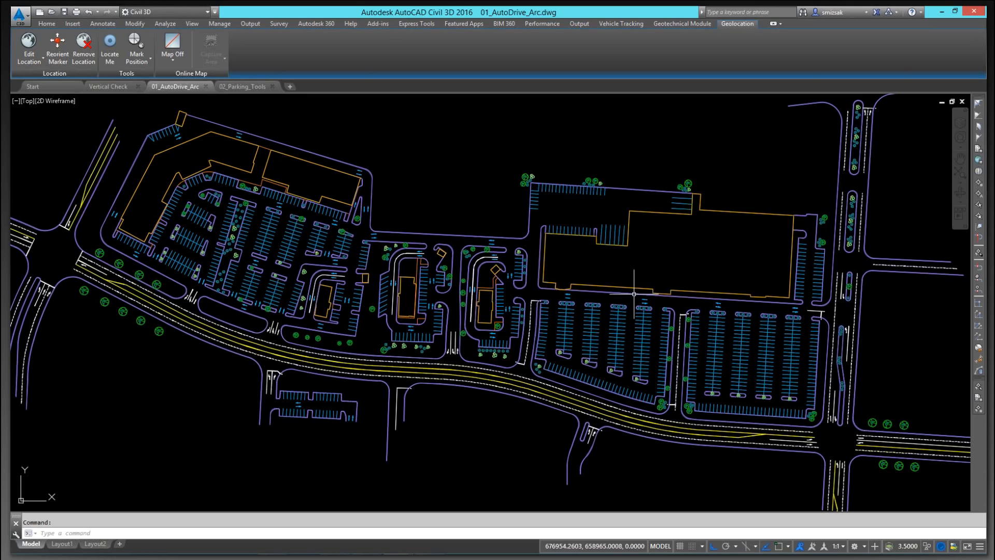
Start an AutoDrive Arc swept path in the site plan and move the vehicle library window clear of the drawing
scroll(567, 279, "up", 3)
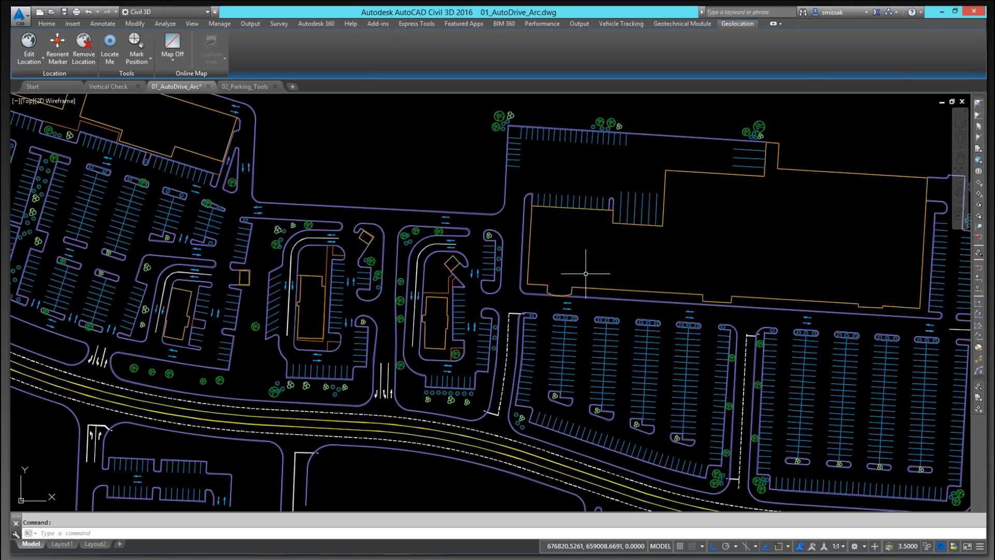
middle_click_drag(582, 271, 506, 285)
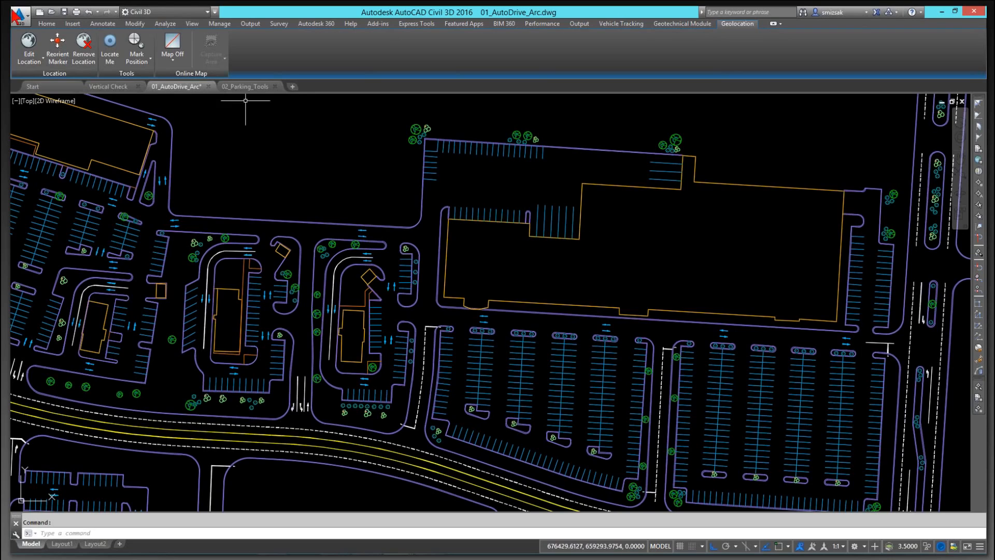
left_click(621, 24)
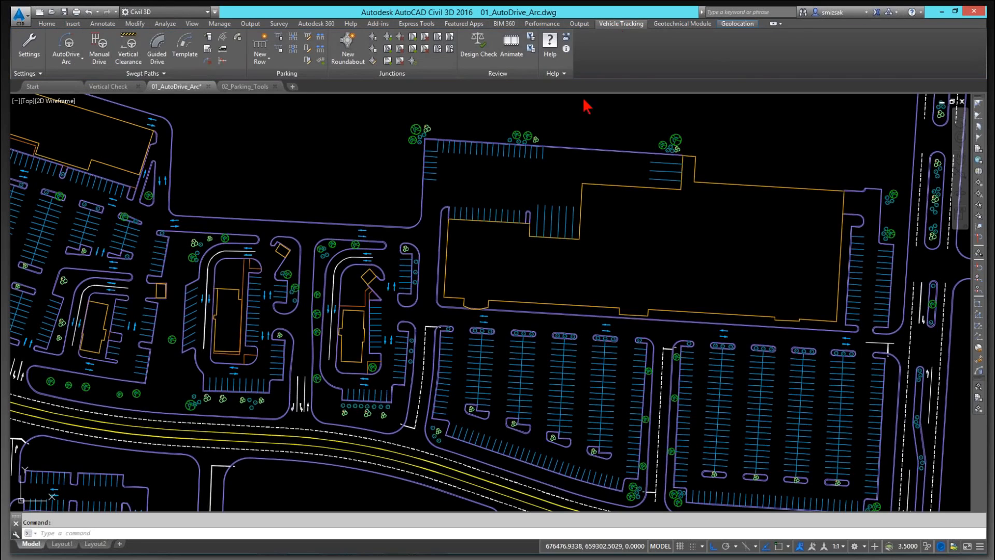
left_click(66, 44)
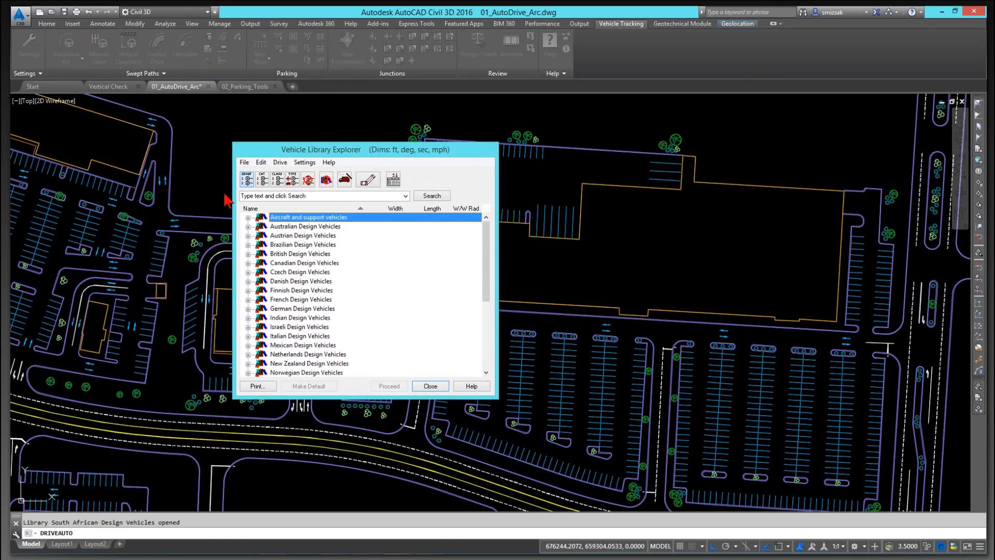
left_click_drag(267, 149, 196, 103)
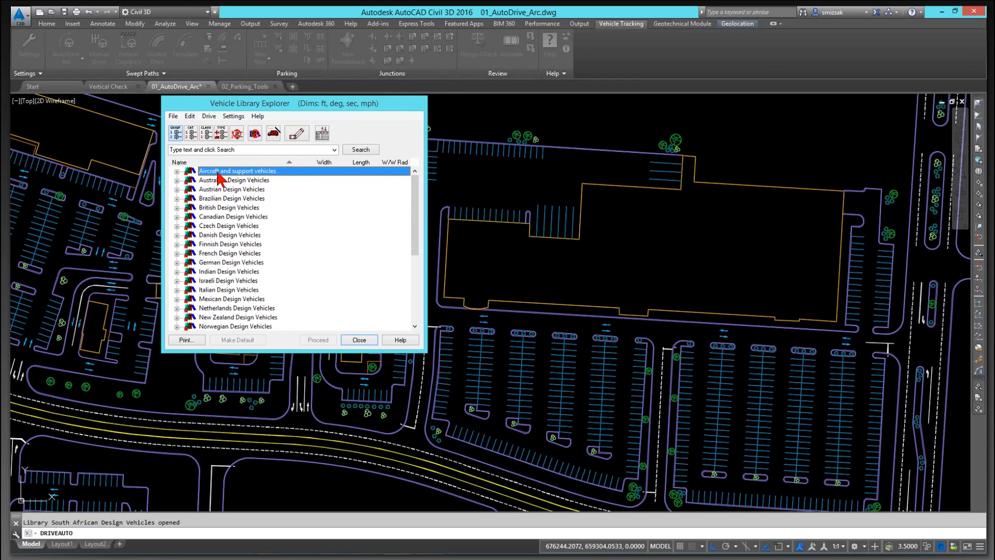
Browse the Aircraft and support vehicles and the Trams and rail vehicles libraries
left_click(177, 171)
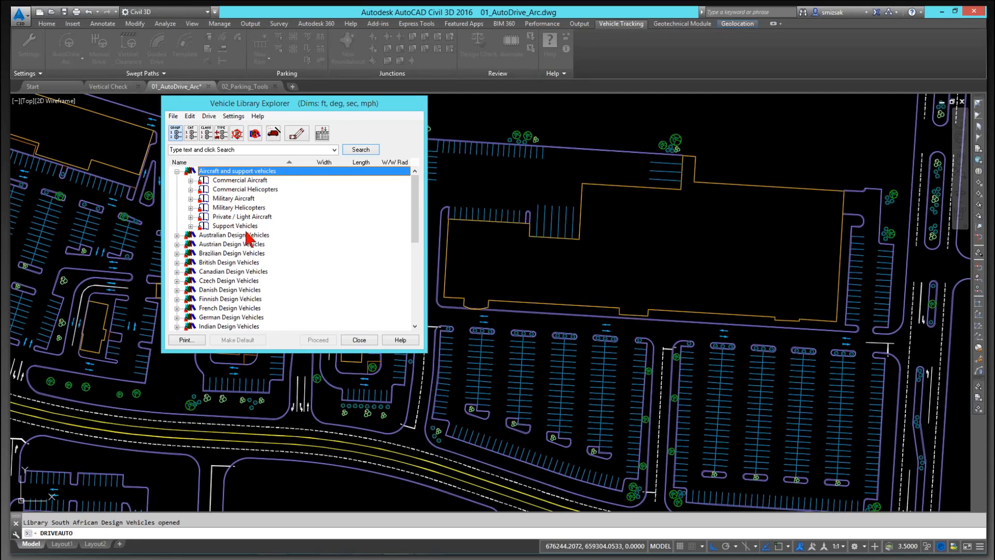
left_click(177, 171)
scroll(302, 254, "down", 3)
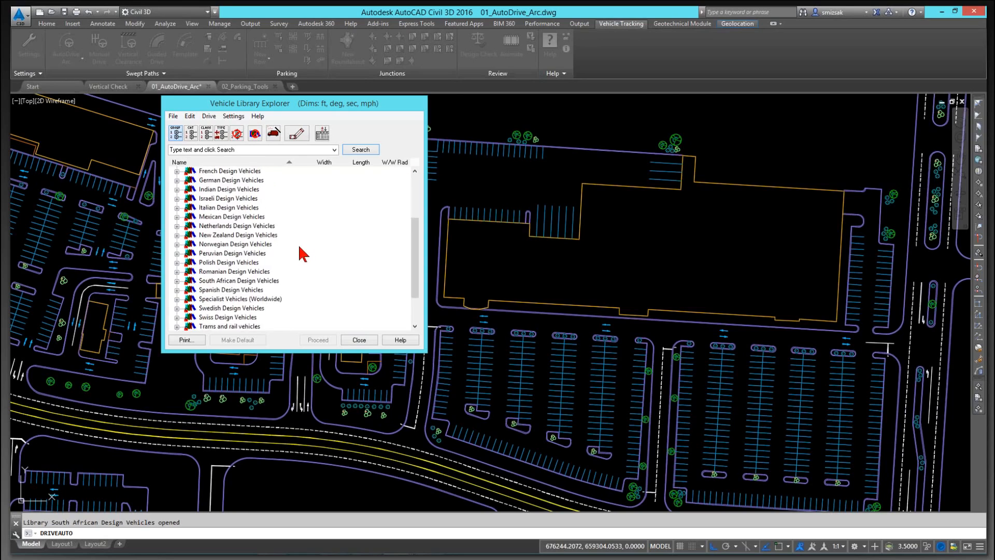
scroll(302, 254, "down", 2)
left_click(179, 281)
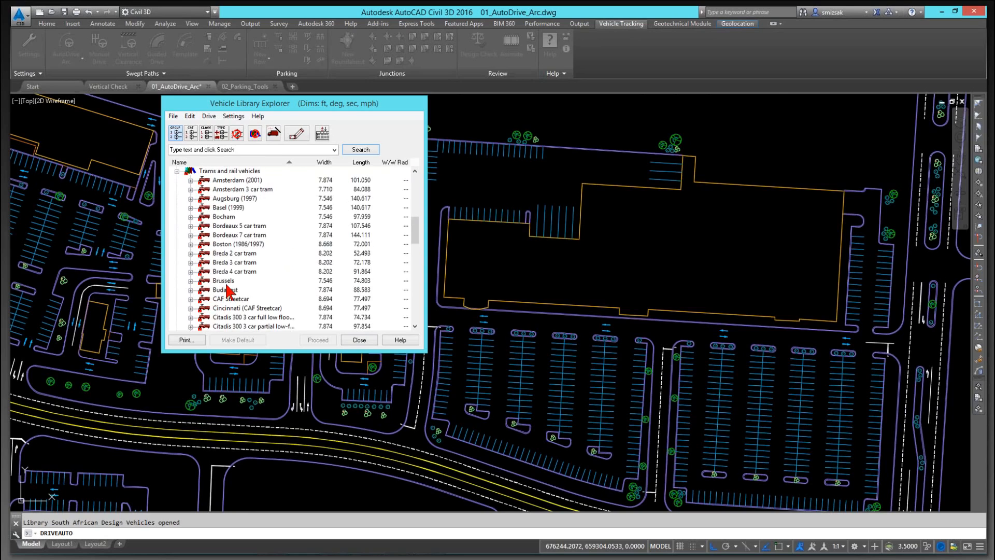
scroll(226, 288, "up", 1)
scroll(257, 236, "down", 5)
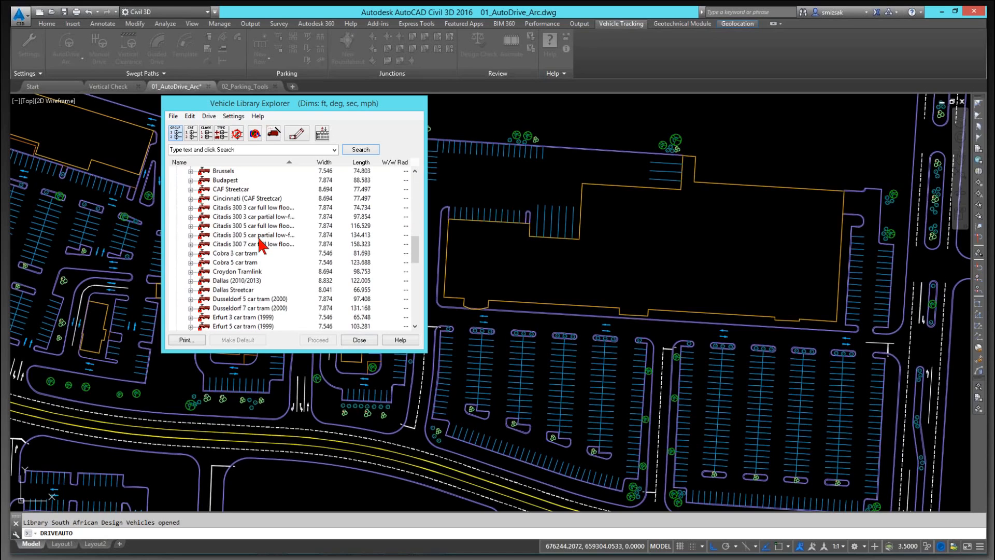
scroll(261, 245, "down", 3)
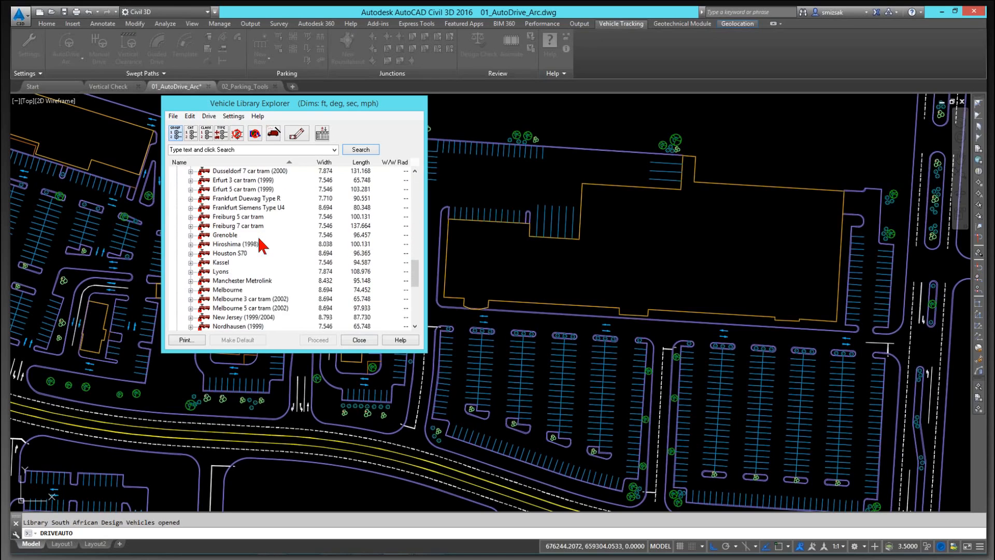
scroll(258, 244, "up", 9)
left_click(177, 227)
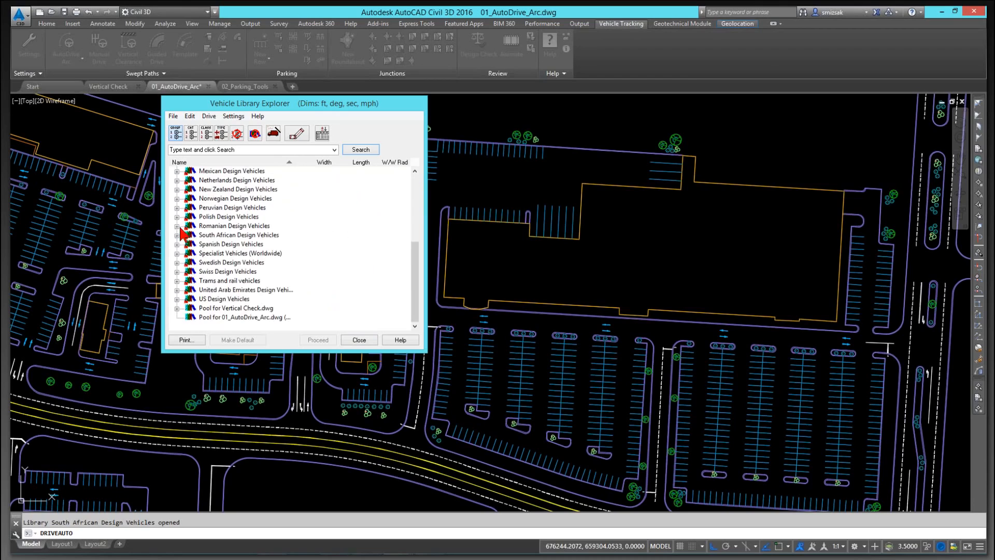
Expand the US Design Vehicles library down to the State-wide (AASHTO) set AASHTO 2011 in US customary units
left_click(178, 300)
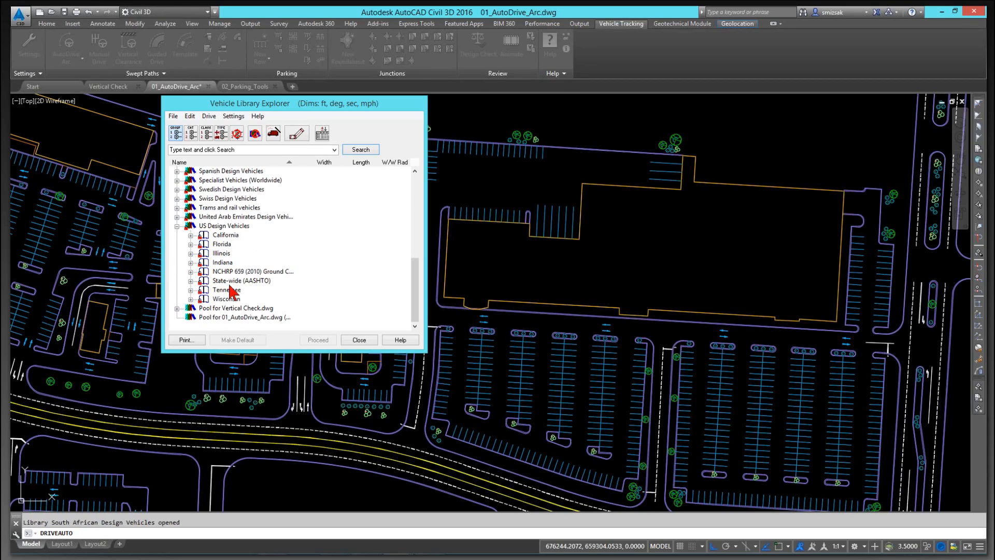
left_click(190, 280)
scroll(342, 264, "down", 1)
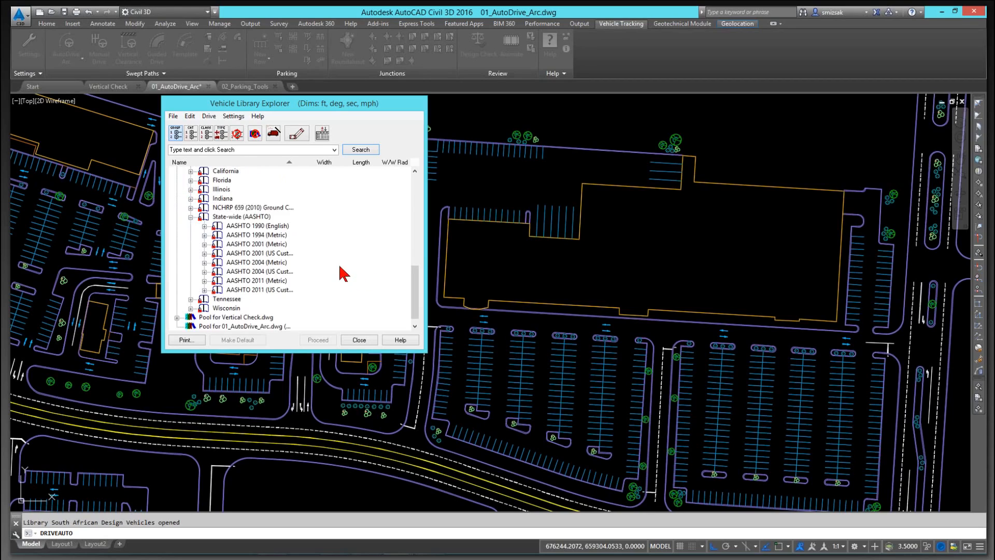
left_click(258, 291)
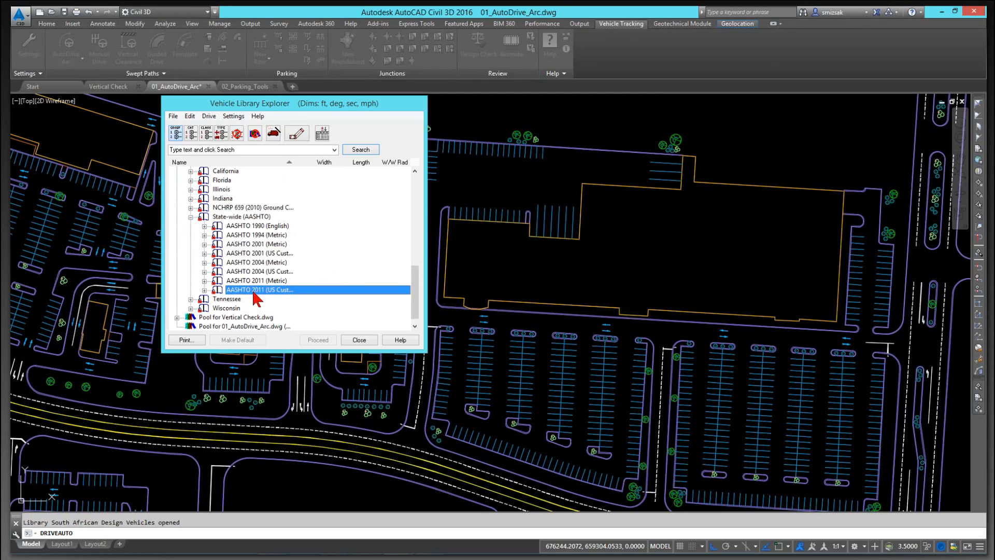
left_click(205, 290)
scroll(218, 285, "down", 3)
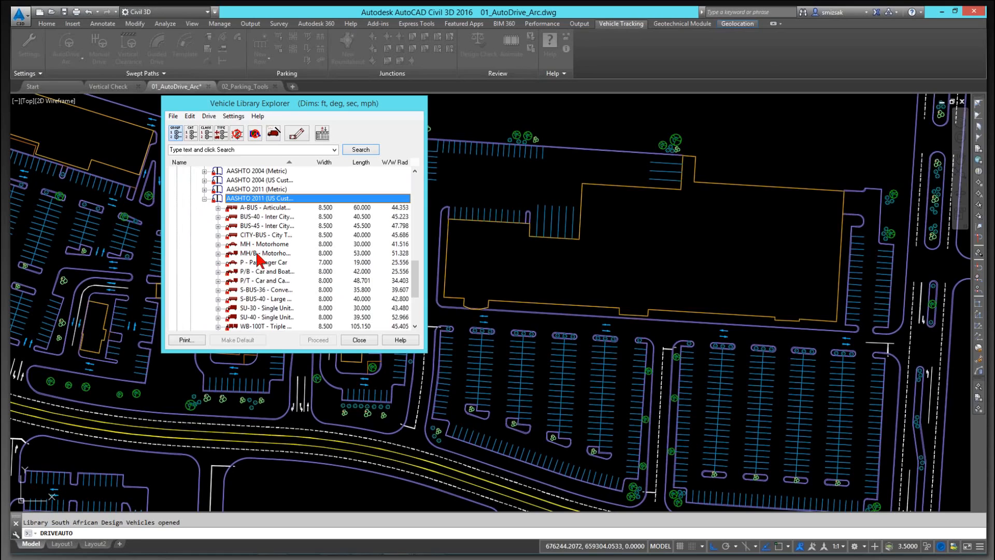
scroll(256, 284, "down", 1)
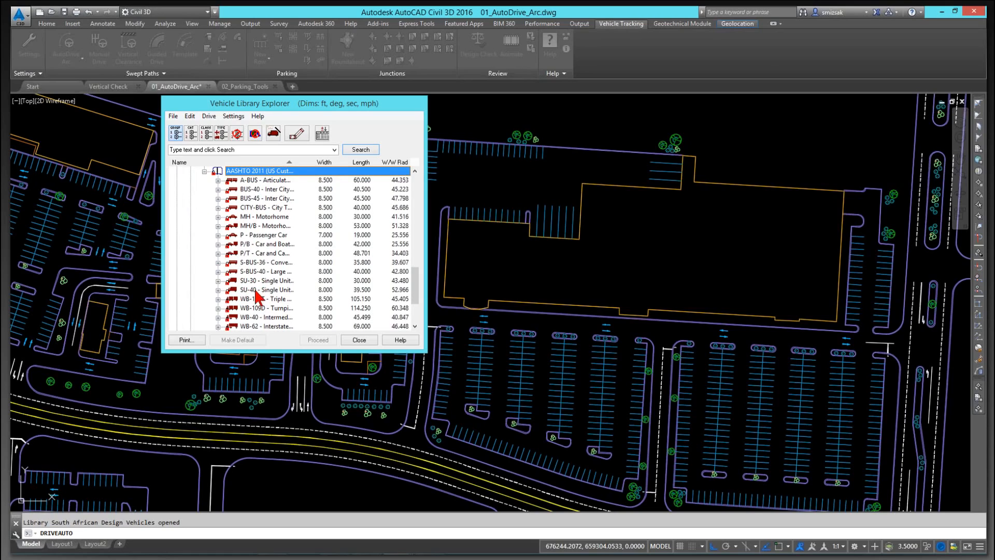
scroll(262, 302, "down", 1)
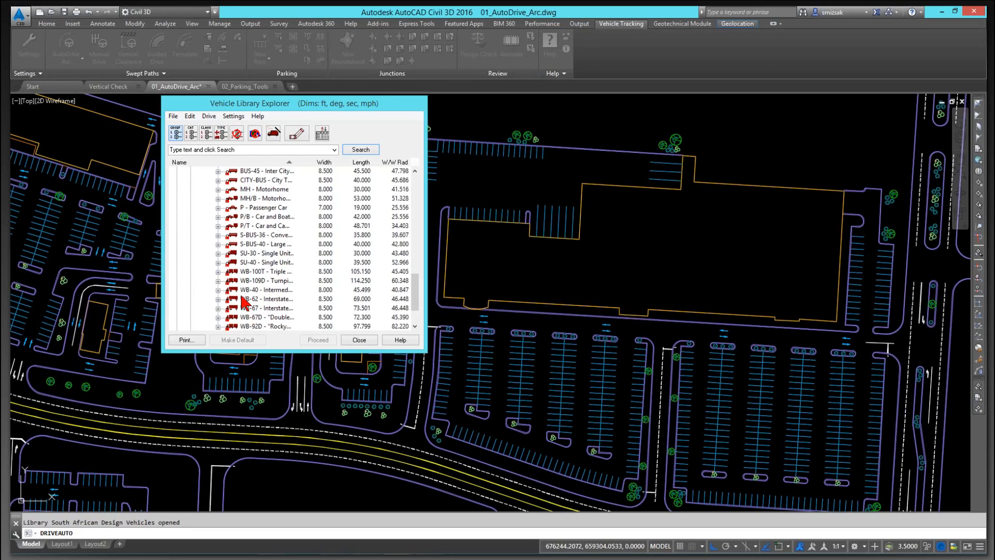
Choose the WB-62 Interstate Semi-Trailer as the drive vehicle and accept the drawing settings as they are
left_click(244, 301)
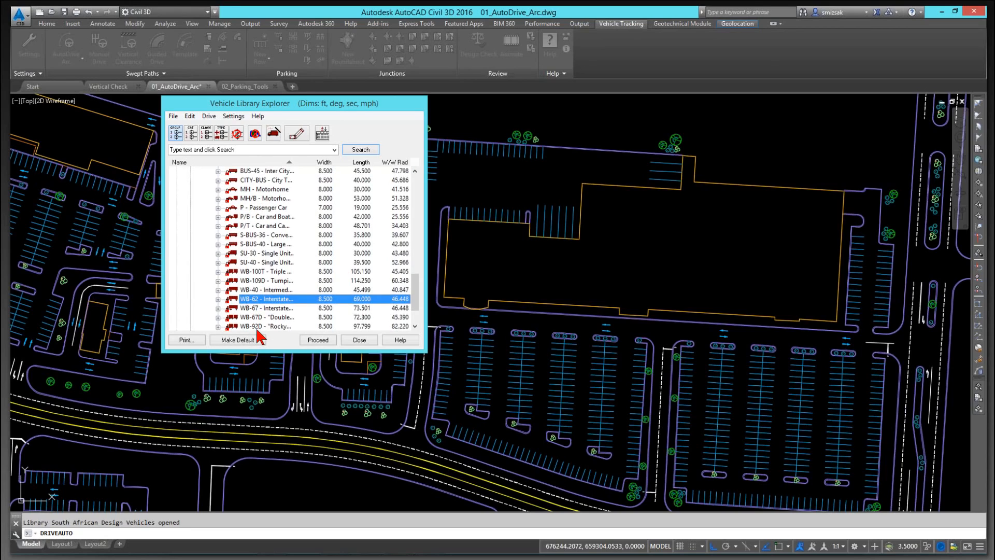
scroll(267, 323, "down", 1)
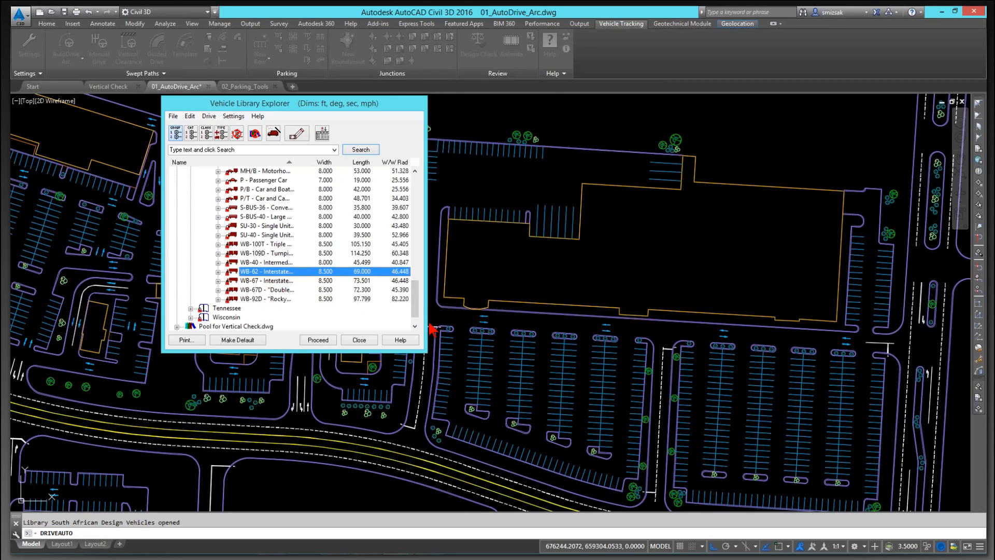
left_click_drag(425, 323, 565, 323)
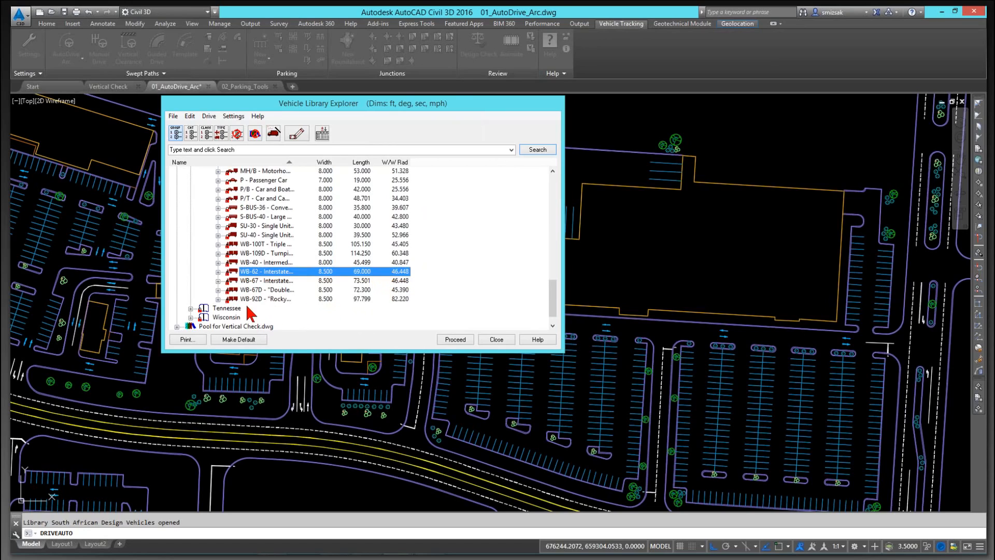
left_click(458, 341)
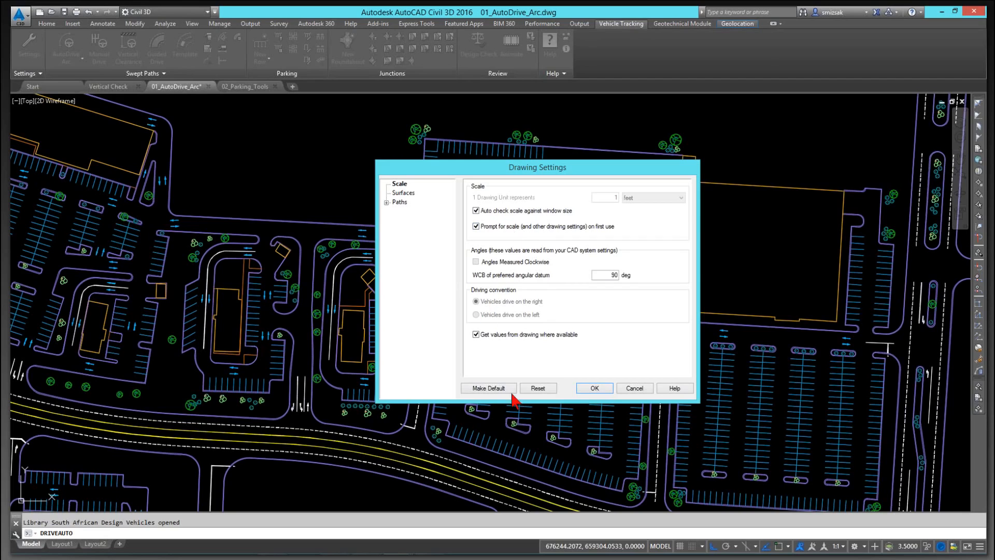
left_click(591, 389)
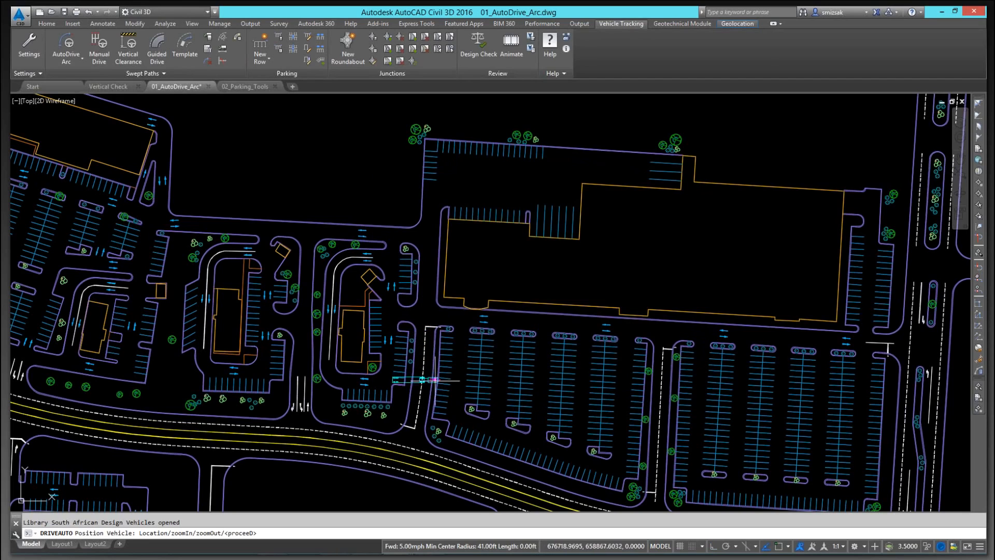
Place the WB-62 at the end of the dashed-line entrance drive beside the large building, heading north, and proceed with this position
scroll(443, 333, "up", 4)
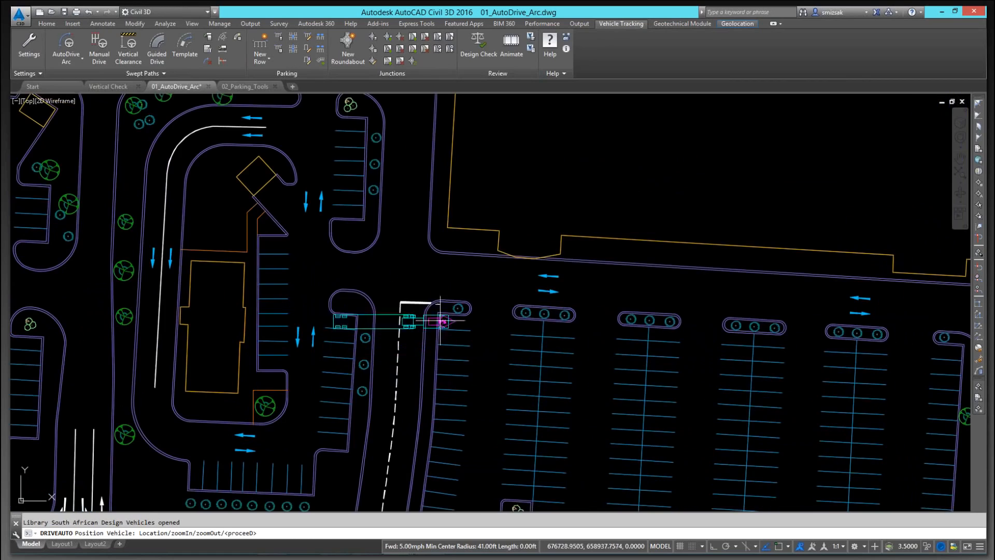
left_click(415, 275)
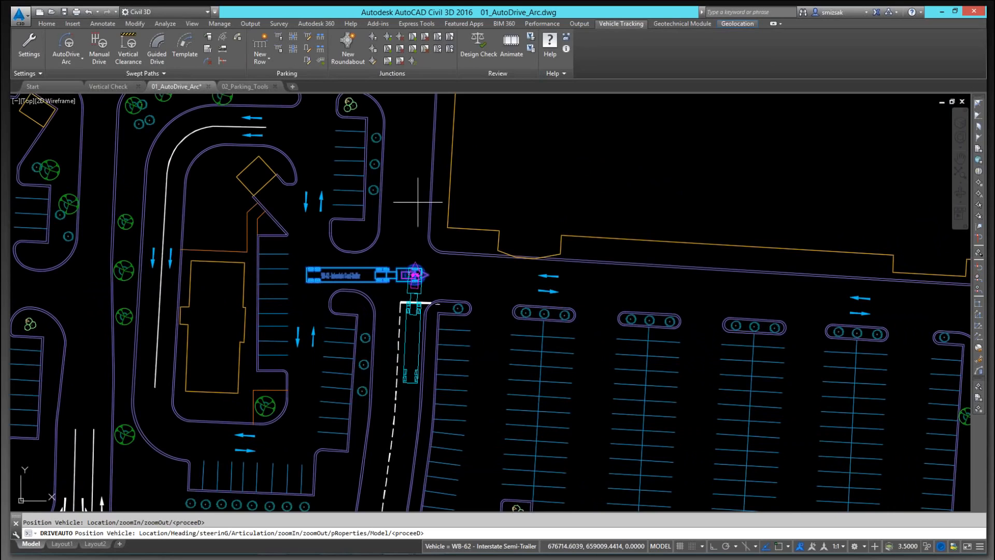
left_click(418, 202)
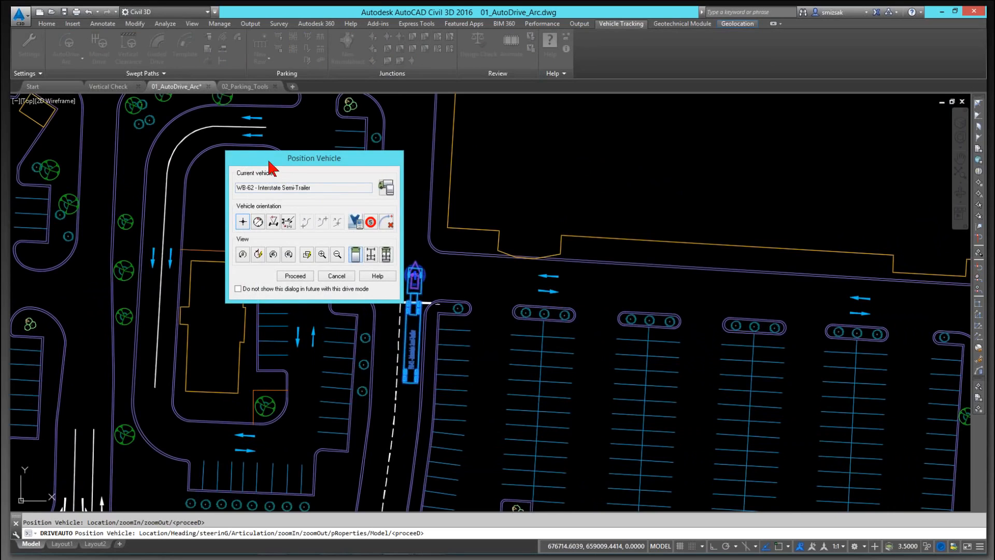
mouse_move(269, 162)
left_mouse_down()
mouse_move(159, 109)
mouse_move(115, 73)
left_mouse_up()
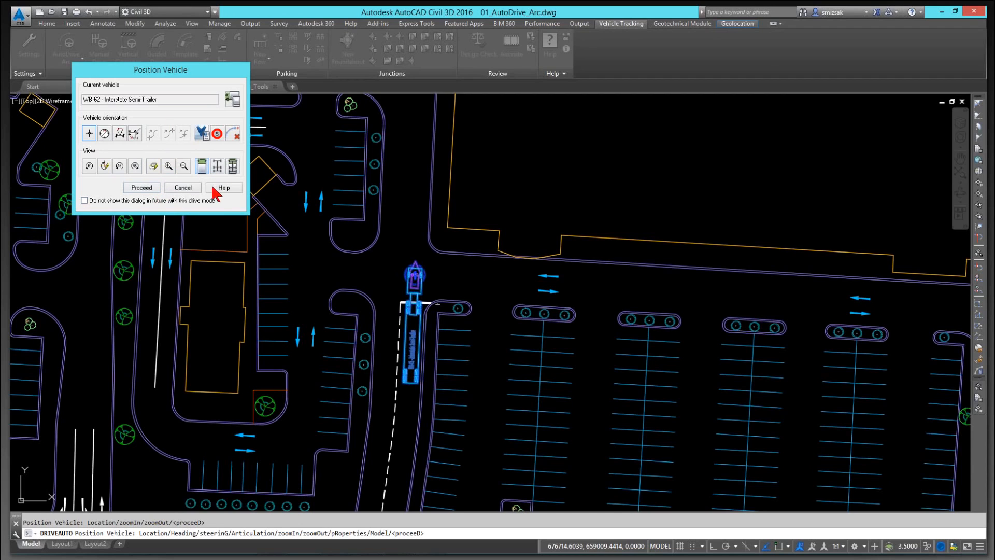
left_click(142, 187)
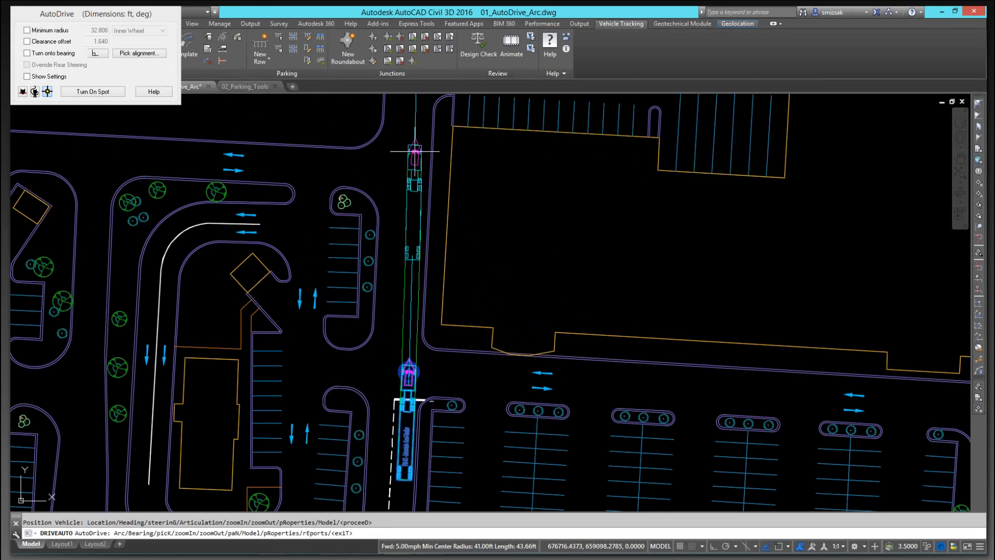
Drive the semi-trailer north along the aisle in two nearly straight segments to the large building's northwest corner
middle_click_drag(414, 151, 417, 258)
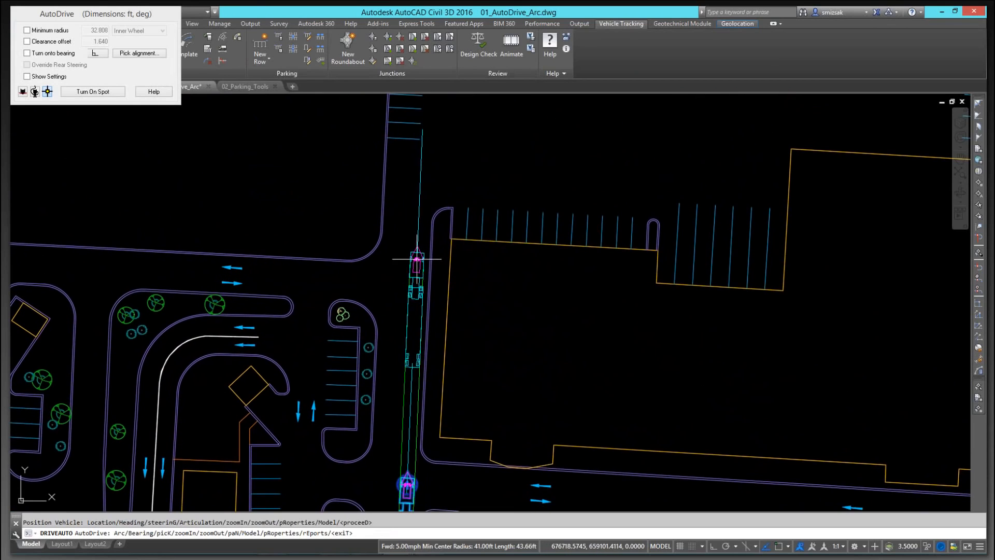
left_click(418, 260)
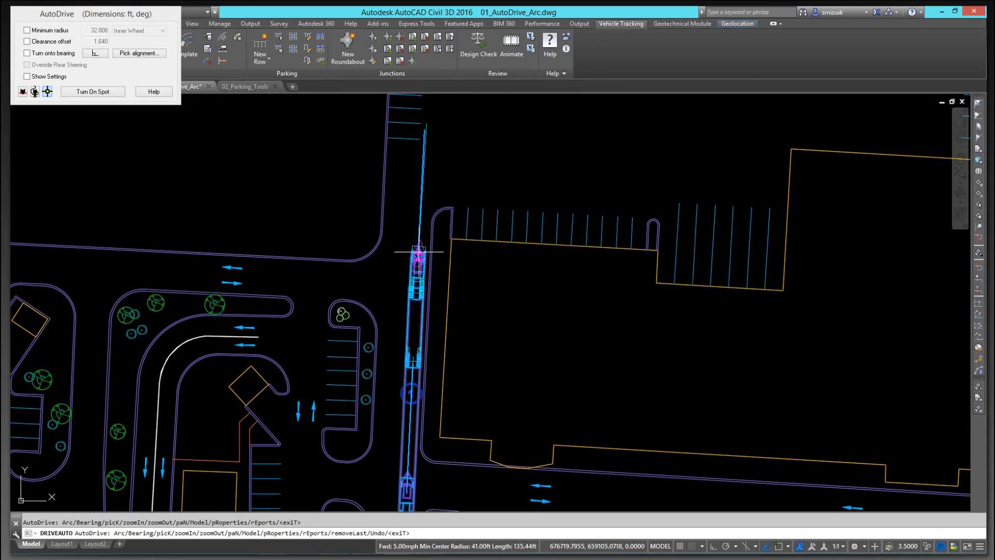
middle_click_drag(482, 162, 483, 256)
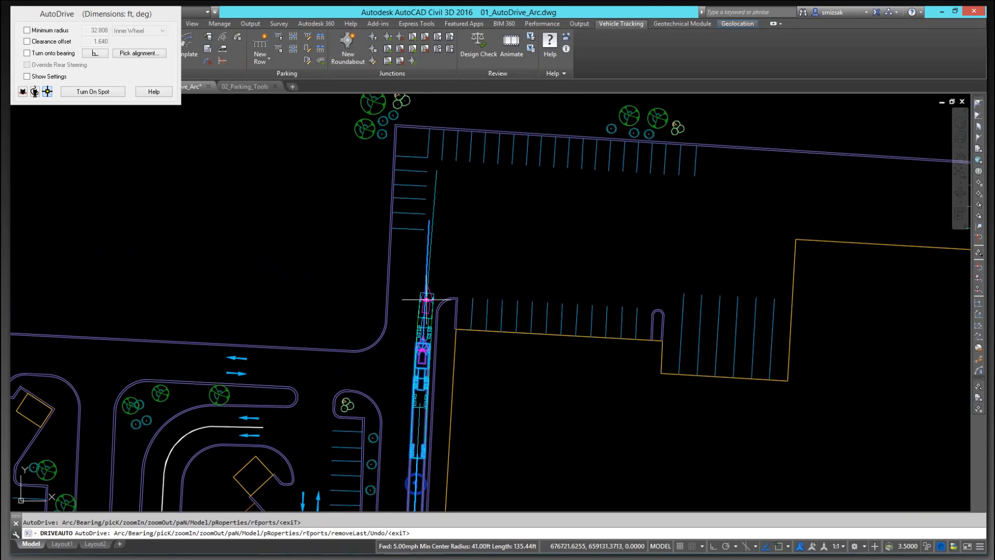
left_click(425, 298)
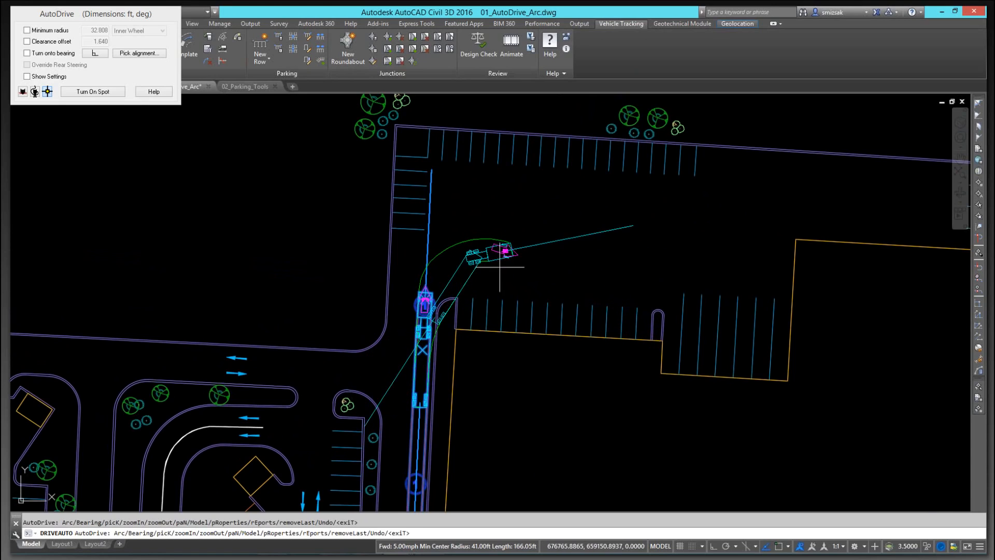
End the AutoDrive command and erase the semi-trailer's swept path
key("Escape")
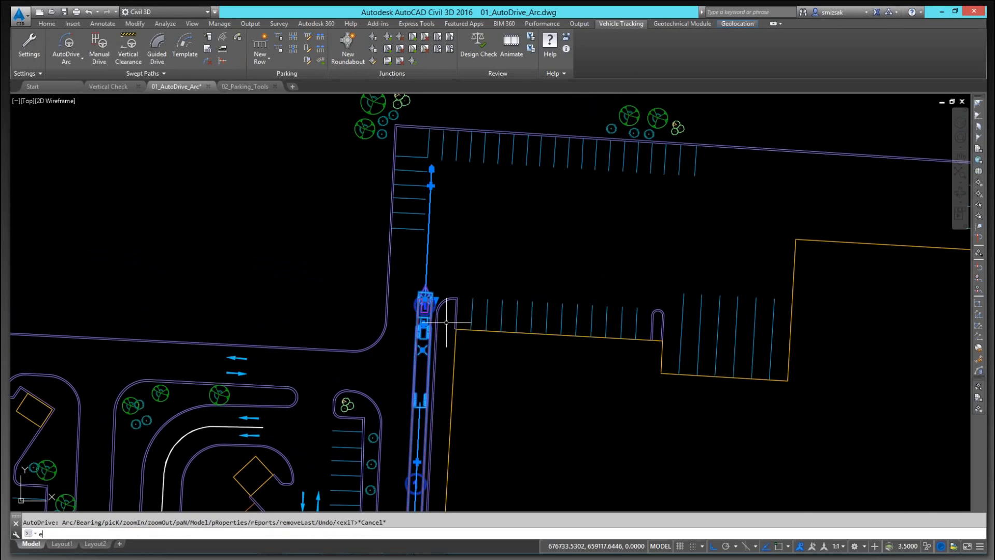
type("e")
key("Return")
Start a new AutoDrive Arc path with the WB-62 Interstate Semi-Trailer, positioned in the aisle west of the large building and heading north
left_click(66, 46)
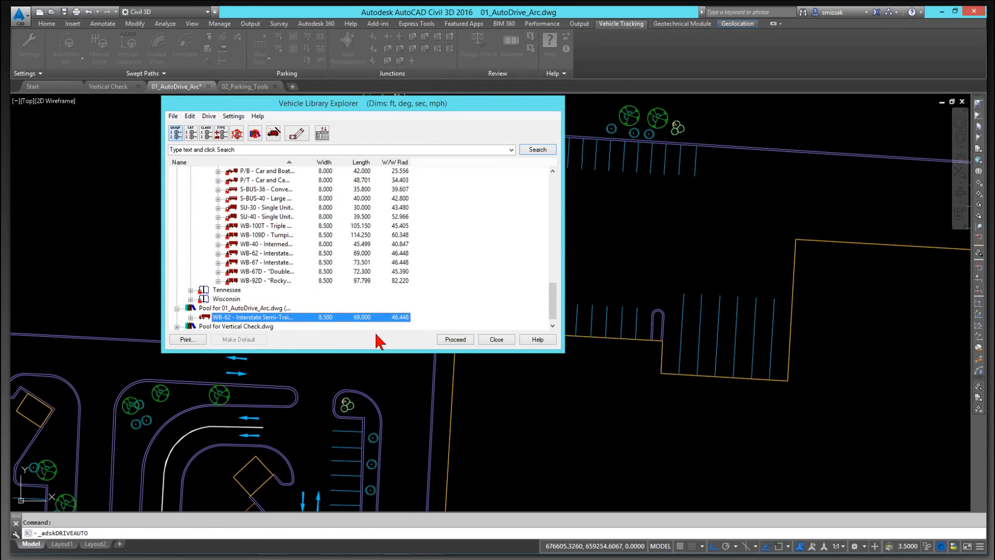
left_click(455, 339)
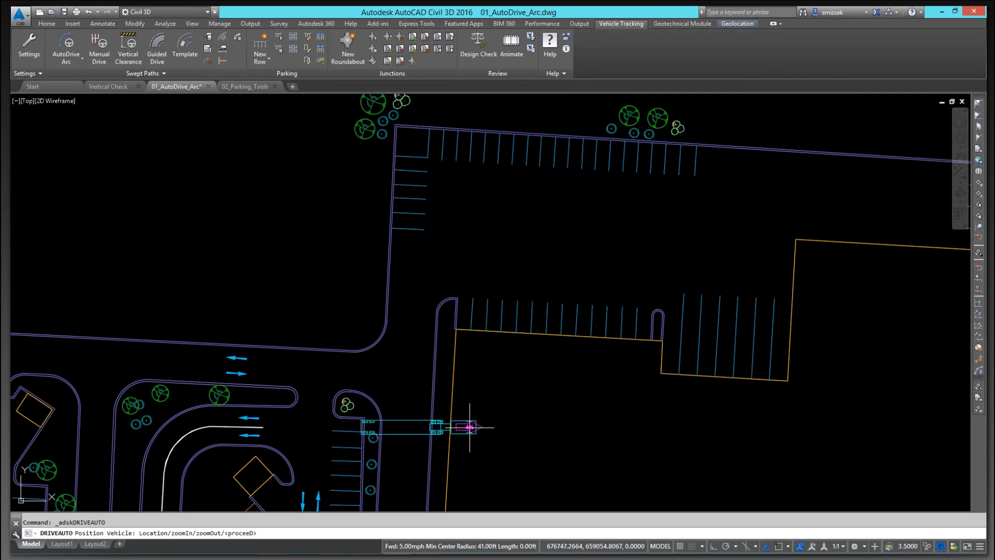
middle_click_drag(441, 437, 451, 278)
left_click(425, 328)
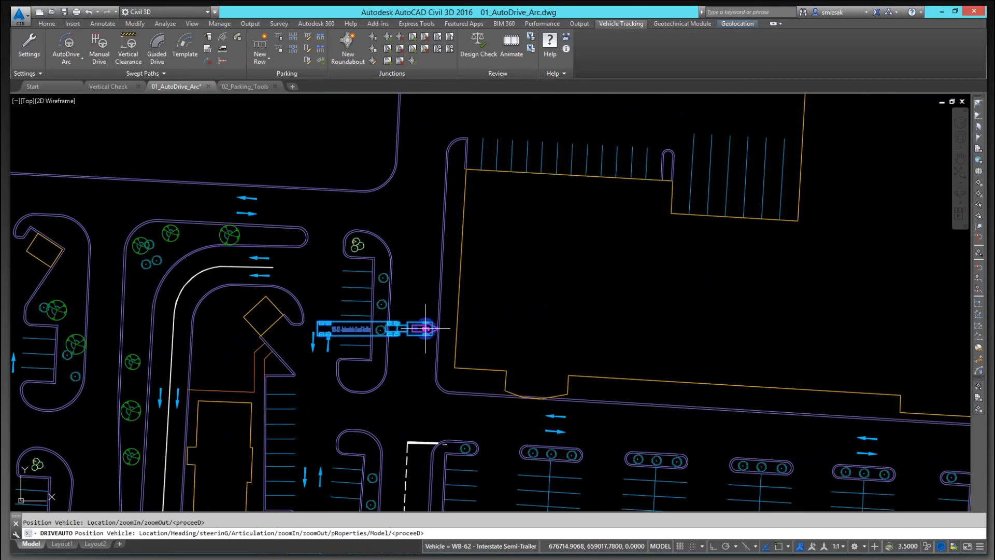
left_click(429, 240)
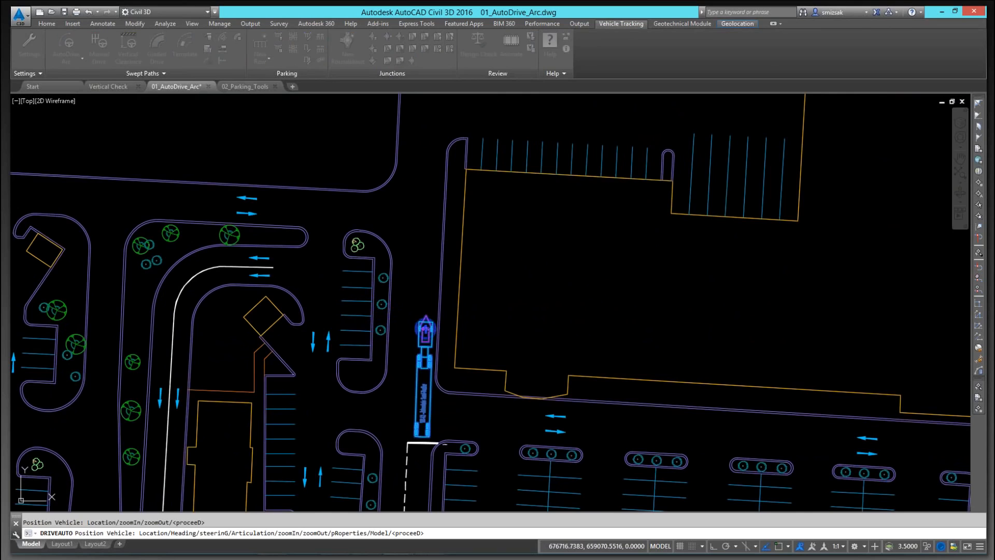
left_click(139, 188)
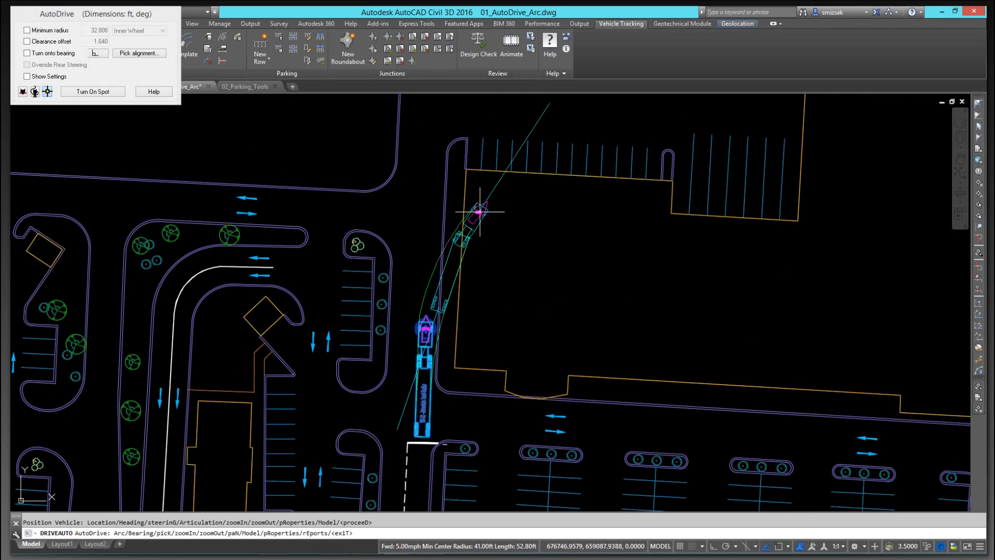
Drive the semi-trailer north to the building's northwest corner and turn it east, parallel to the north curb picked as alignment
middle_click_drag(473, 210, 469, 329)
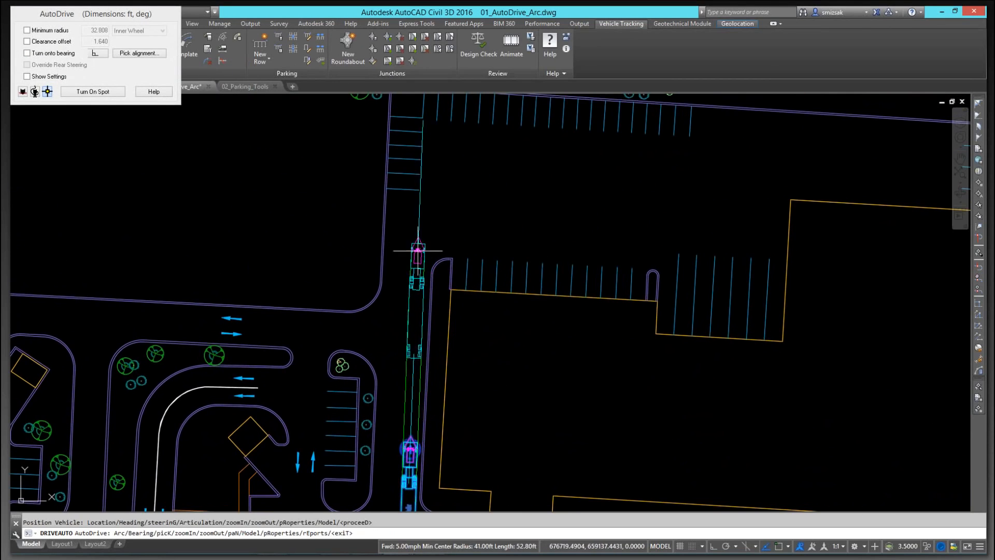
left_click(415, 276)
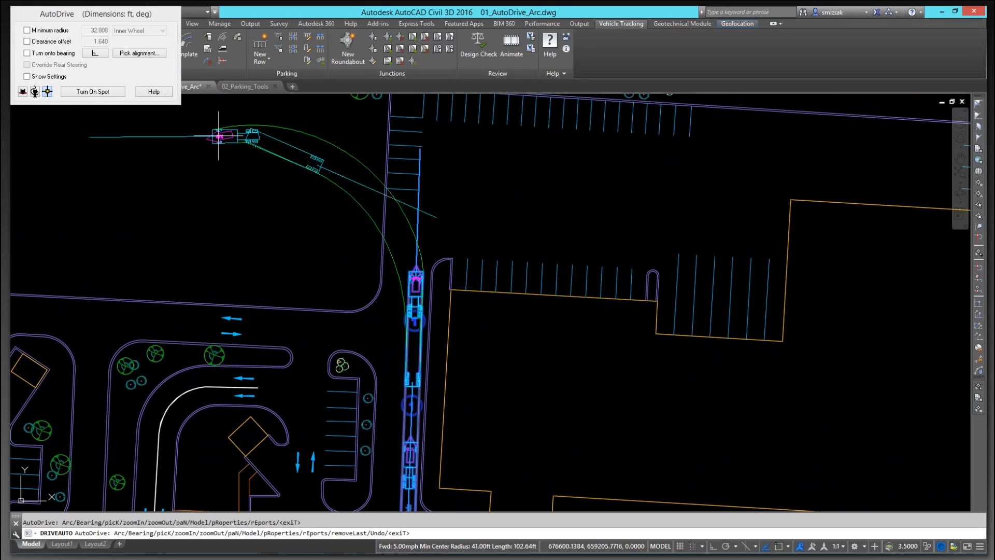
left_click(139, 52)
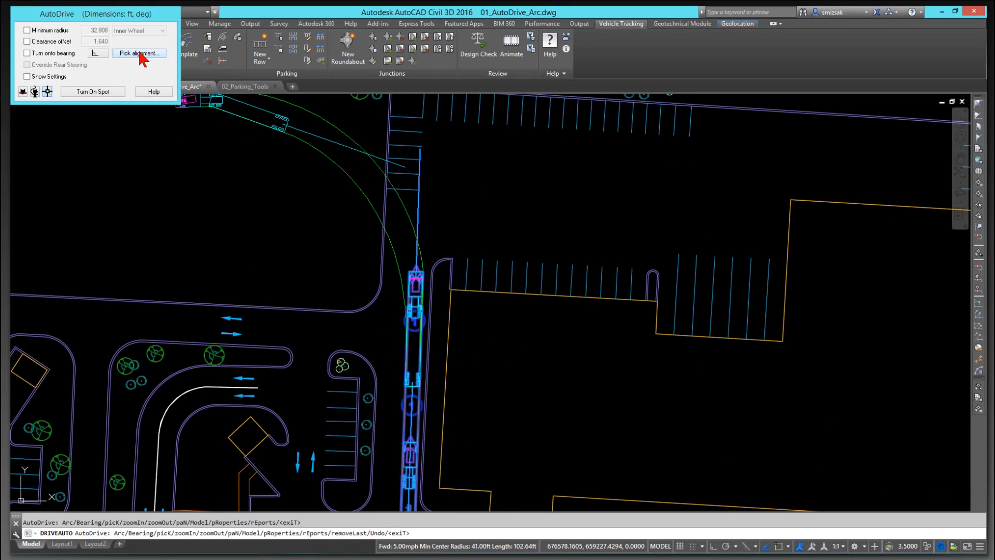
middle_click_drag(589, 141, 577, 215)
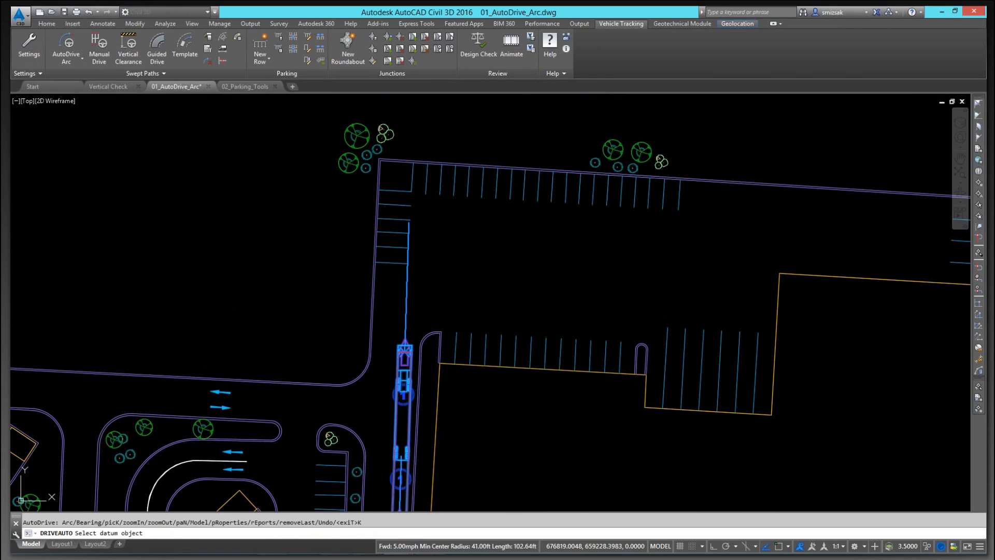
left_click(572, 174)
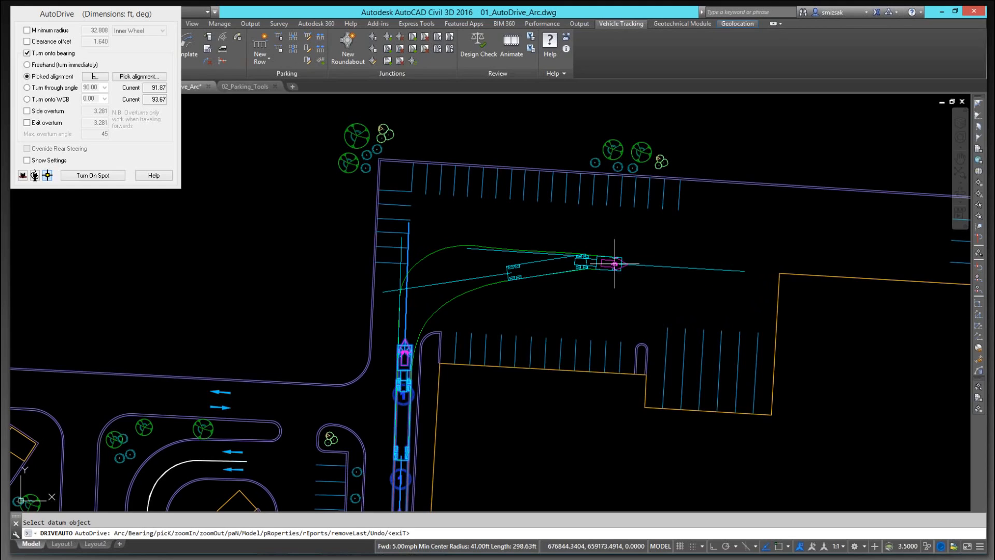
left_click(615, 264)
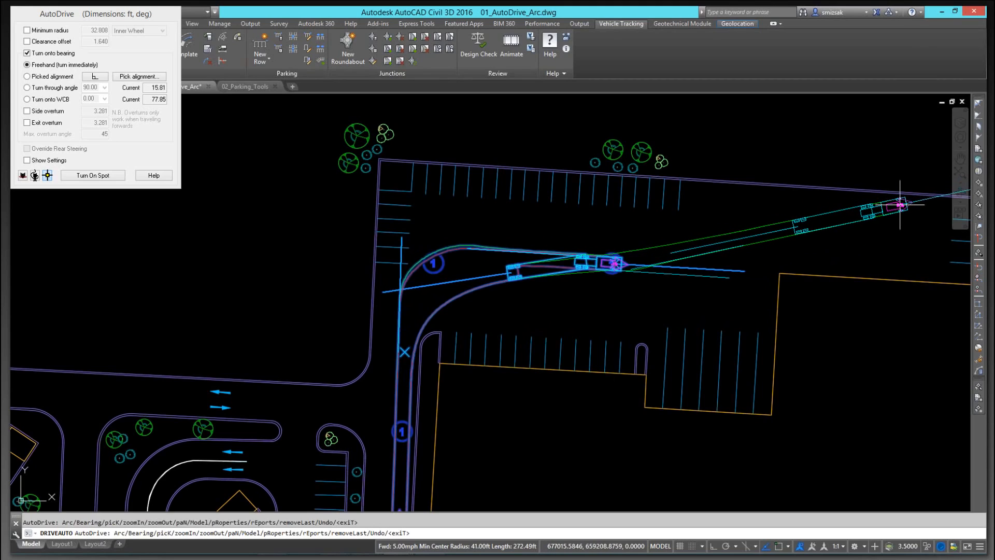
Pull the semi-trailer freehand northeast past the loading dock, reverse it into the dock aligned to a picked bay line, and end AutoDrive
left_click(900, 205)
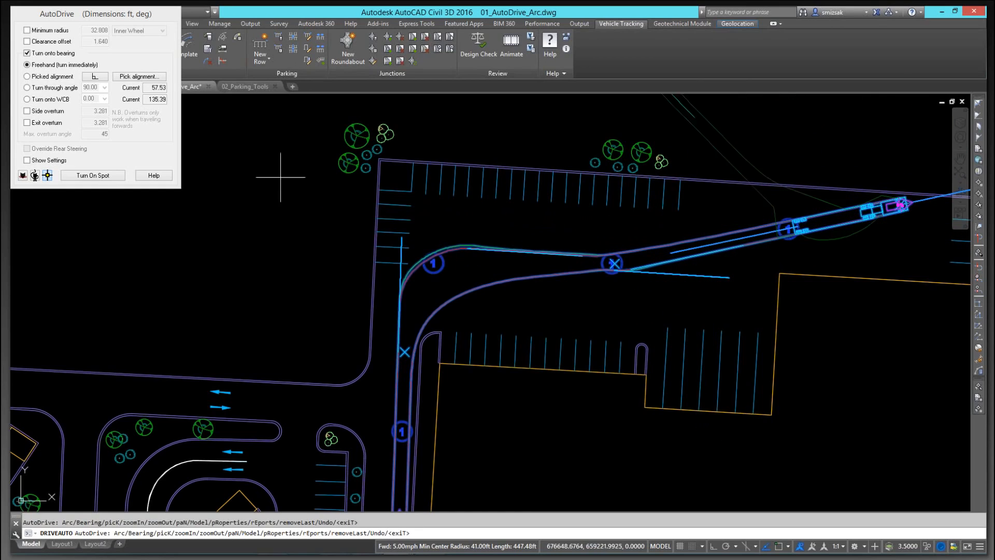
left_click(139, 77)
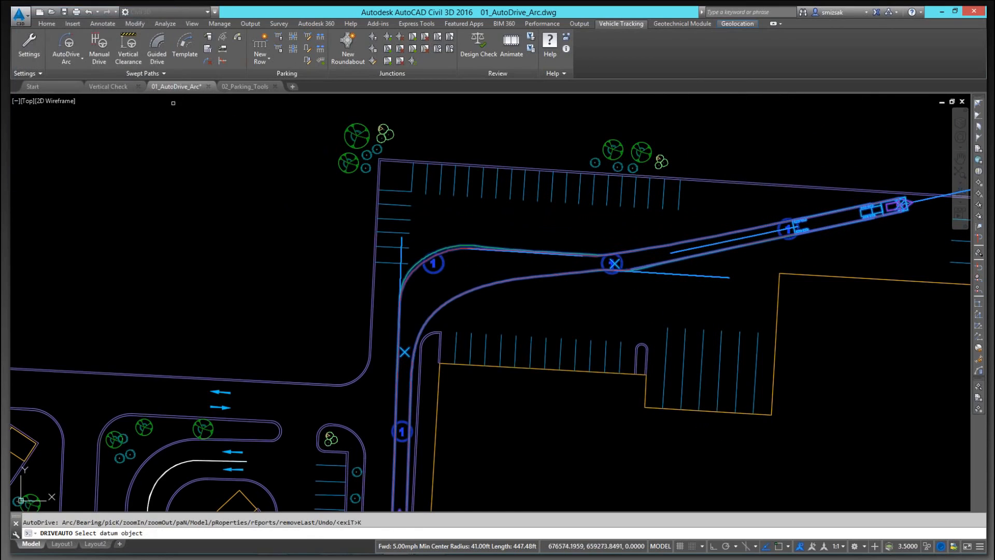
left_click(701, 381)
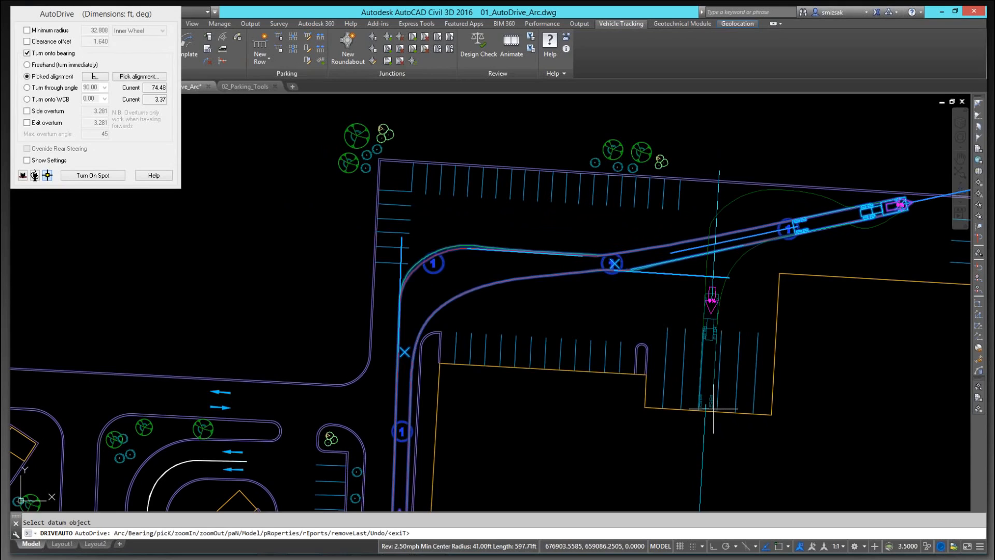
left_click(719, 409)
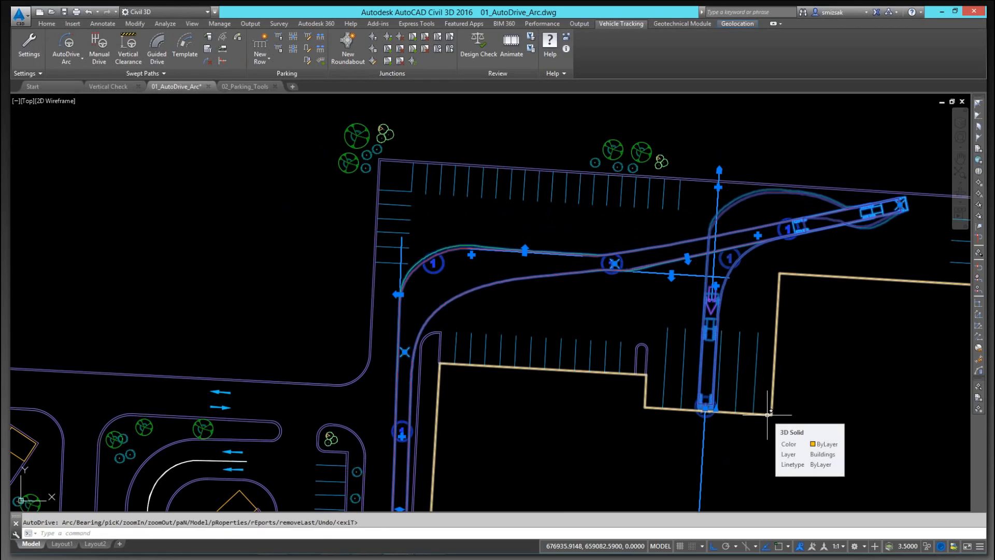
key("Return")
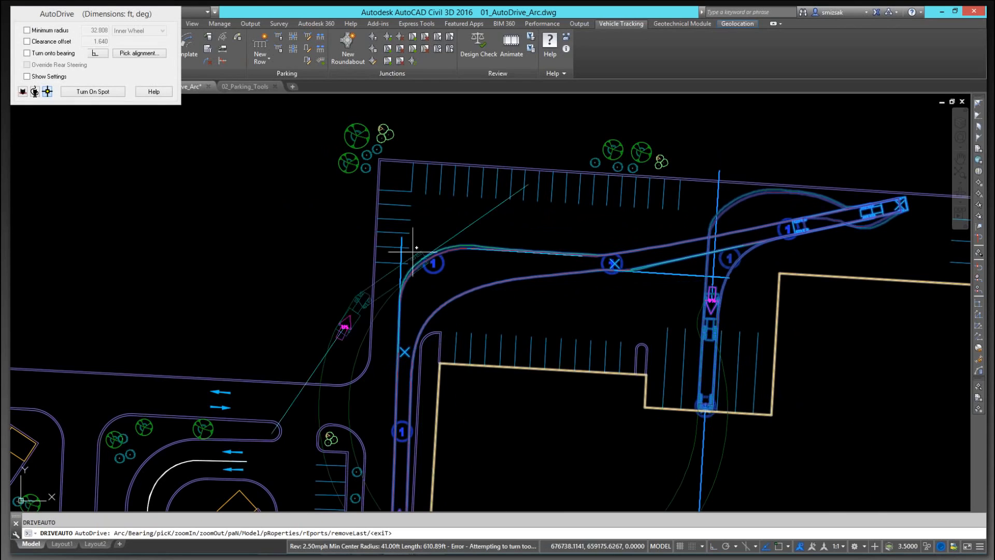
key("Escape")
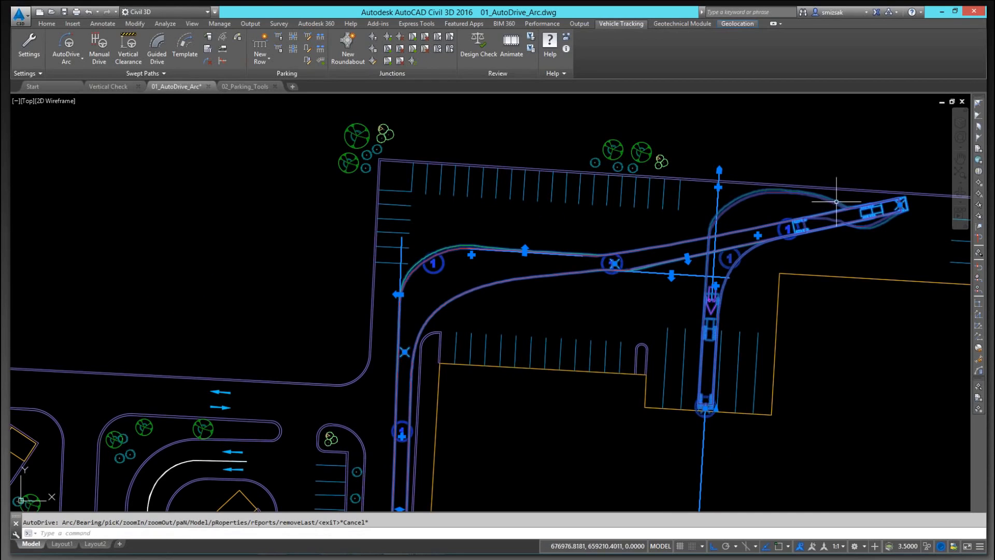
Try adjusting the side overturn and the alignment grip of the turn at the building's northwest corner
middle_click_drag(836, 201, 747, 265)
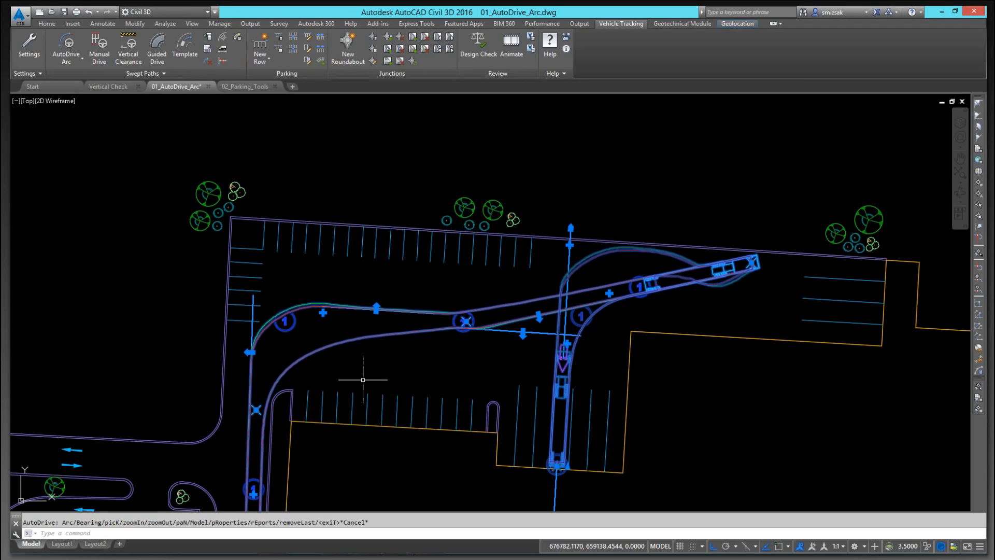
mouse_move(363, 379)
middle_mouse_down()
mouse_move(533, 223)
mouse_move(515, 278)
middle_mouse_up()
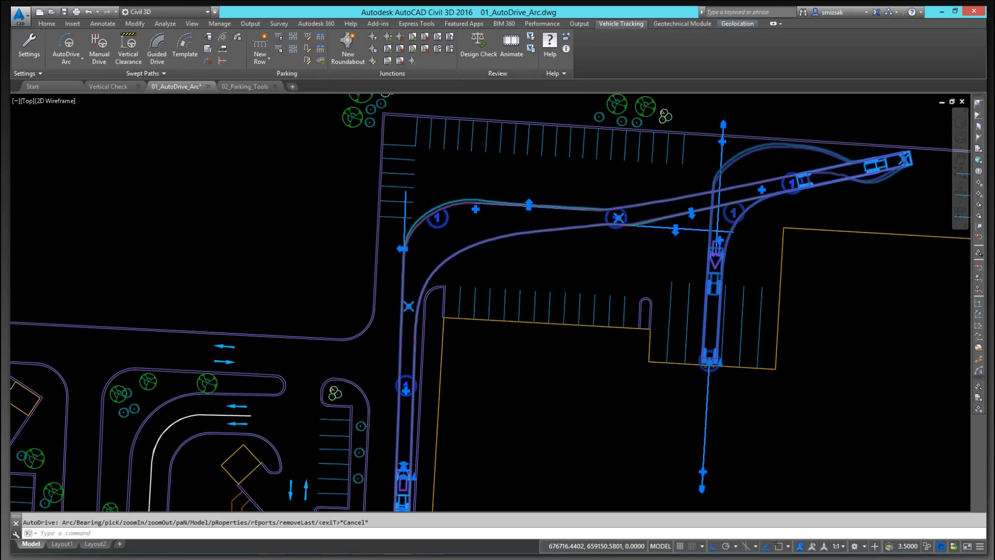
scroll(397, 251, "up", 2)
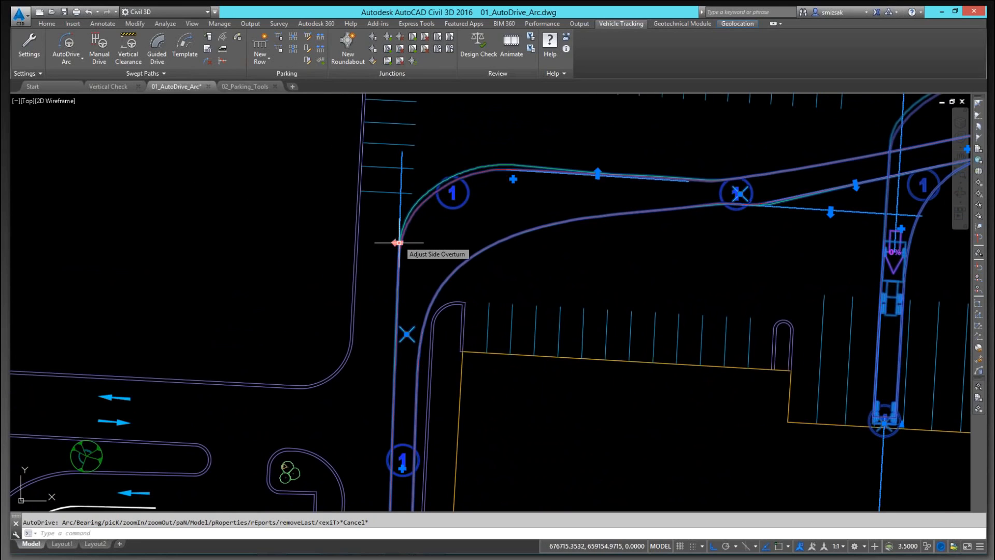
left_click(397, 242)
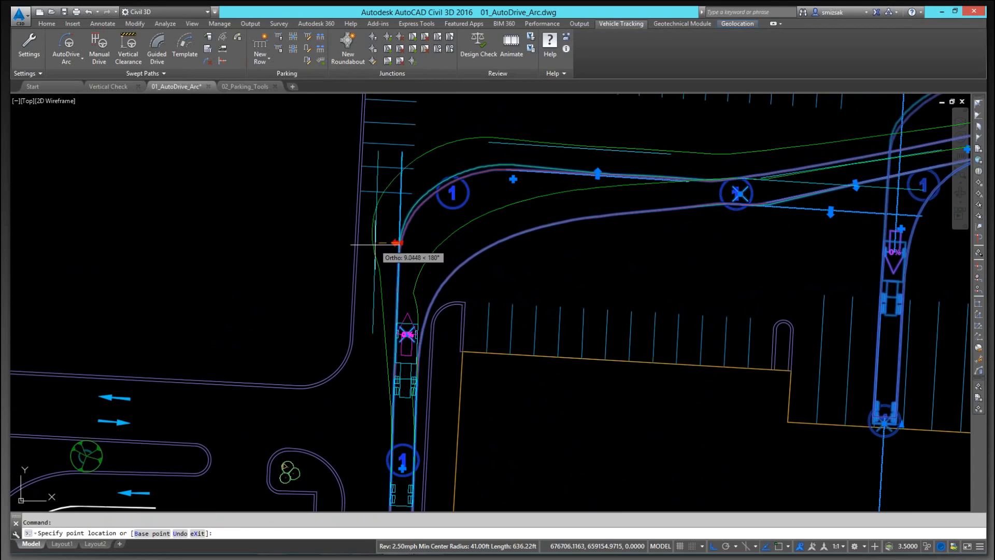
left_click(397, 261)
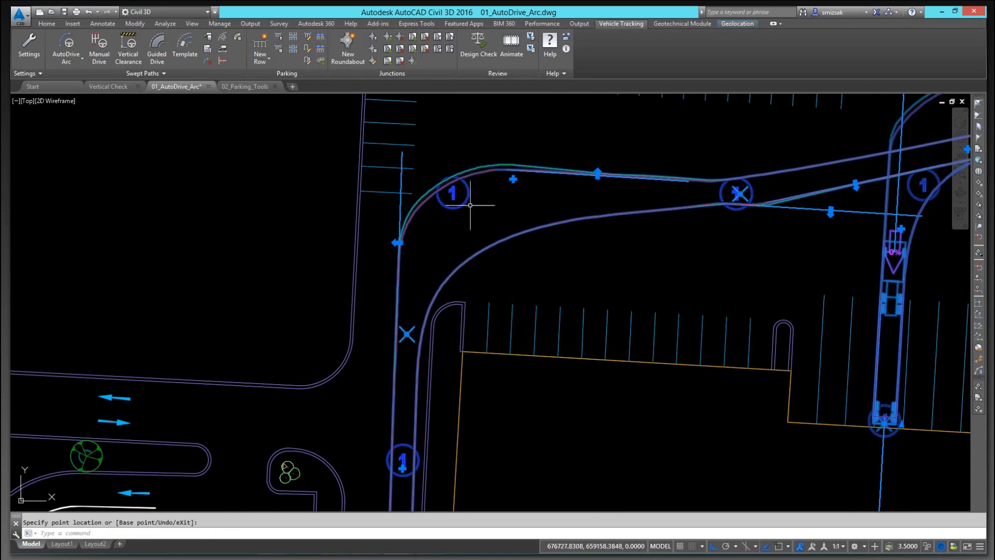
left_click(597, 174)
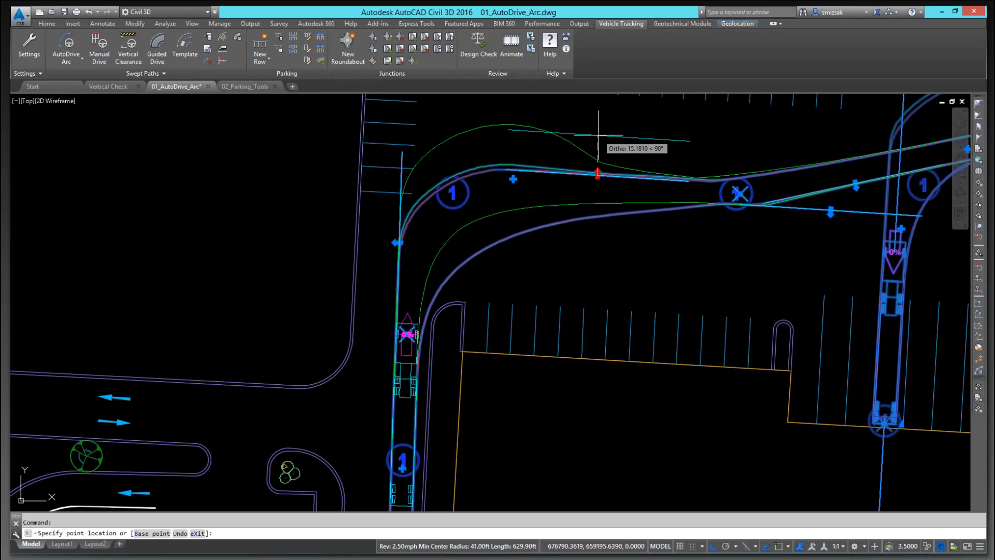
left_click(397, 242)
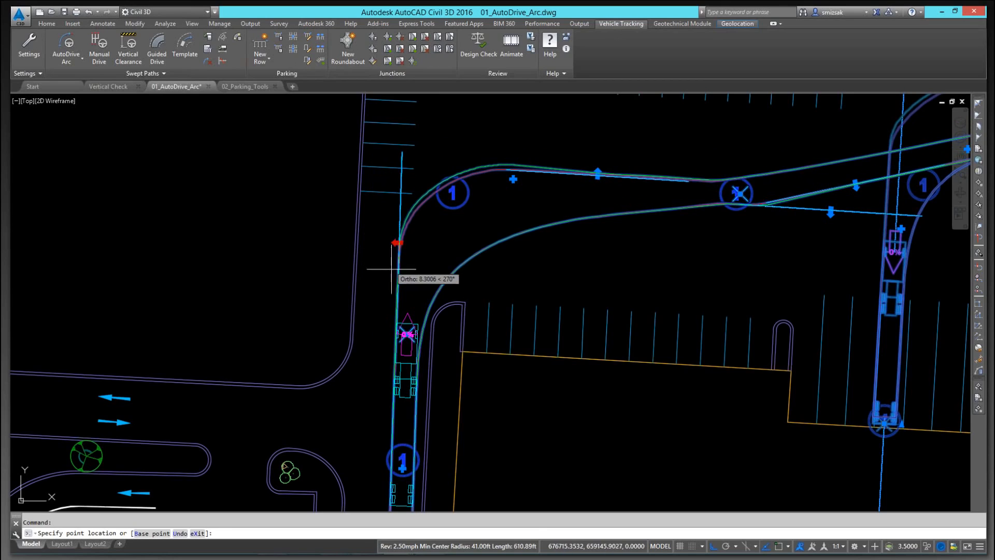
key("Escape")
Open the Vehicle Tracking animation of the swept path in 3D and enable the fly-by camera
scroll(480, 305, "down", 2)
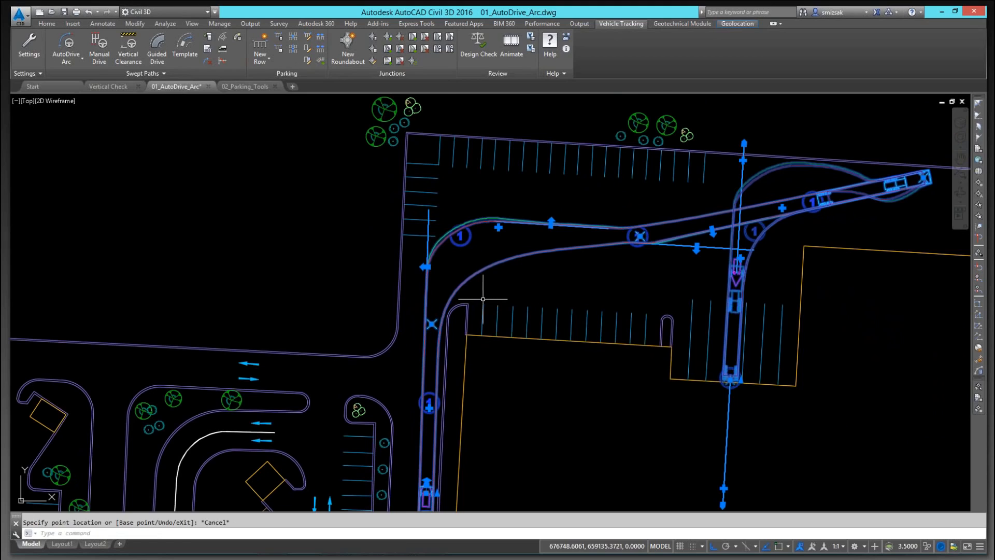
left_click(511, 47)
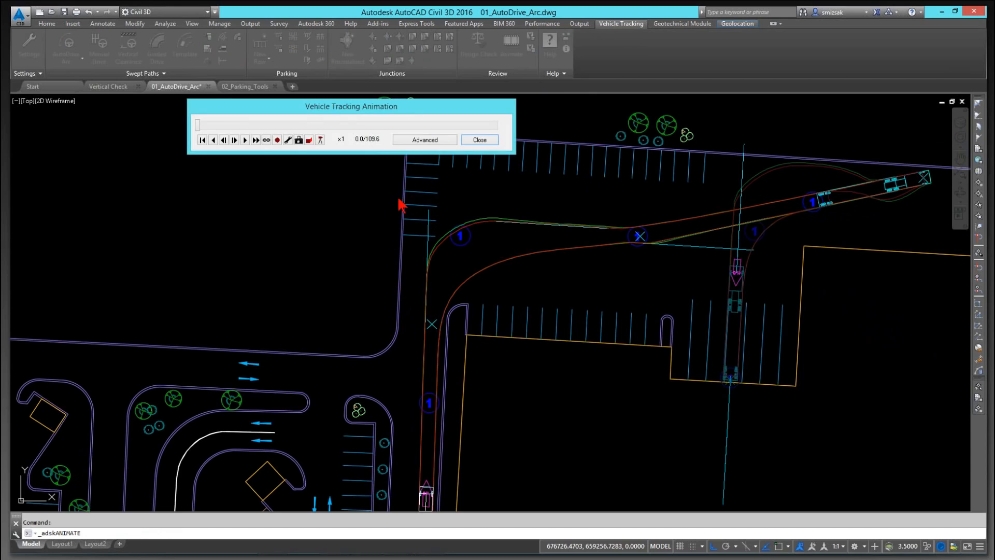
left_click(309, 140)
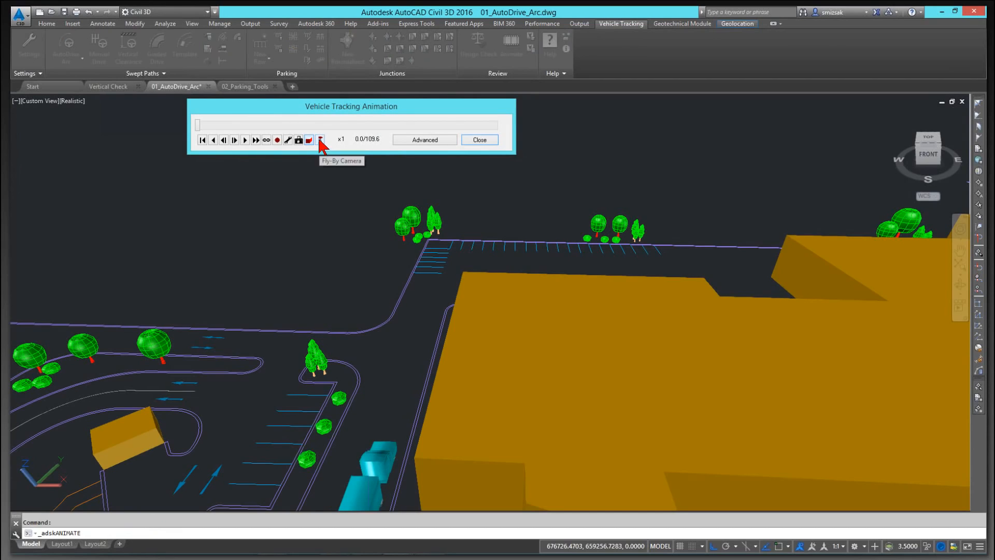
left_click(320, 140)
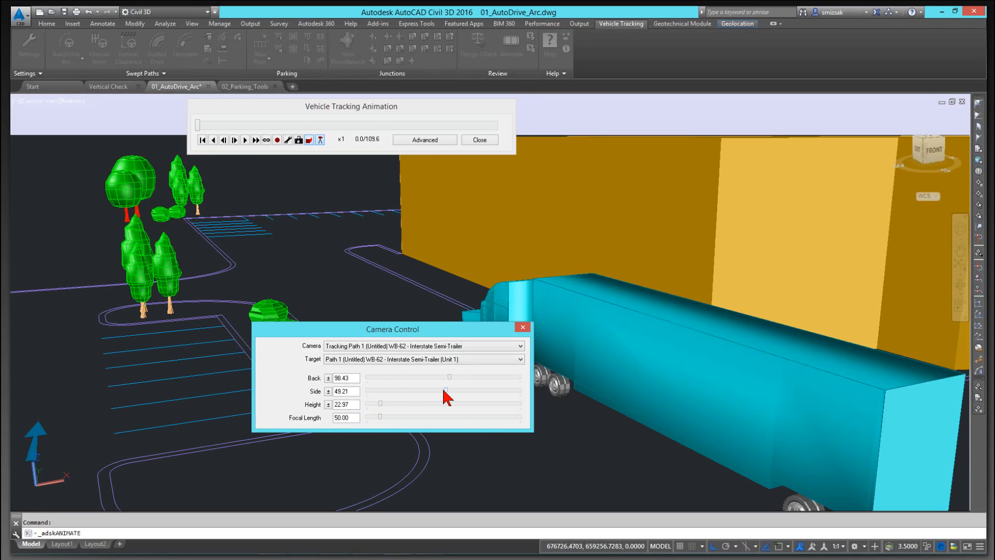
Set the tracking camera's side offset to 0 and its height to 50
left_click_drag(443, 389, 442, 389)
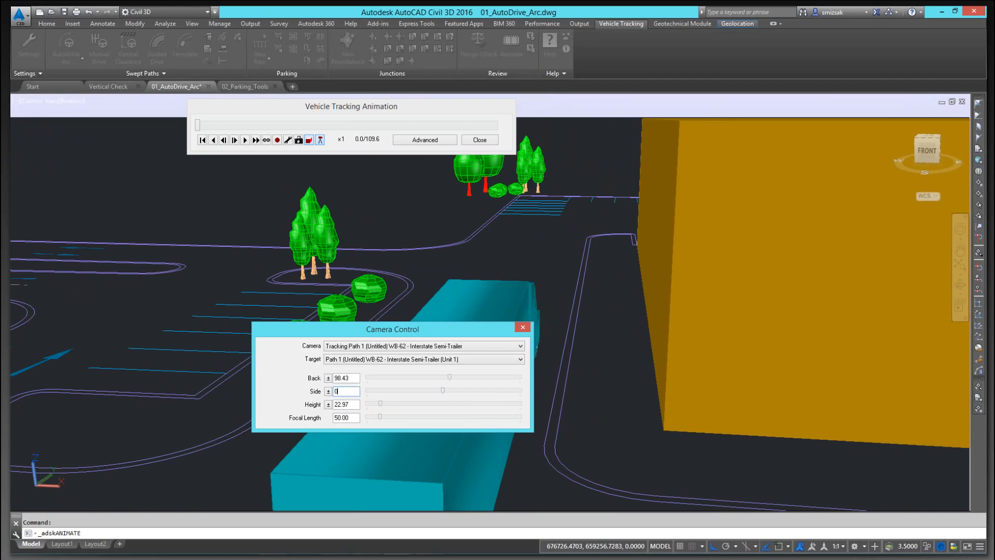
type("0")
key("Tab")
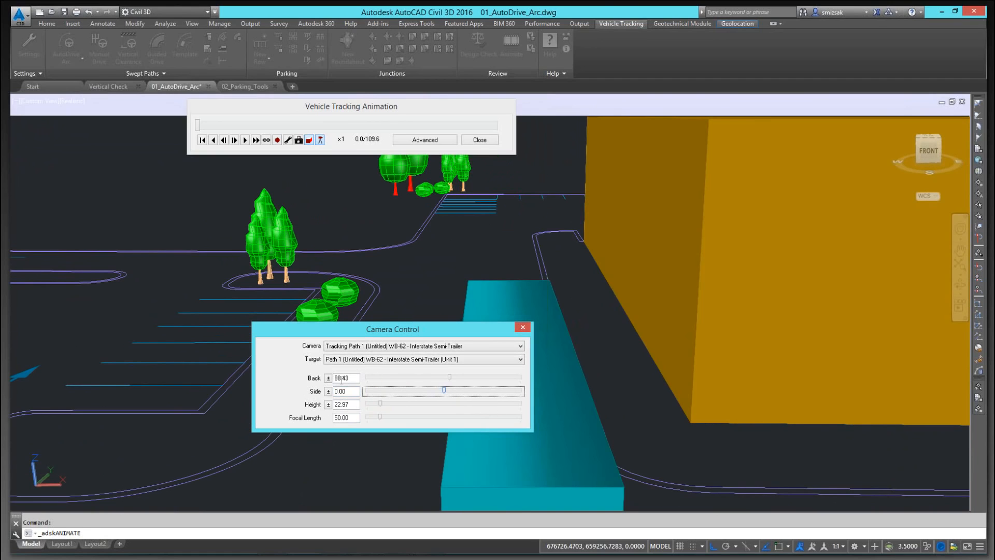
key("Tab")
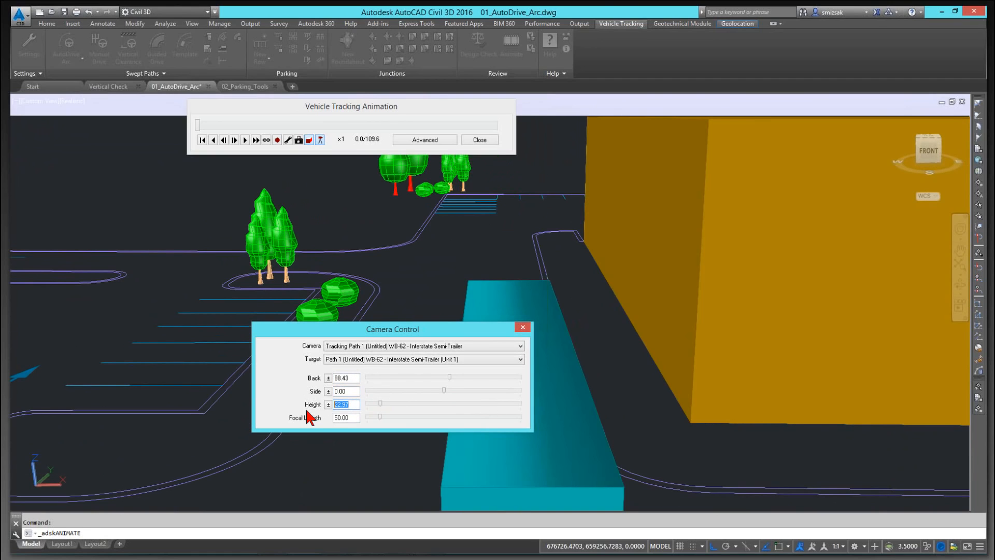
type("50")
key("Tab")
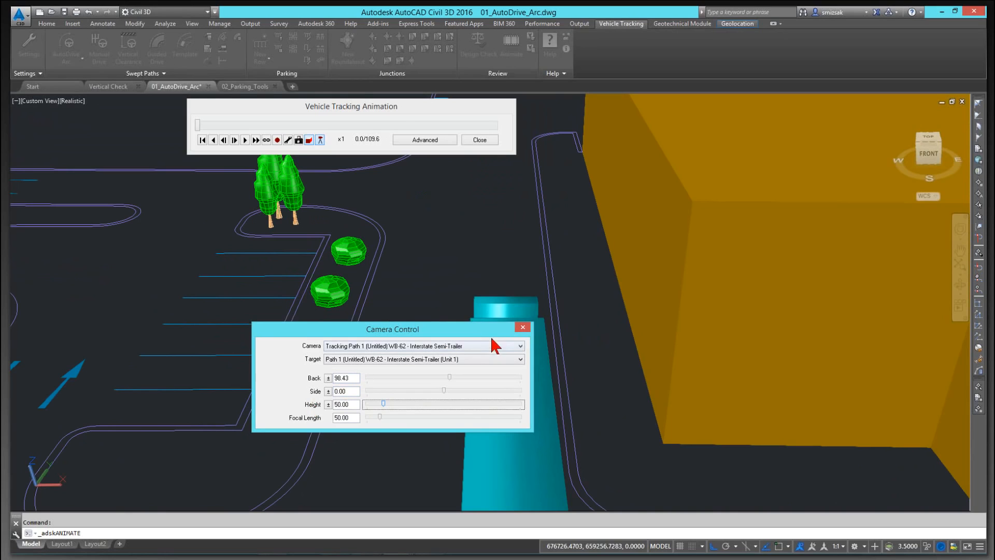
Play the swept path animation at x4 speed from the tracking camera, moving the dialogs clear of the view
left_click_drag(493, 328, 290, 369)
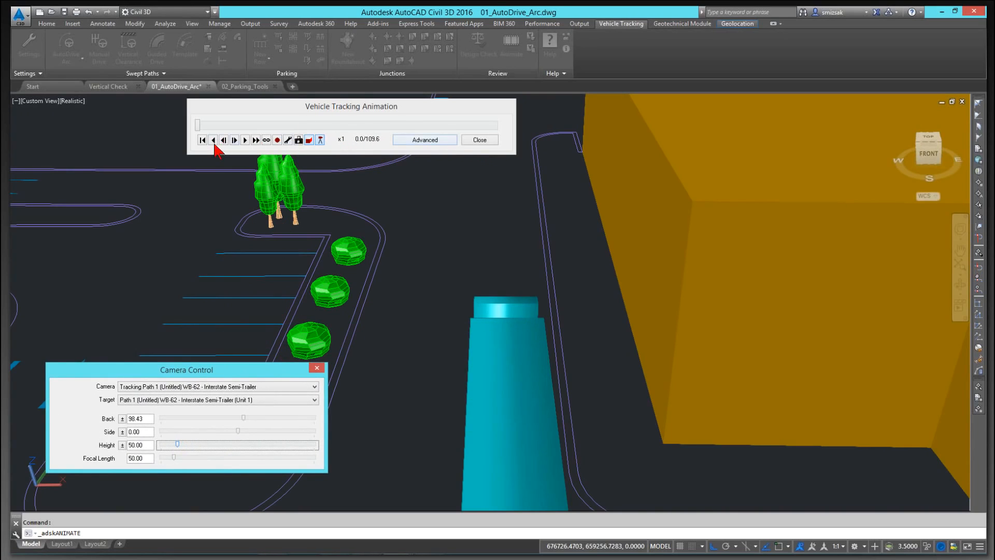
left_click(244, 140)
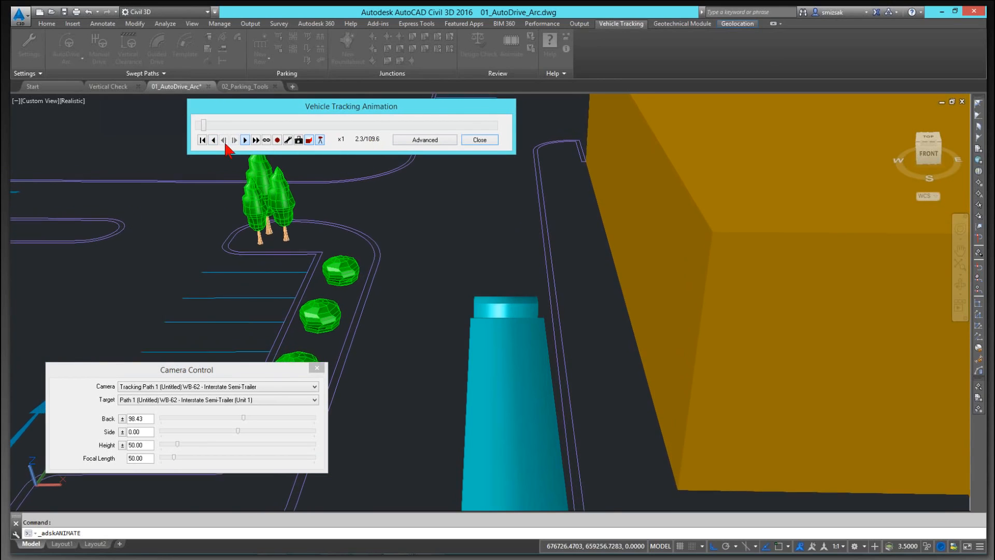
left_click(244, 140)
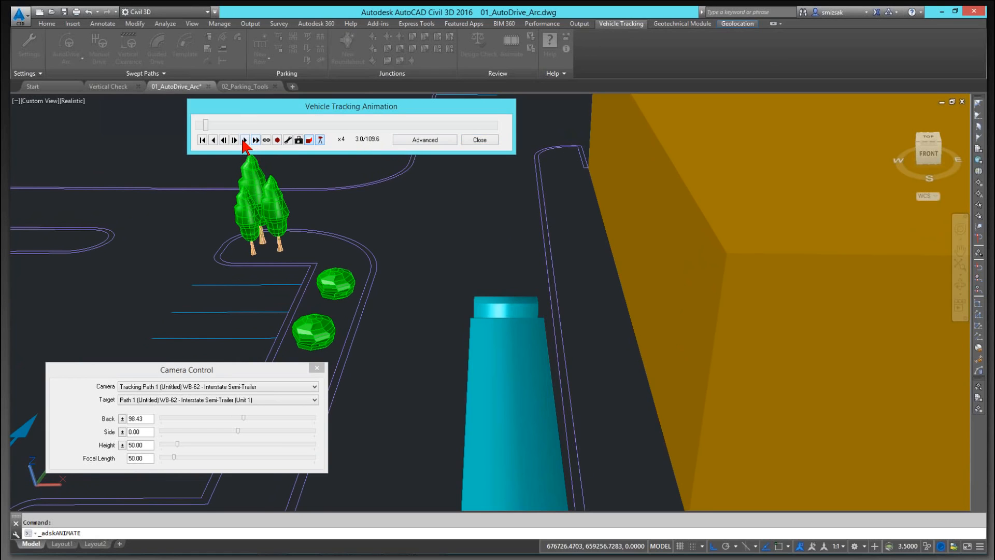
left_click(244, 140)
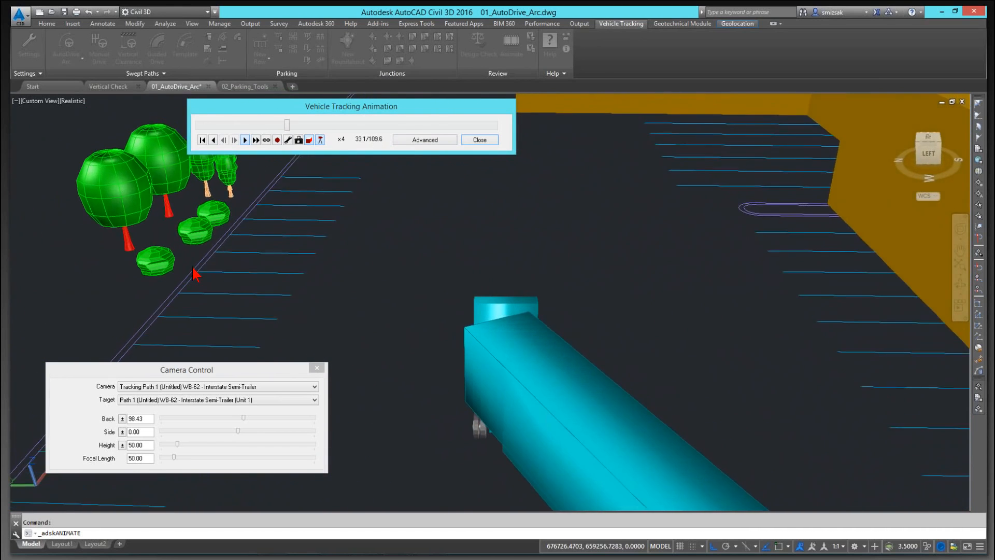
left_click_drag(455, 105, 260, 104)
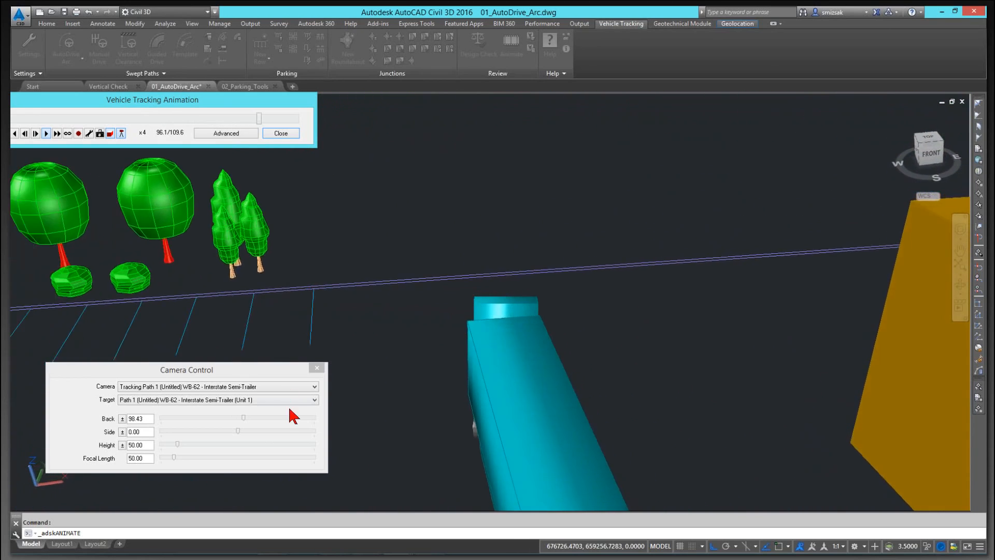
Switch the animation camera to the WB-62 driver's eye view and replay the path
left_click(299, 387)
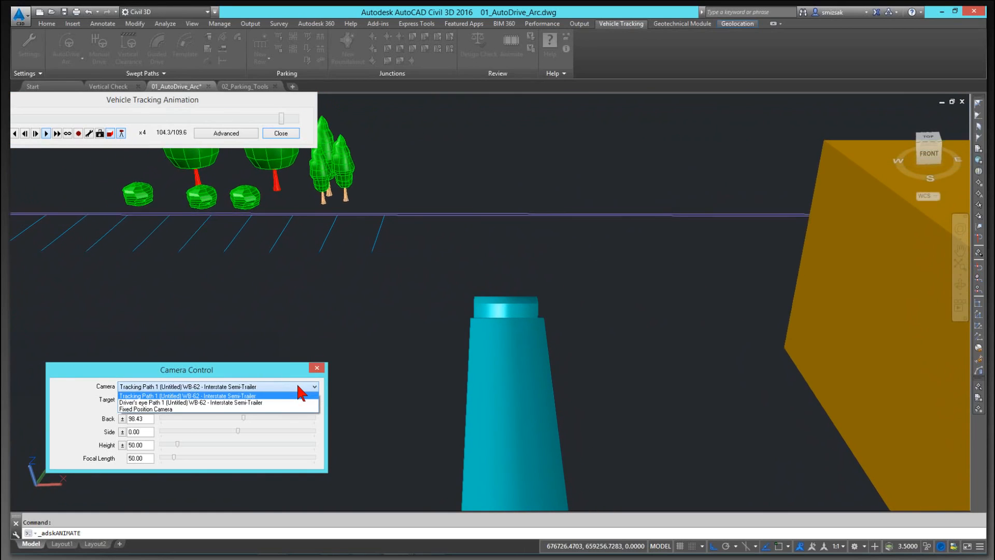
left_click(164, 403)
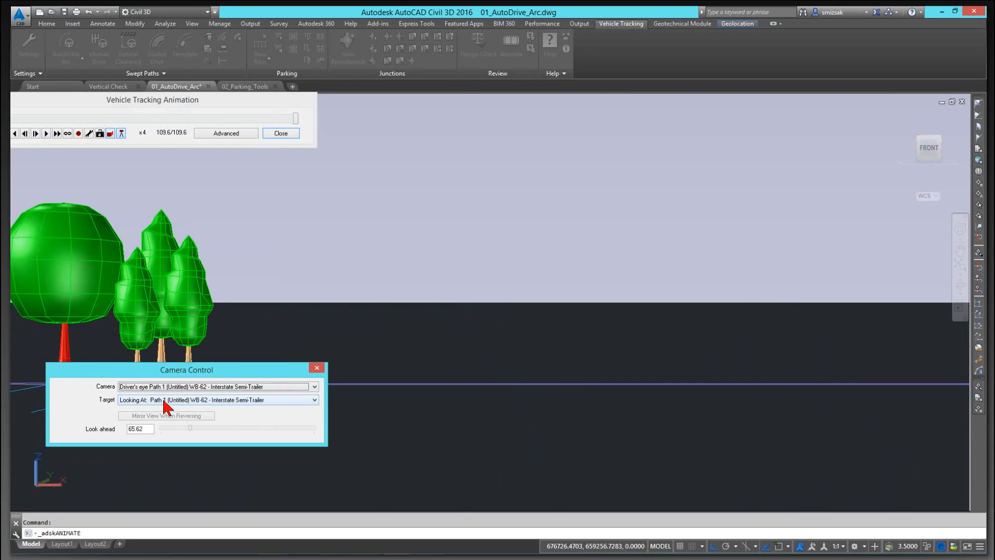
left_click_drag(294, 119, 45, 138)
left_click(46, 134)
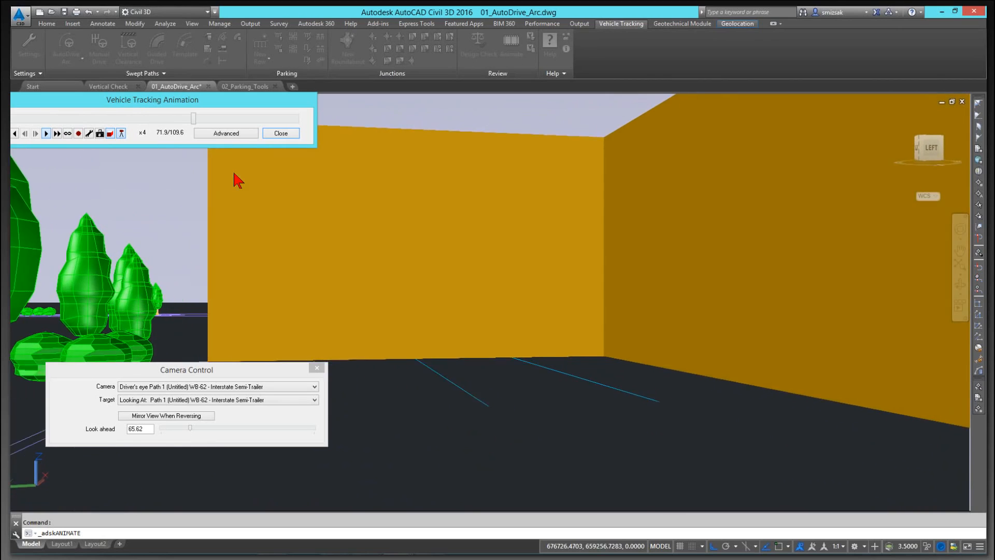
left_click(300, 386)
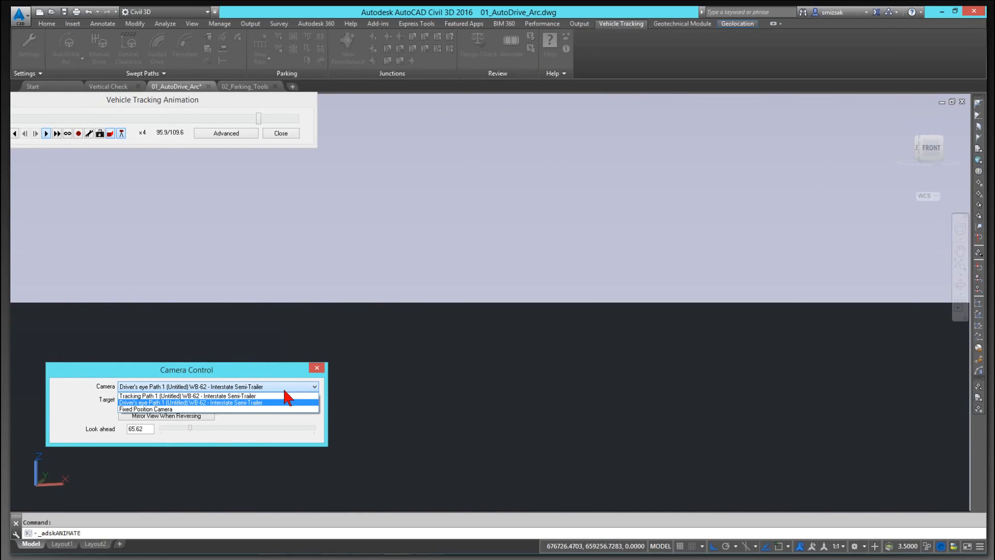
left_click(287, 403)
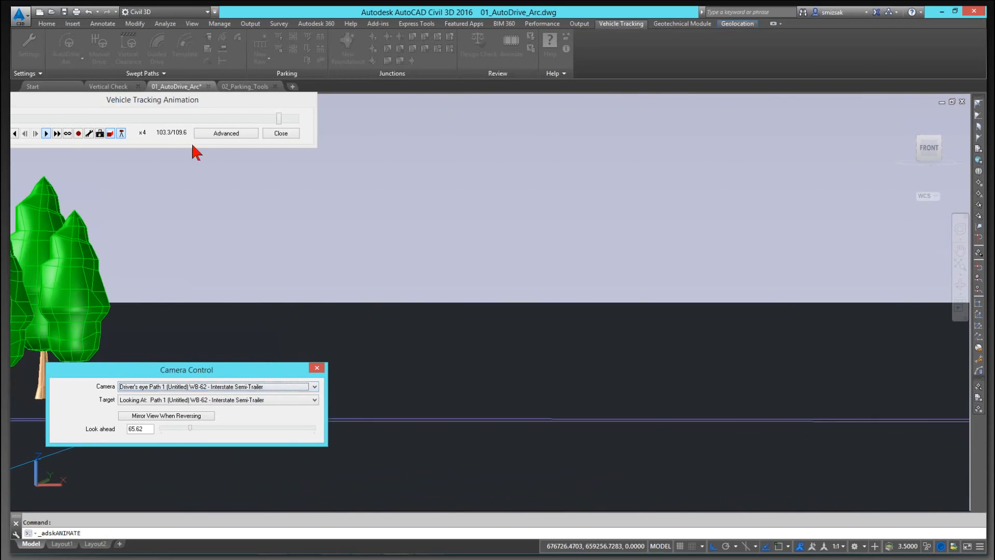
Set the path animation's text on the vehicle side to "cad technology center" and close the animation
left_click(228, 134)
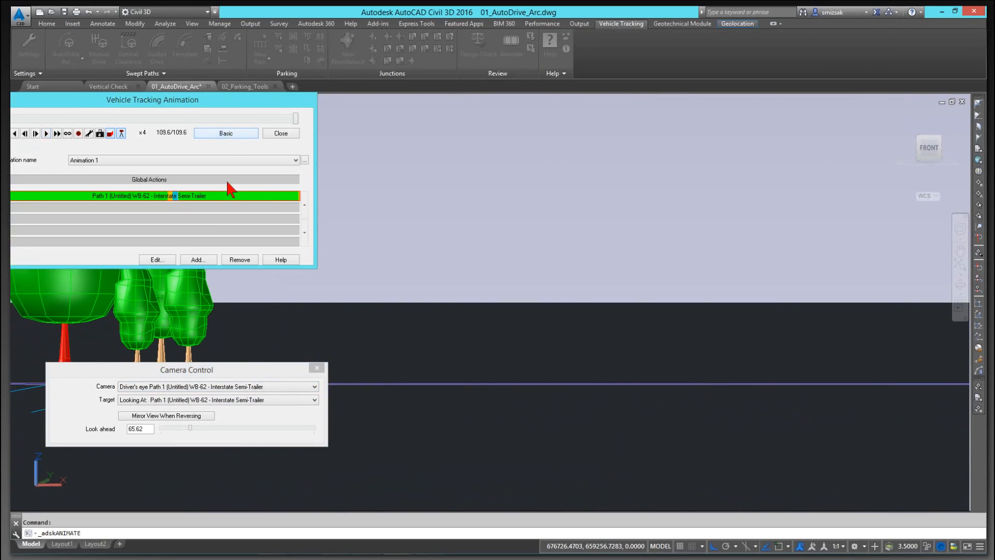
left_click_drag(182, 100, 280, 91)
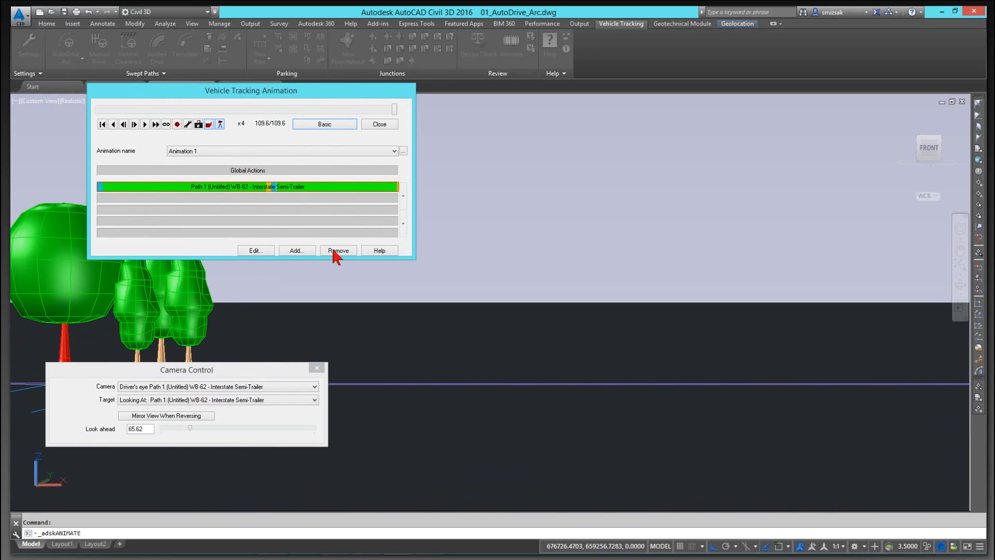
left_click(259, 250)
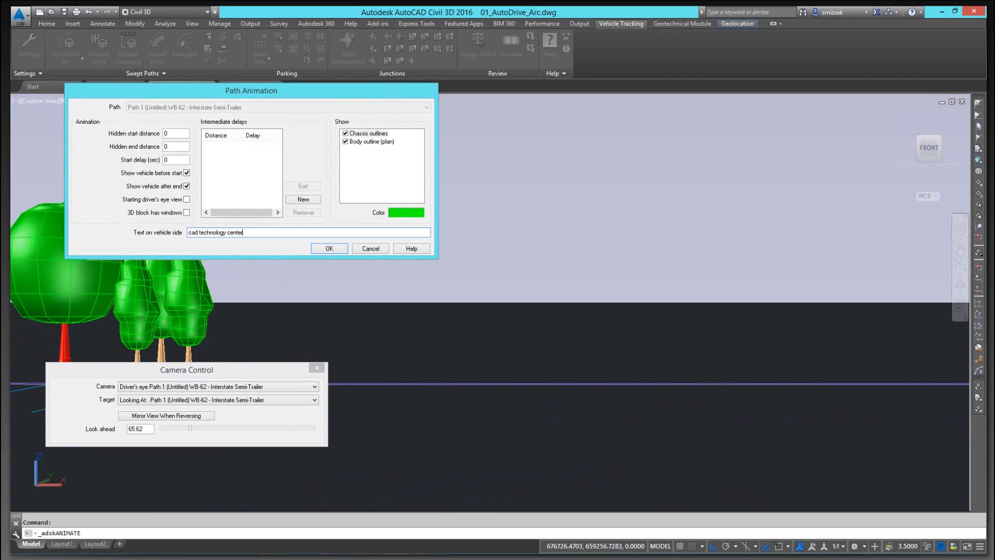
left_click(330, 248)
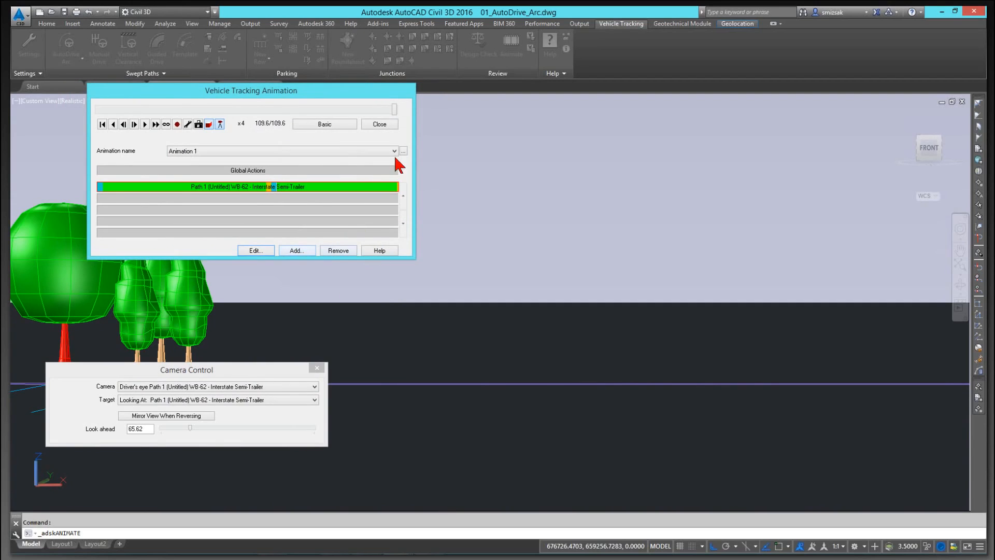
left_click(380, 125)
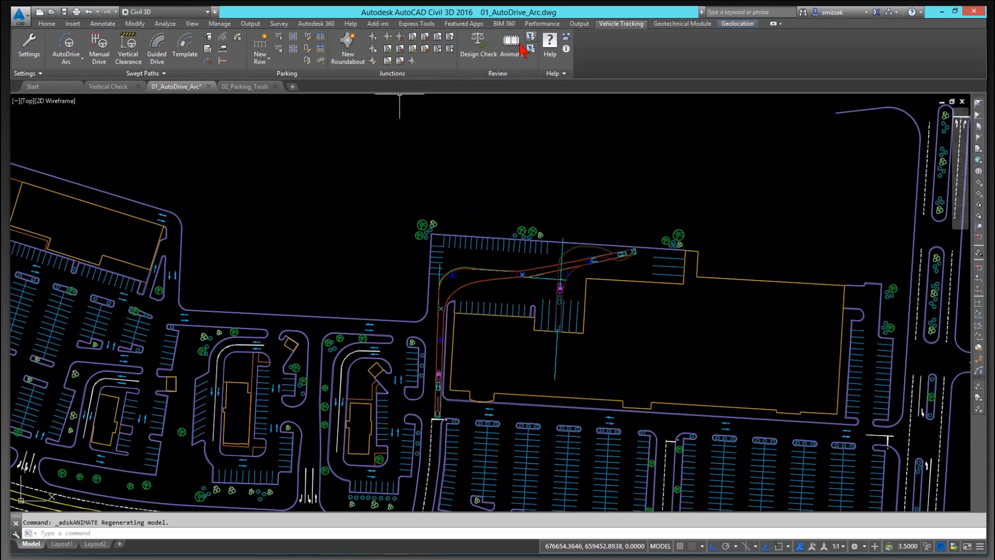
Reopen the animation in 3D with the fly-by camera to check the trailer's side text, then close it without saving the viewpoint
left_click(510, 62)
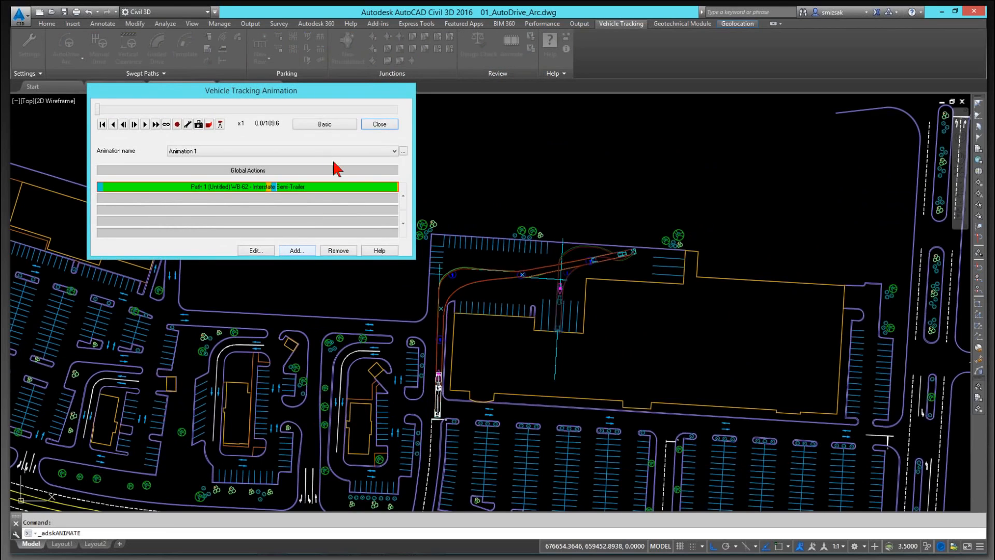
left_click(320, 124)
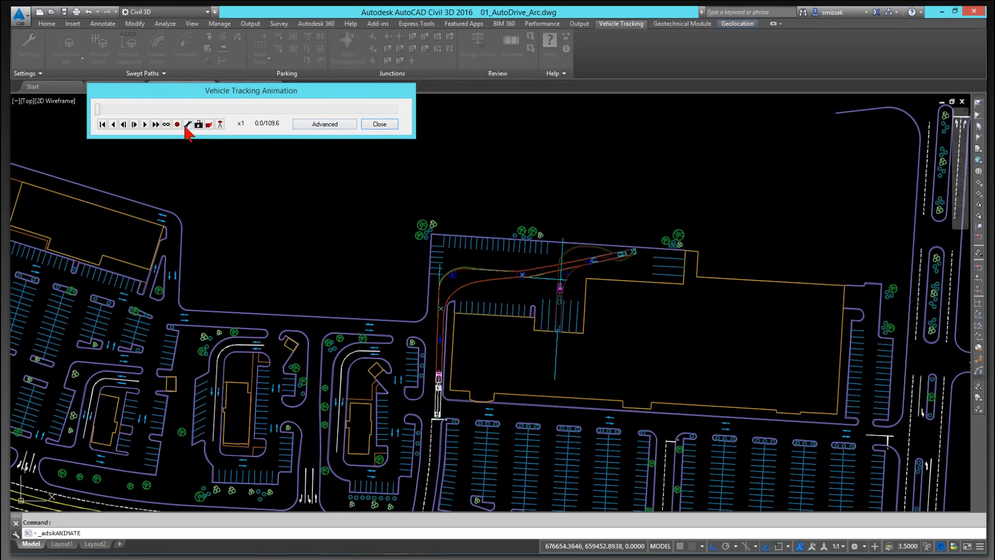
left_click(220, 124)
left_click(220, 124)
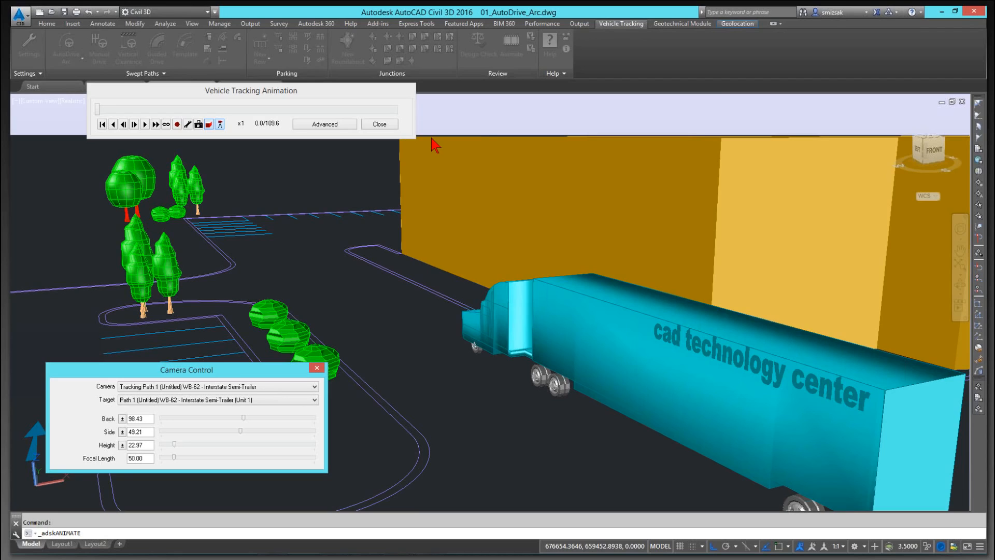
left_click(365, 126)
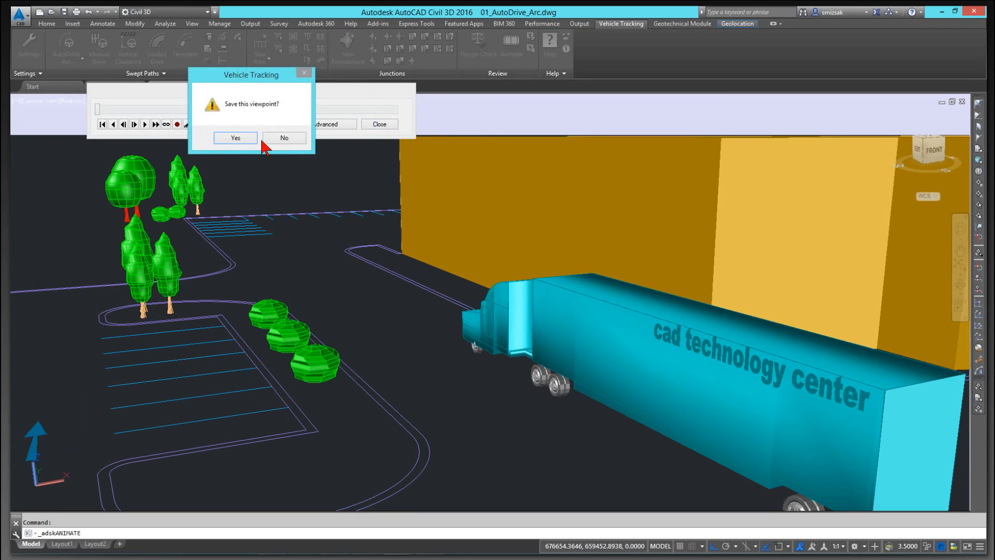
left_click(280, 138)
Start another AutoDrive Arc path and browse the AASHTO 2011 US customary vehicles in the vehicle library
scroll(426, 258, "down", 3)
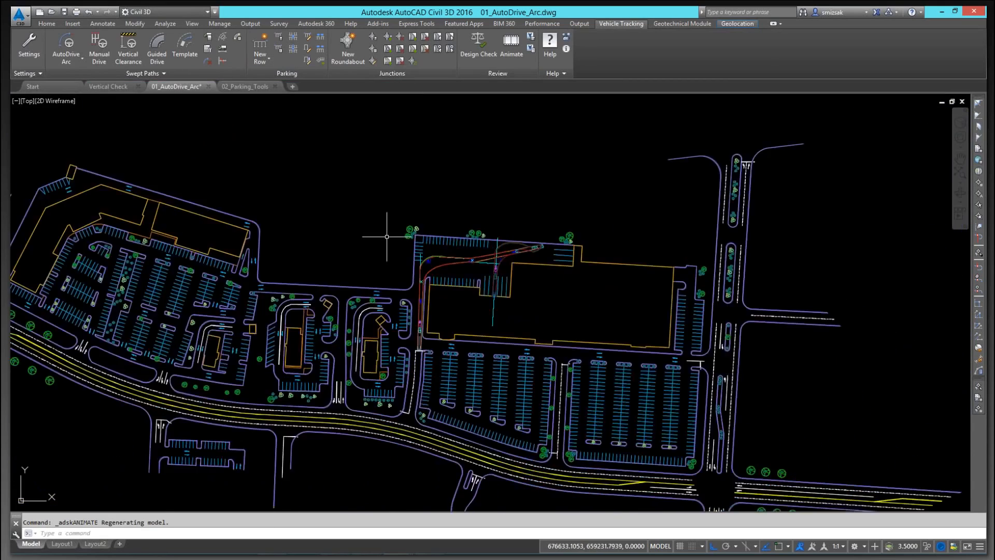
scroll(426, 258, "up", 6)
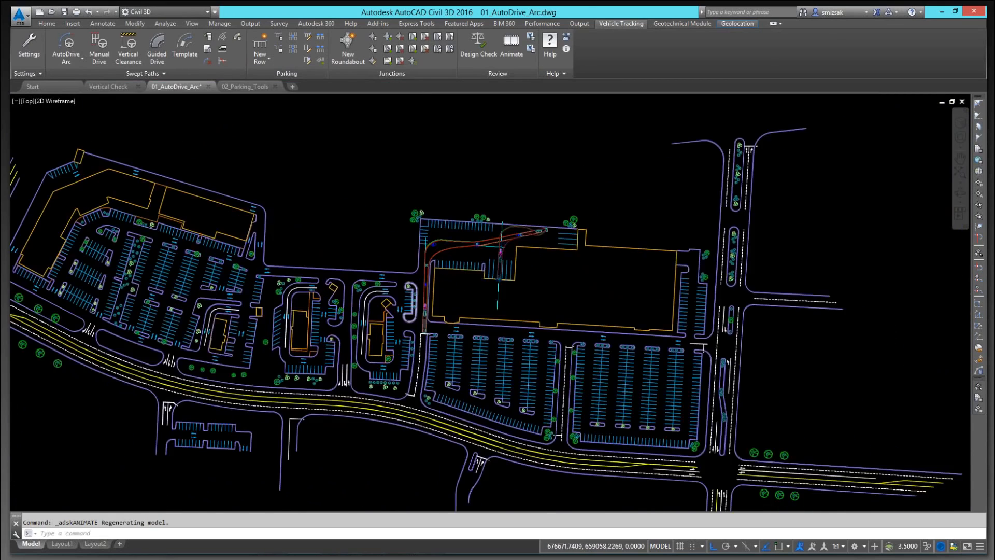
middle_click_drag(409, 294, 454, 287)
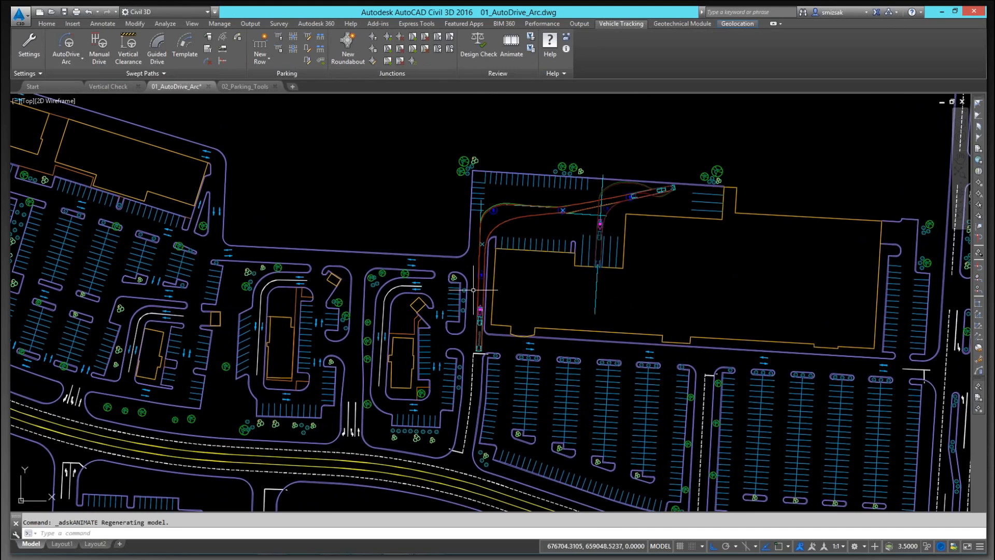
scroll(472, 288, "up", 4)
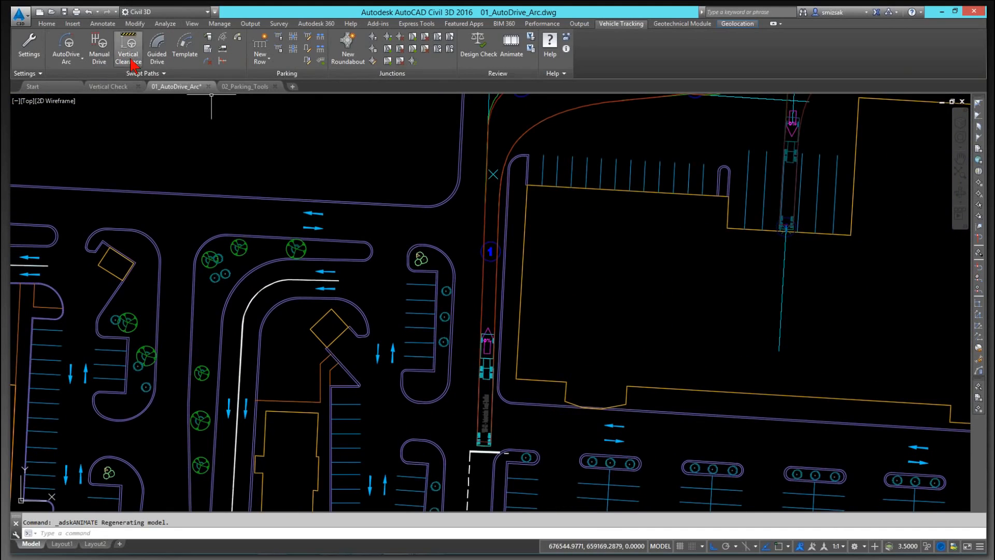
left_click(67, 49)
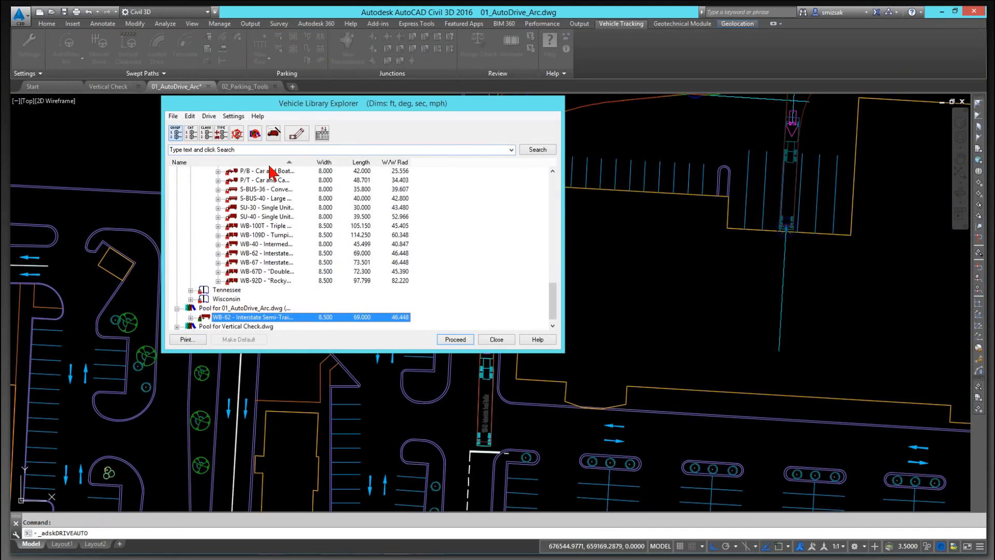
left_click_drag(456, 107, 848, 20)
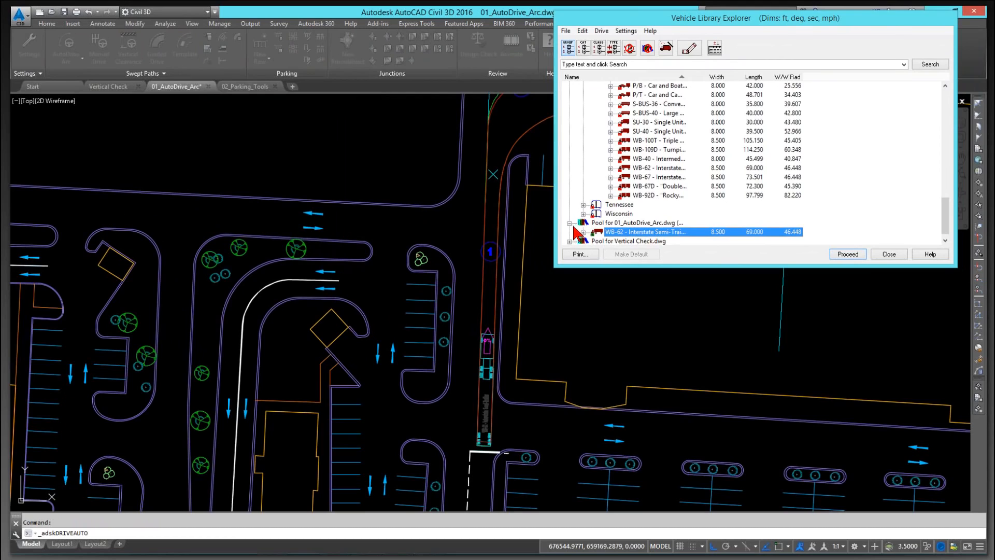
left_click(669, 186)
scroll(751, 184, "up", 1)
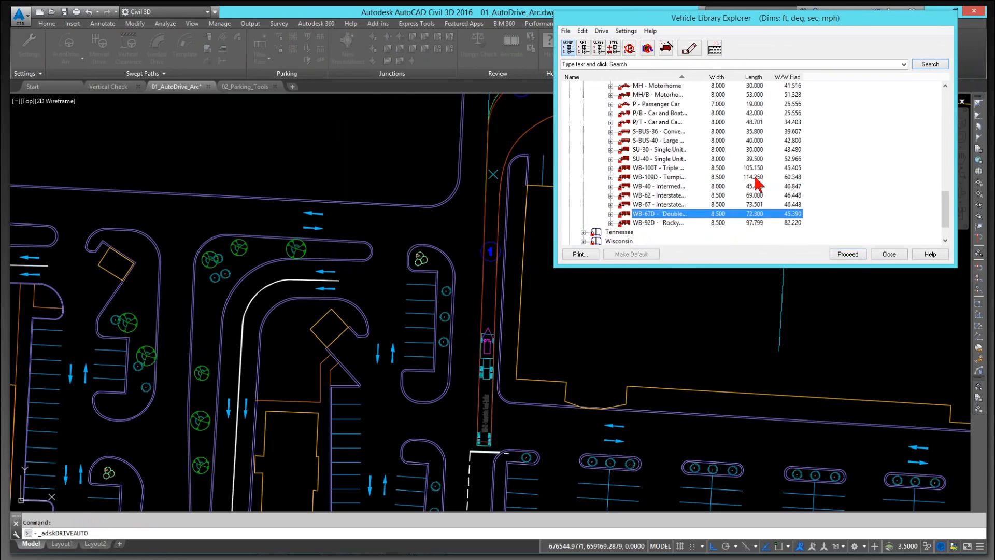
scroll(757, 182, "up", 3)
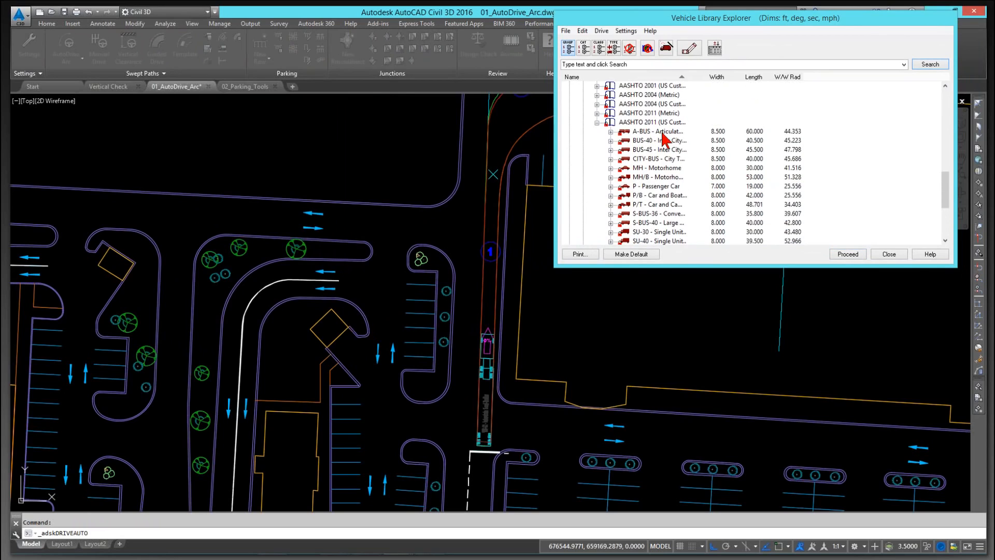
scroll(666, 153, "down", 1)
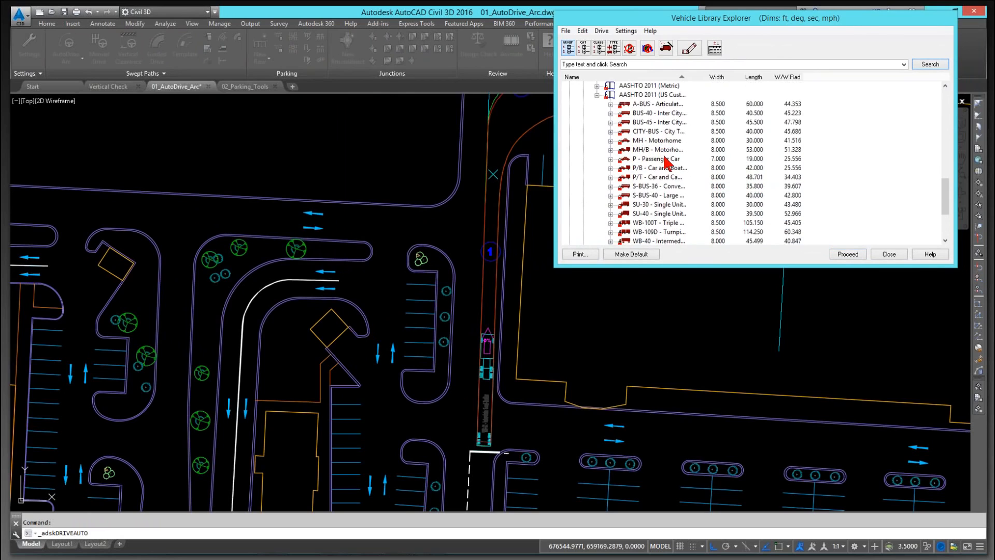
scroll(690, 184, "down", 1)
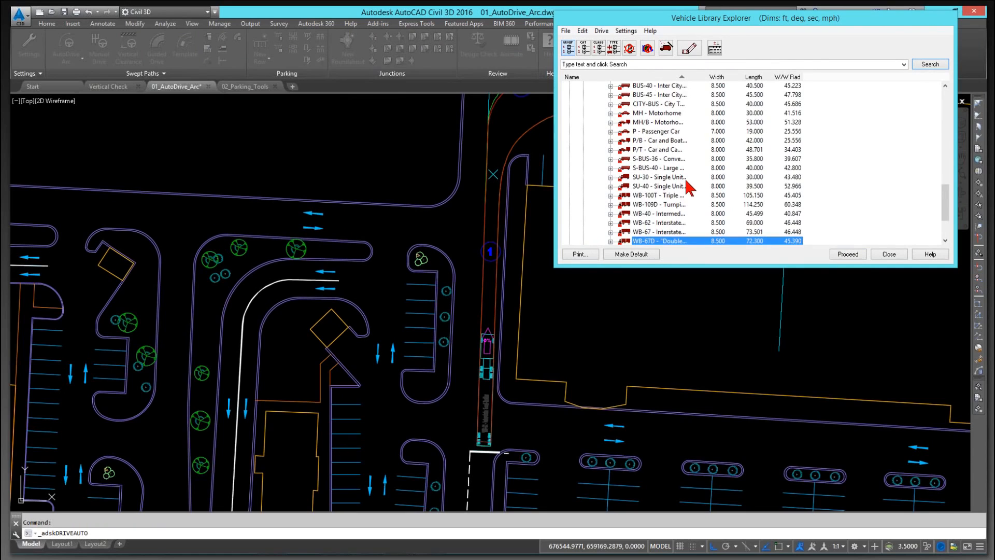
scroll(690, 184, "down", 1)
Search the vehicle library for "Garbage" and select the rear-load garbage truck under NCHRP 659 (2010)
left_click(650, 64)
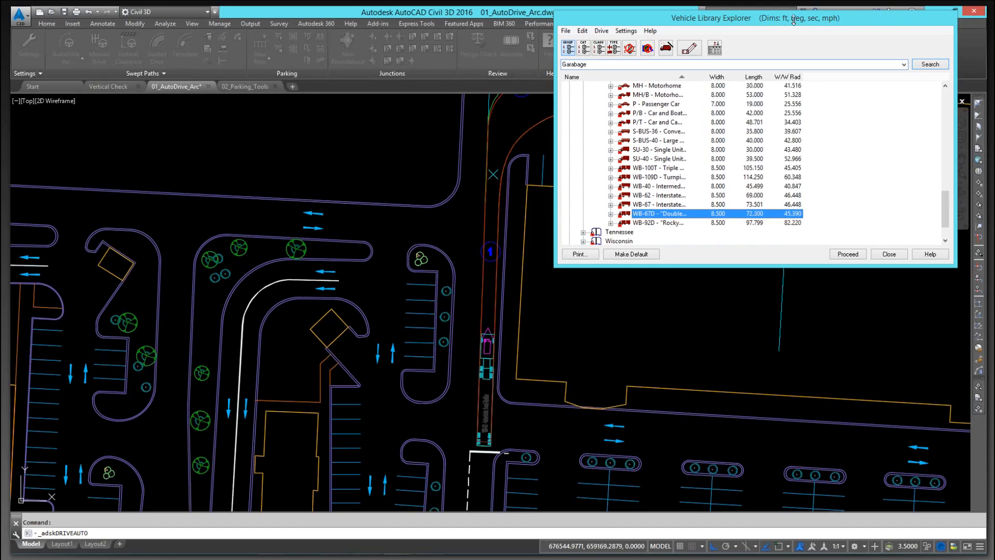
left_click(931, 64)
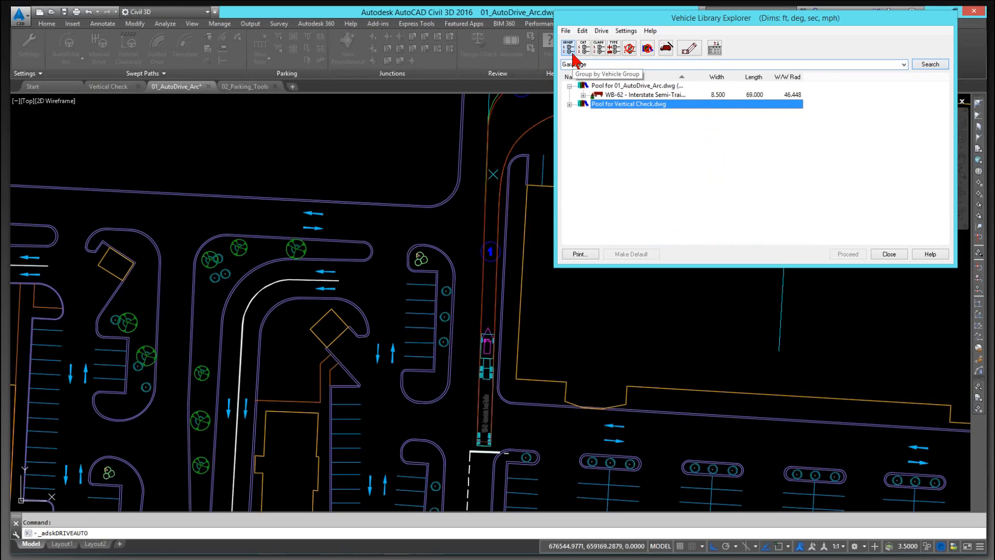
left_click(573, 53)
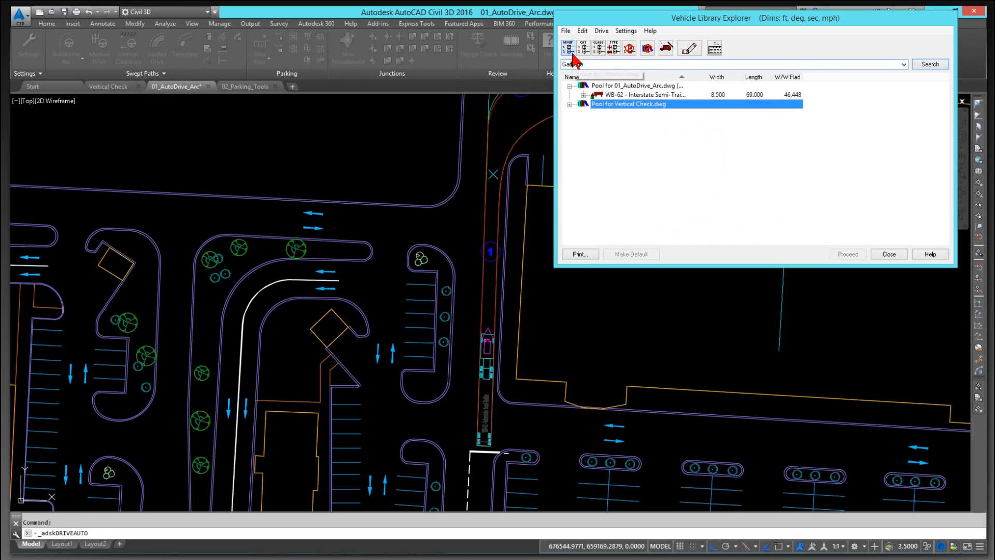
left_click(926, 66)
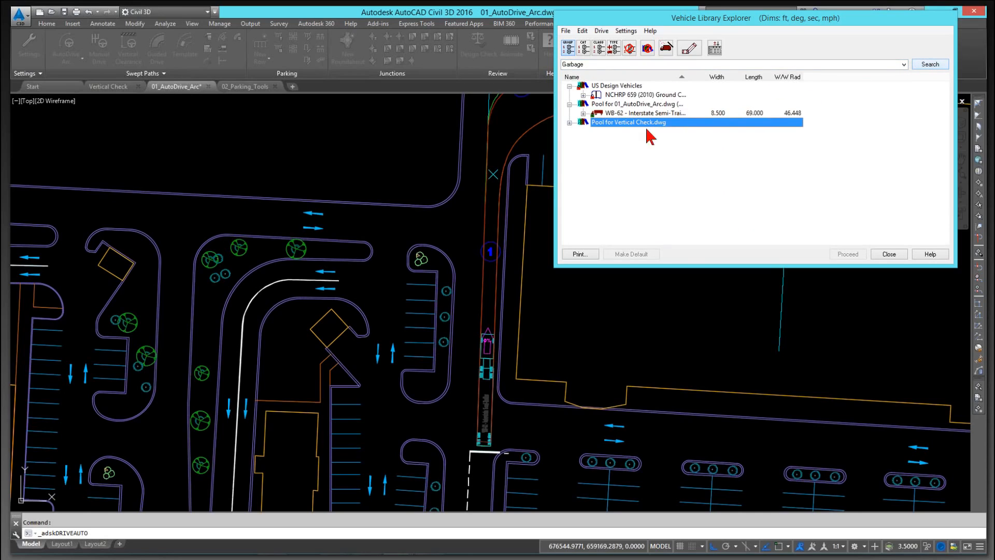
left_click(622, 94)
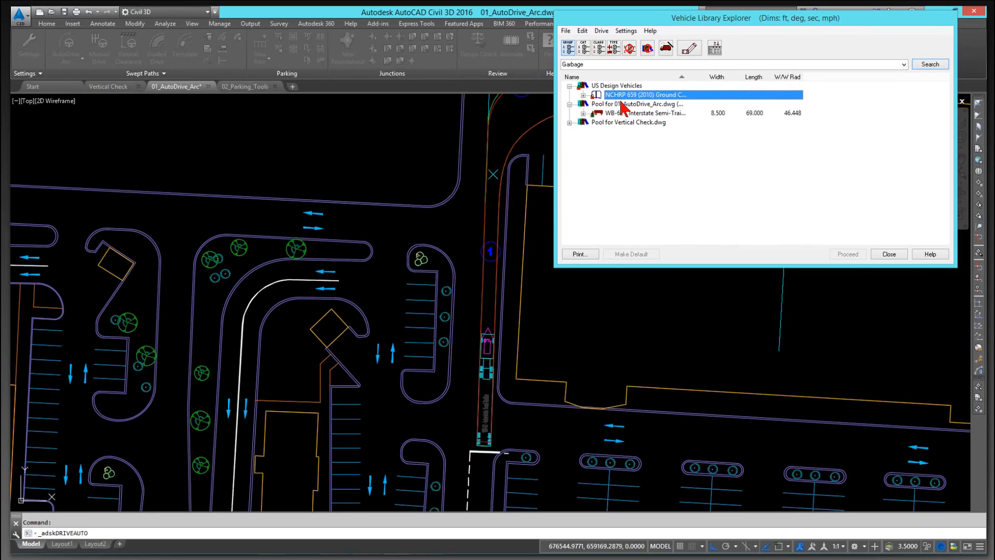
left_click(584, 96)
left_click(628, 103)
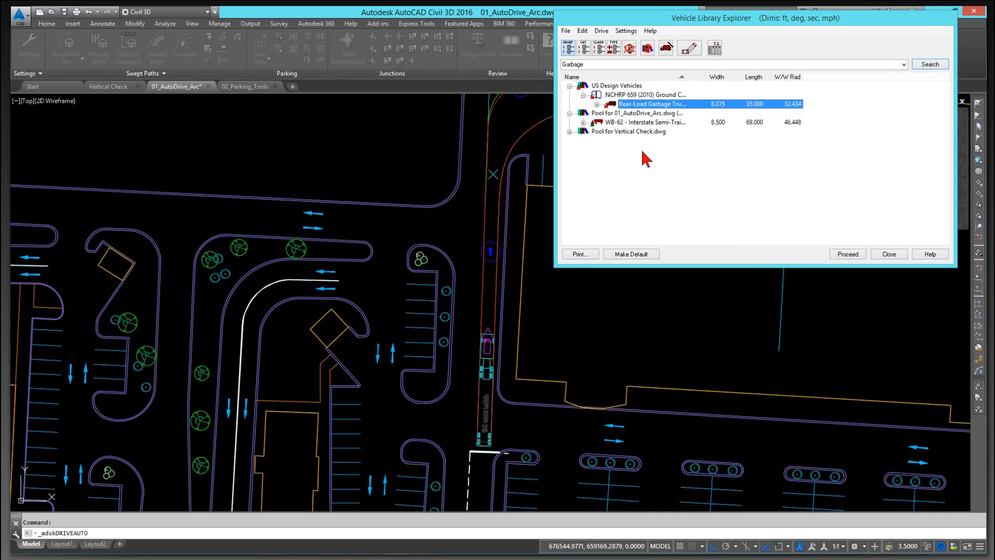
Place the rear-load garbage truck facing west on the drive north of the two small buildings and drive a short straight segment west
left_click(845, 255)
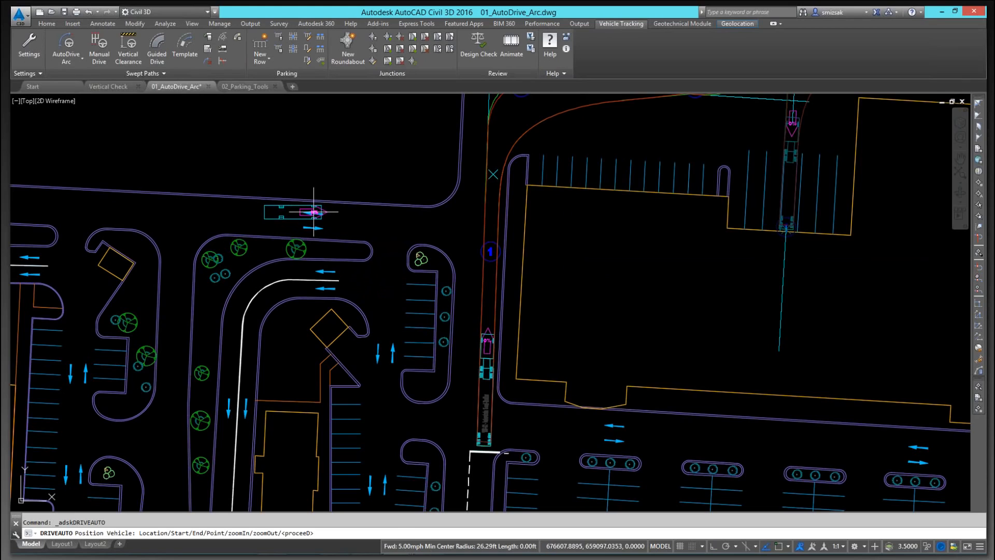
left_click(314, 212)
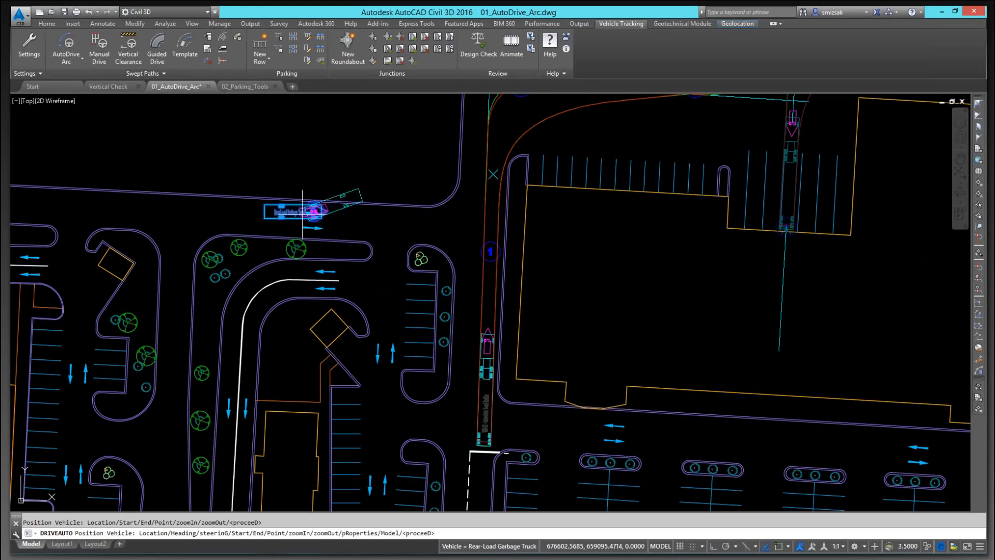
left_click(247, 207)
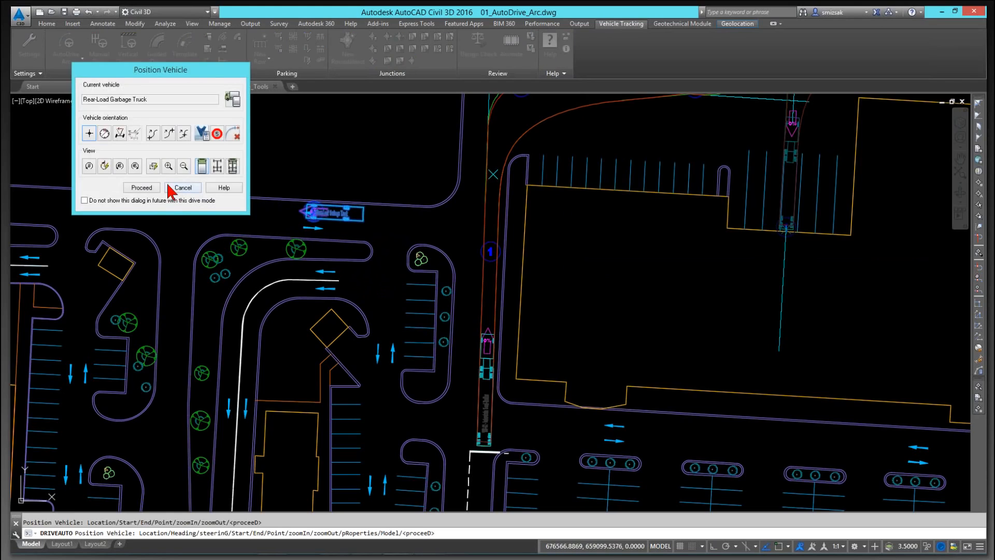
left_click(147, 189)
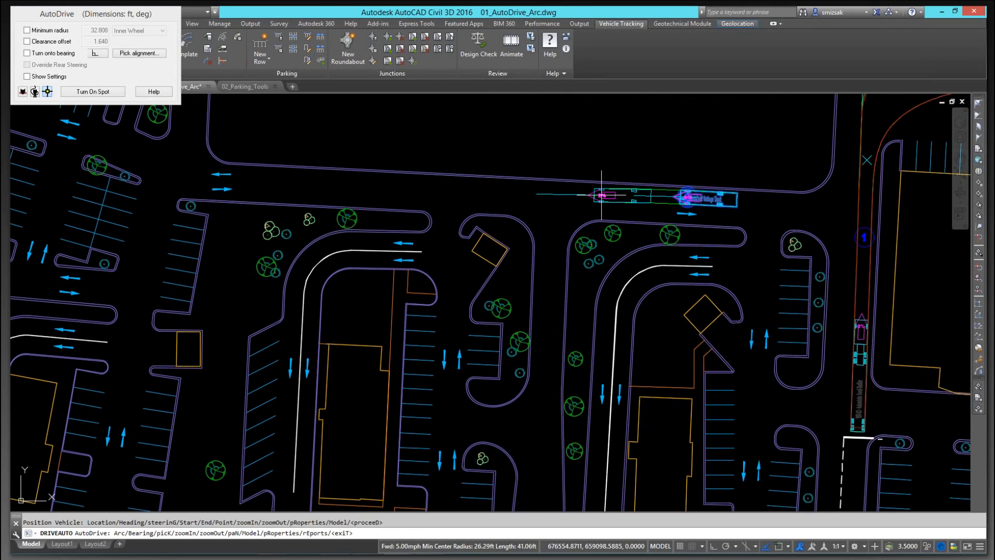
left_click(601, 196)
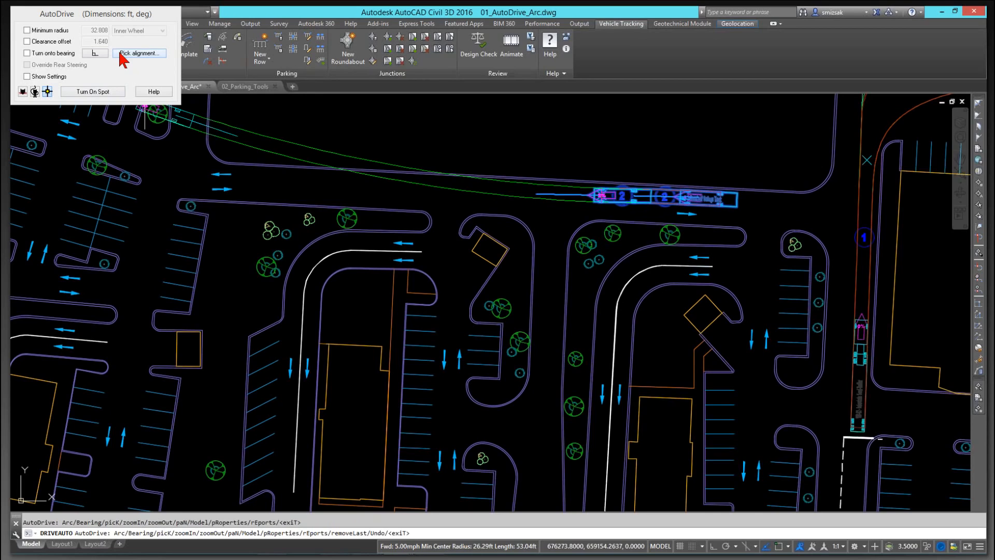
Turn the truck south into the parking aisle, aligned to the curb line along the stalls, and continue straight past the dumpster enclosure
left_click(136, 53)
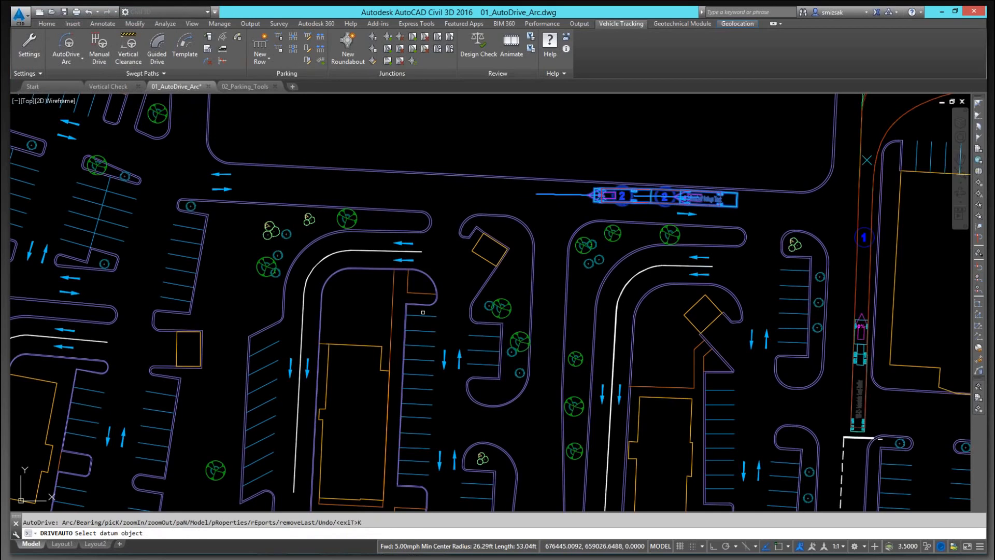
left_click(407, 324)
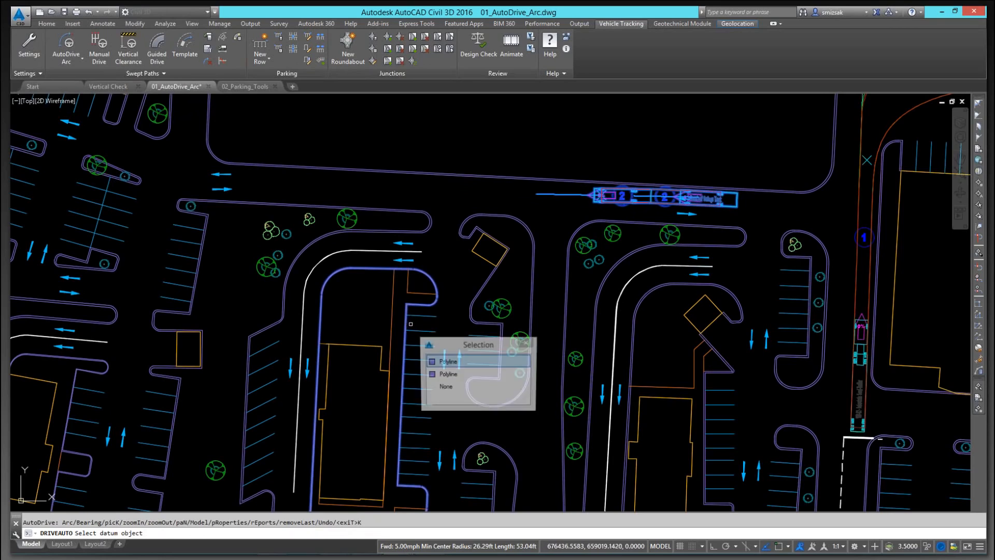
left_click(527, 342)
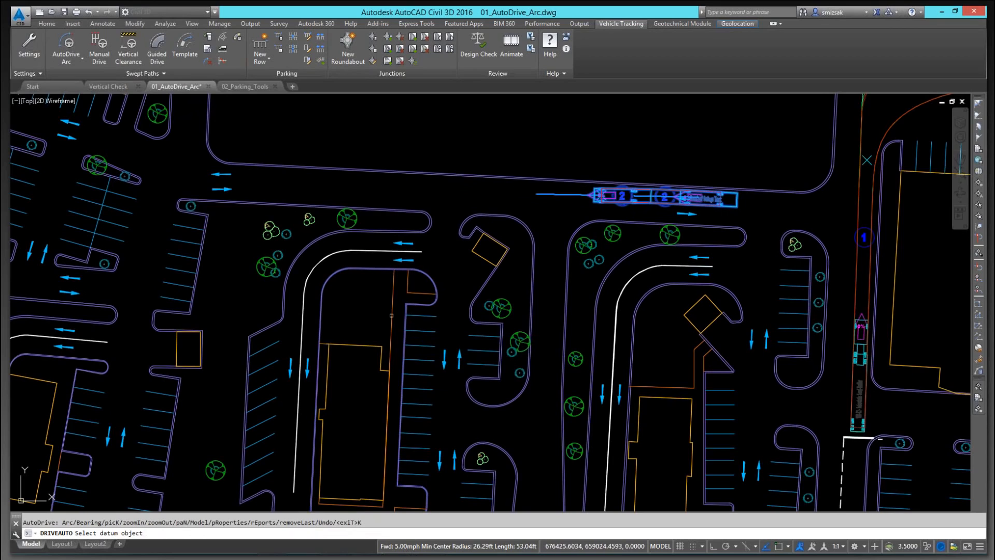
left_click(407, 325)
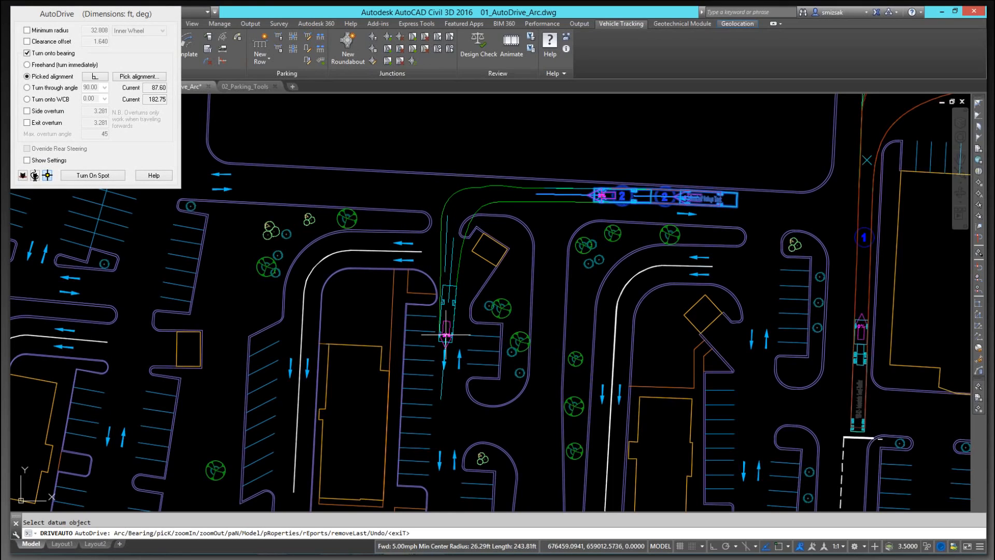
left_click(445, 334)
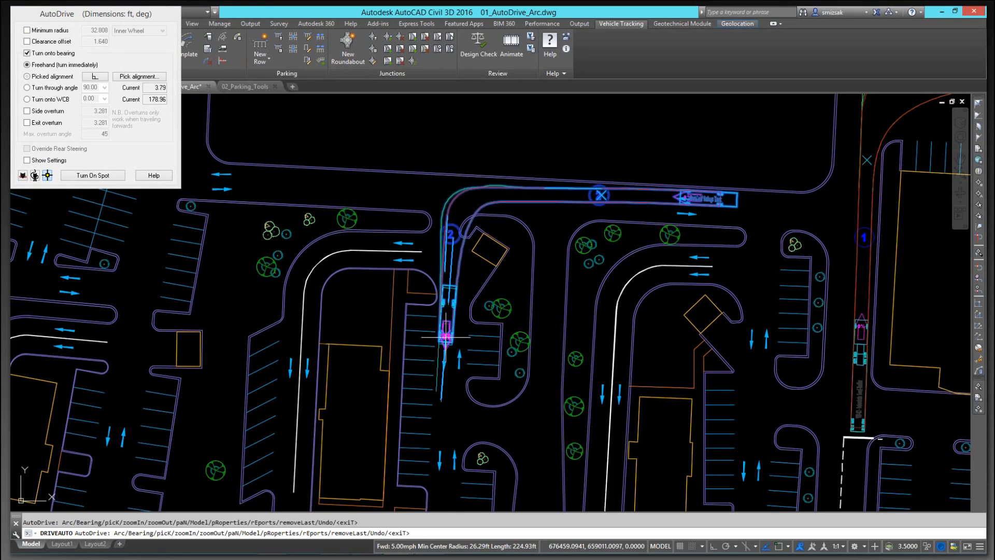
left_click(442, 405)
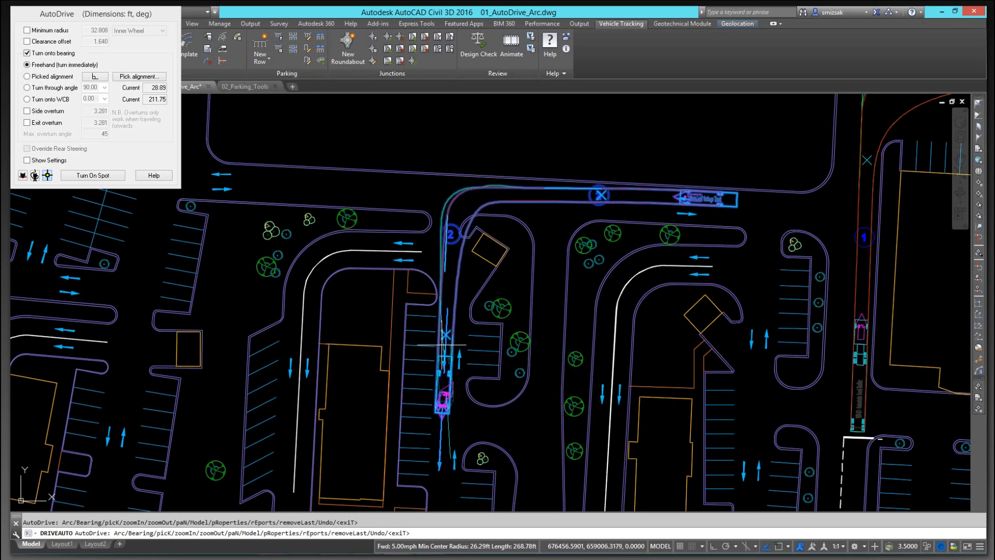
Reverse the truck toward the dumpster enclosure, aligned to the island's diagonal curb edge, and finish the path
left_click(130, 77)
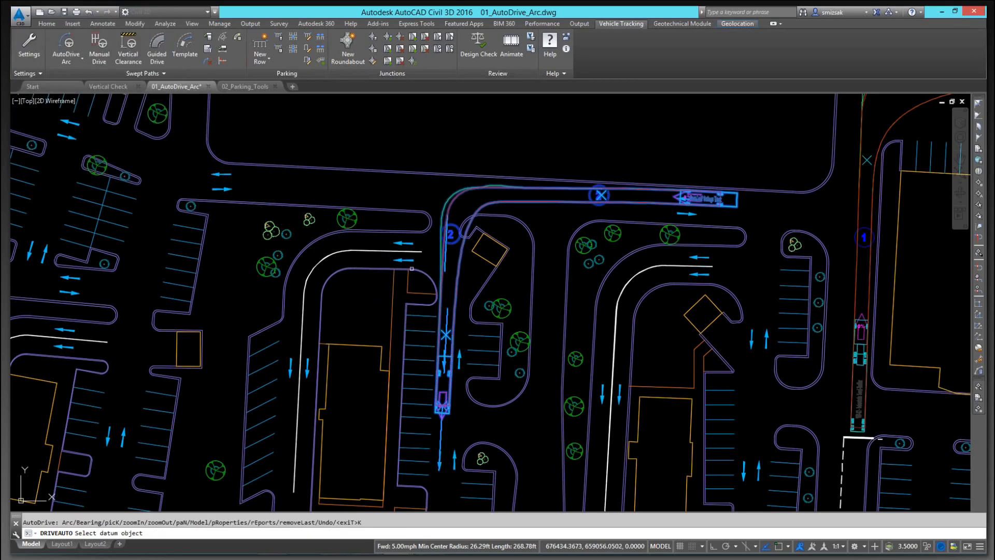
left_click(484, 284)
left_click(610, 303)
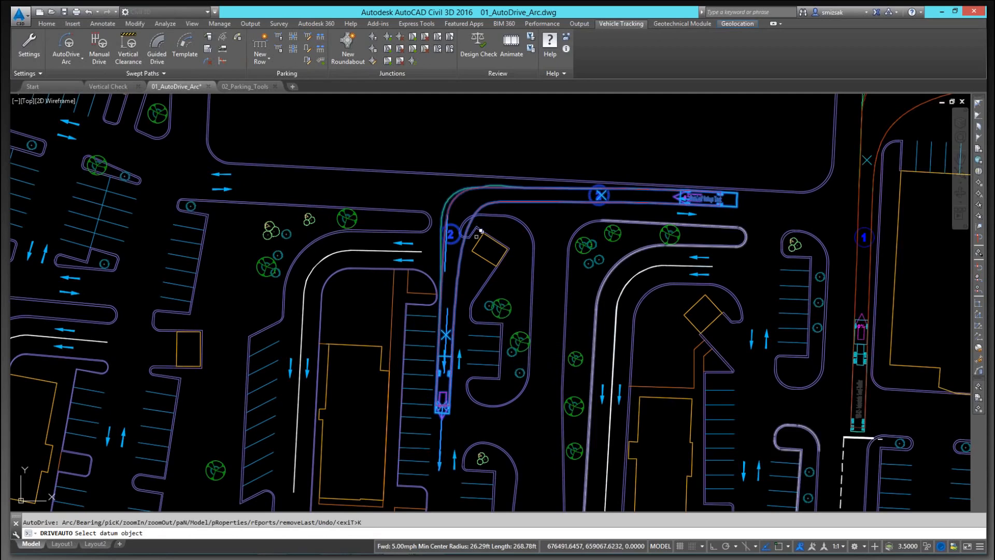
left_click(488, 279)
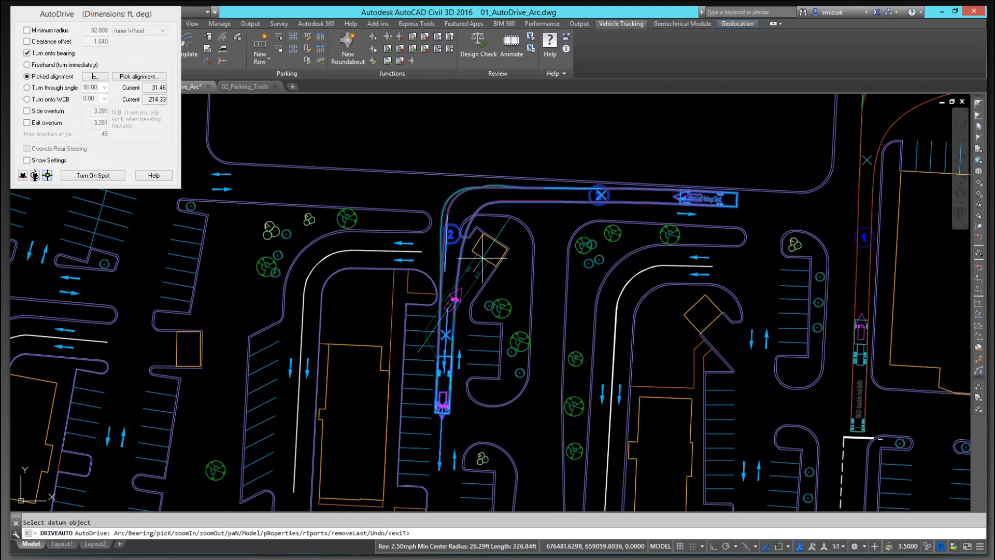
left_click(483, 258)
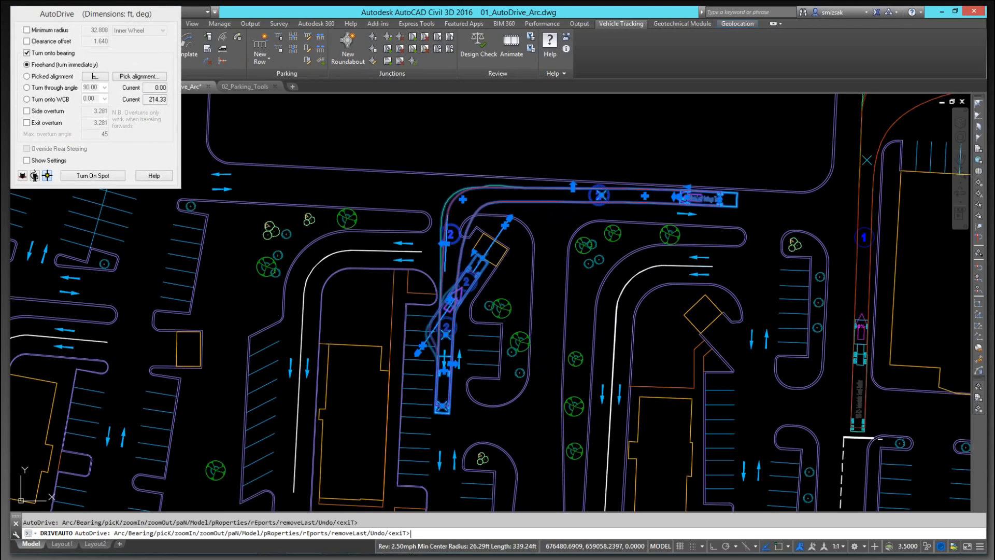
key("Escape")
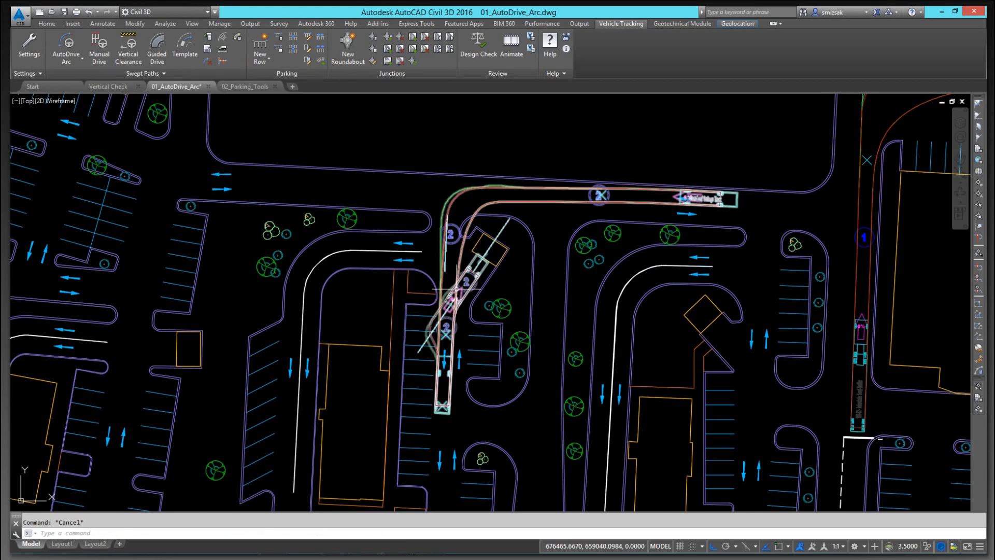
Adjust the side overturn before the garbage truck's first turn by moving it about 5.6 ft north
scroll(464, 267, "up", 2)
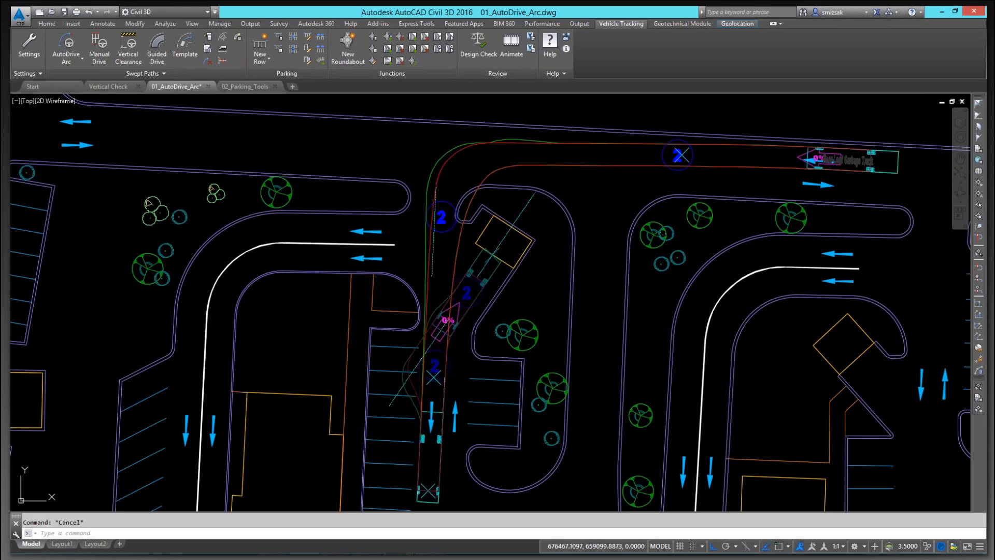
left_click(456, 152)
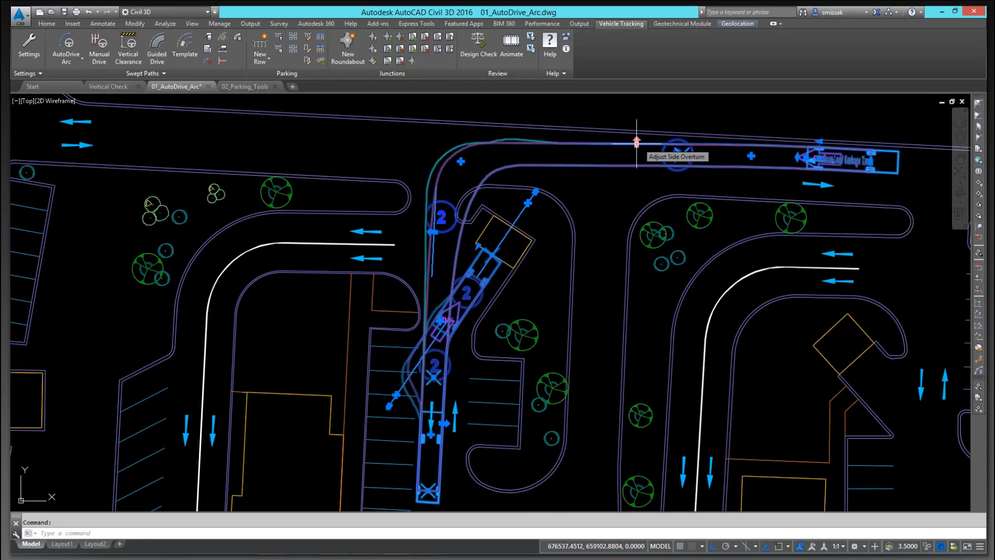
left_click(679, 155)
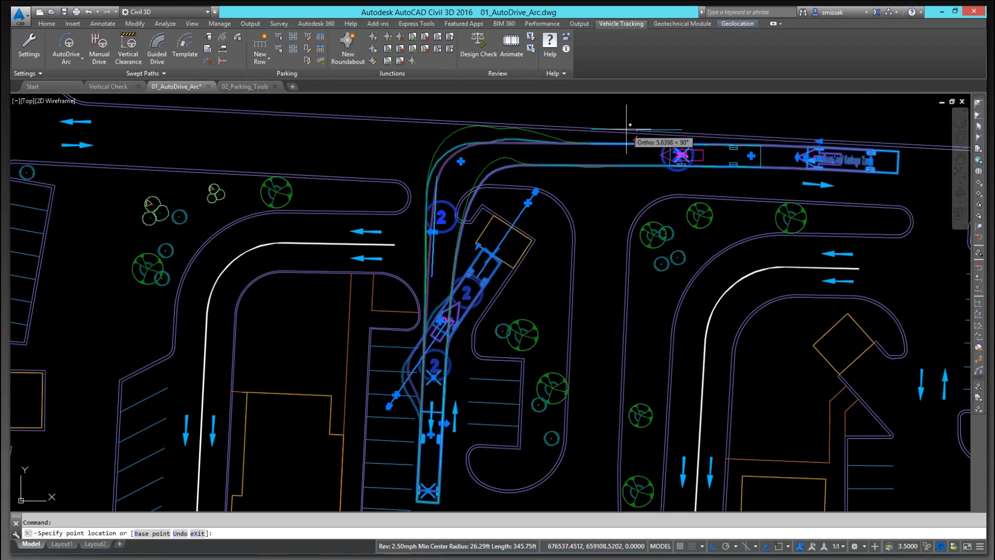
left_click(627, 129)
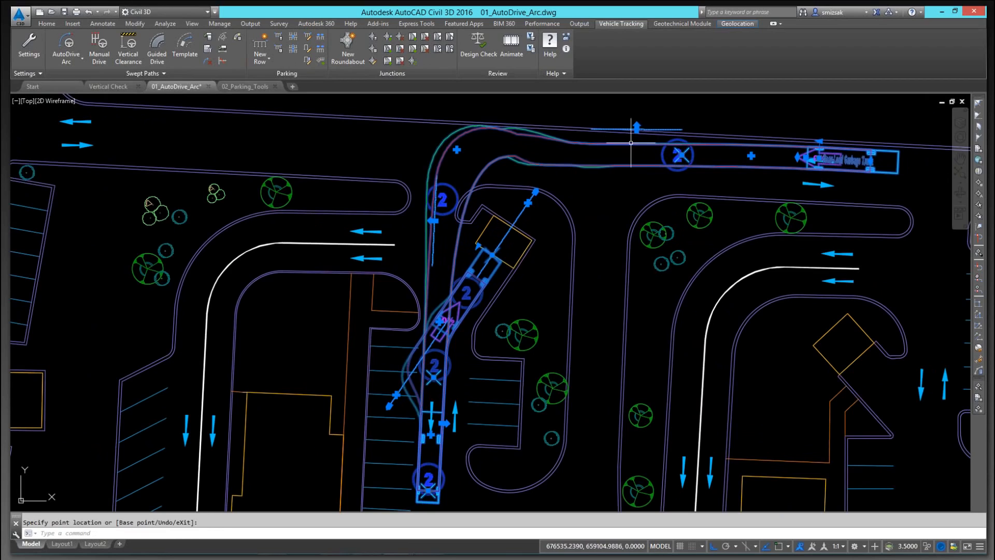
left_click(457, 150)
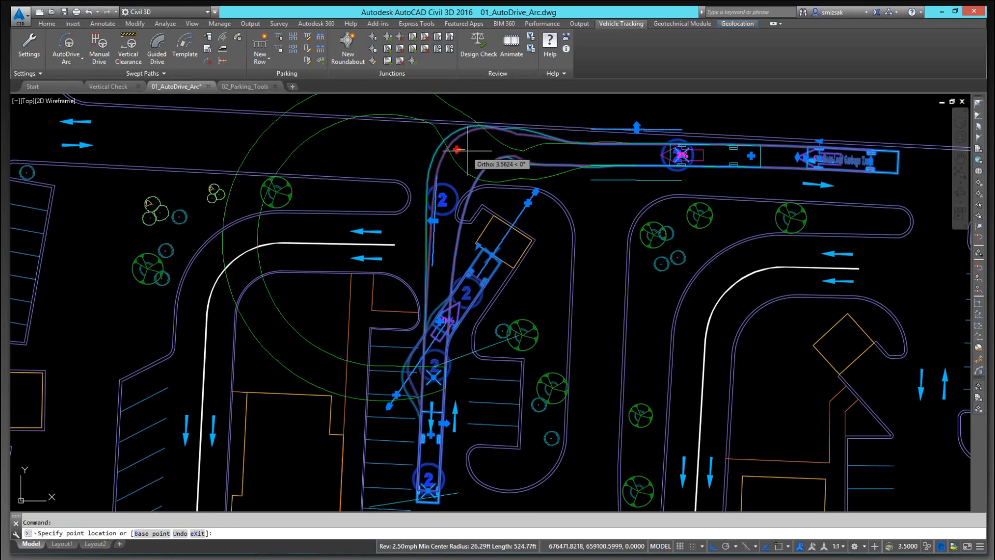
key("Escape")
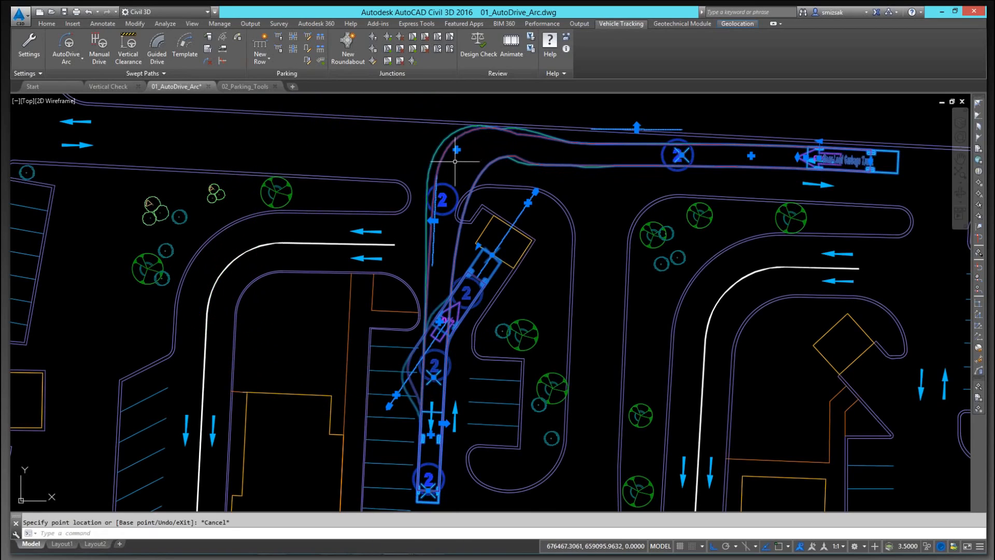
Adjust the exit overturn of the garbage truck's turn into the parking aisle by moving it west, and deselect the path
left_click(432, 220)
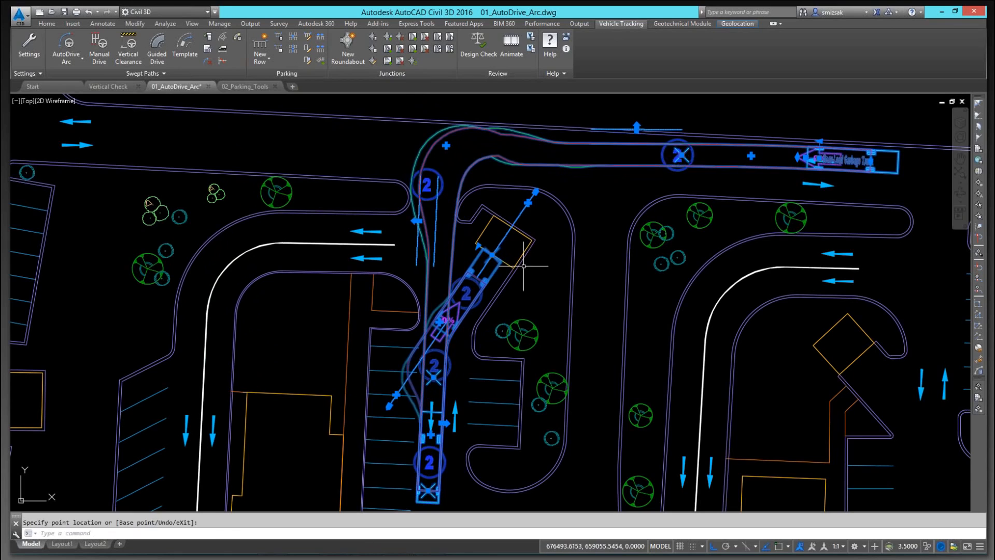
key("Escape")
key("Escape")
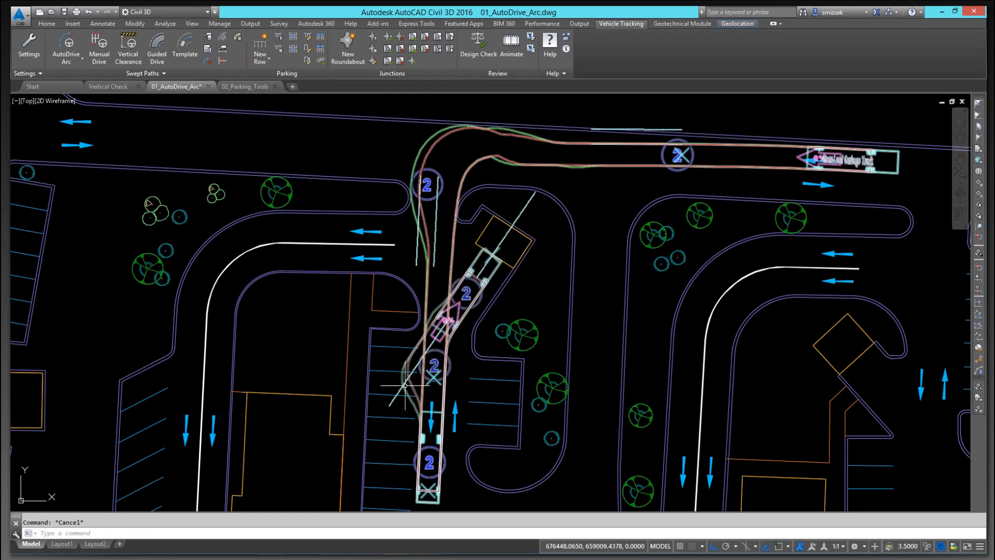
Review the finished garbage truck path, switch to the Vertical Check drawing and examine the swept path through the intersection
mouse_move(409, 376)
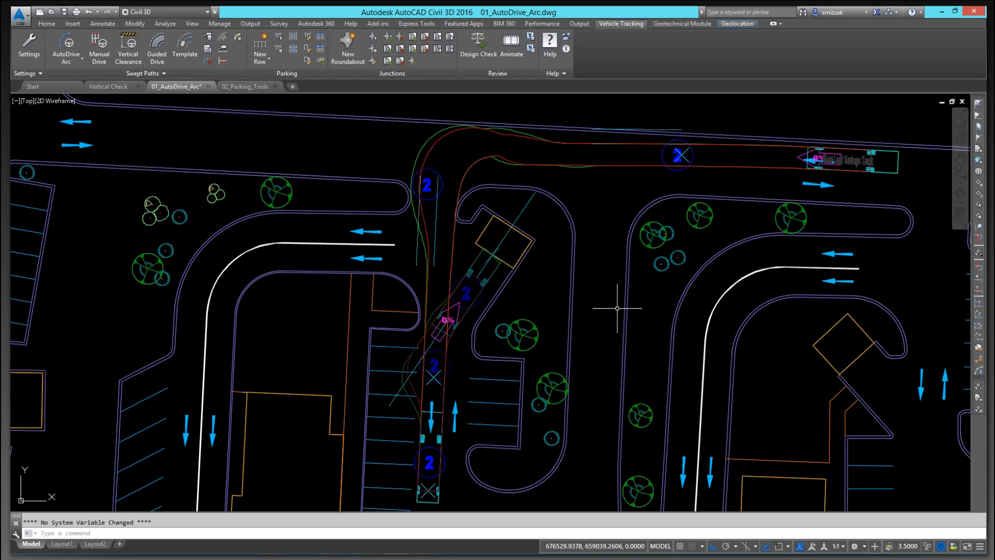
middle_click_drag(471, 388, 500, 279)
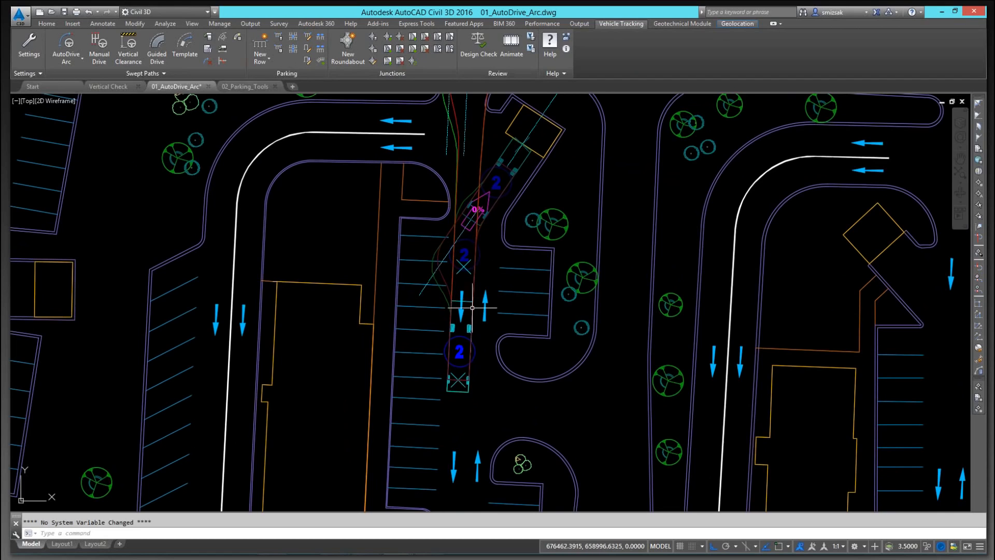
scroll(534, 272, "down", 10)
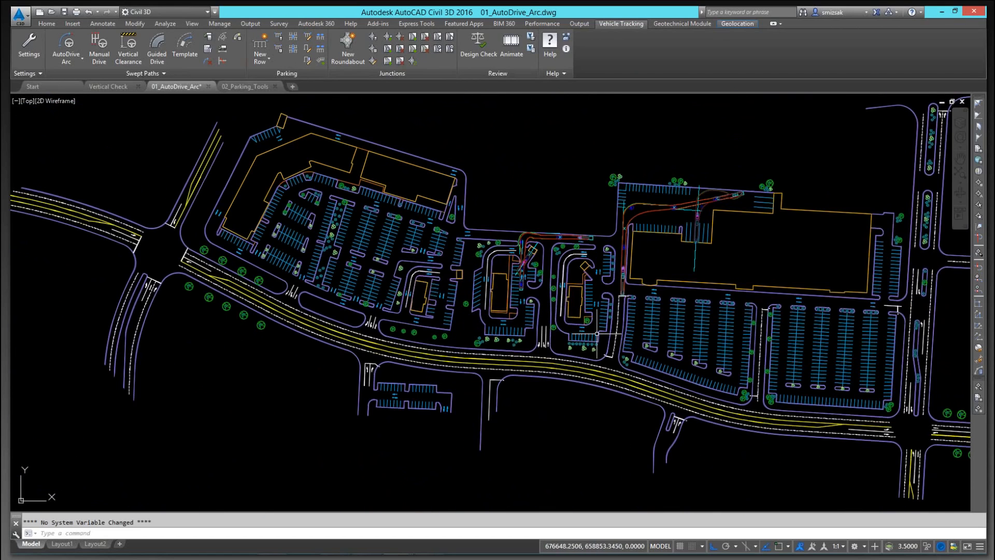
left_click(109, 86)
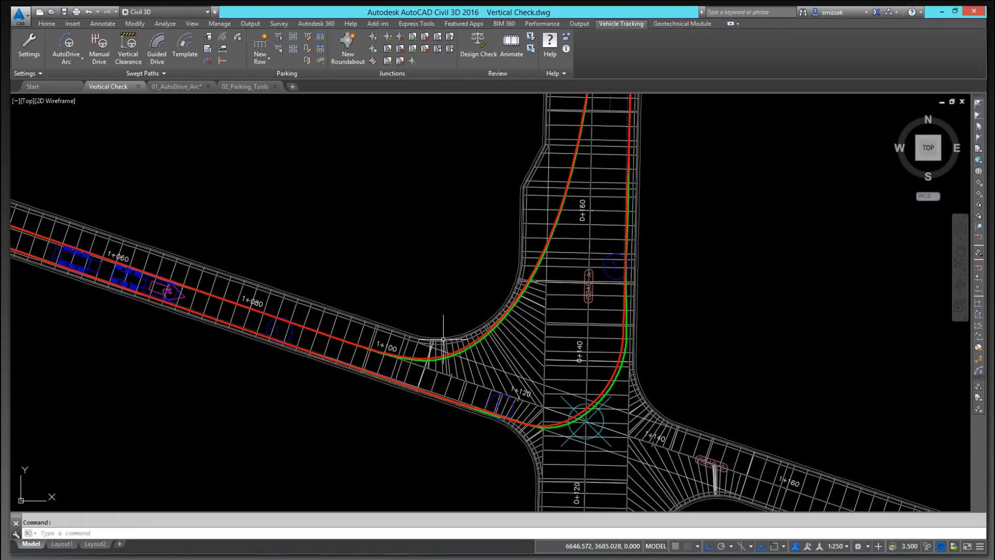
scroll(443, 339, "down", 4)
scroll(331, 340, "up", 4)
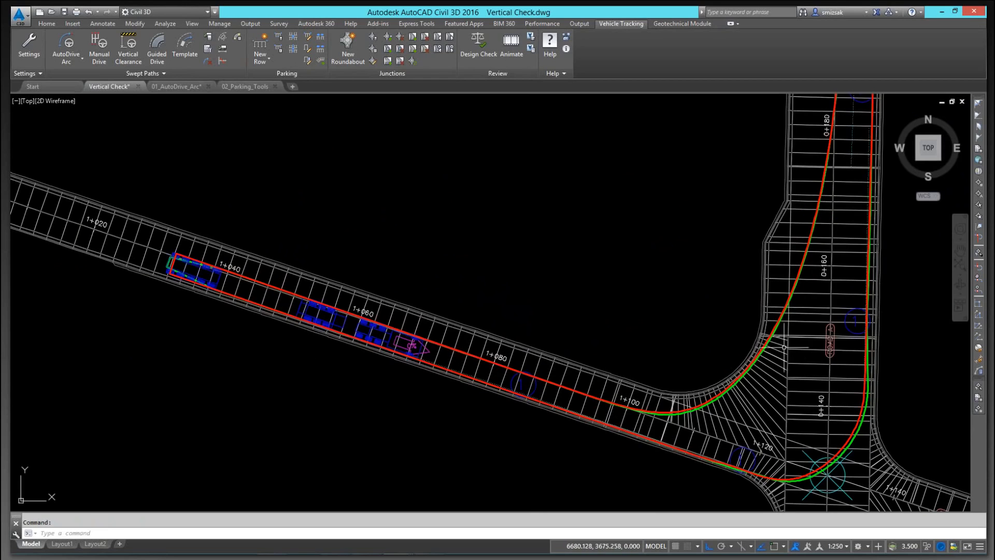
middle_click_drag(822, 315, 682, 399)
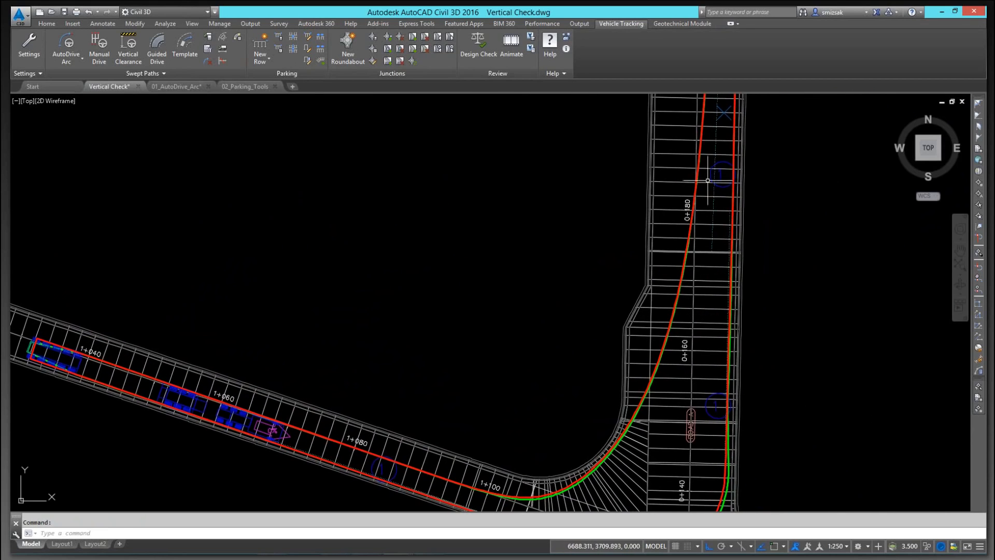
scroll(474, 328, "down", 2)
Insert the vehicle profile of the swept path in the empty area north of the road and inspect its dimensions
mouse_move(423, 324)
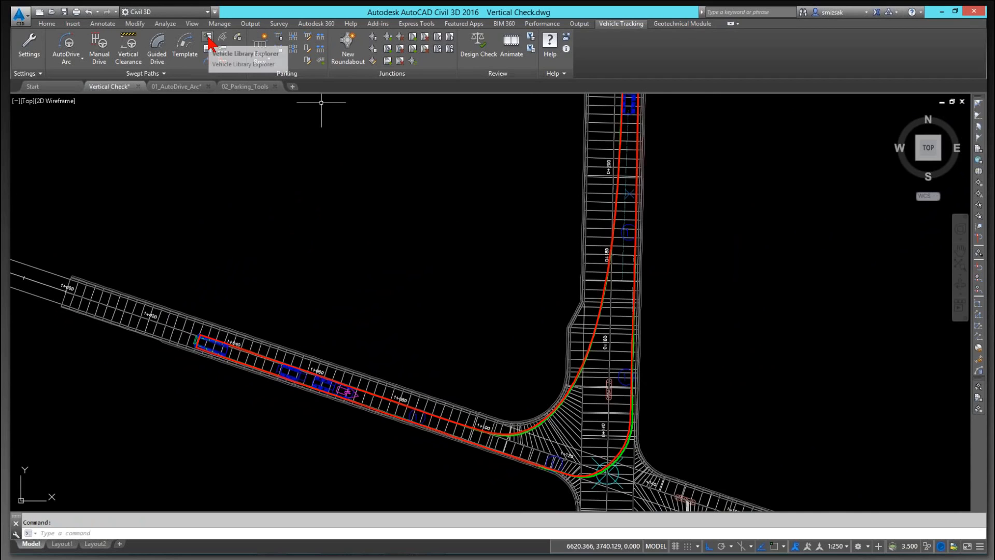
left_click(224, 49)
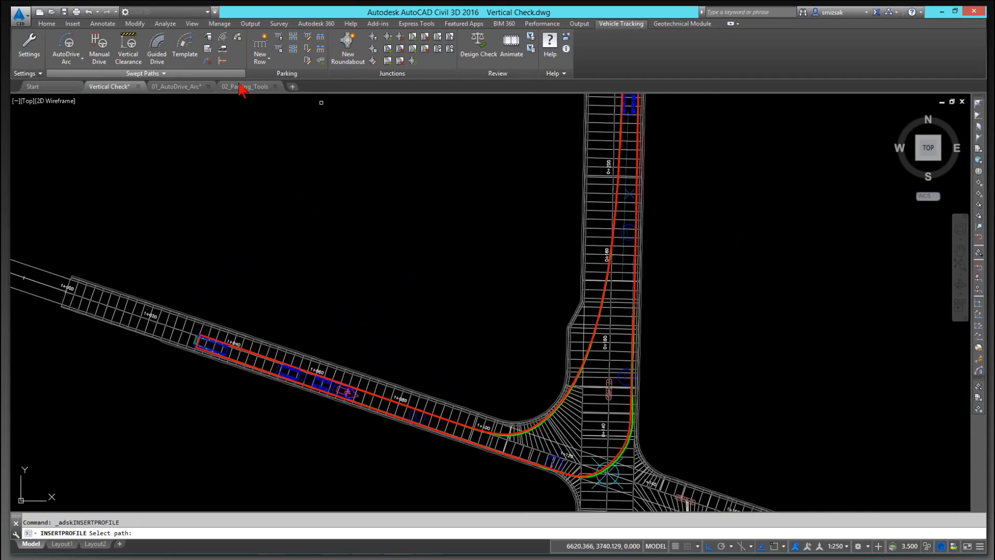
scroll(347, 396, "up", 6)
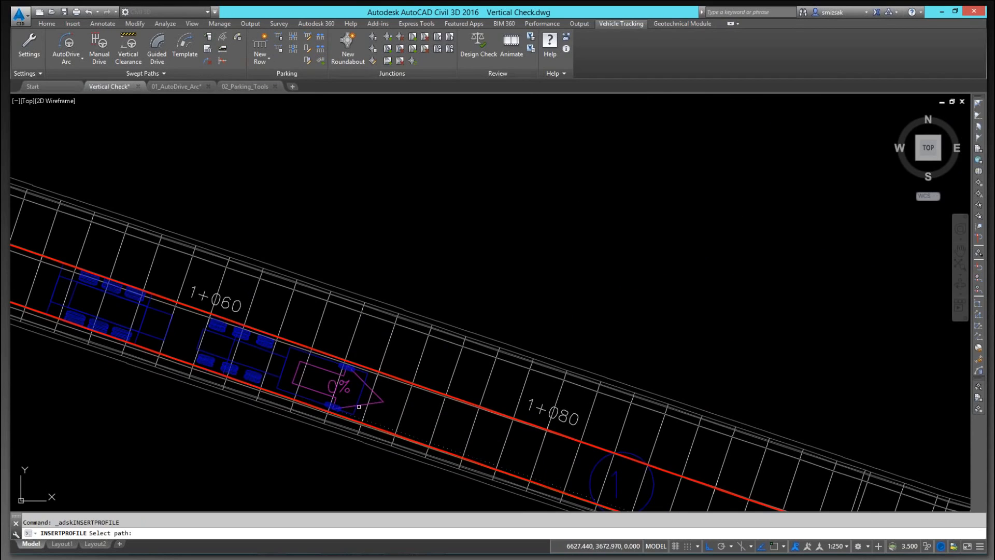
left_click(358, 398)
scroll(386, 239, "down", 6)
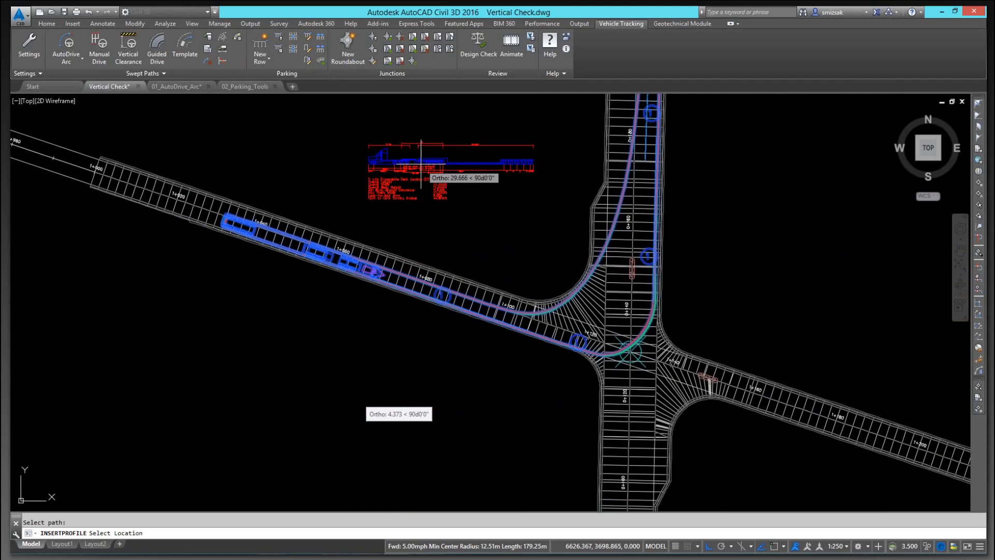
scroll(477, 176, "up", 5)
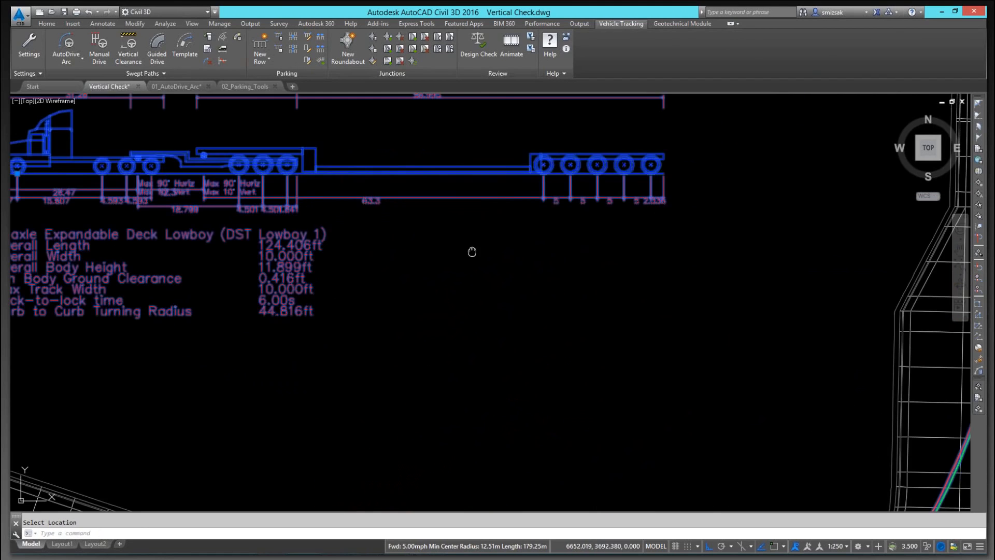
Deselect the lowboy profile and examine its dimension lines and the vehicle data listed beneath it
key("Escape")
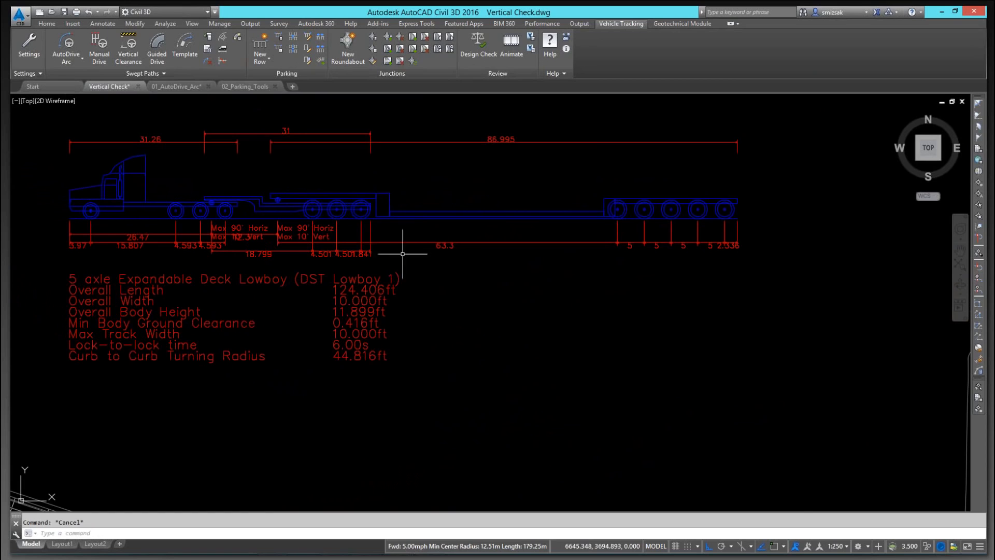
scroll(430, 332, "up", 3)
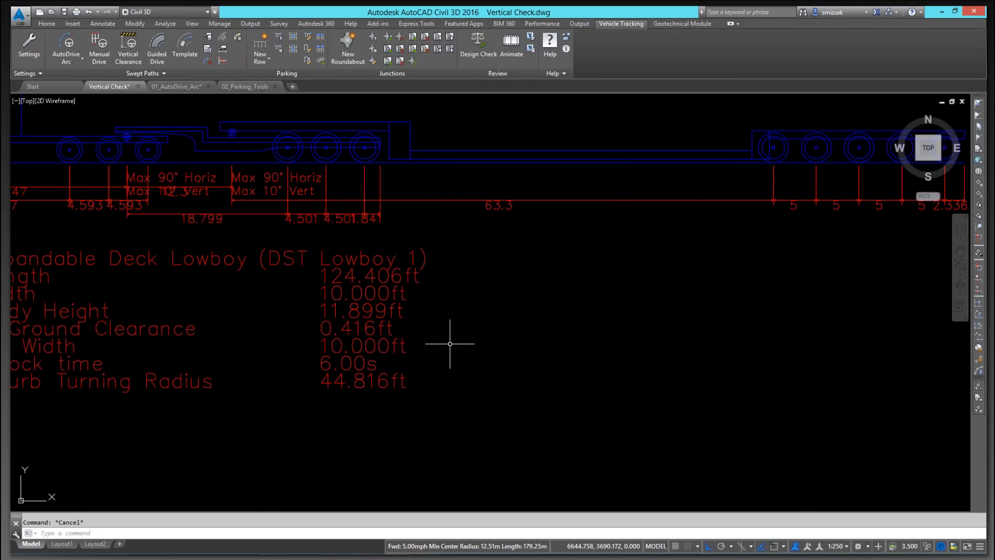
scroll(487, 356, "down", 4)
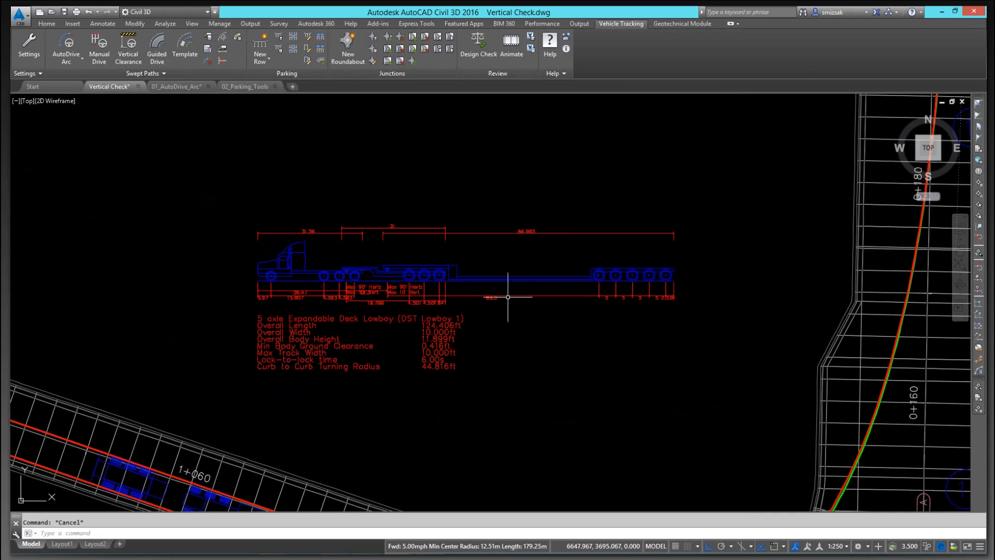
scroll(537, 296, "up", 2)
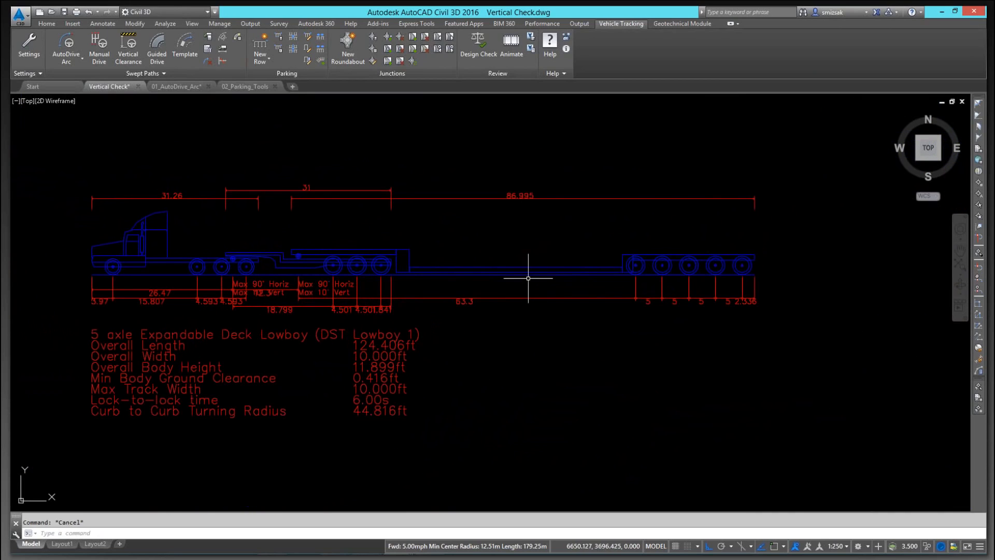
scroll(509, 292, "down", 2)
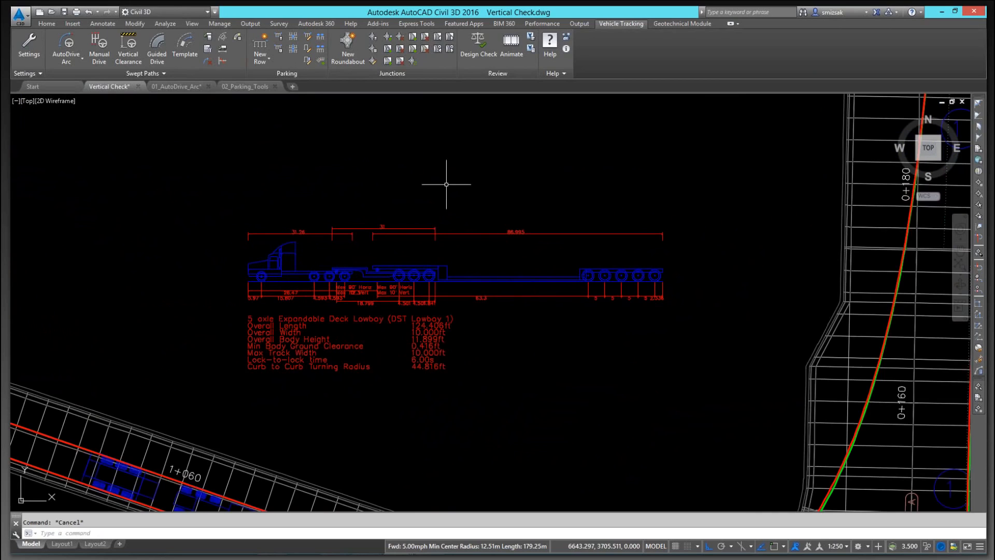
Place a body outline of the lowboy on its swept path along Road A, just north of the intersection turn near station 0+160
left_click(224, 42)
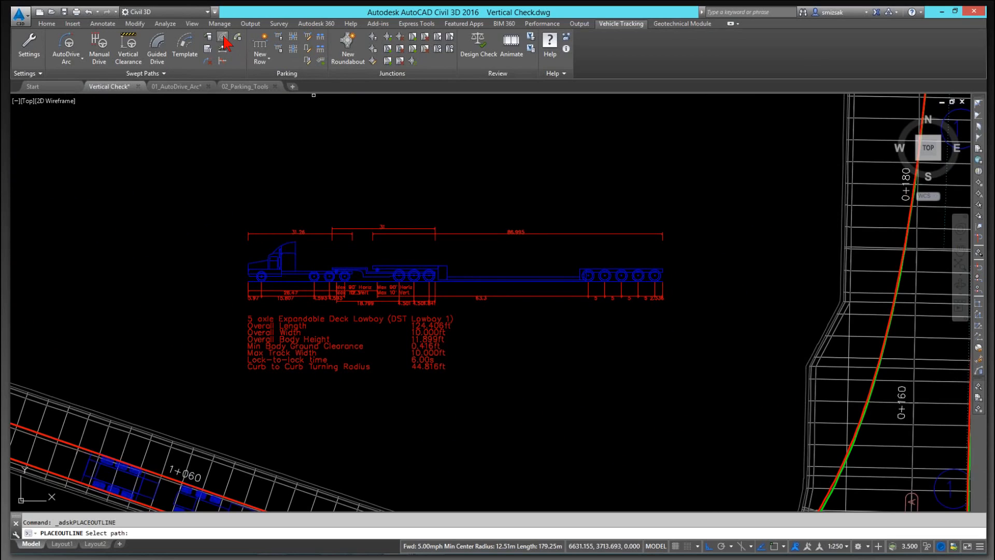
scroll(305, 223, "down", 3)
scroll(358, 308, "up", 3)
mouse_move(306, 284)
middle_mouse_down()
mouse_move(321, 200)
mouse_move(403, 344)
mouse_move(397, 338)
middle_mouse_up()
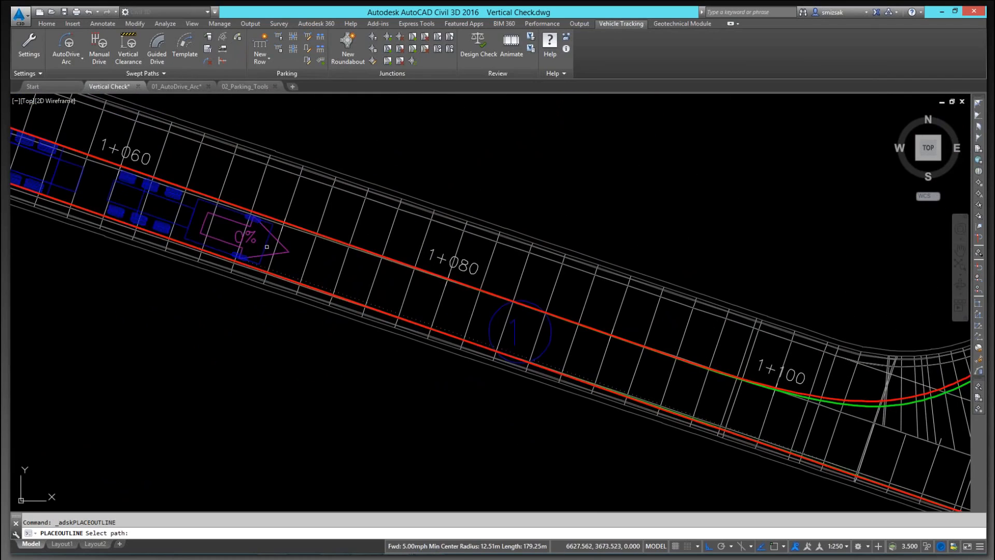
left_click(263, 244)
scroll(292, 265, "down", 4)
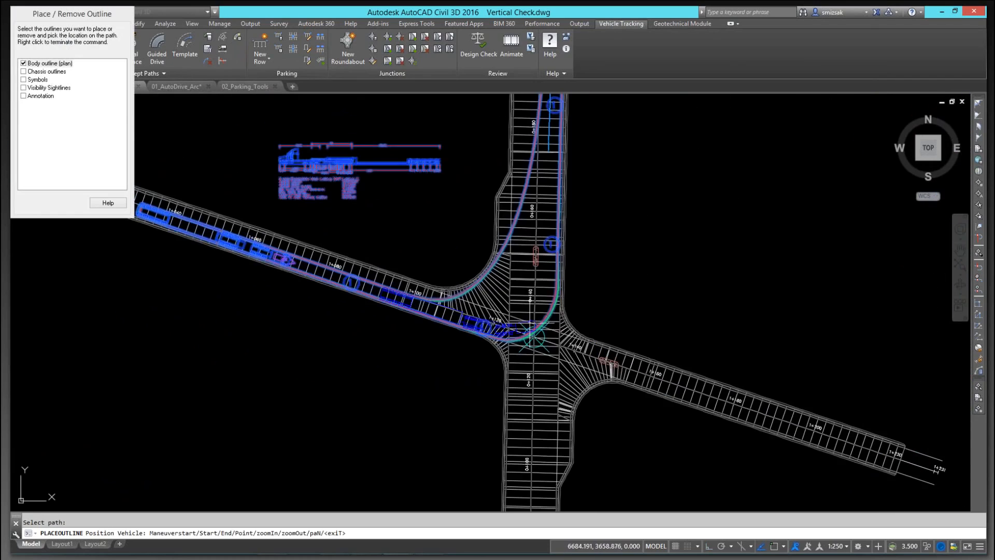
scroll(555, 290, "up", 3)
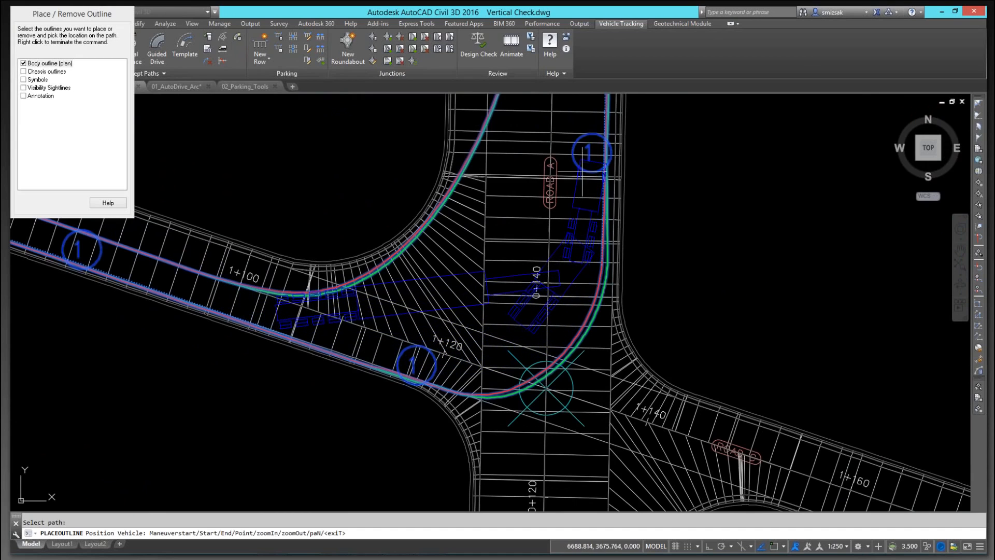
middle_click_drag(584, 166, 566, 278)
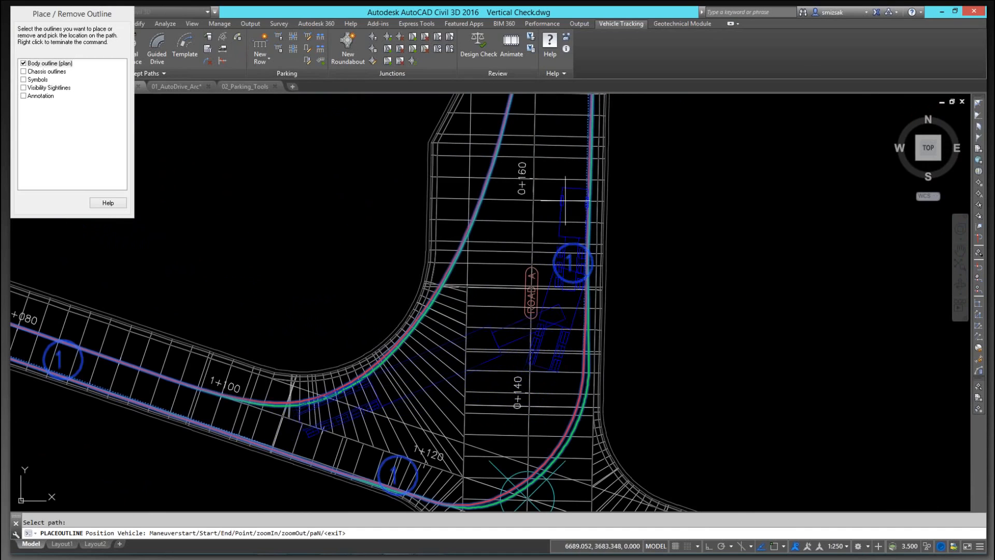
middle_click_drag(320, 378, 606, 284)
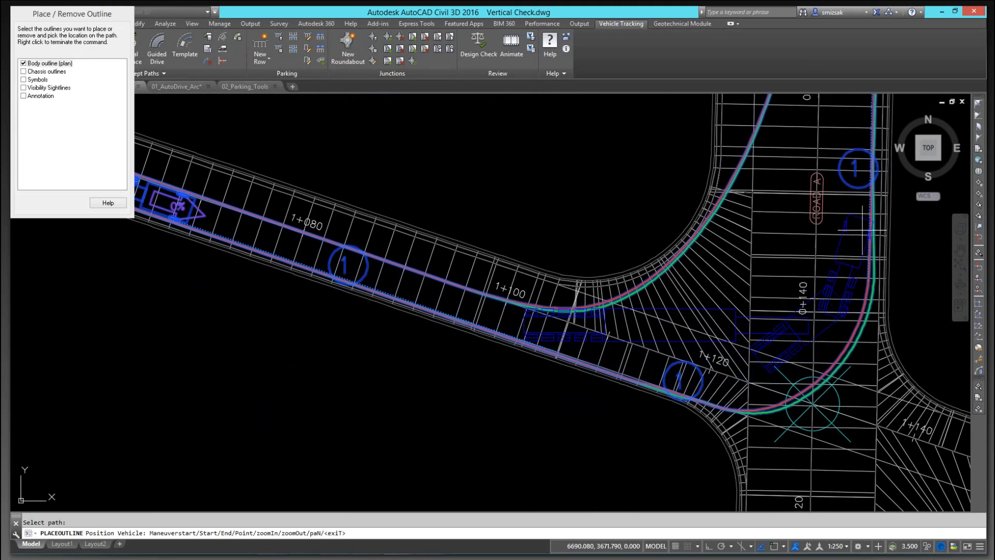
mouse_move(860, 217)
middle_mouse_down()
mouse_move(803, 374)
mouse_move(773, 421)
middle_mouse_up()
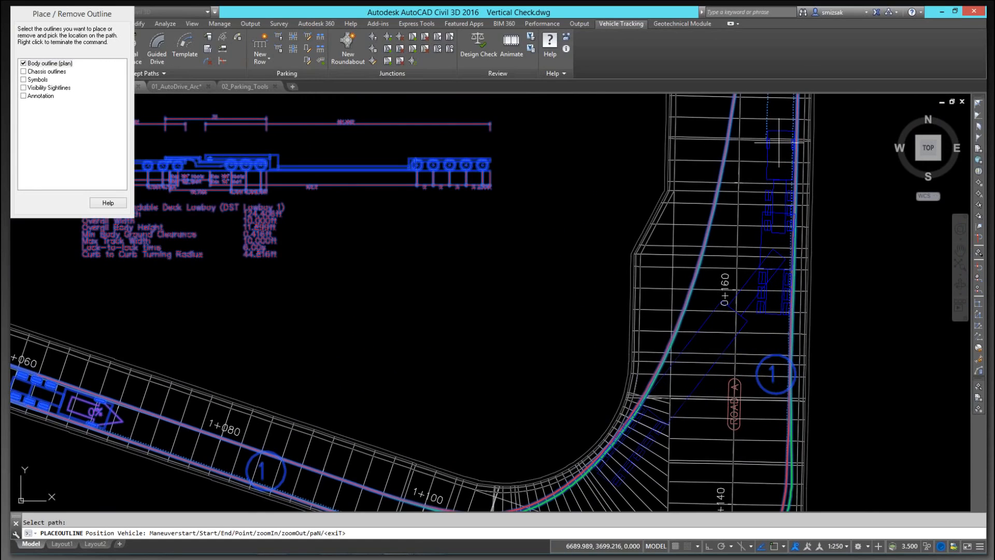
mouse_move(779, 142)
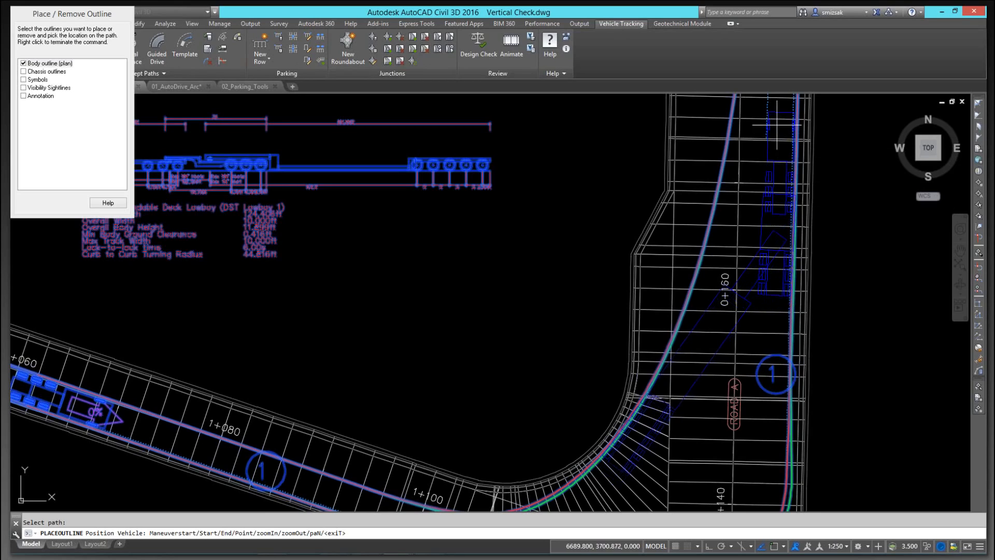
left_click(769, 133)
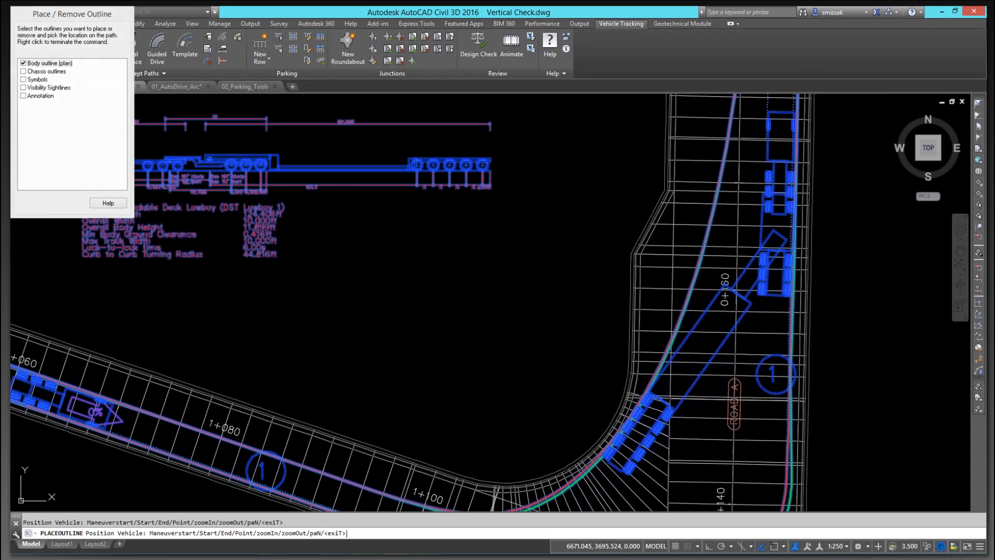
right_click(577, 177)
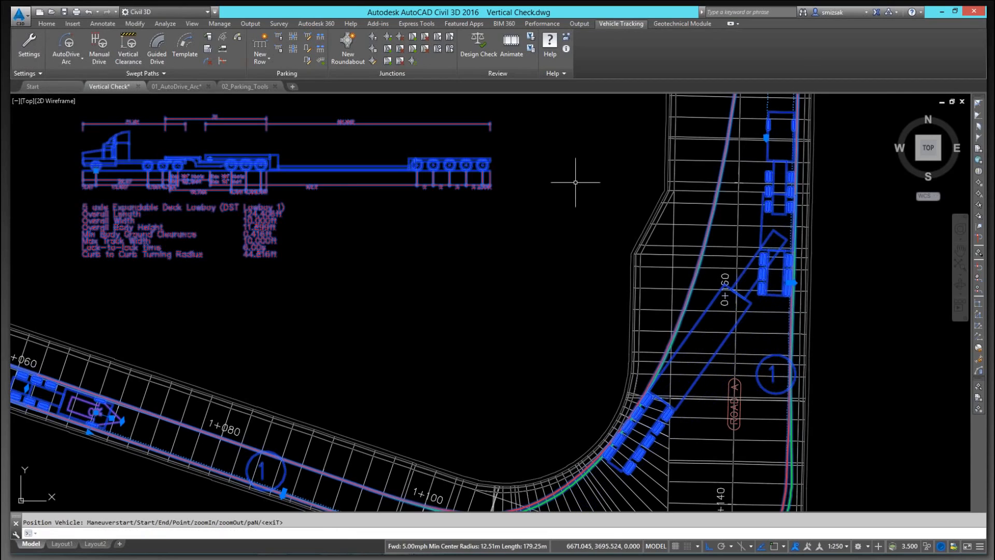
Run the ground conflict check on the lowboy path with the default height and clearance values, and examine the marked conflict area on Road A
left_click(237, 42)
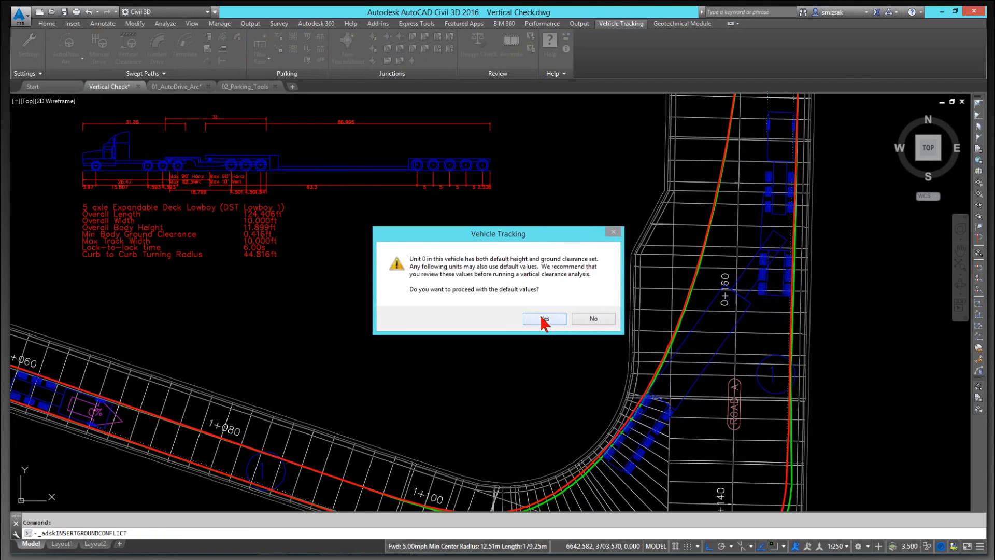
left_click(541, 319)
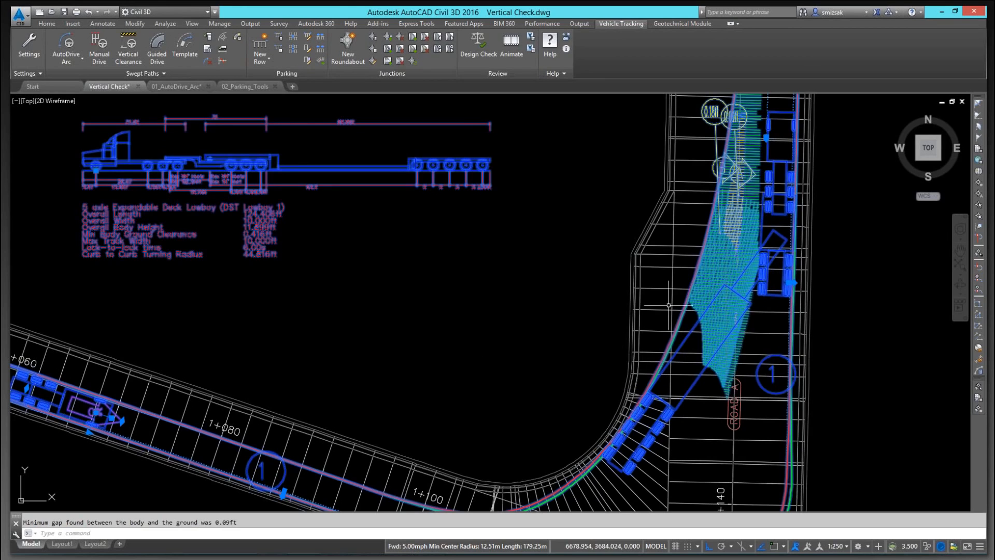
key("Escape")
middle_click_drag(840, 253, 795, 296)
scroll(795, 296, "up", 2)
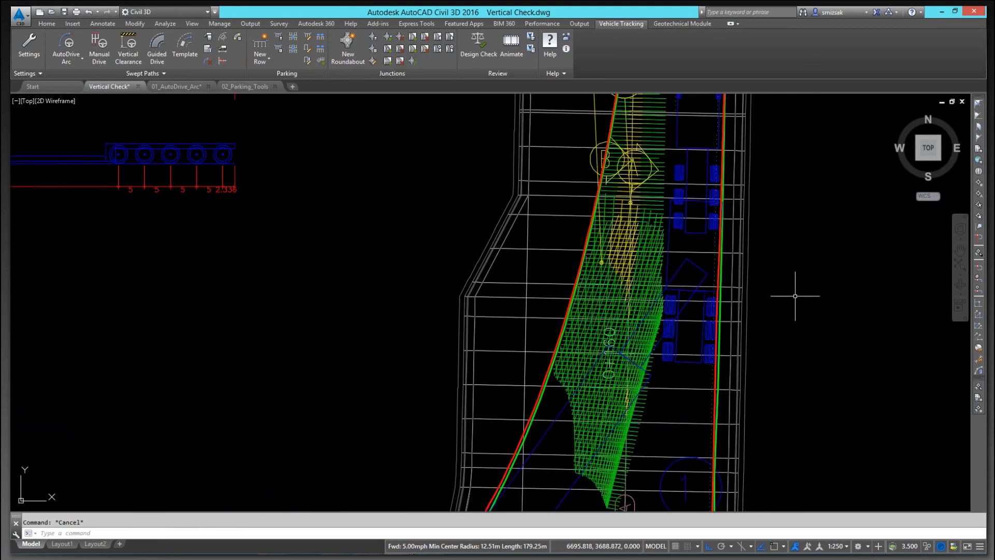
scroll(795, 293, "down", 4)
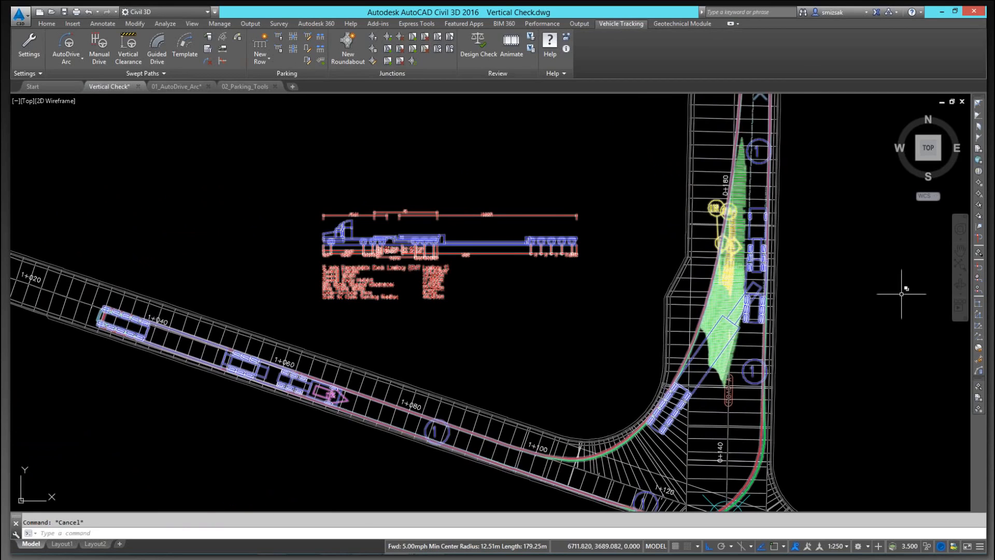
scroll(878, 304, "up", 2)
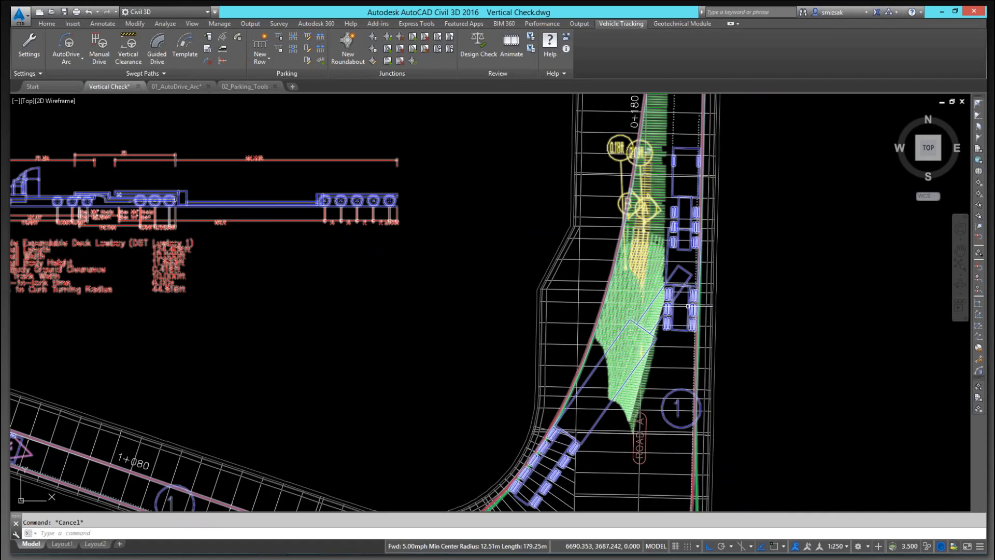
mouse_move(688, 306)
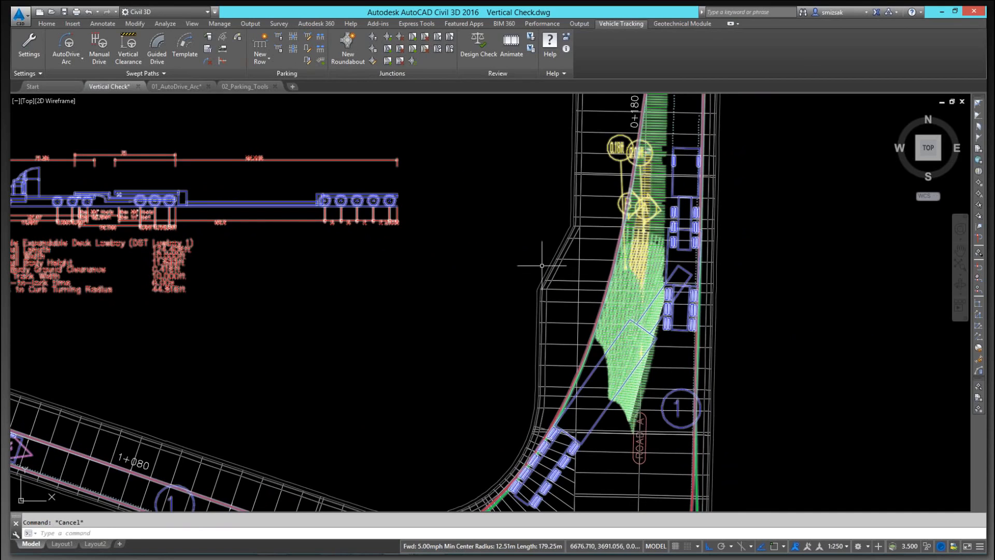
scroll(399, 269, "down", 2)
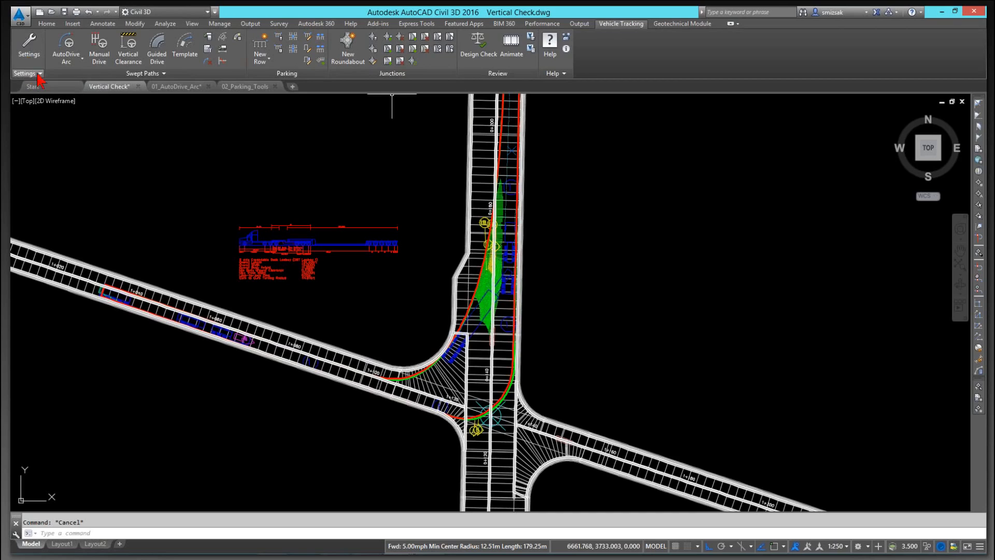
left_click(31, 58)
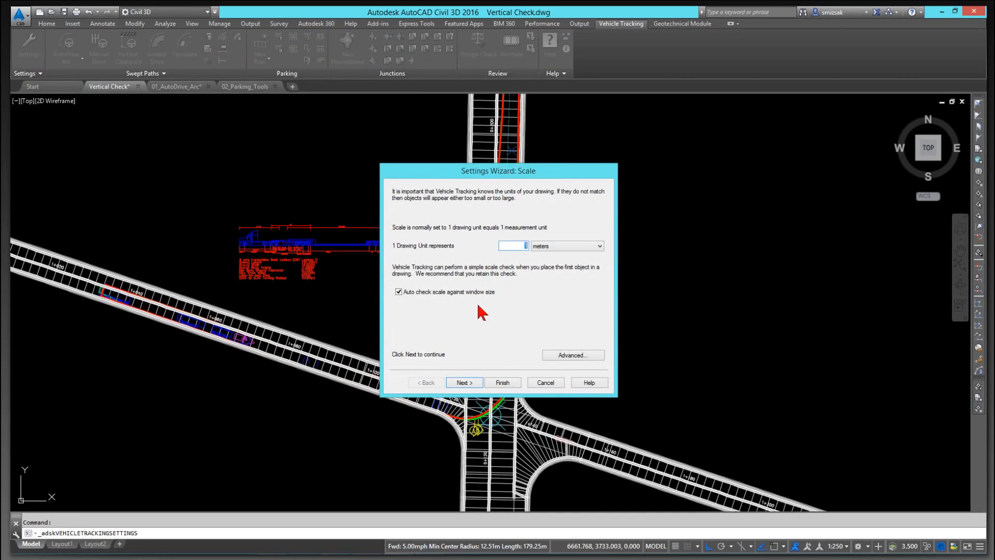
left_click(463, 383)
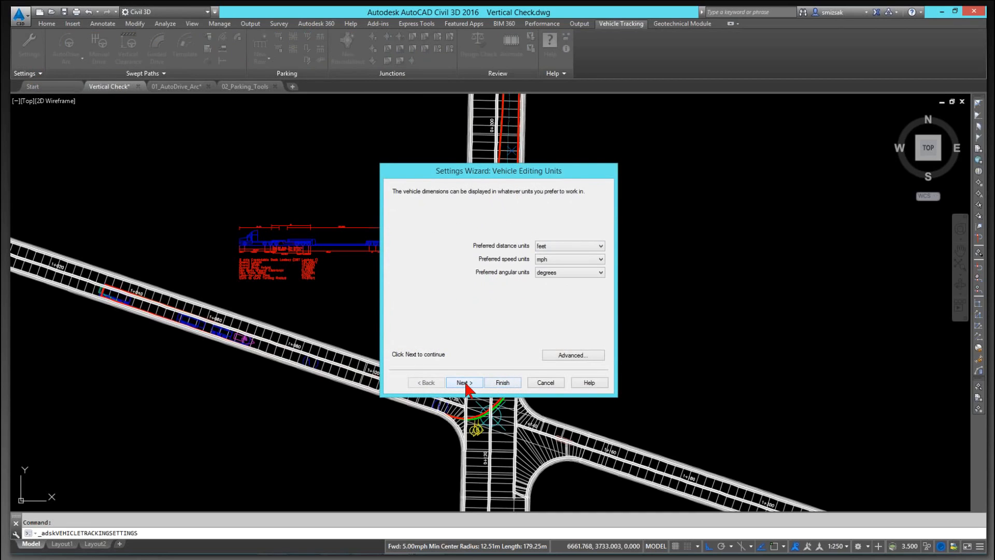
left_click(550, 385)
Review the existing and final surface options in the Vehicle Tracking drawing settings, and close them without saving changes
left_click(30, 73)
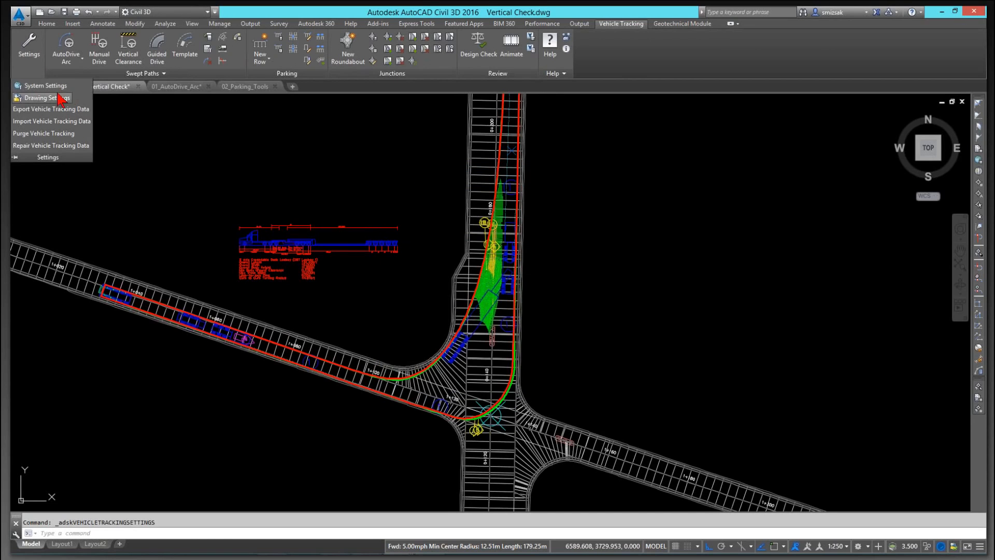
left_click(45, 102)
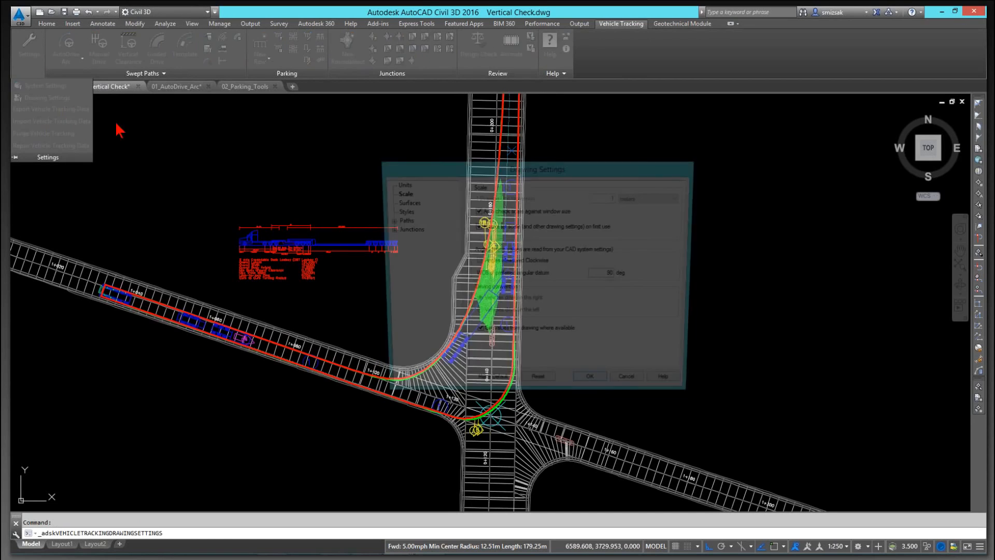
left_click(404, 202)
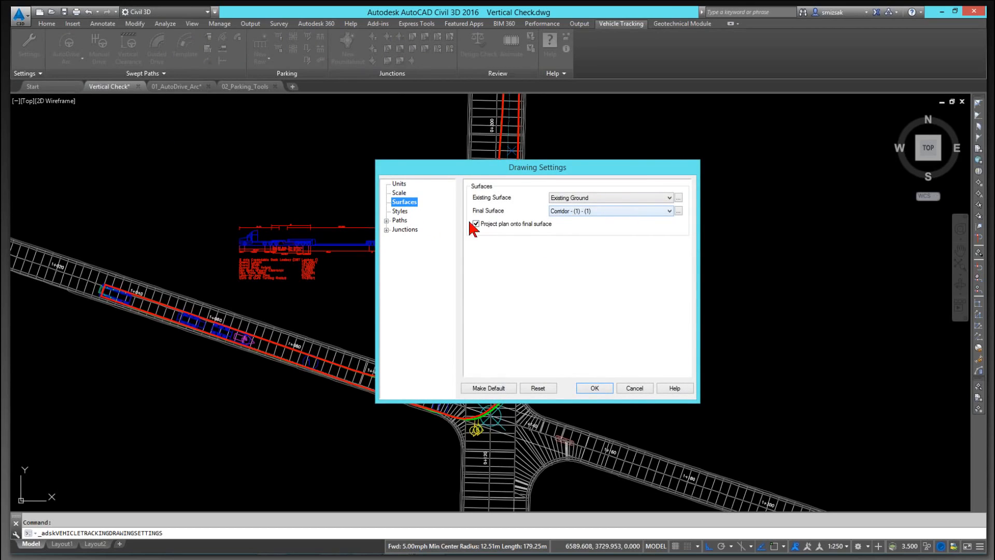
left_click(668, 213)
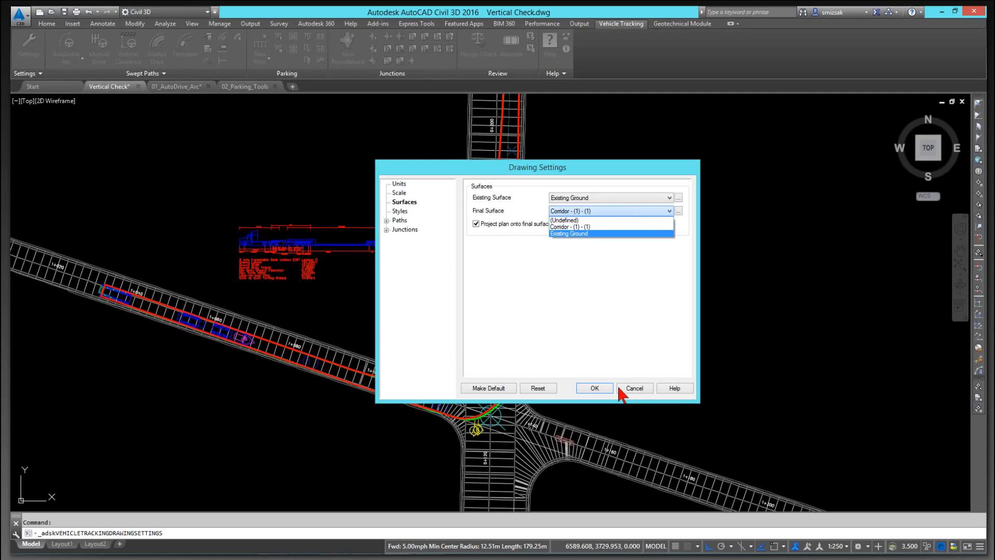
left_click(633, 394)
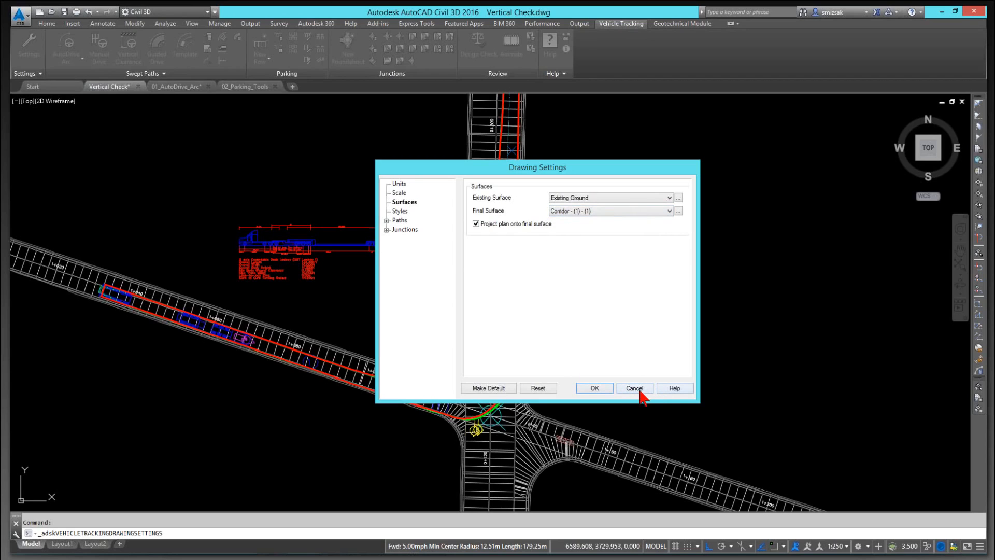
left_click(635, 389)
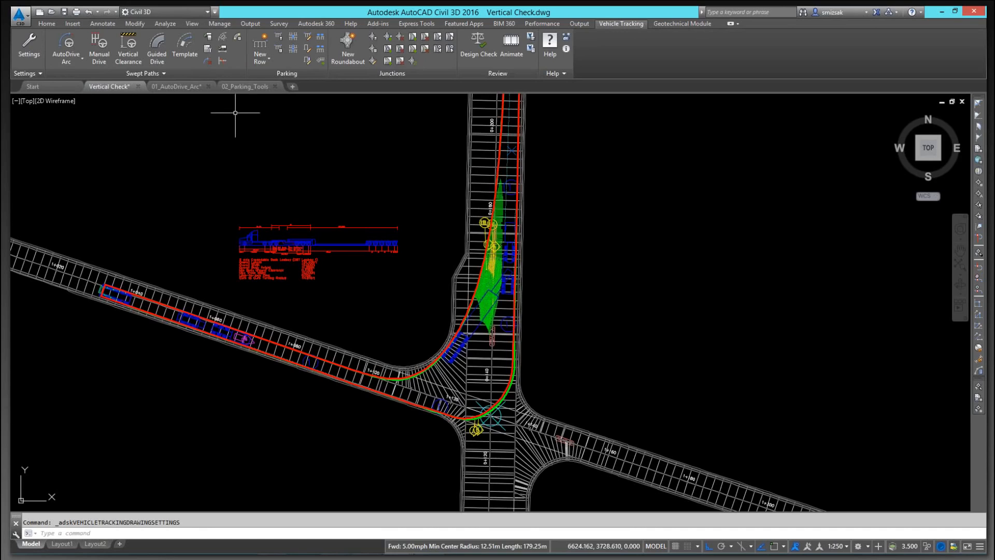
In the 02_Parking_Tools drawing, start a new parking row based on the US standard ULI The Dimensions of Parking, accepting the default name and drawing settings
left_click(251, 87)
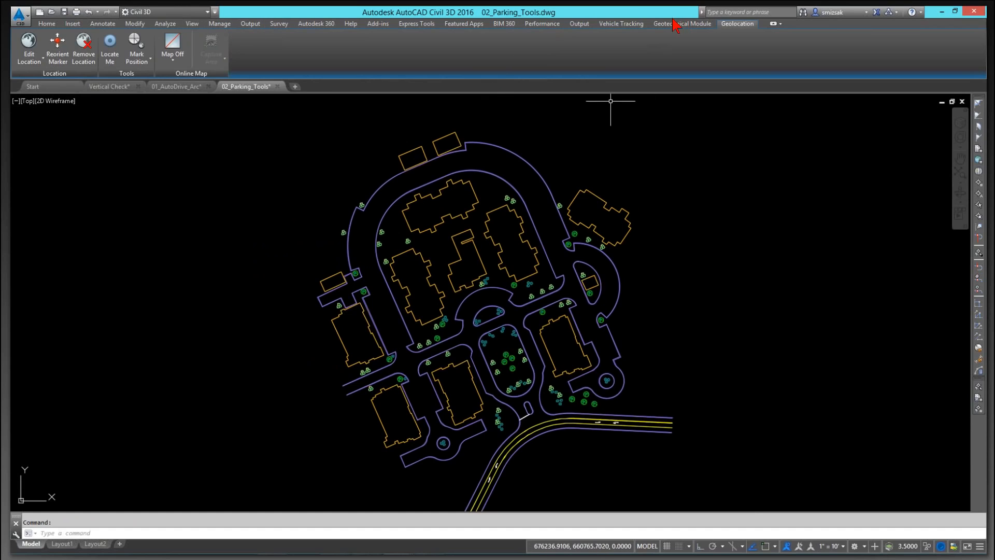
left_click(629, 24)
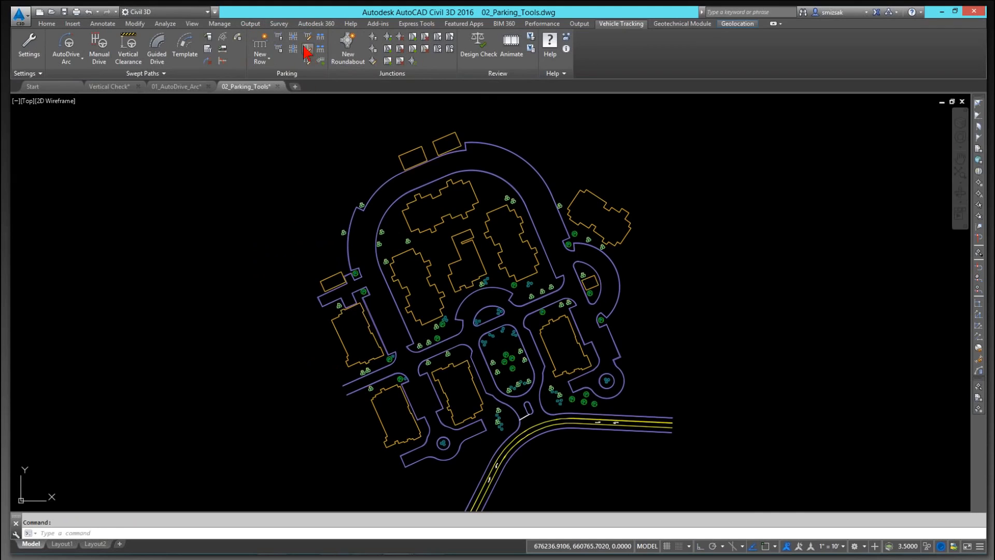
left_click(259, 46)
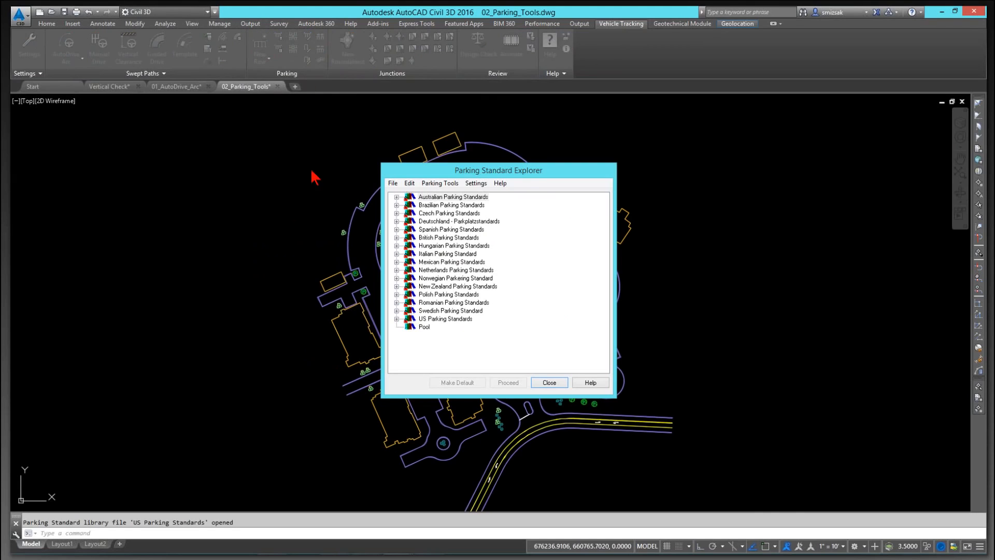
left_click(397, 318)
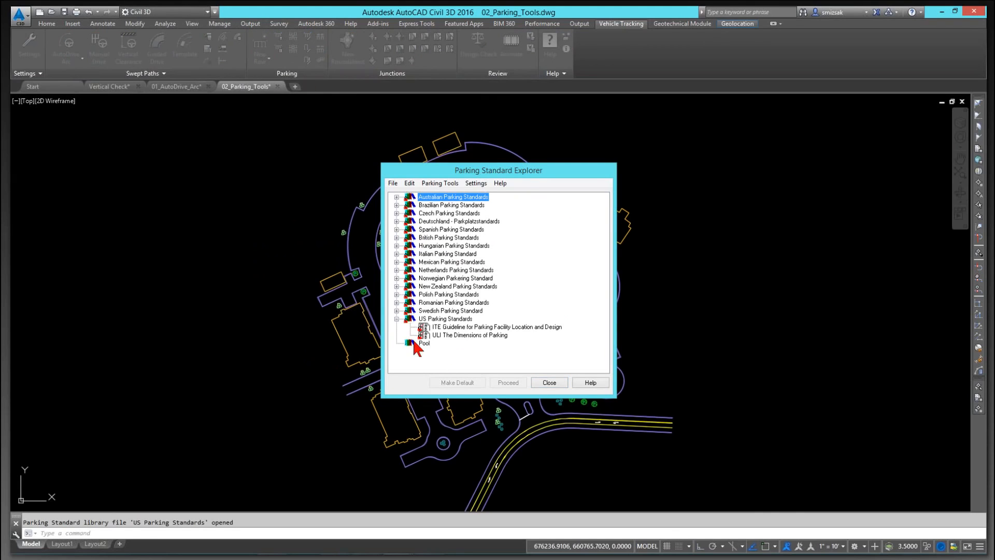
left_click(454, 335)
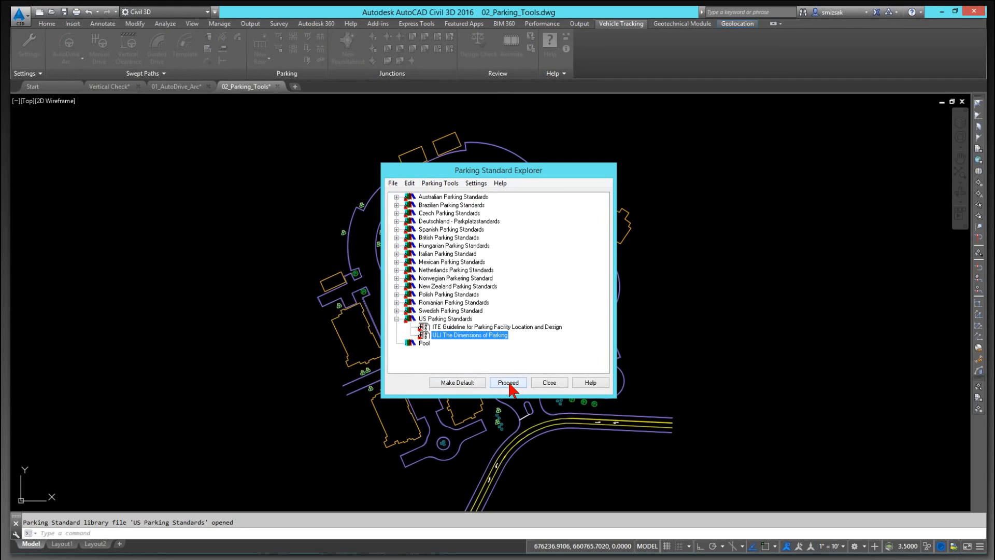
left_click(508, 382)
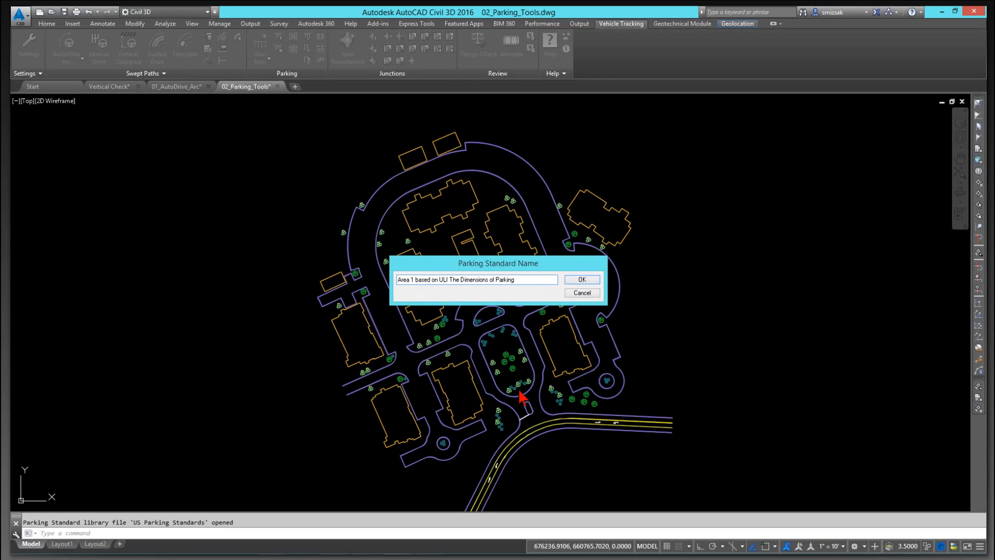
left_click(593, 281)
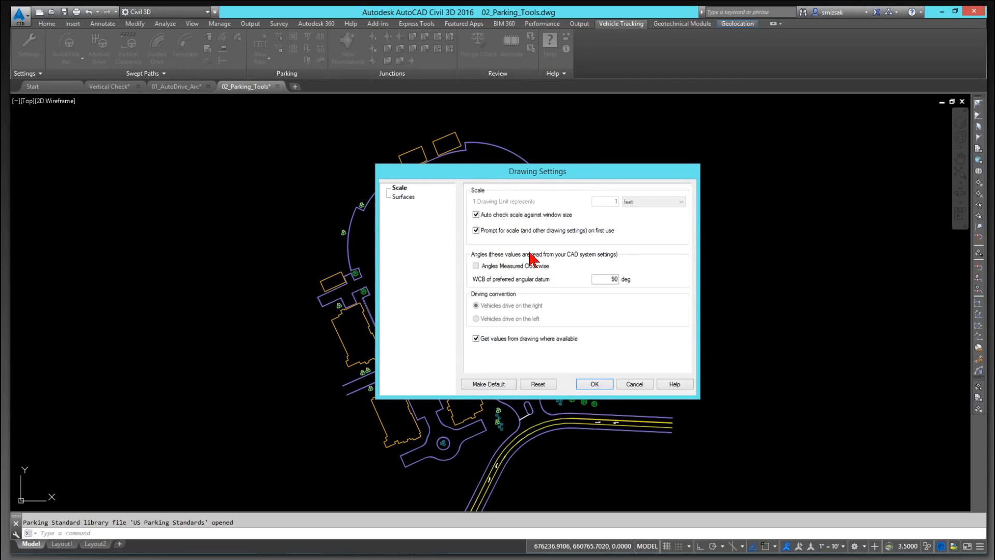
left_click(595, 385)
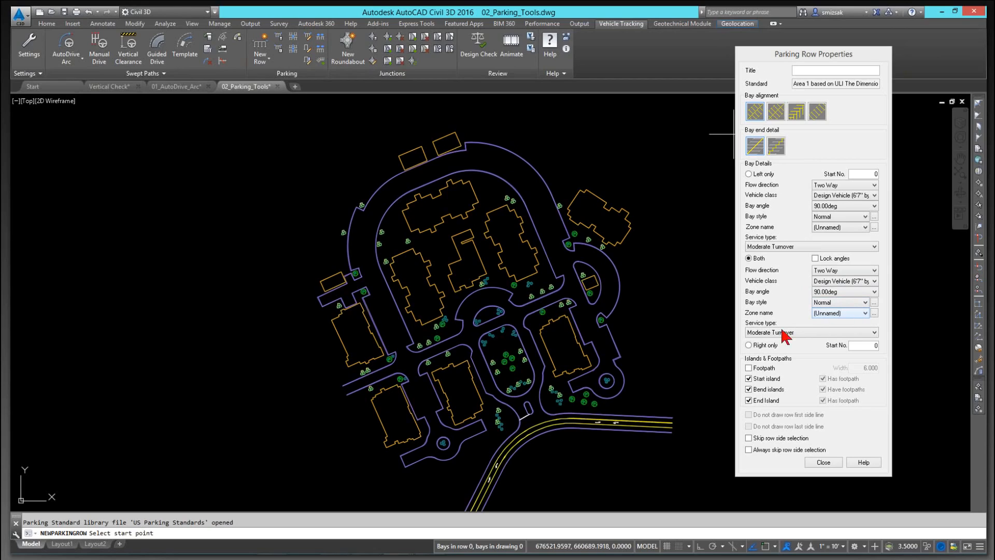
Turn off the start island, bend islands and end island for the new parking row
left_click(749, 389)
left_click(749, 379)
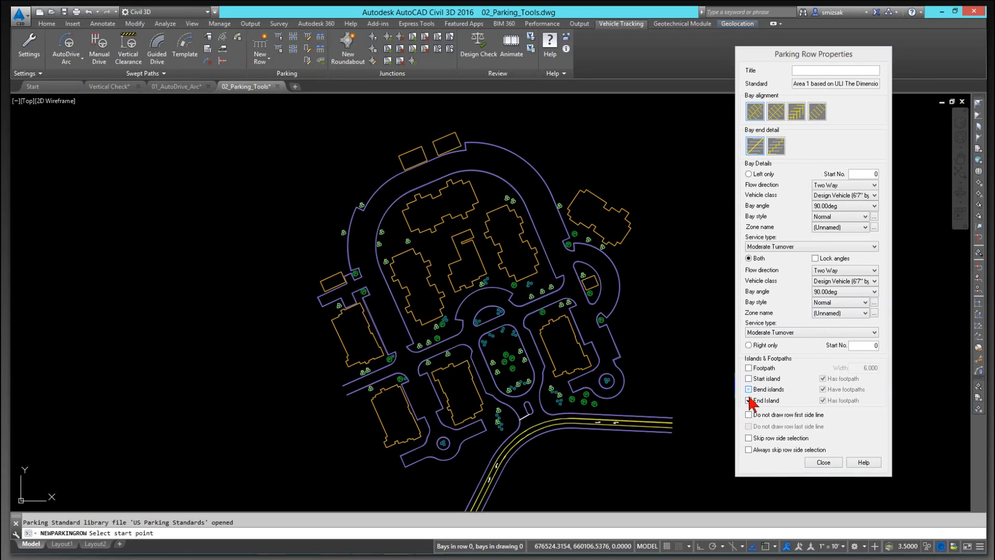
left_click(749, 390)
left_click(748, 380)
left_click(748, 381)
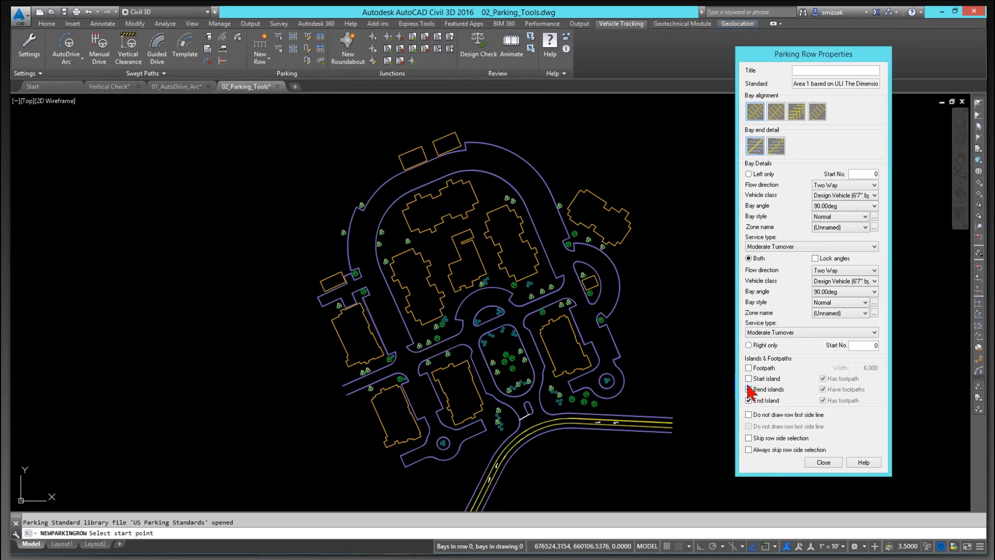
left_click(749, 389)
left_click(749, 400)
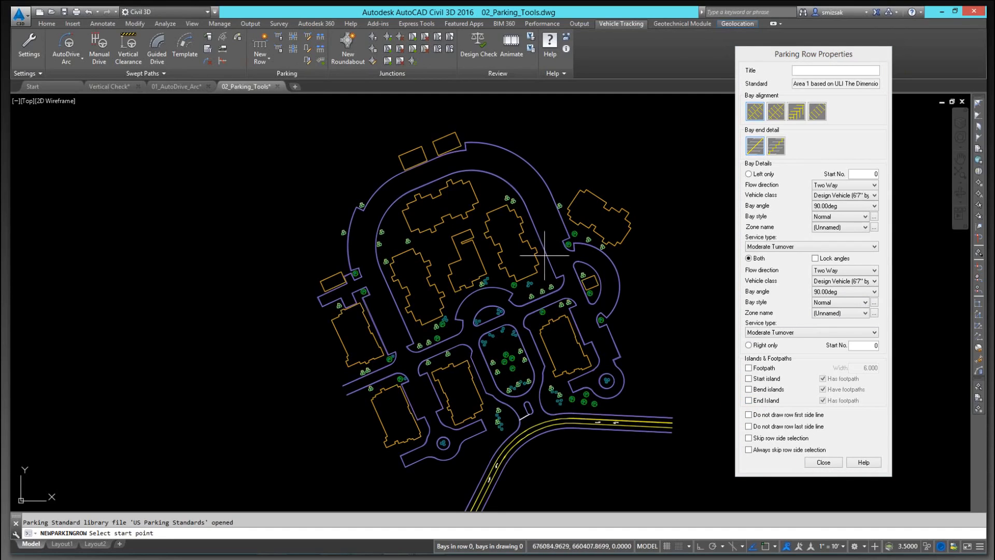
With object snap on, lay out a two-segment parking row along the northeast outer curb, from its northern corner to the notch by the tree
scroll(495, 176, "up", 2)
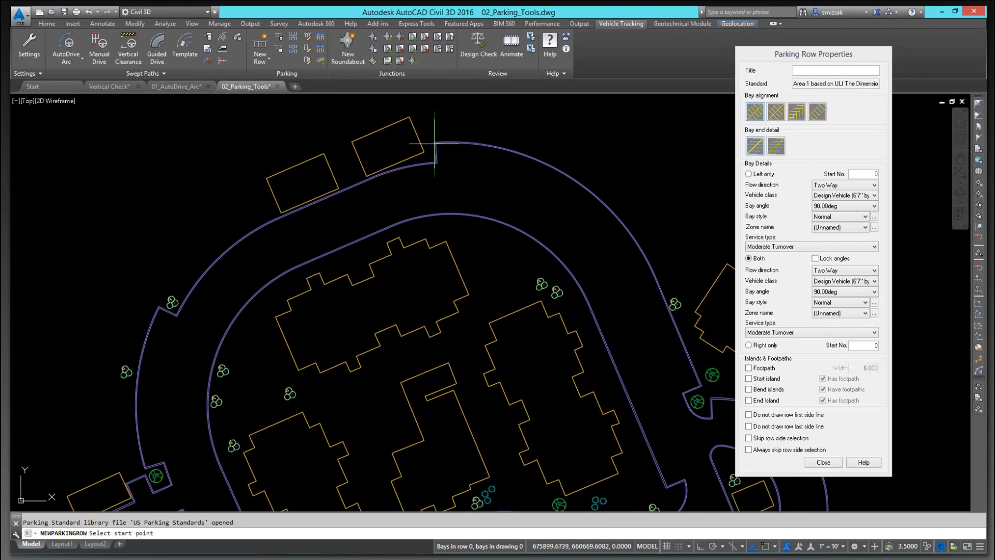
scroll(438, 146, "up", 2)
key("F3")
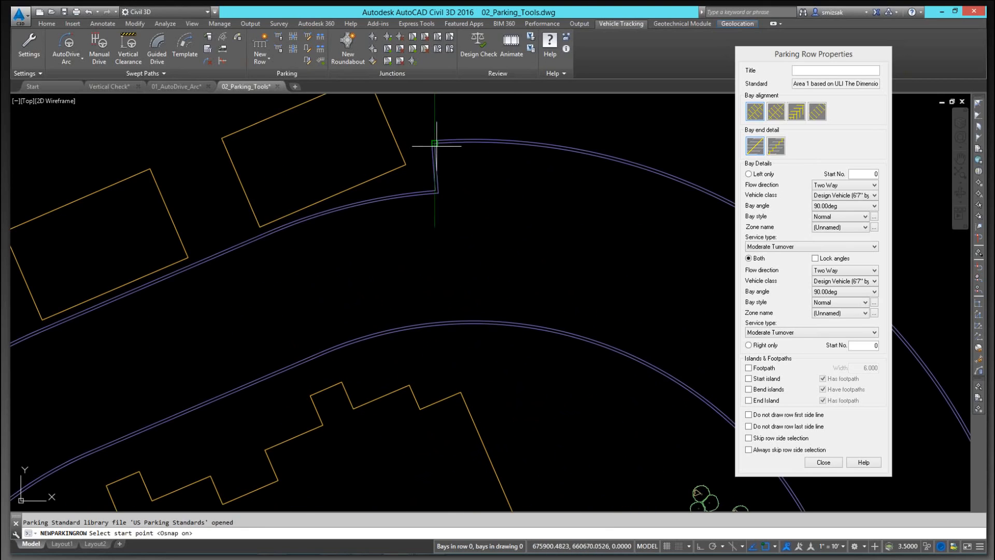
left_click(436, 143)
scroll(482, 181, "down", 3)
scroll(568, 228, "up", 3)
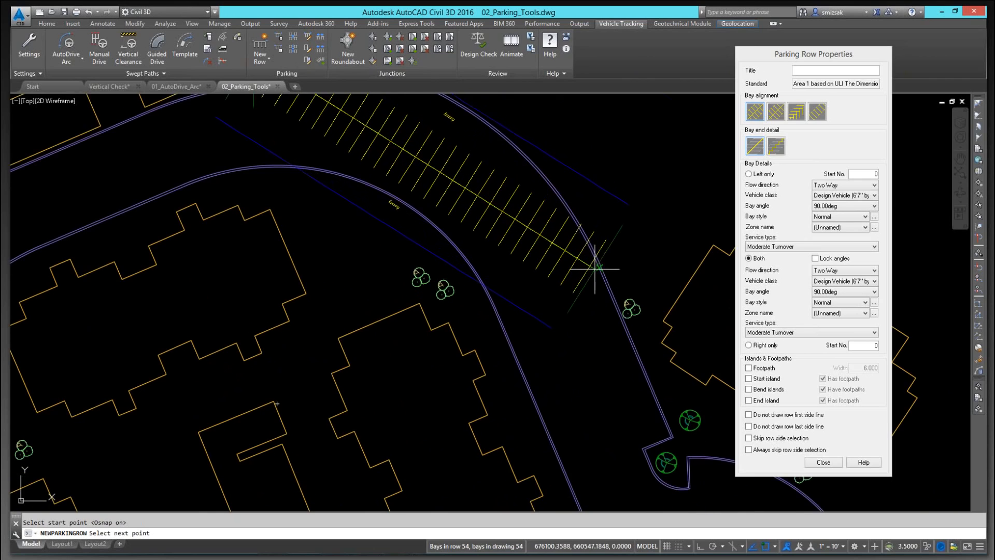
scroll(602, 259, "up", 2)
scroll(605, 260, "down", 5)
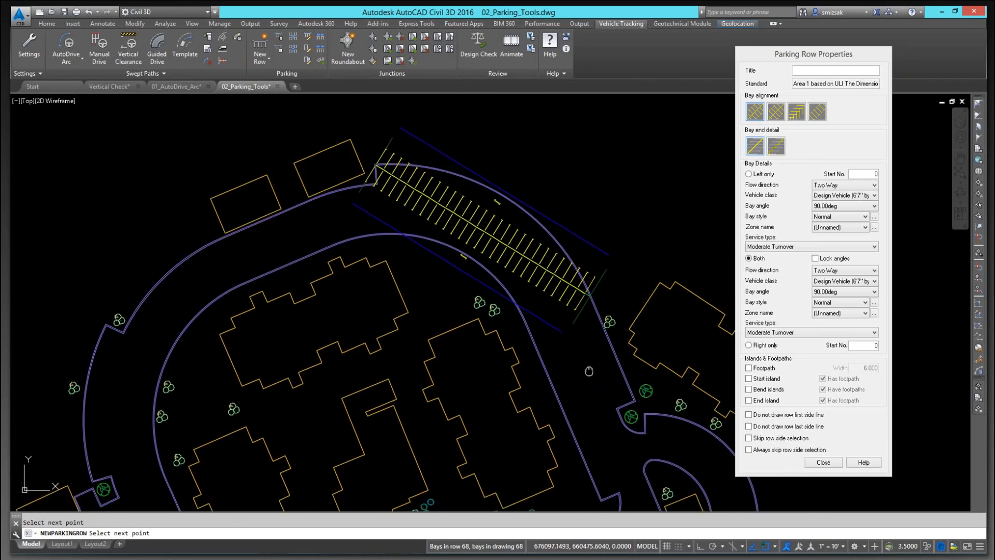
scroll(575, 281, "up", 4)
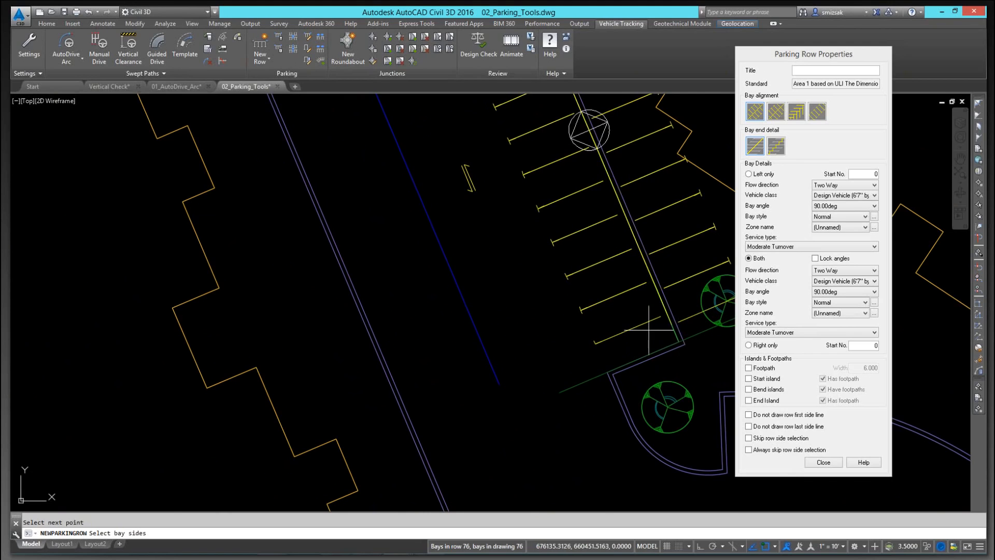
Keep only the bays on the inner, road side of both row segments and finish the parking row
left_click(589, 130)
scroll(565, 217, "down", 5)
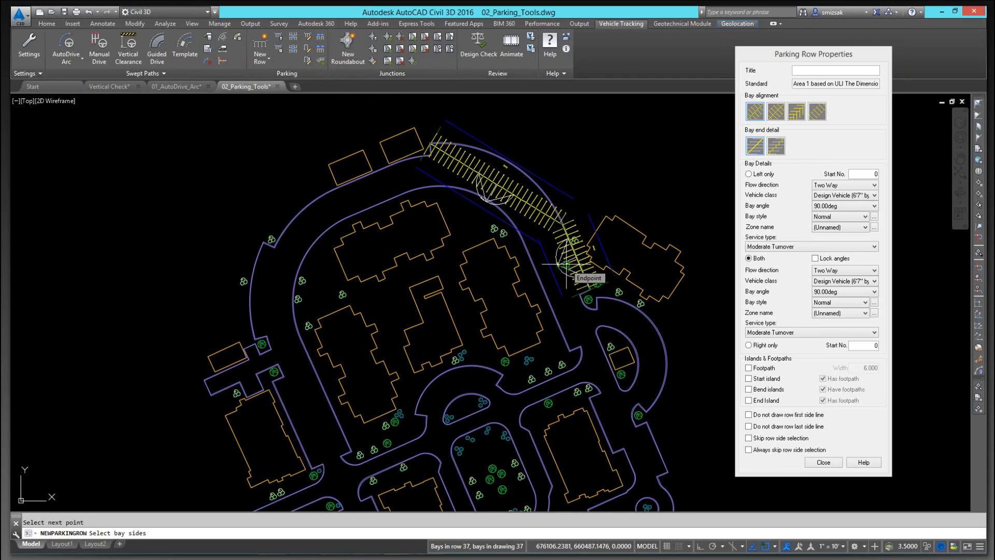
left_click(566, 264)
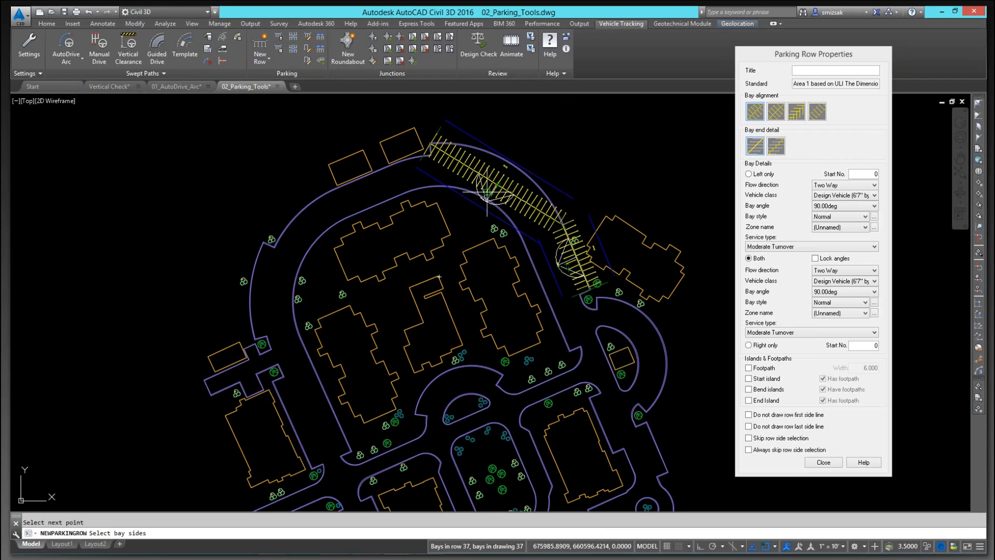
left_click(487, 193)
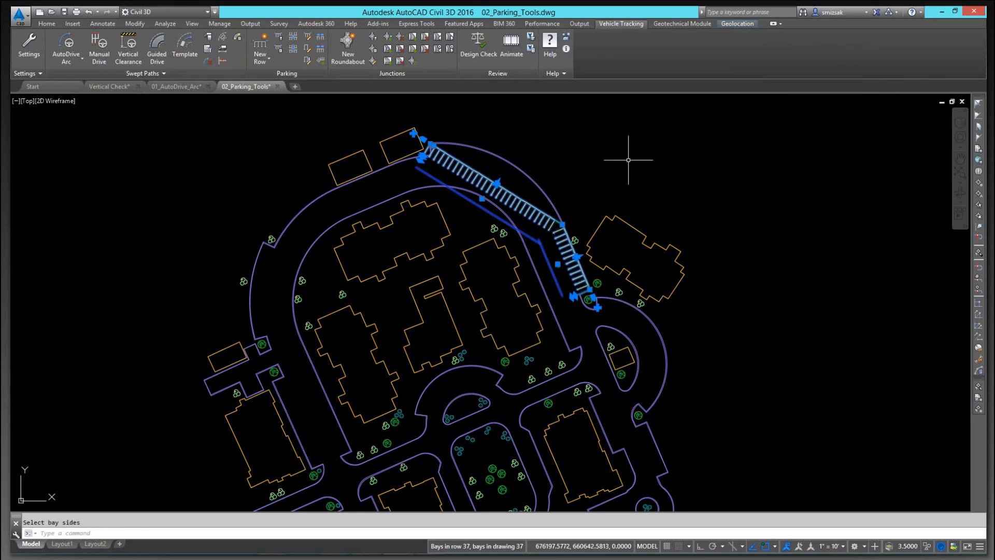
key("Escape")
Curve the long northern segment of the parking row to follow the outer curb, using the Nearest snap on the curb line
scroll(541, 156, "up", 2)
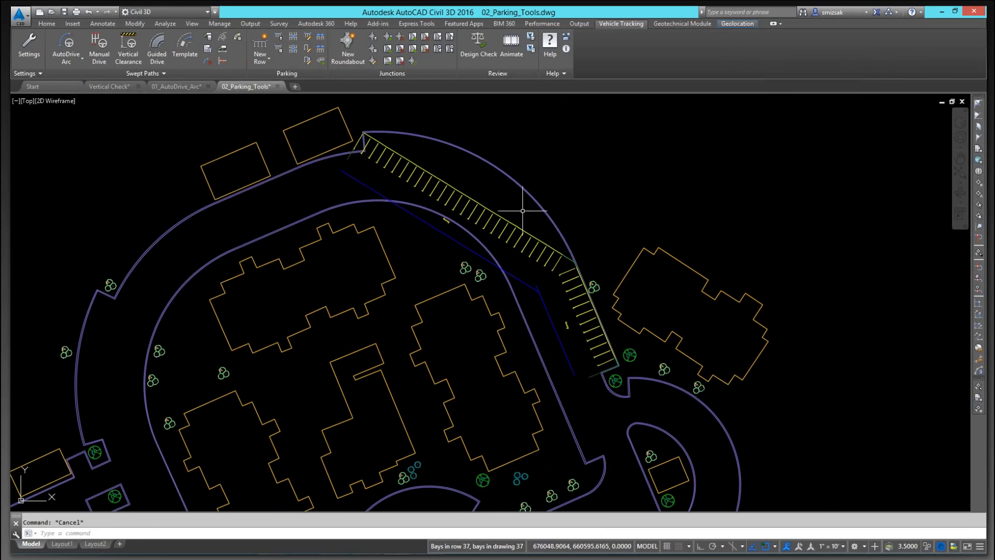
scroll(526, 200, "up", 2)
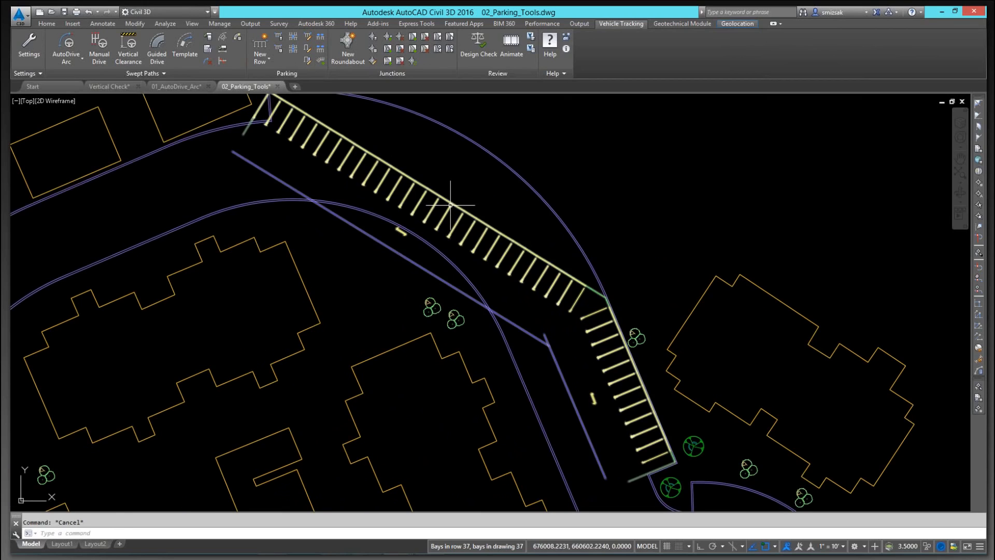
left_click(453, 203)
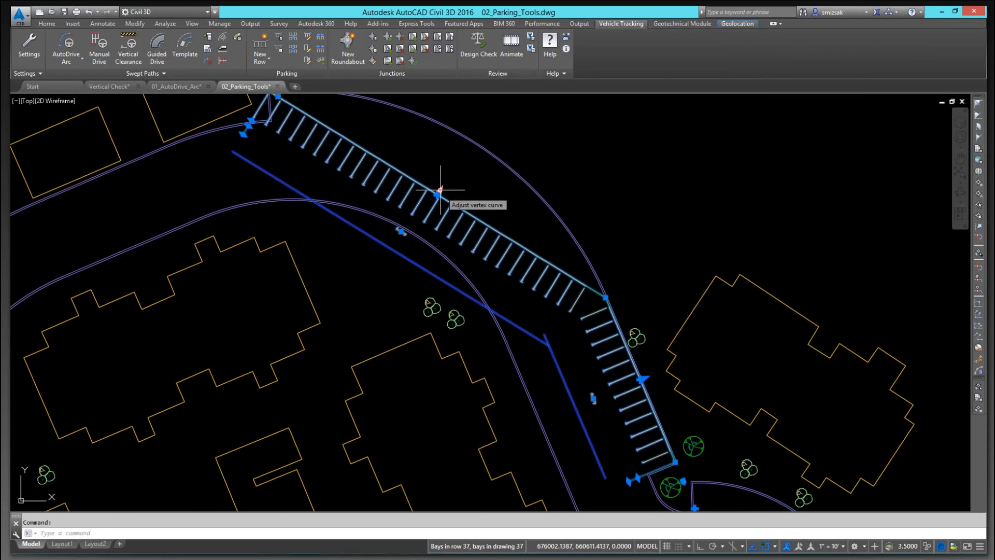
left_click(439, 190)
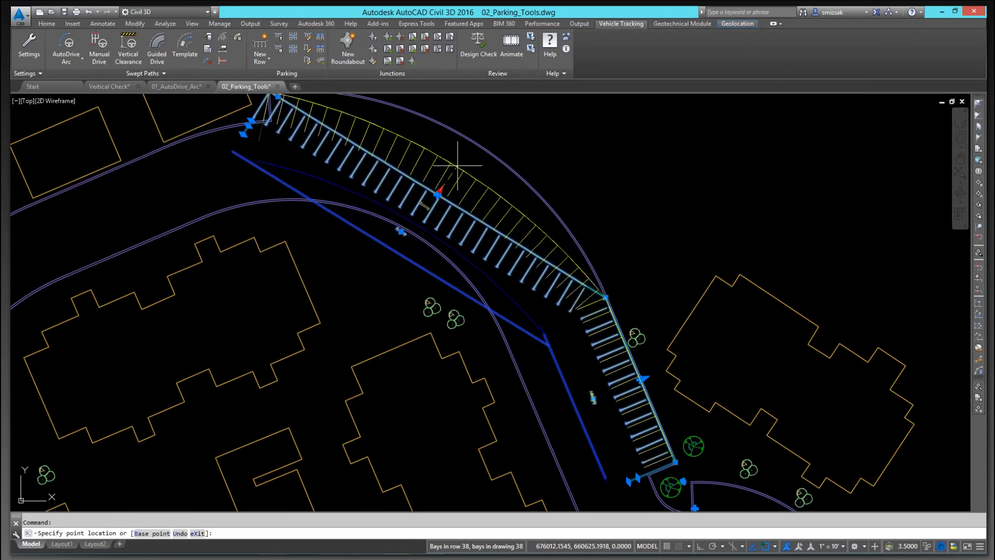
scroll(477, 139, "up", 5)
scroll(482, 151, "down", 2)
right_click(487, 158, "shift")
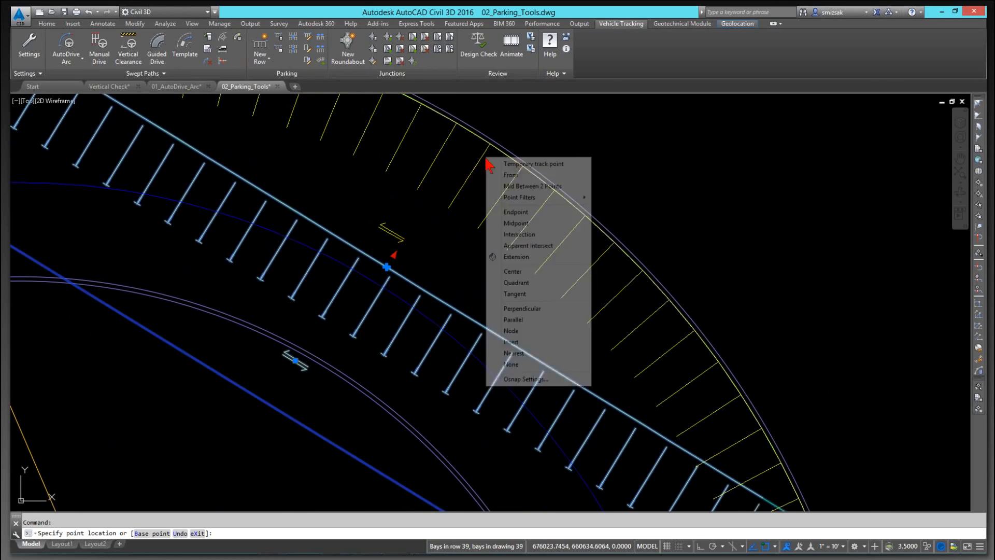
left_click(526, 354)
left_click(469, 132)
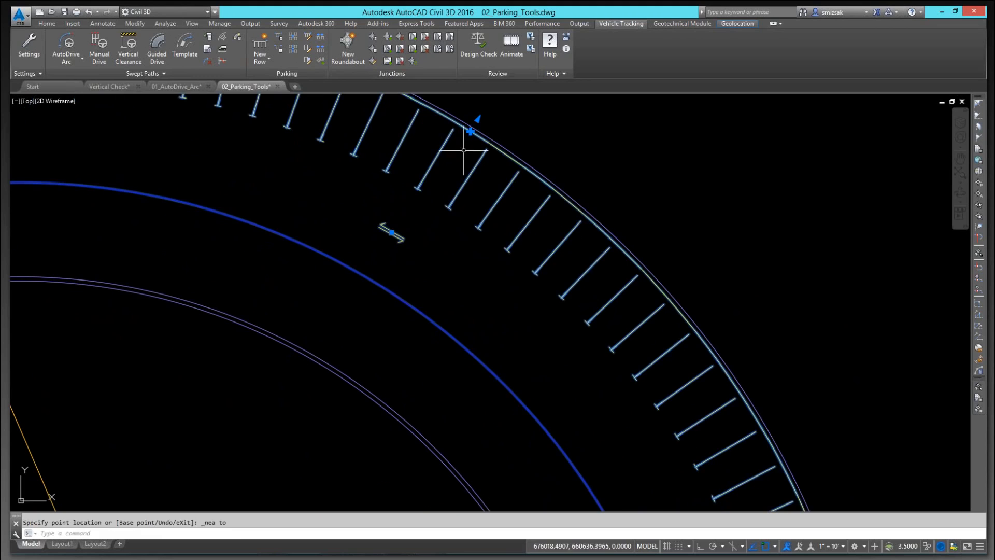
key("Return")
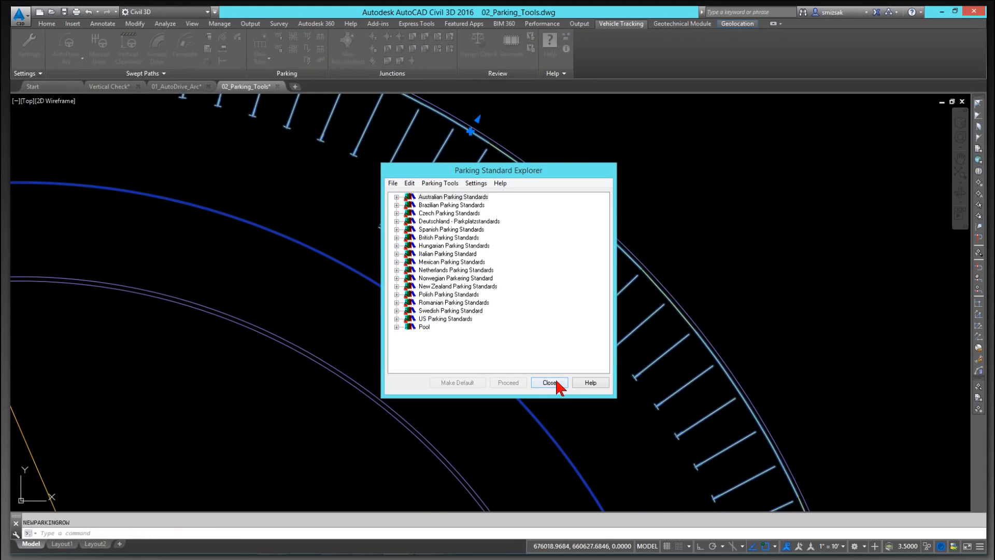
left_click(548, 377)
key("Escape")
scroll(560, 283, "down", 4)
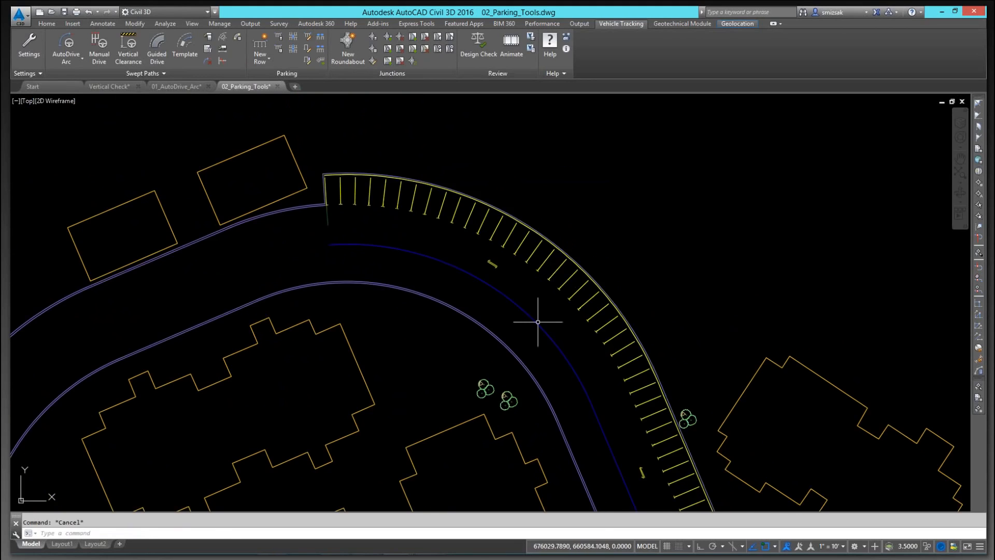
middle_click_drag(520, 337, 466, 207)
scroll(466, 206, "down", 5)
scroll(473, 259, "up", 3)
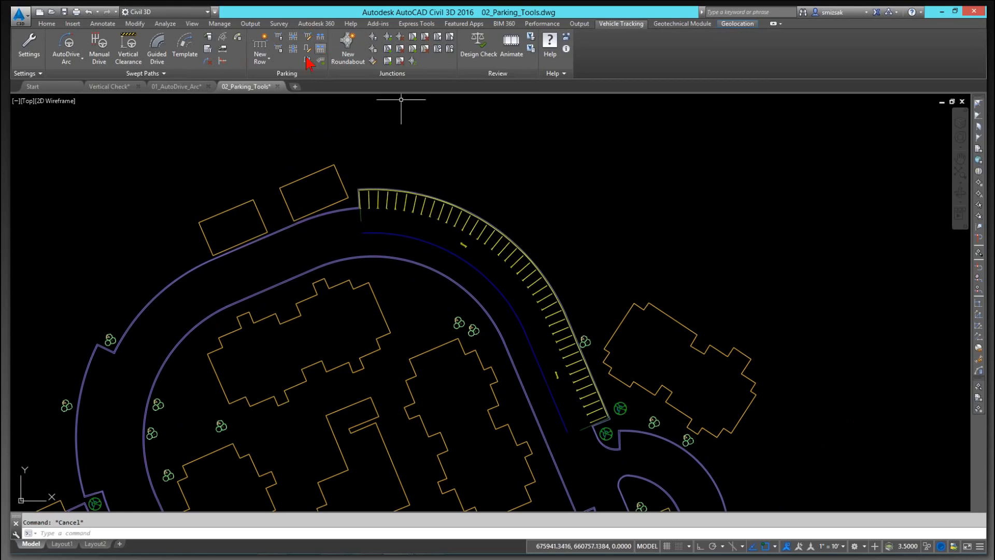
Select the pooled standard Area 1 based on ULI The Dimensions of Parking in the Parking Standard Explorer and accept it
left_click(278, 41)
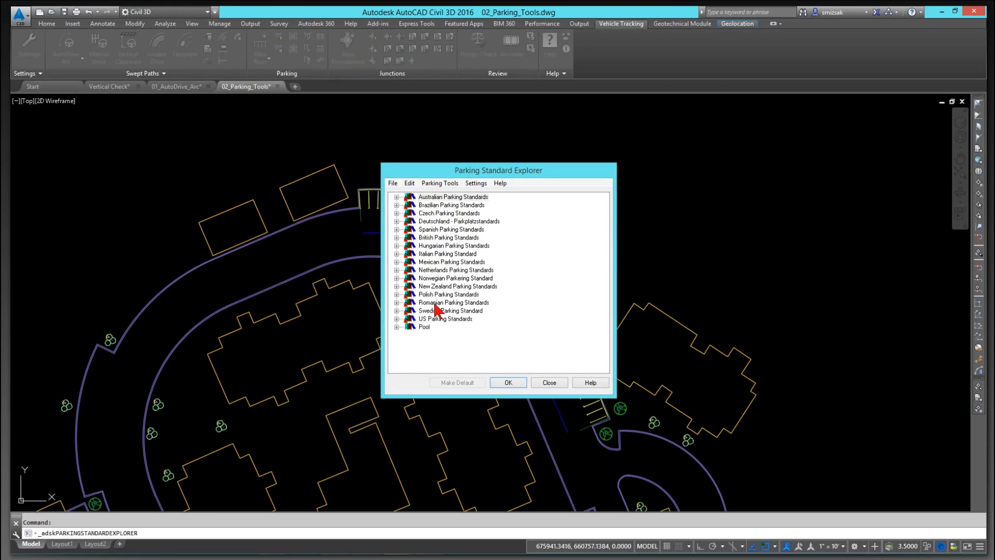
left_click(396, 318)
left_click(397, 343)
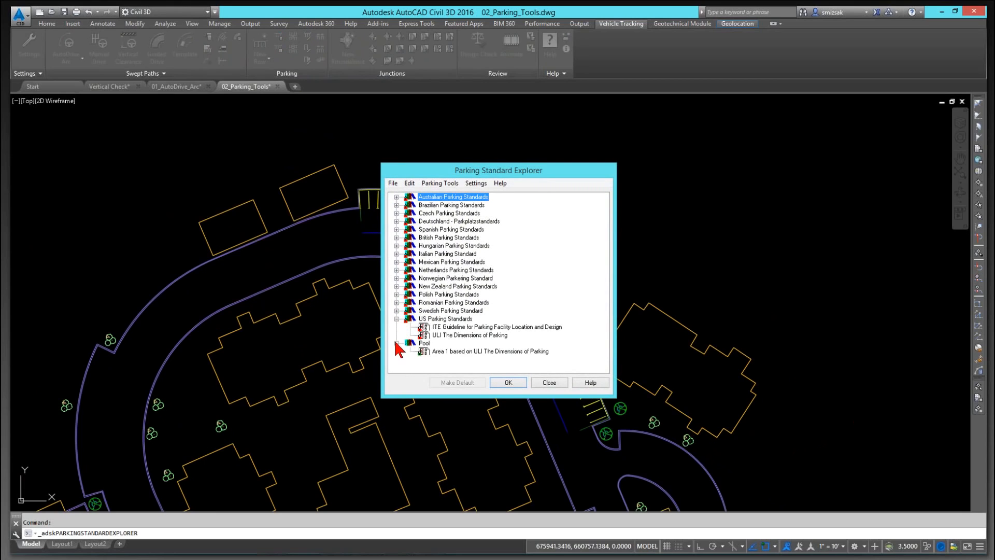
left_click(456, 351)
left_click(511, 382)
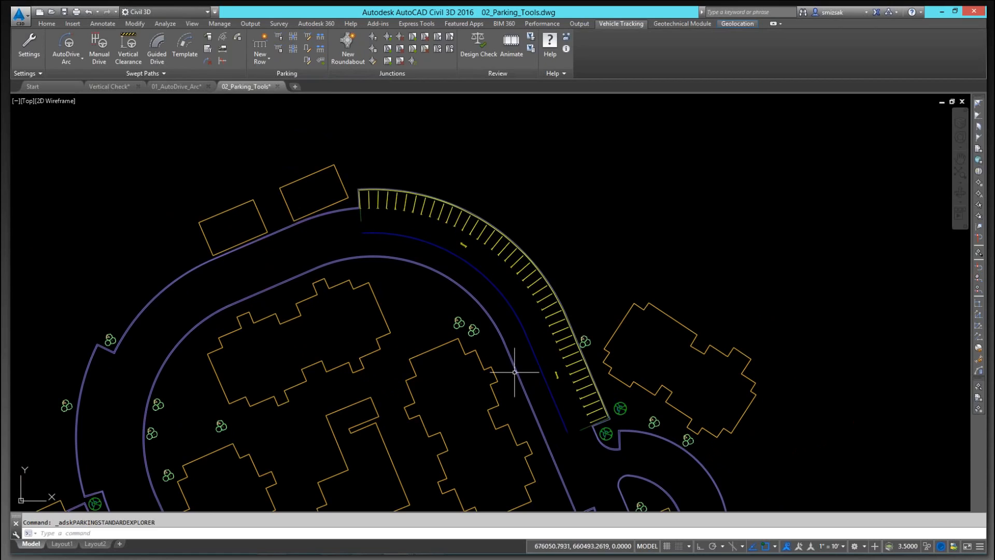
Open the pooled standard Area 1 based on ULI The Dimensions of Parking for editing from the Parking Standard Explorer
left_click(278, 37)
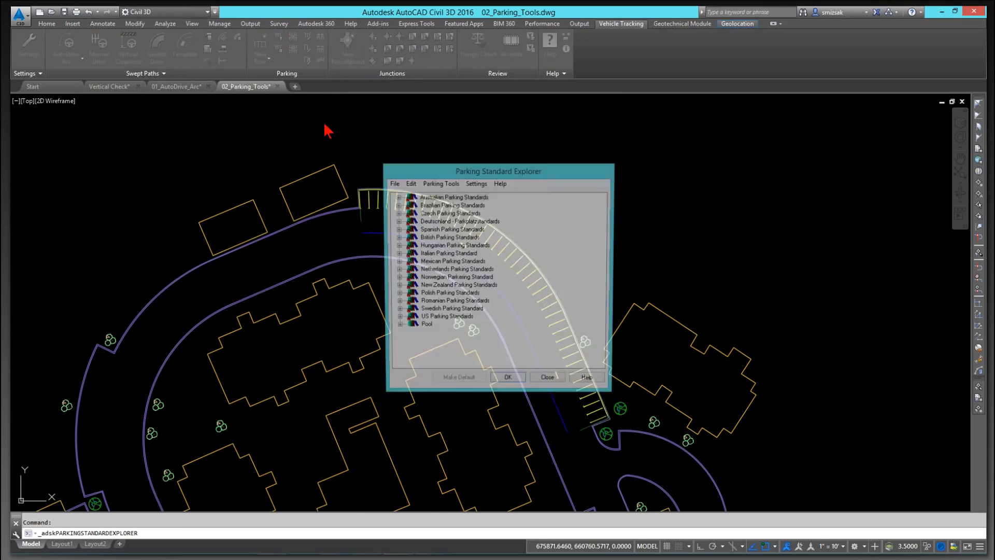
left_click(397, 318)
left_click(456, 335)
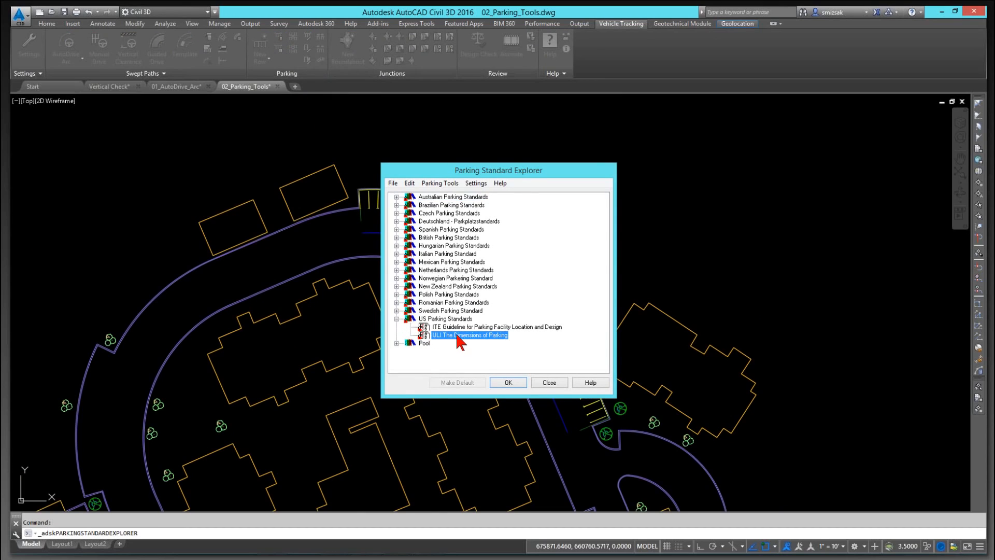
left_click(397, 343)
right_click(474, 350)
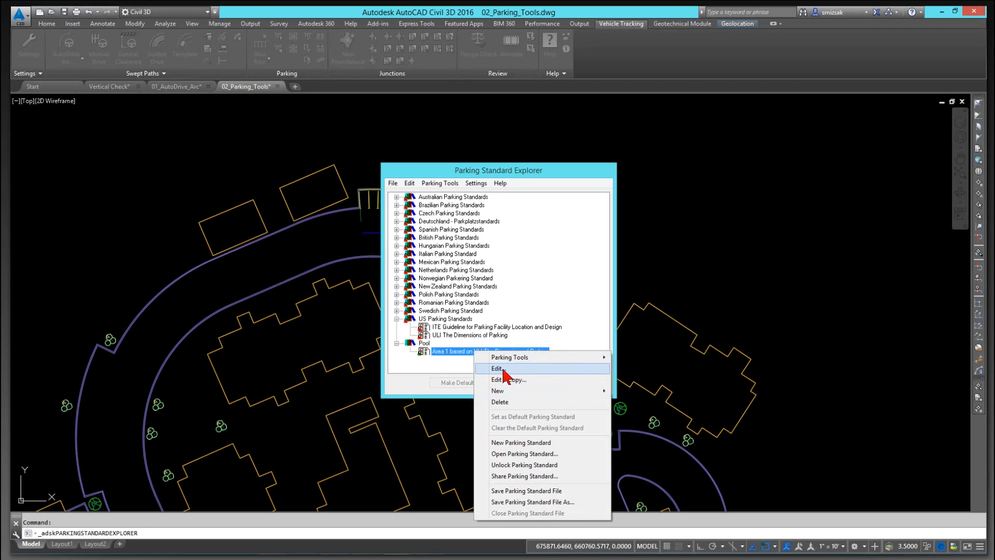
left_click(496, 368)
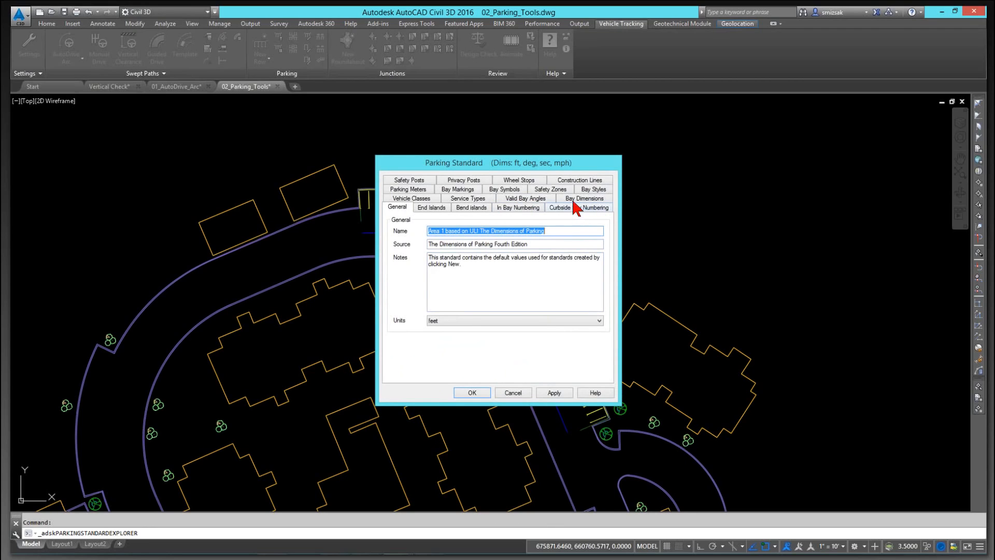
Turn off in-bay numbering for the first bay in the Area 1 standard, then apply the change and accept the standard
left_click(518, 208)
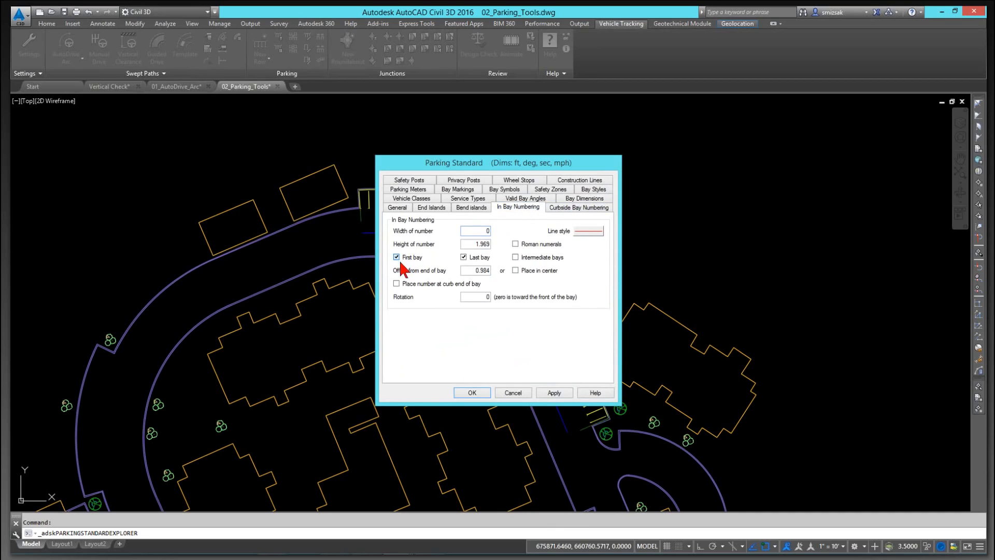
left_click(397, 257)
left_click(552, 393)
left_click(472, 393)
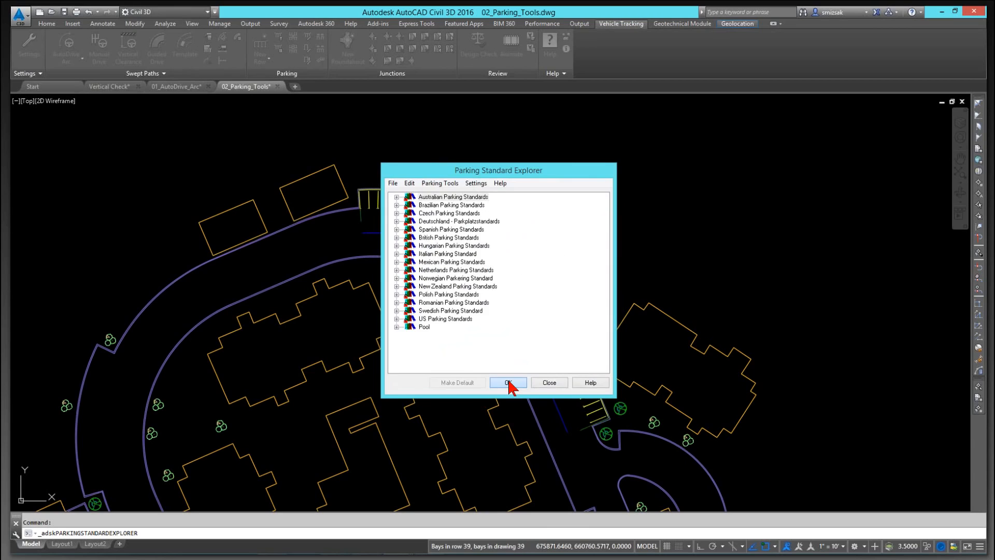
left_click(506, 382)
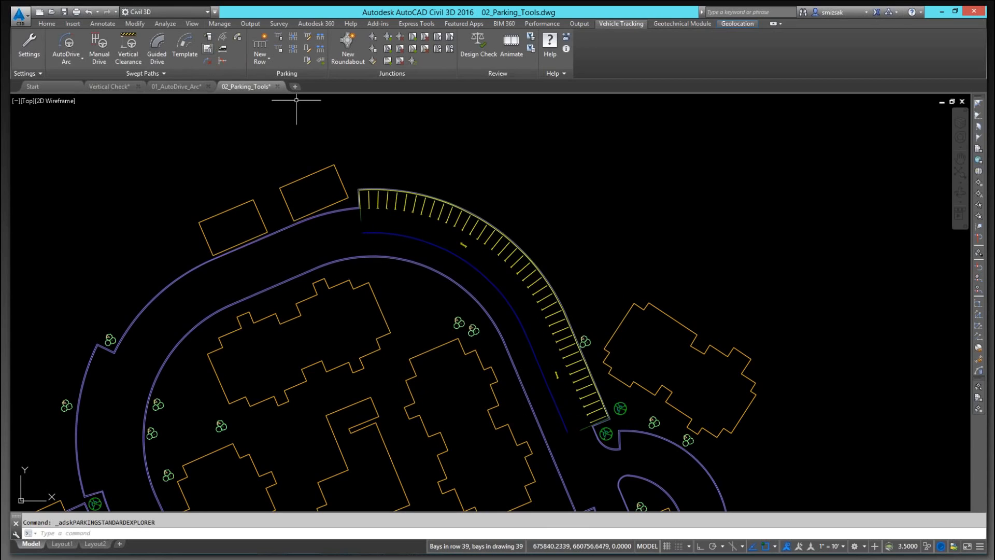
Reopen the pooled Area 1 standard for editing and set its in-bay number width to 2, then apply and accept
left_click(278, 48)
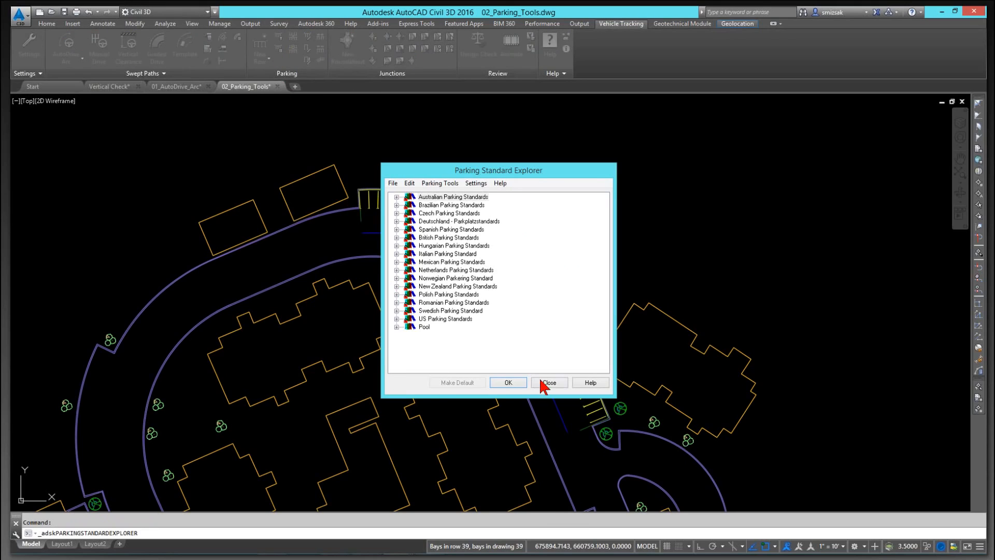
left_click(396, 319)
left_click(449, 335)
right_click(447, 336)
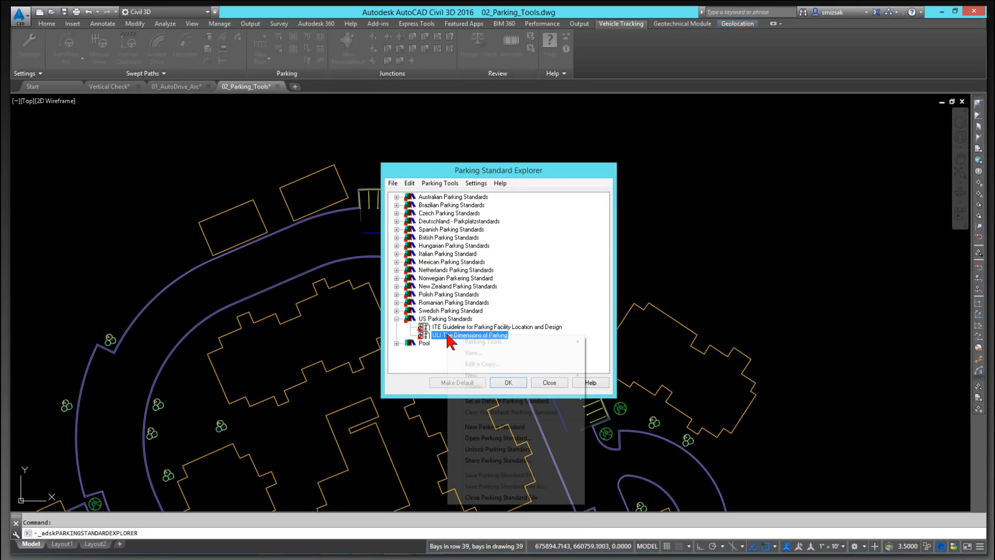
left_click(436, 335)
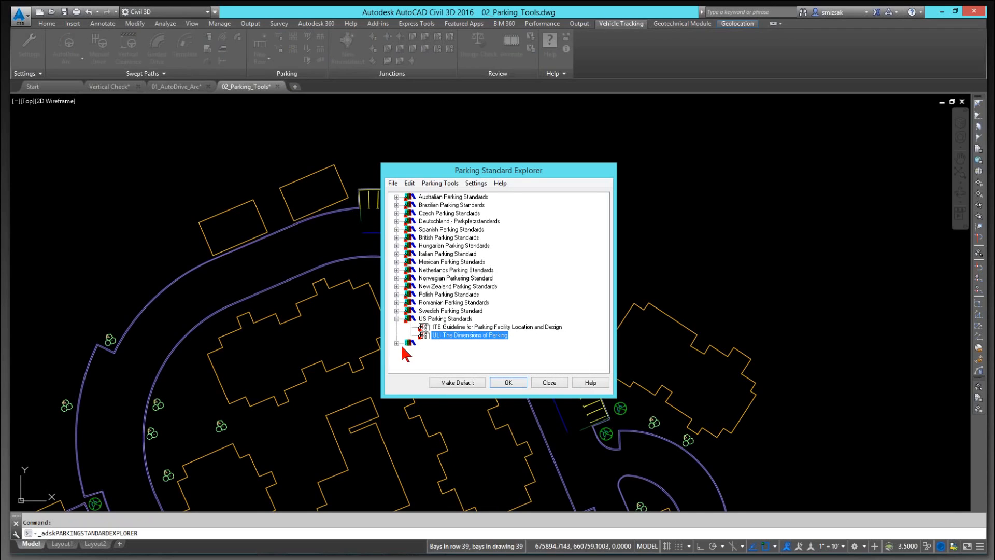
right_click(444, 351)
left_click(460, 366)
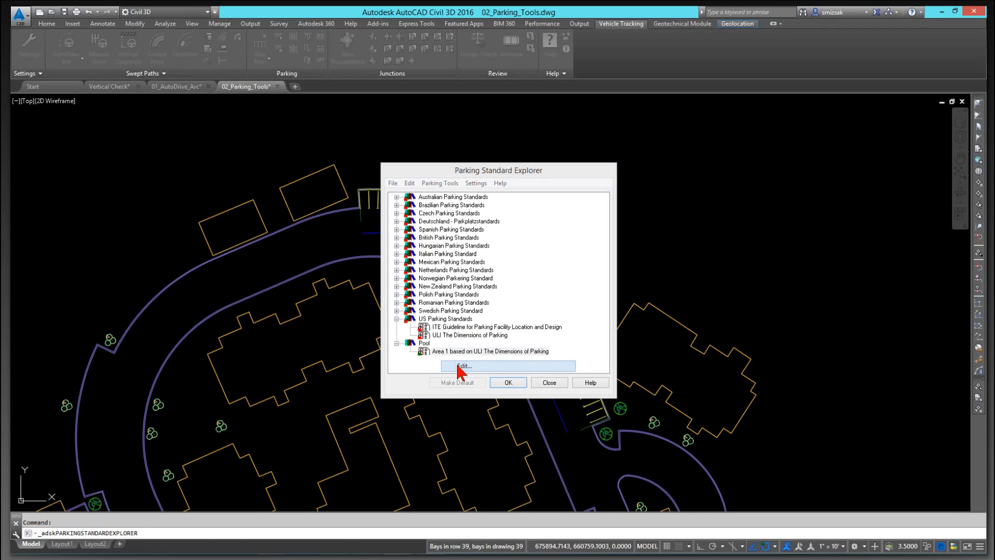
left_click(460, 366)
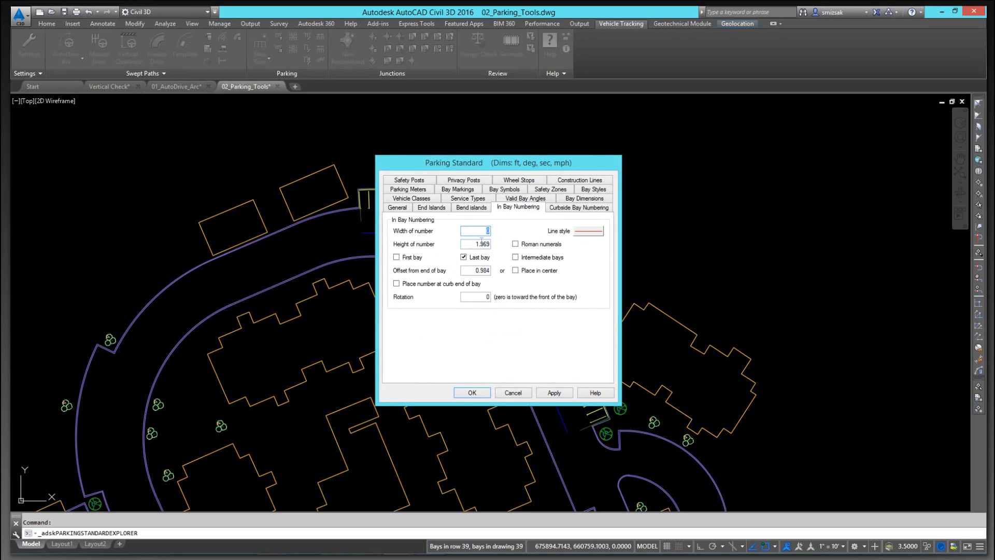
left_click(555, 393)
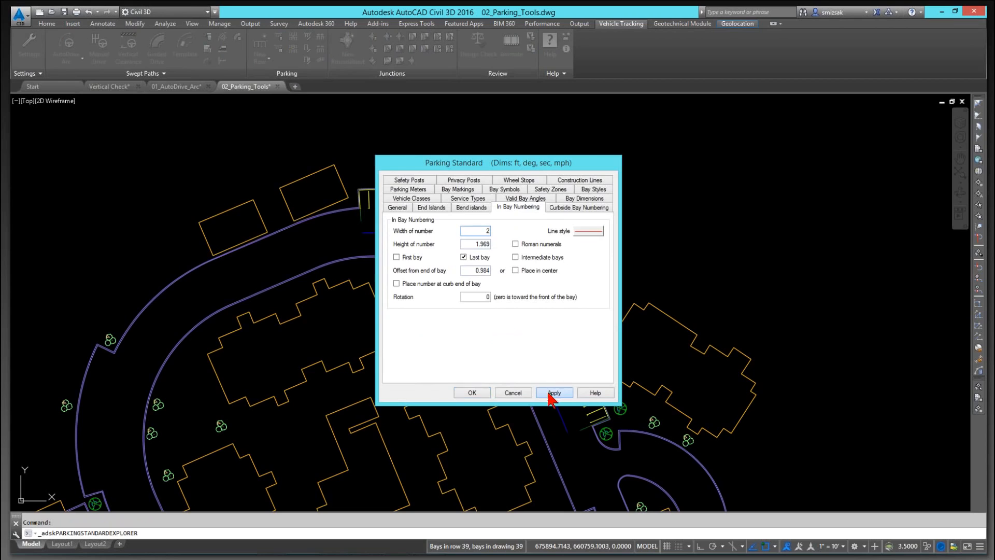
left_click(472, 394)
left_click(517, 386)
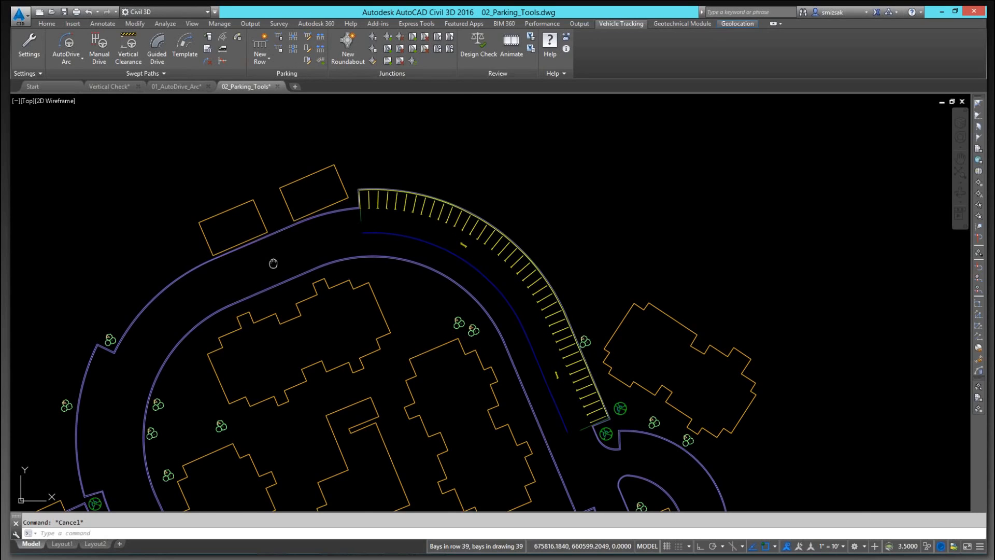
Try to lay out a double-sided Area 1 parking row along the recessed western curb, starting from its southern corner
mouse_move(273, 263)
middle_mouse_down()
mouse_move(415, 194)
mouse_move(472, 132)
middle_mouse_up()
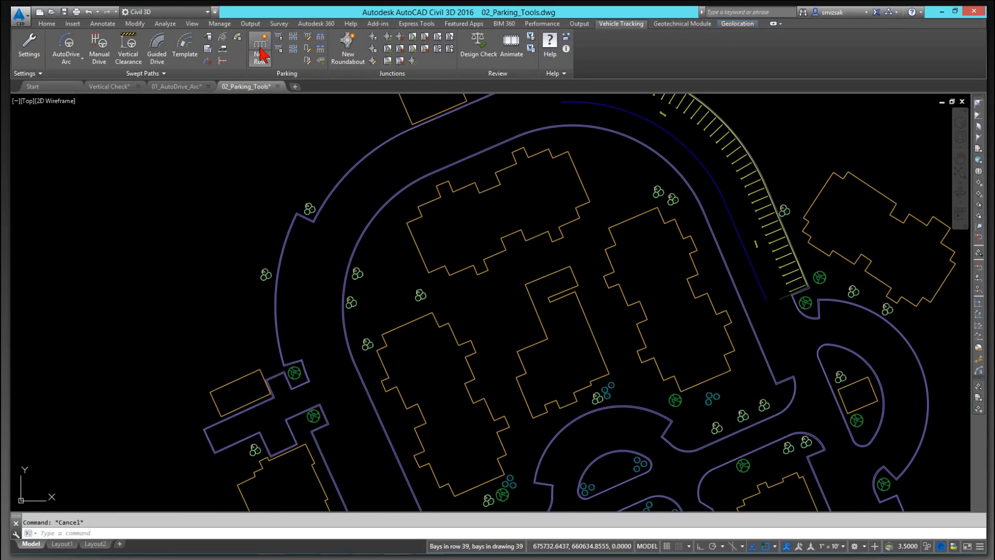
left_click(262, 54)
left_click(508, 383)
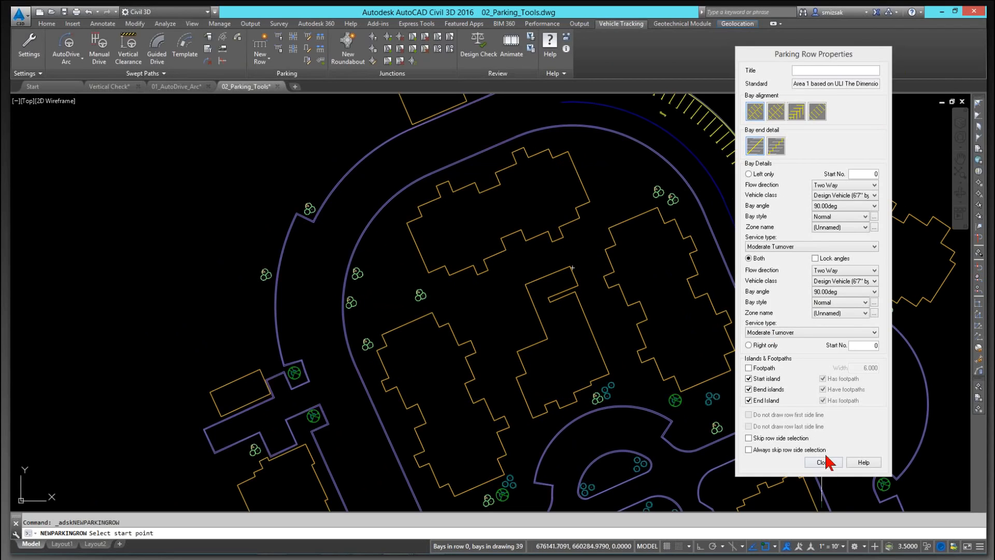
left_click(284, 364)
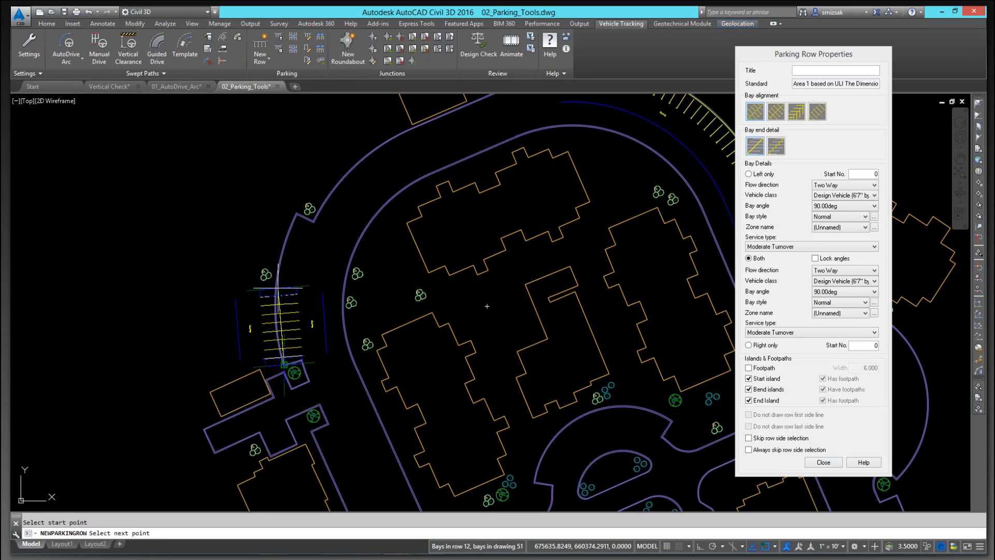
scroll(301, 207, "up", 4)
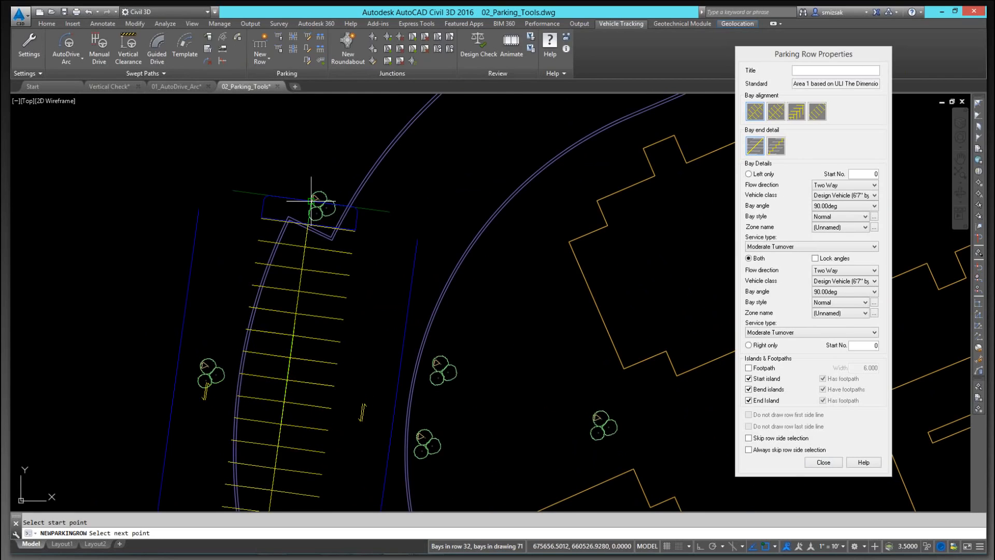
scroll(311, 201, "up", 2)
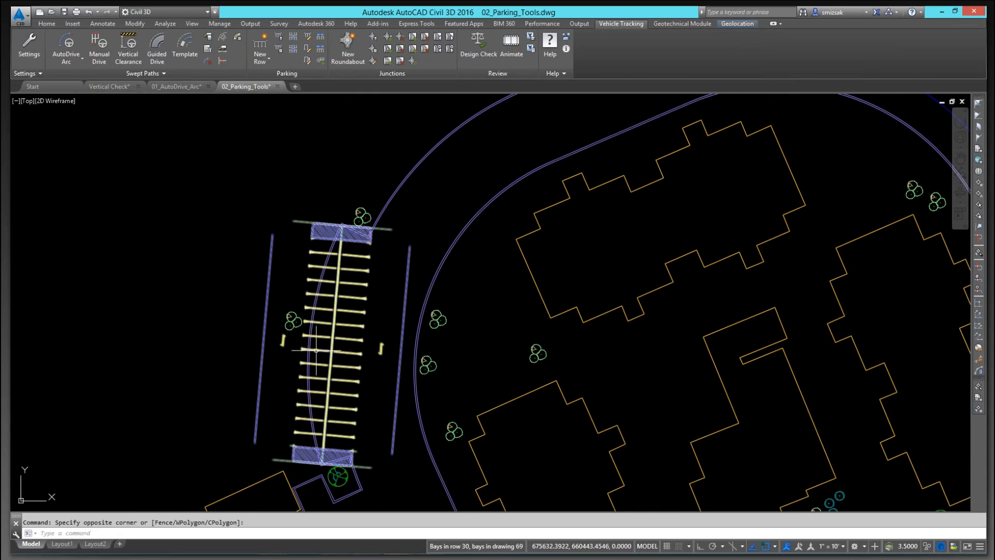
Erase the double-sided parking row along the western curb
left_click(313, 350)
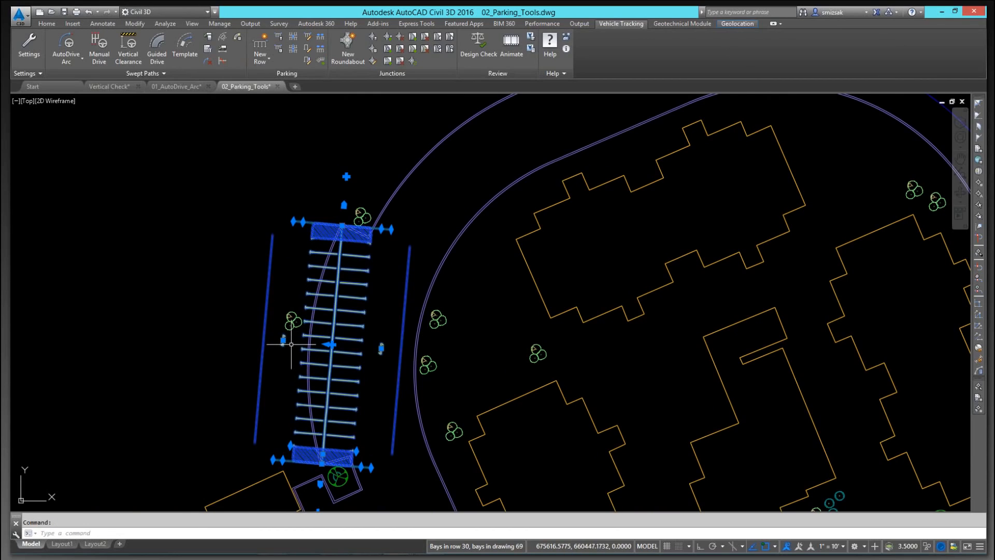
type("e")
key("Return")
Lay out a new Area 1 parking row between the western curb recess's southern and northern corners, keeping bays only on the road side
left_click(261, 59)
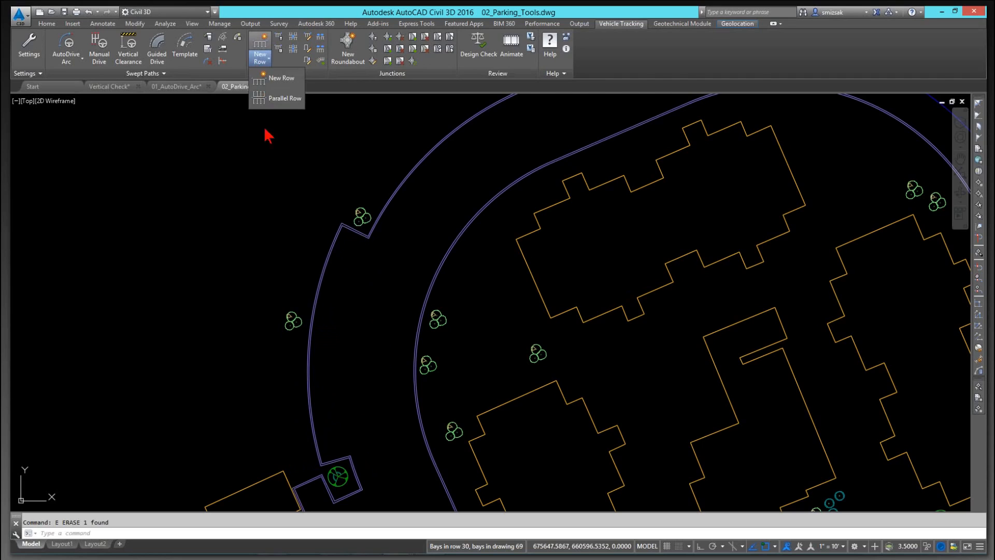
left_click(284, 81)
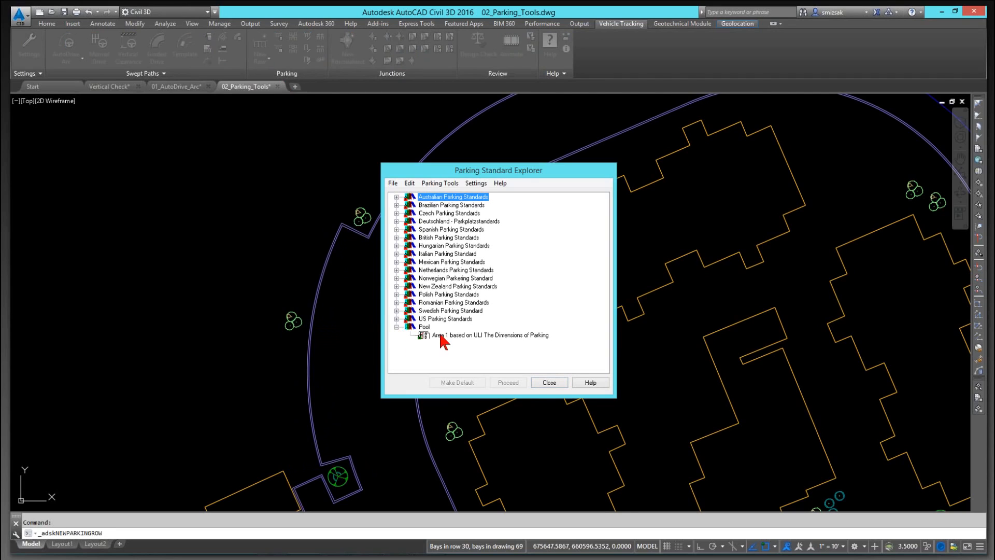
left_click(440, 335)
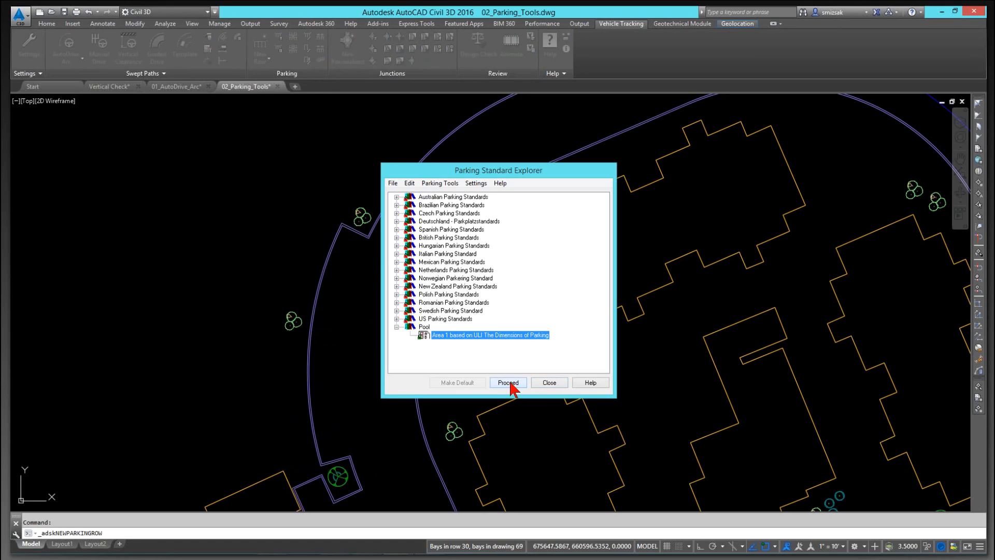
left_click(508, 383)
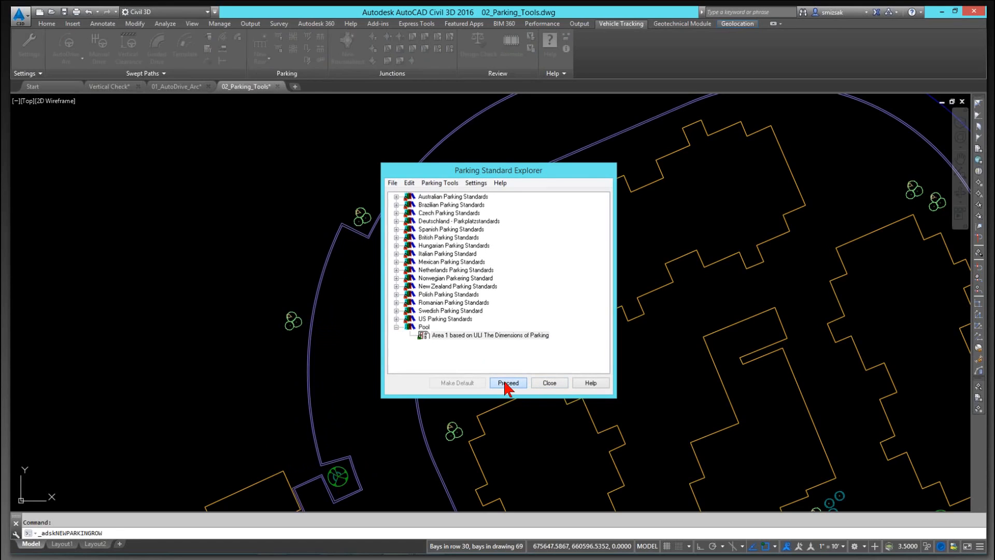
left_click(506, 383)
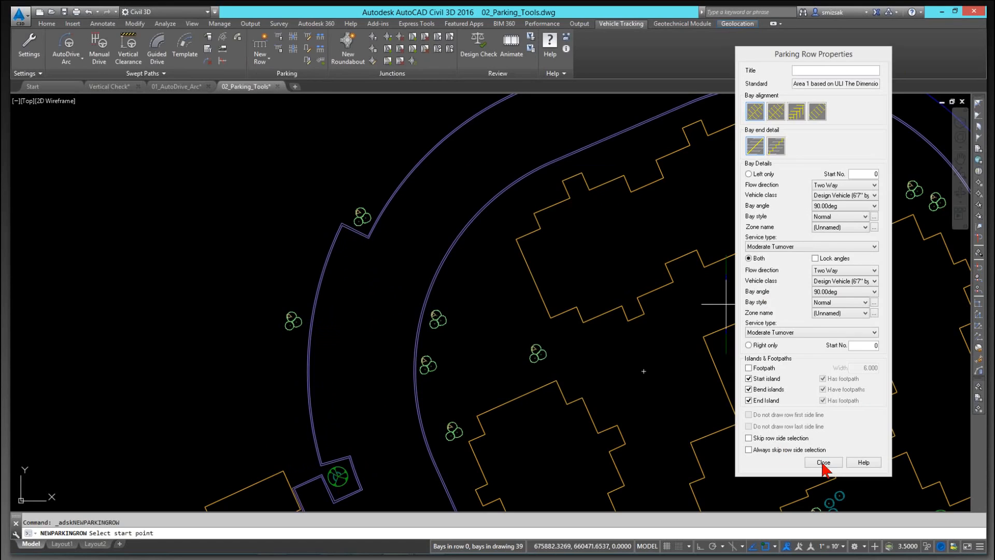
left_click(321, 463)
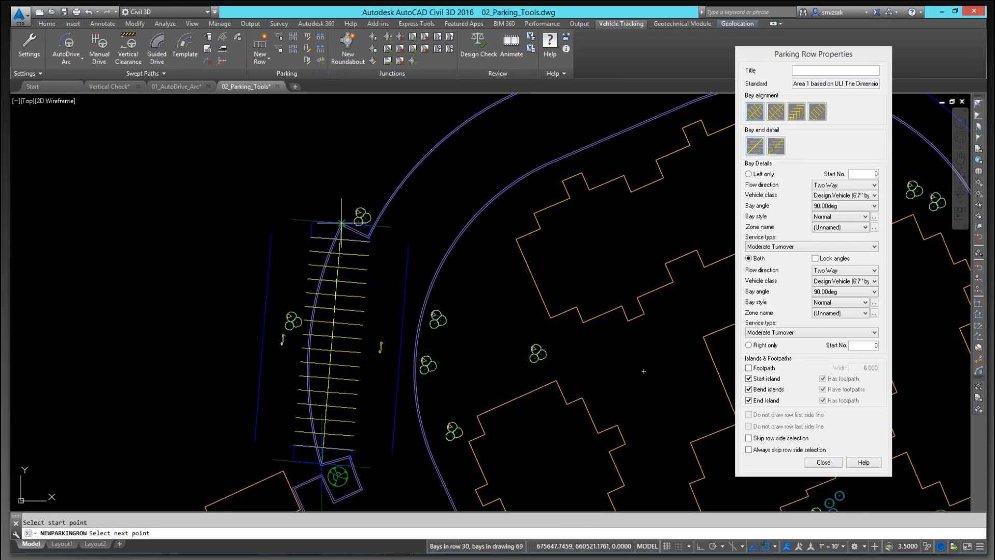
left_click(342, 225)
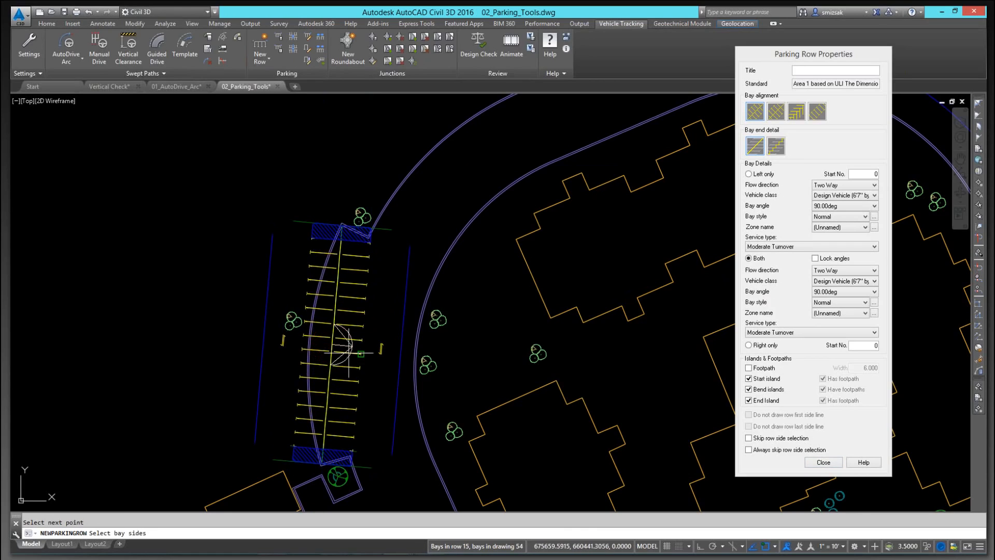
left_click(342, 344)
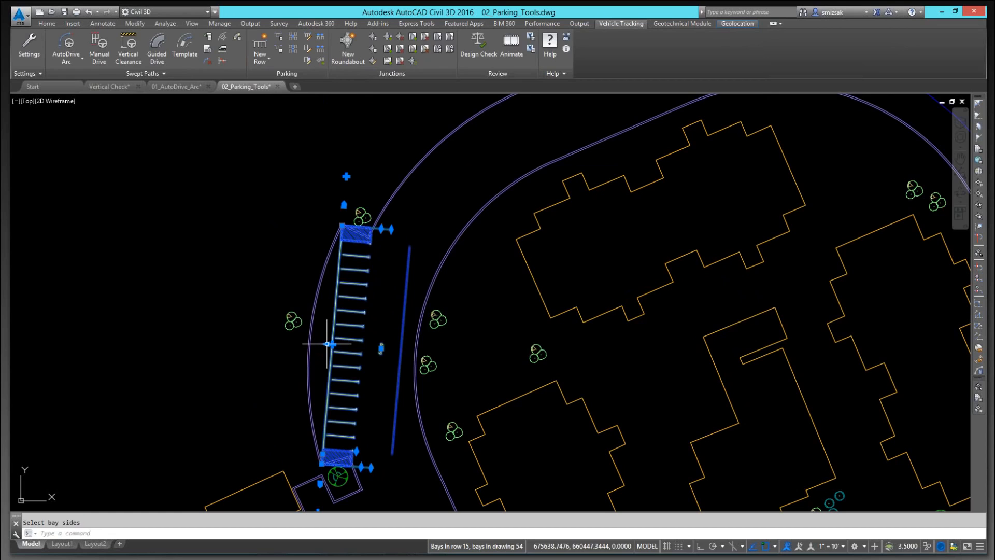
Curve the western parking row to follow the outer curb, using the Nearest snap on the curb line, and deselect it
left_click(329, 344)
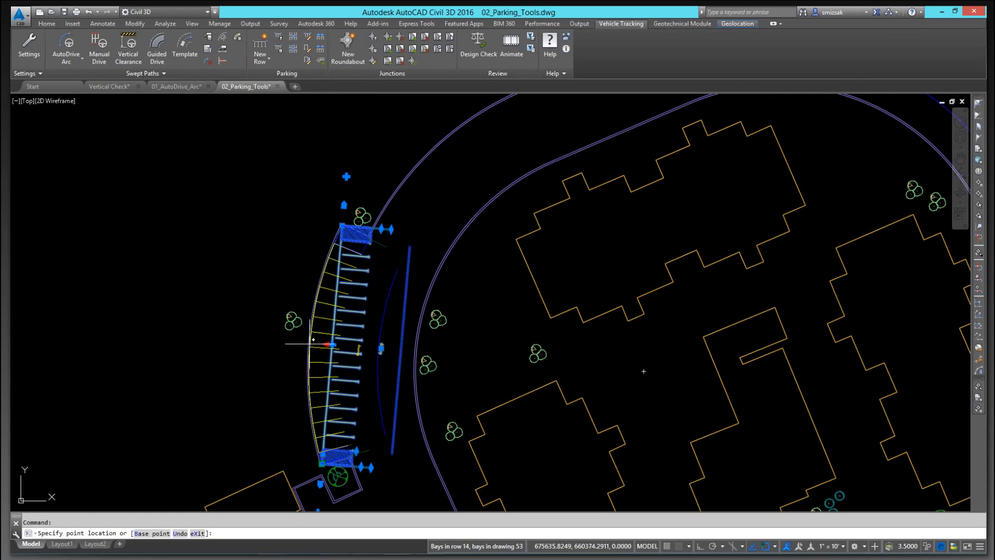
scroll(310, 344, "up", 5)
right_click(317, 341, "shift")
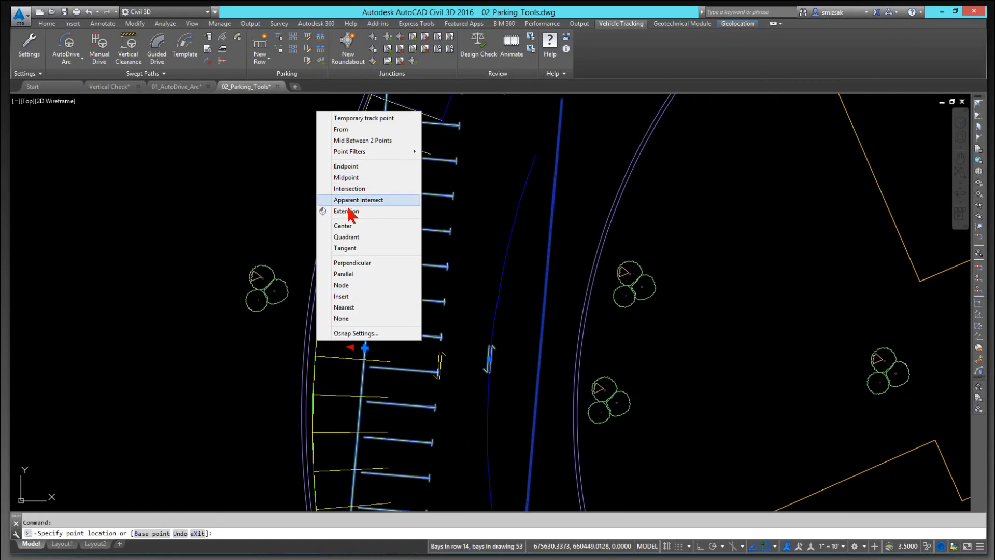
left_click(348, 308)
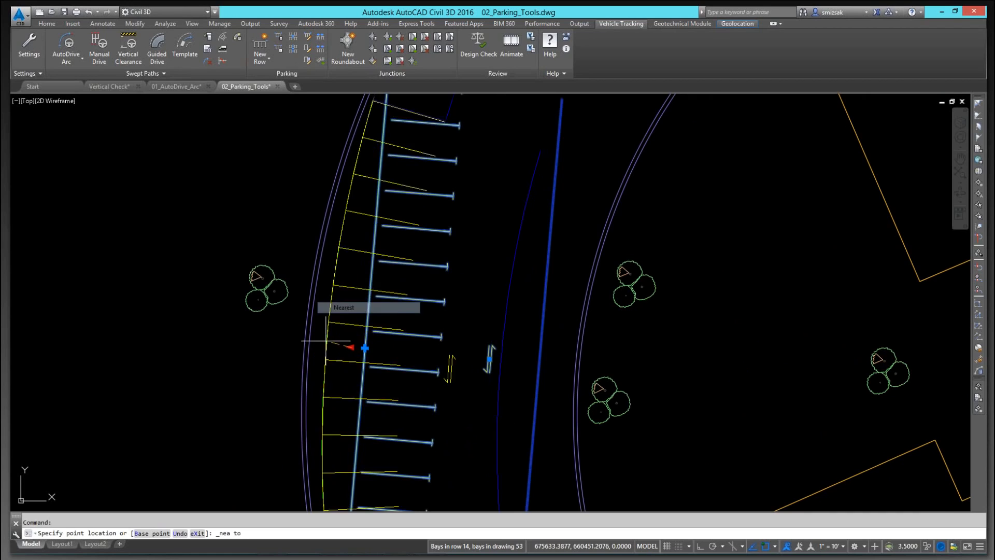
left_click(311, 355)
key("Return")
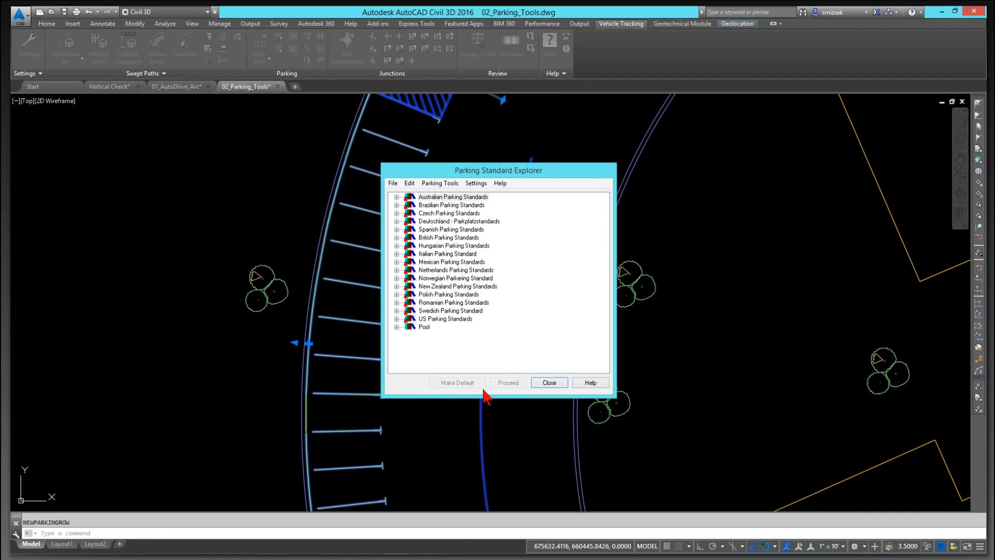
left_click(548, 383)
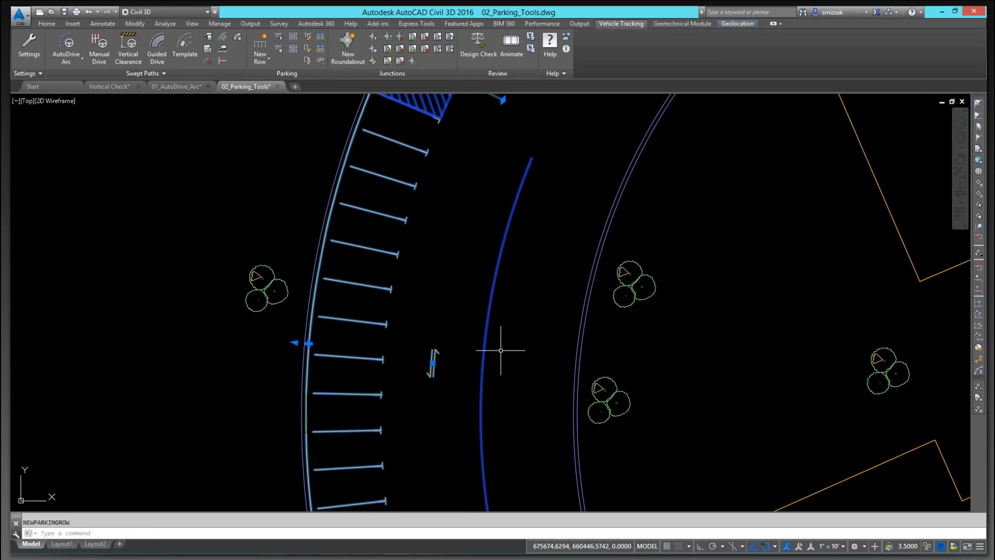
key("Escape")
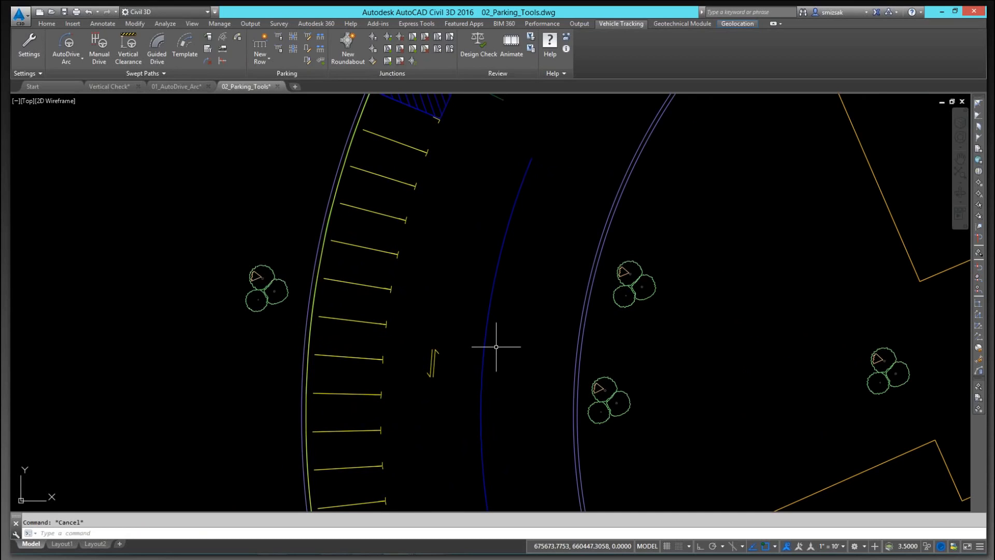
Lay out a straight, horizontal double-sided Area 1 parking row with 90-degree bays in the open area northwest of the site
left_click(260, 59)
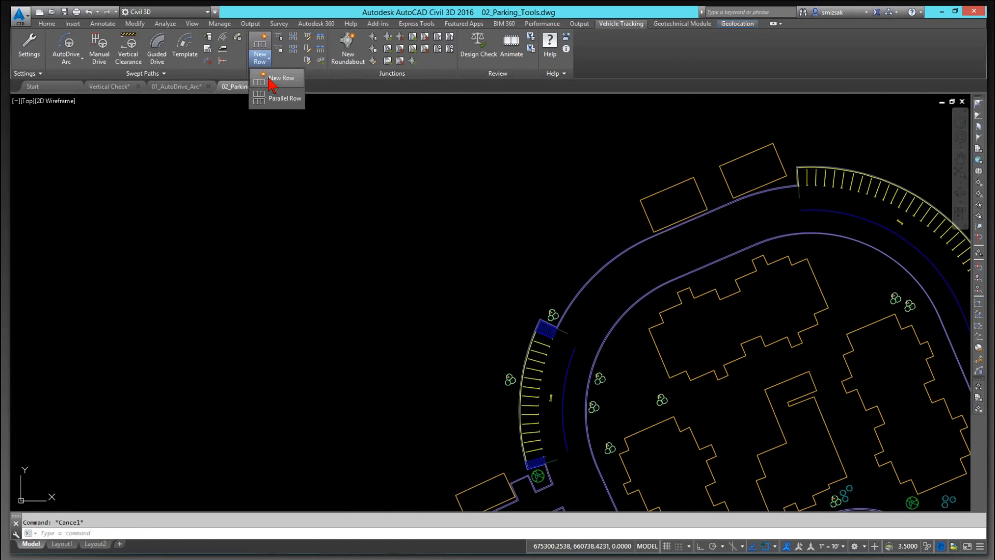
left_click(277, 84)
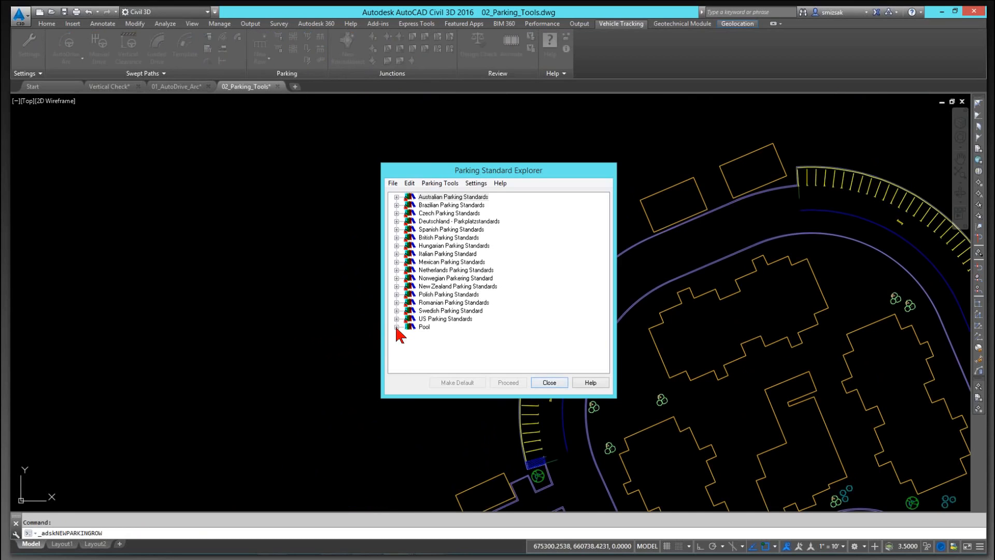
left_click(450, 335)
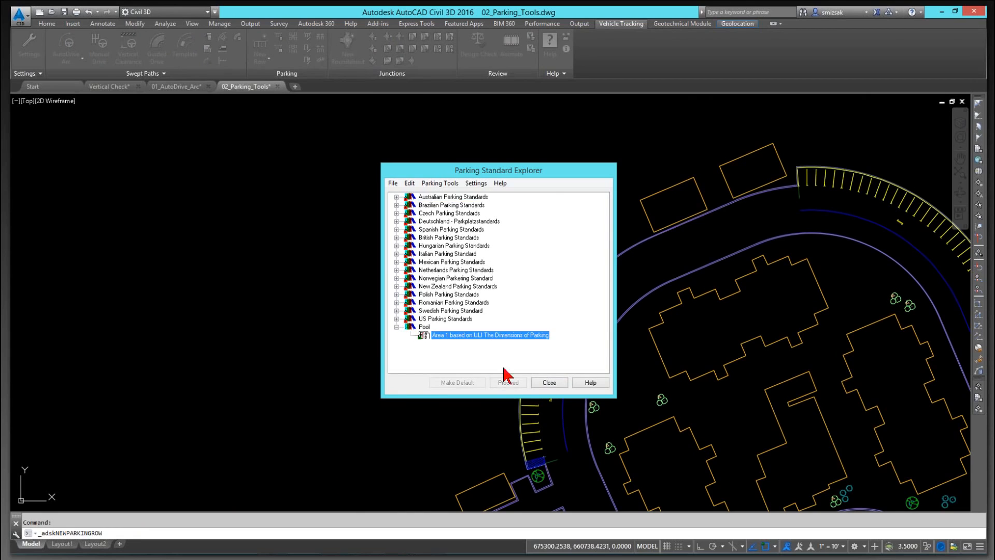
left_click(508, 383)
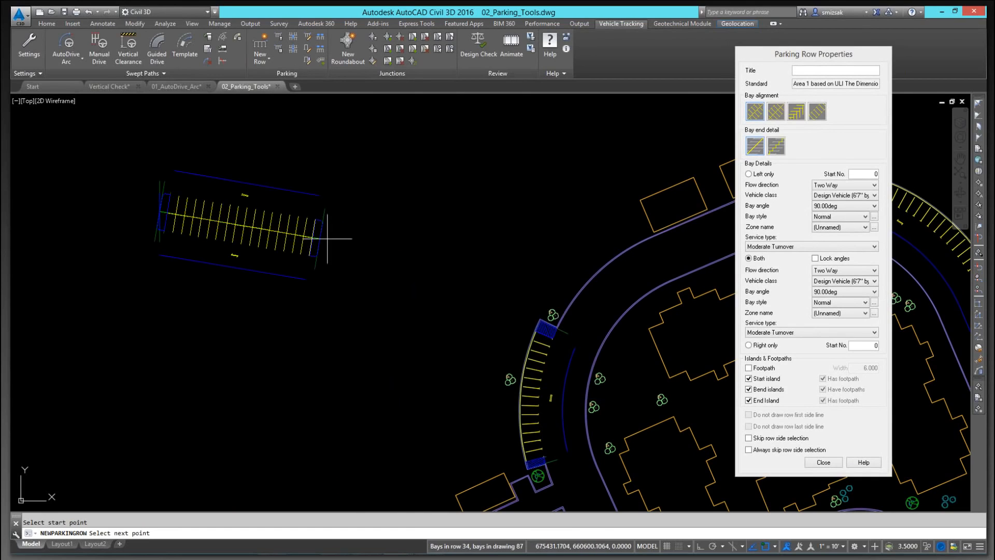
left_click(466, 211)
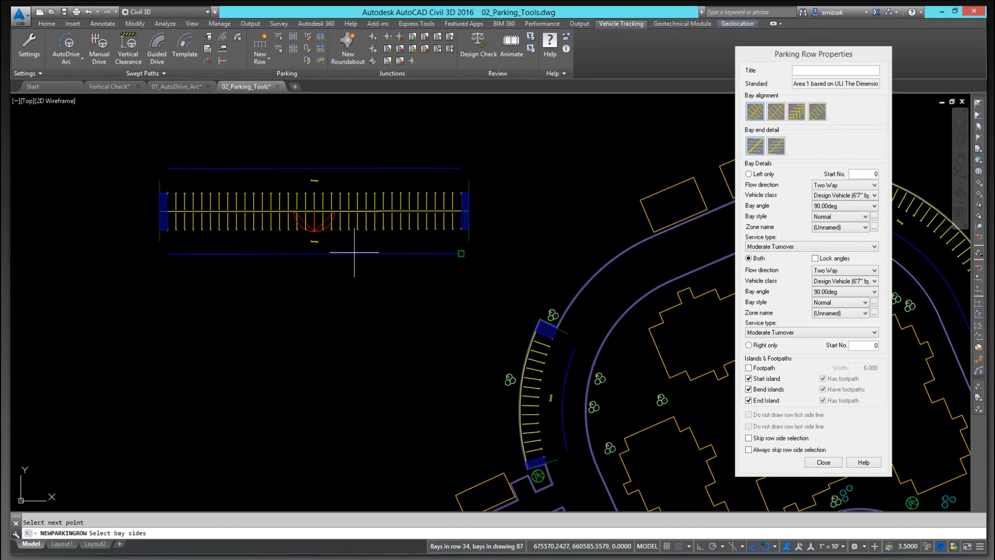
key("Escape")
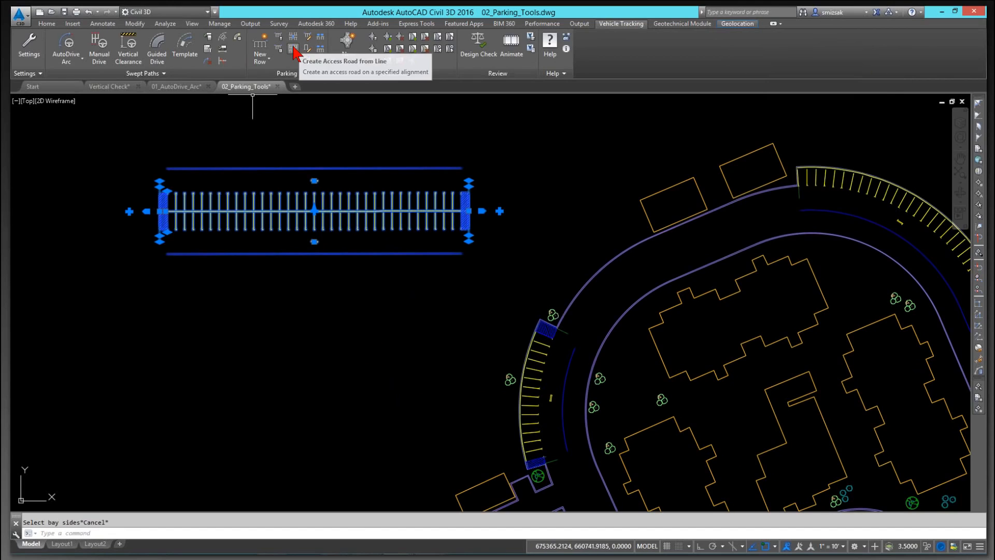
Add a parallel double-sided row of angled Area 1 bays below the straight row and check the parking bay report
left_click(268, 61)
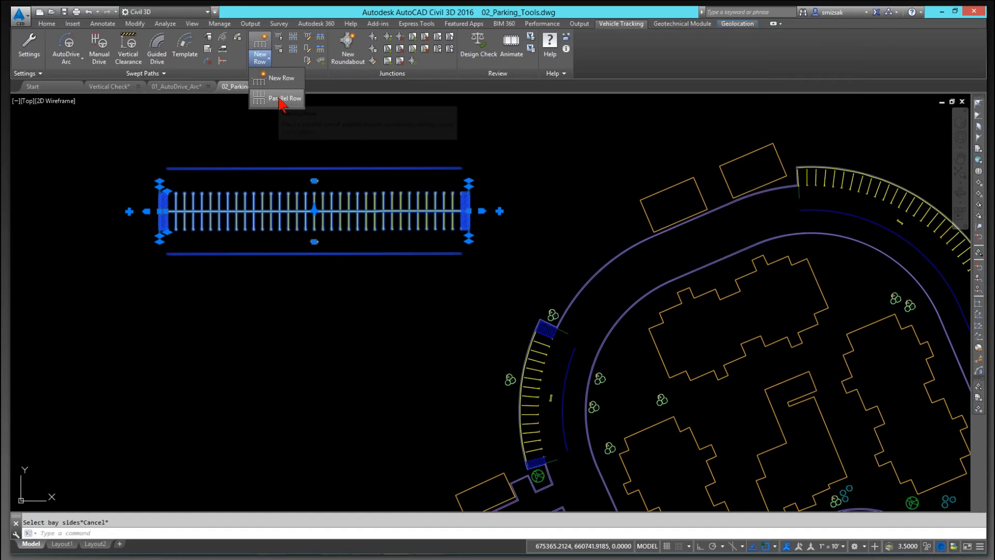
left_click(278, 98)
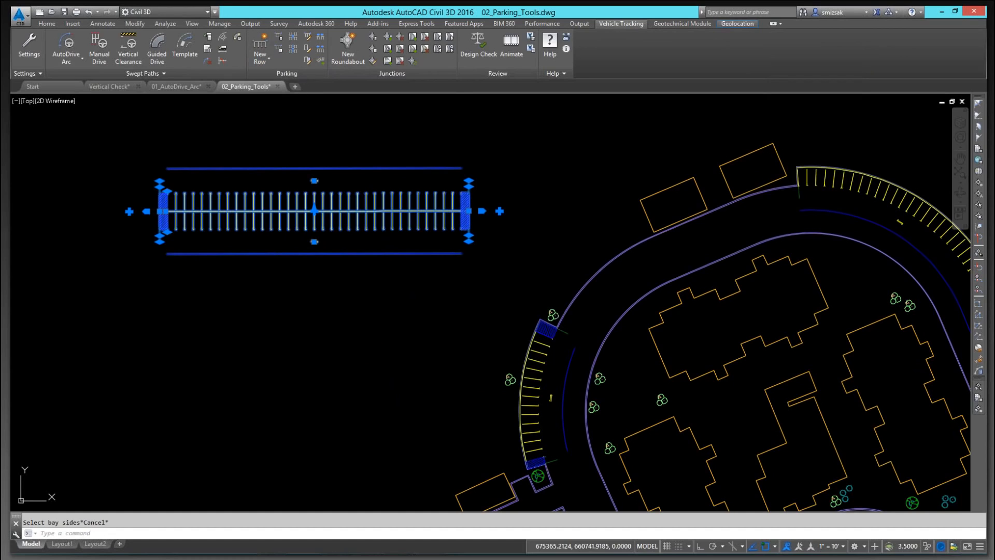
left_click(450, 337)
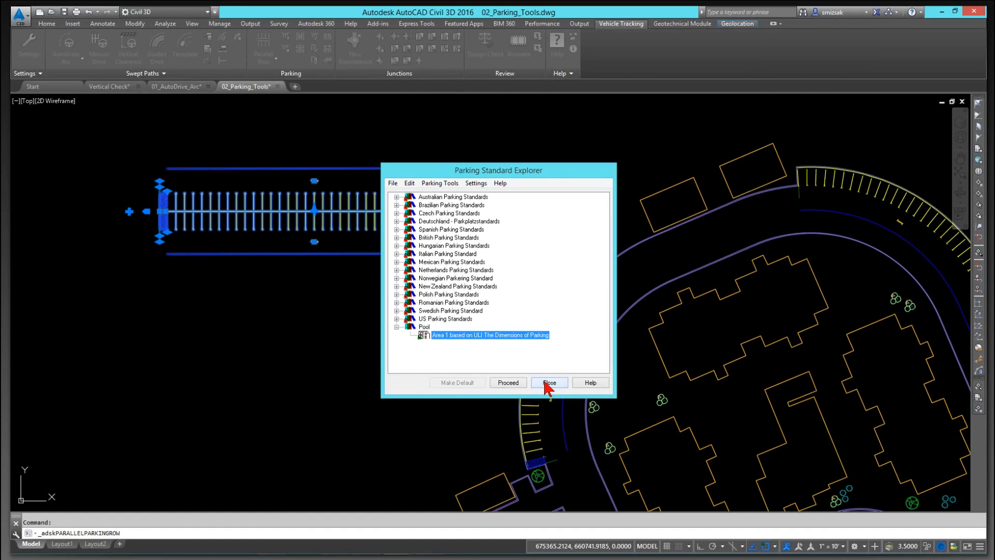
left_click(509, 384)
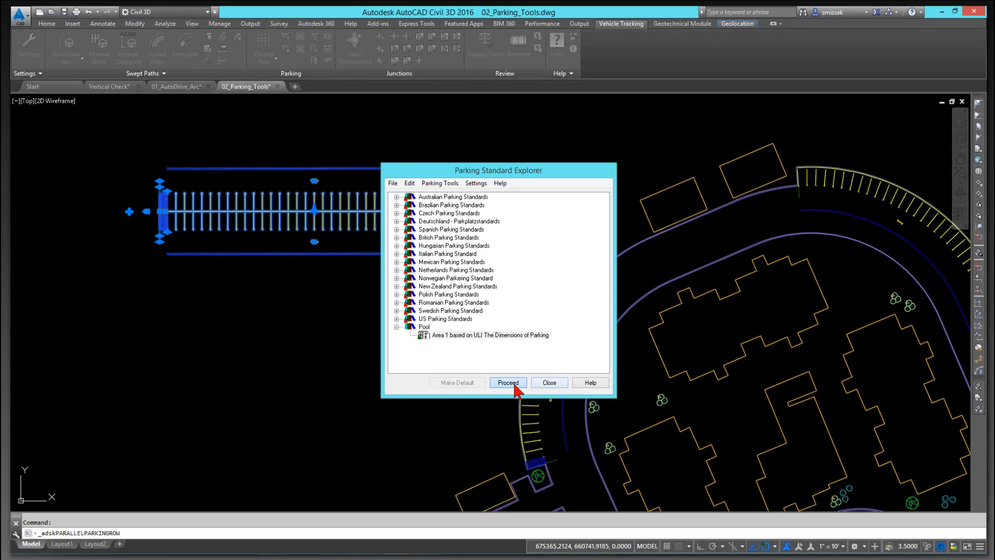
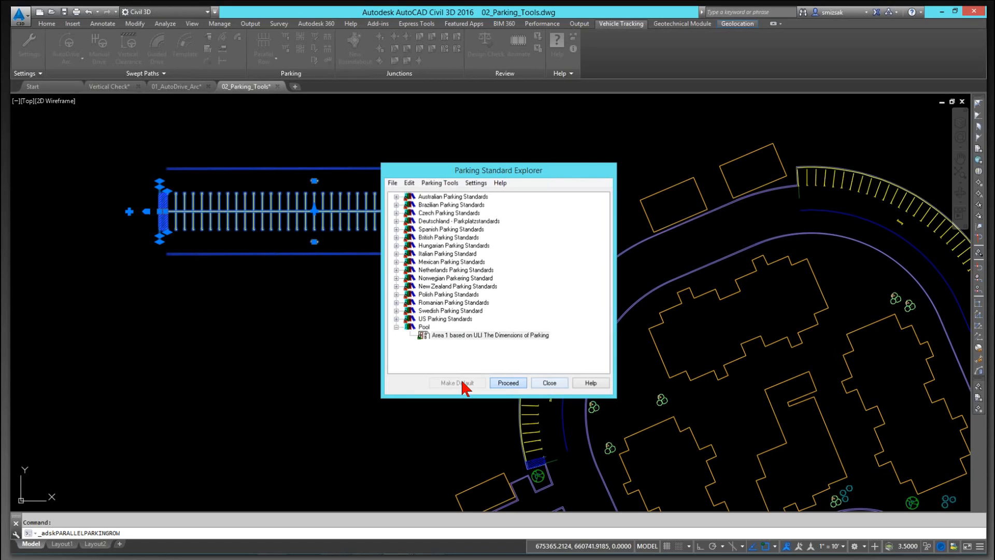
left_click(508, 382)
key("Escape")
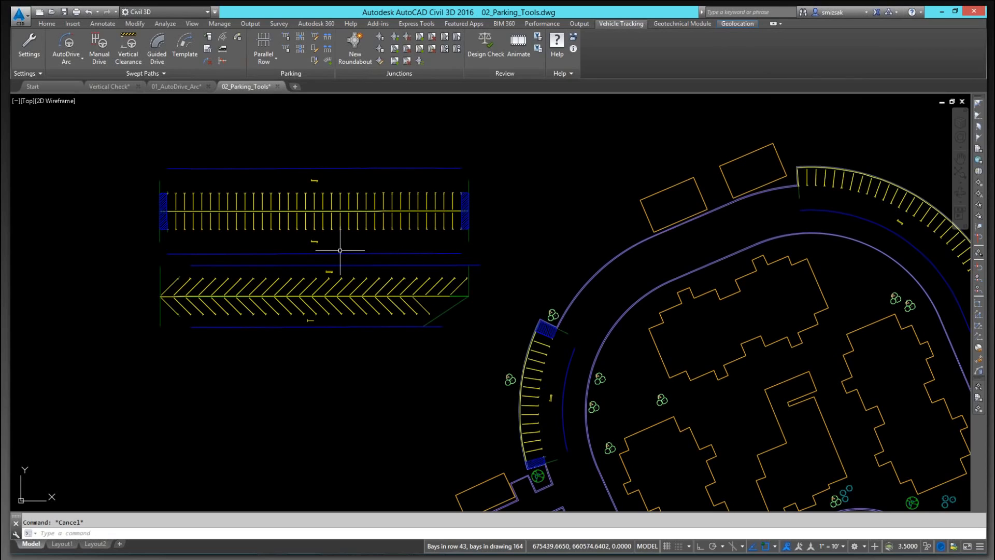
left_click(317, 60)
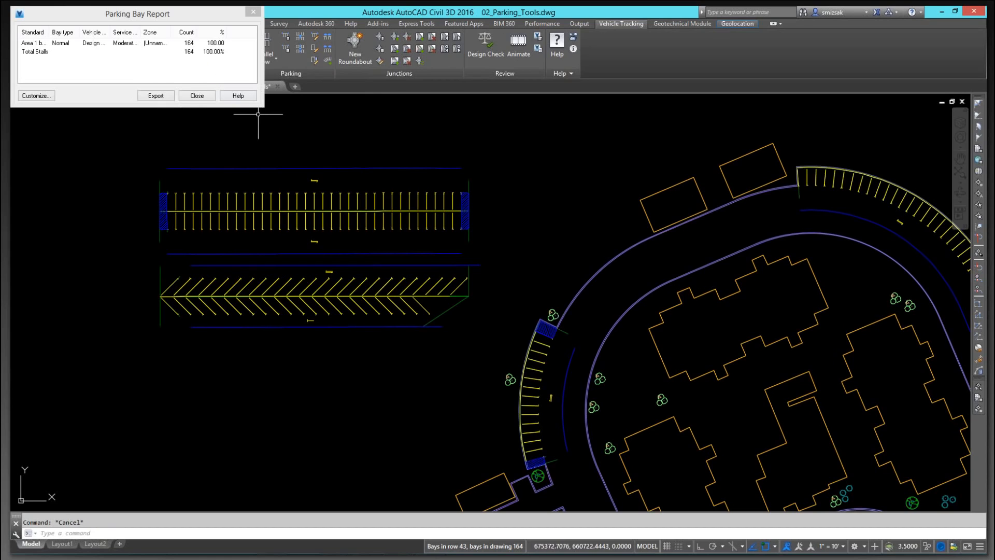
left_click(199, 97)
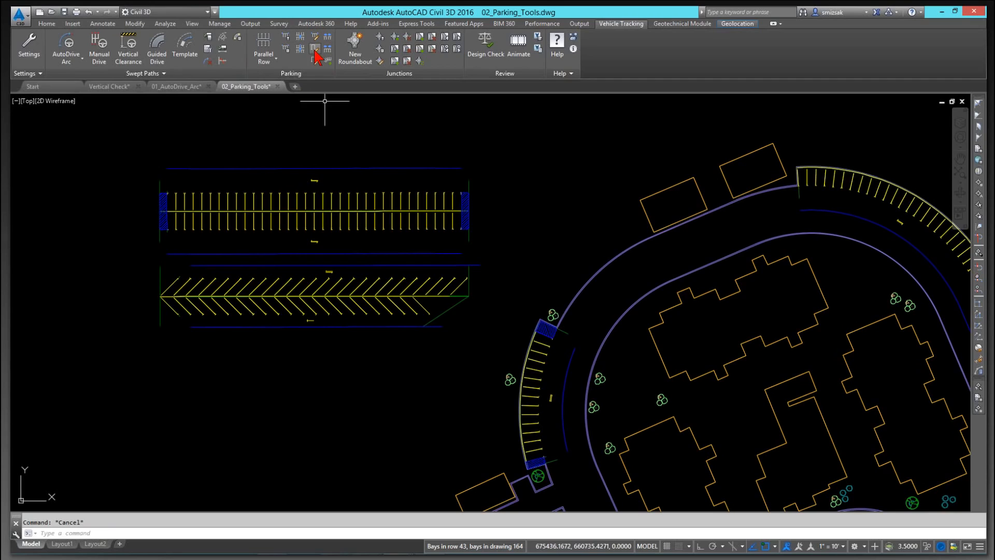
Set one bay near the middle of the 90-degree row's lower side to the Disabled bay type and check the parking bay report
left_click(314, 50)
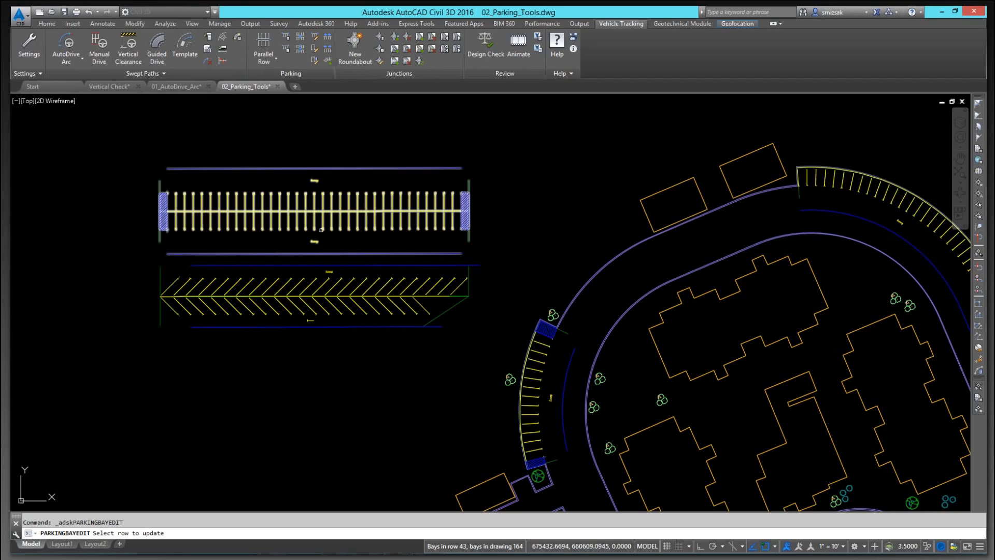
left_click(340, 220)
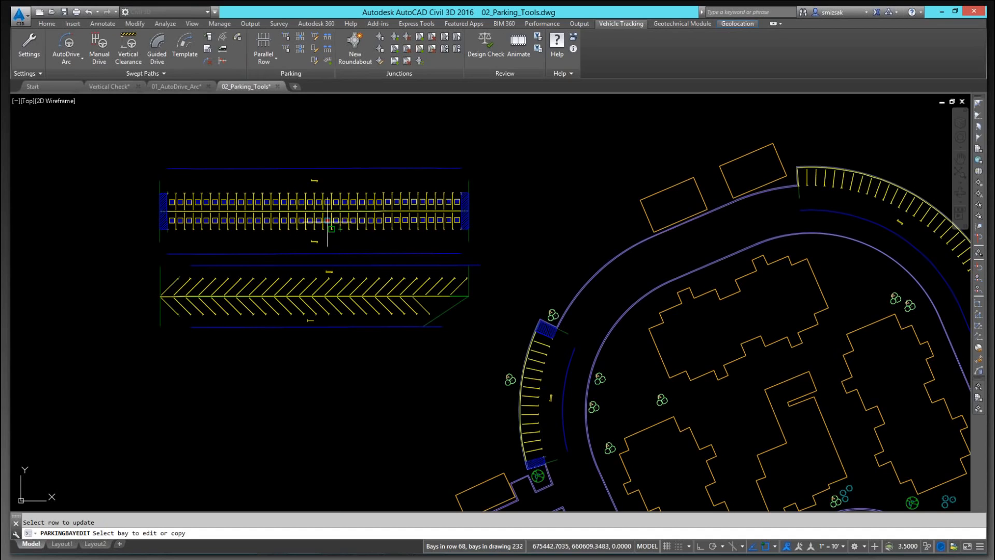
left_click(337, 220)
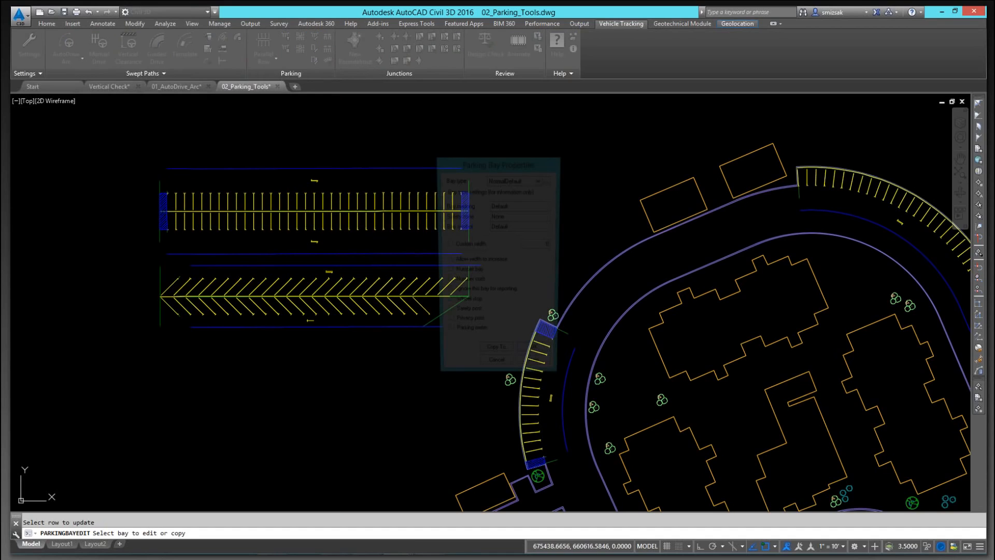
left_click(539, 179)
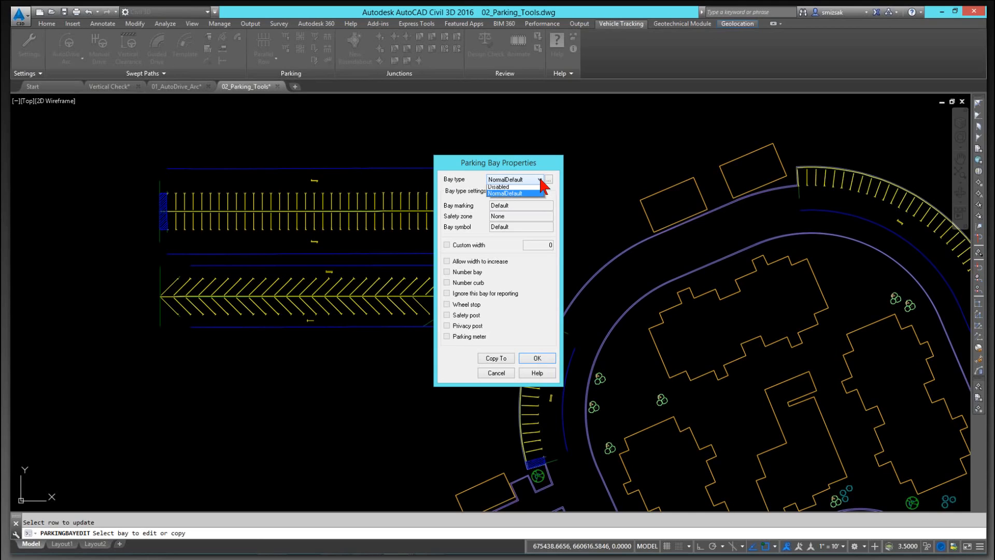
left_click(518, 187)
left_click(527, 357)
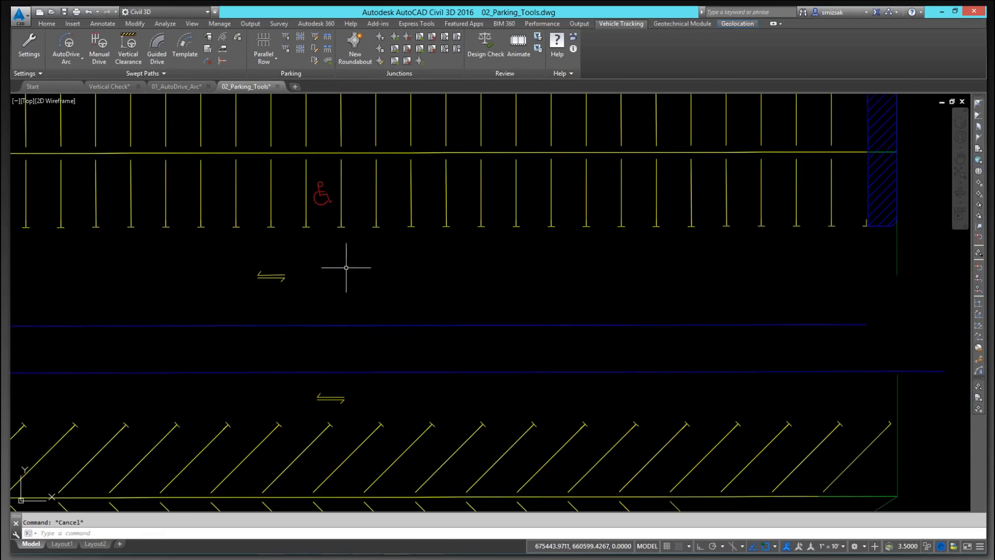
left_click(286, 50)
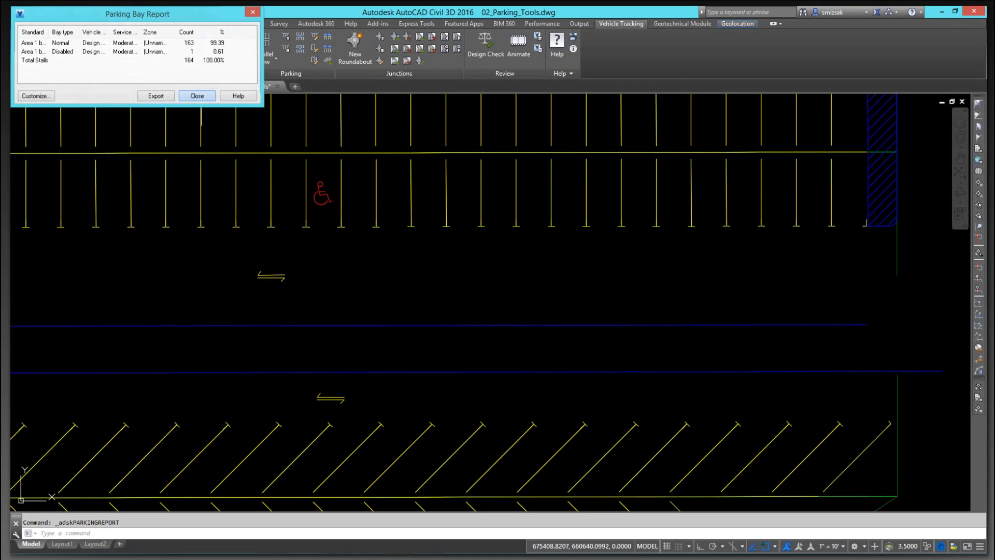
left_click(197, 96)
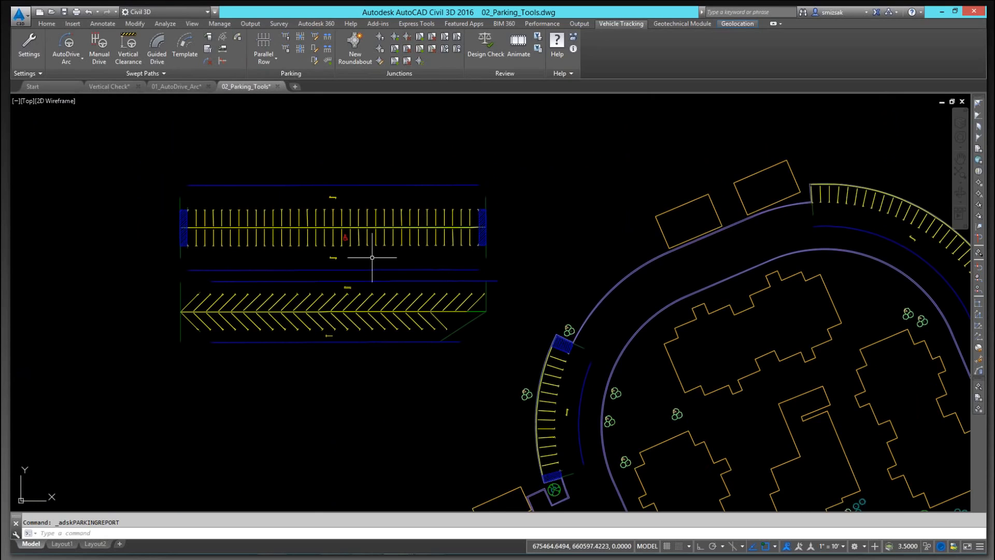
Reshape the angled row's eastern end by swinging its lower side line outward, then back to square with the row
middle_click_drag(372, 257, 342, 207)
left_click(409, 268)
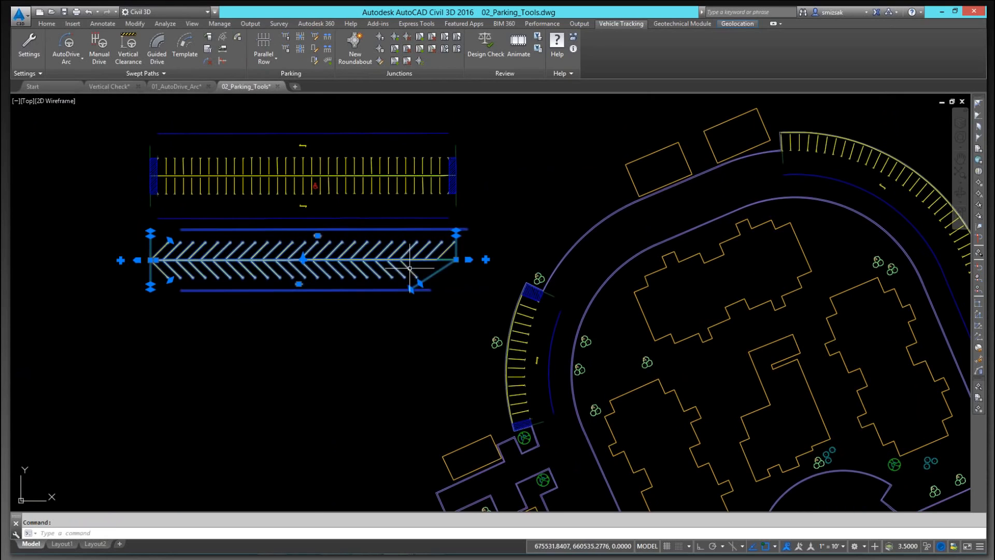
left_click(419, 283)
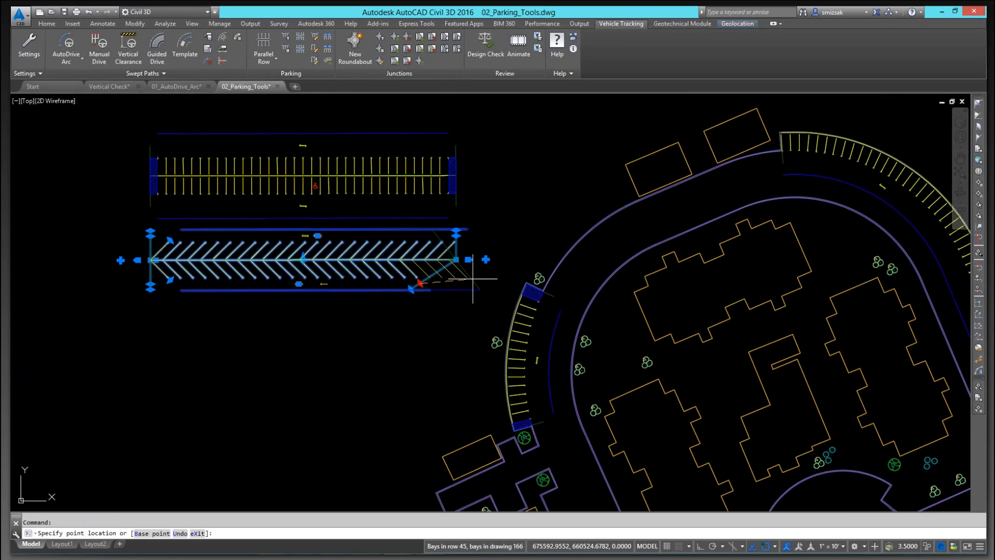
left_click(512, 289)
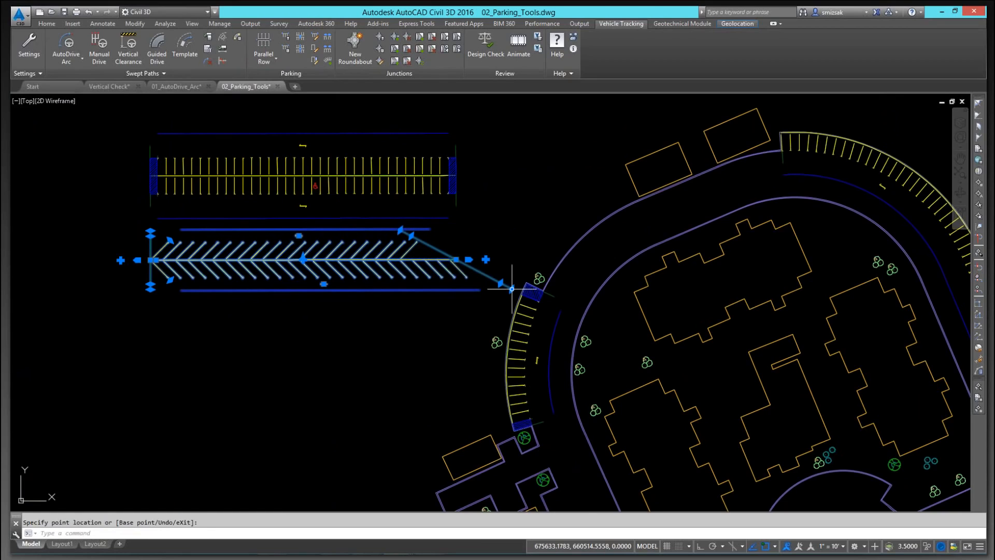
left_click(512, 288)
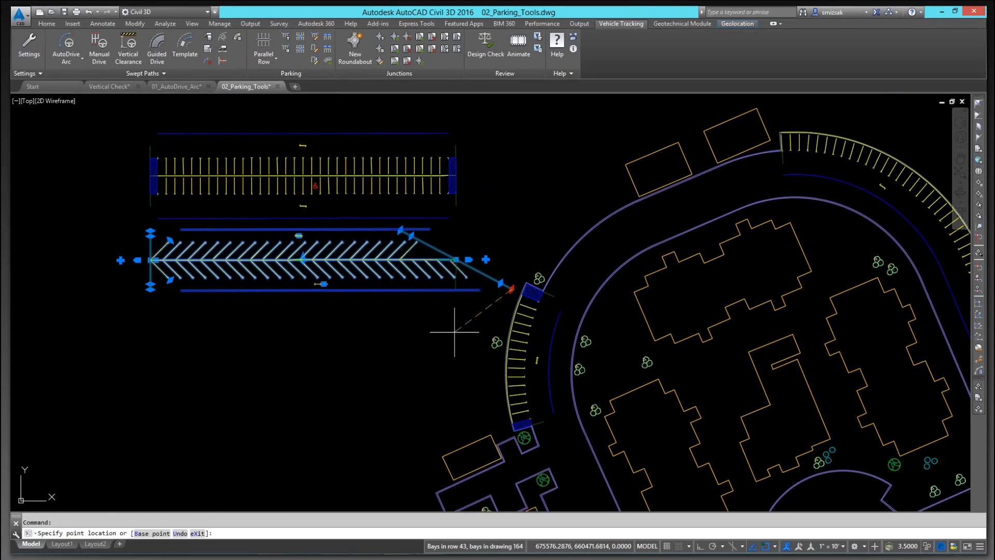
left_click(468, 259)
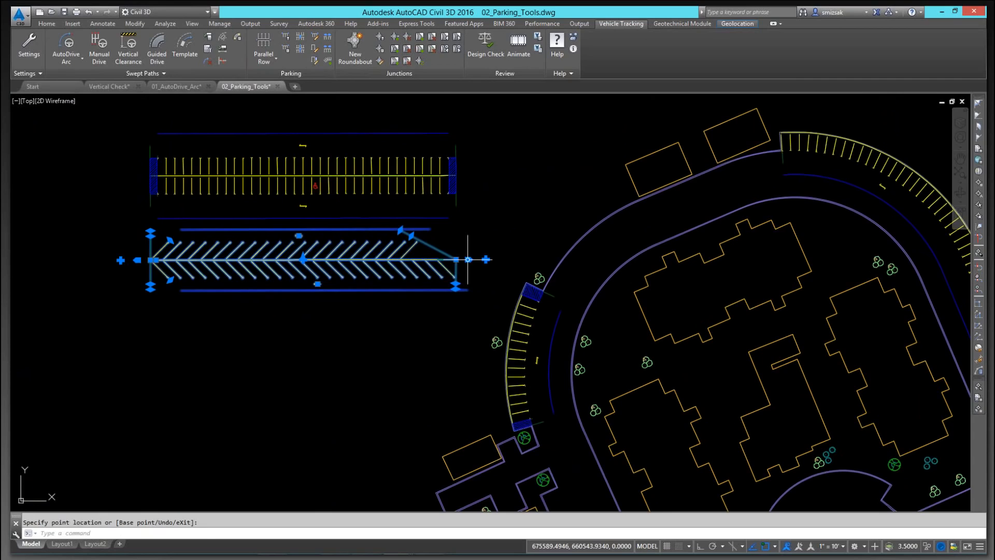
Extend the angled row's eastern end straight across the ring road to the northern building, and deselect the row
left_click(468, 259)
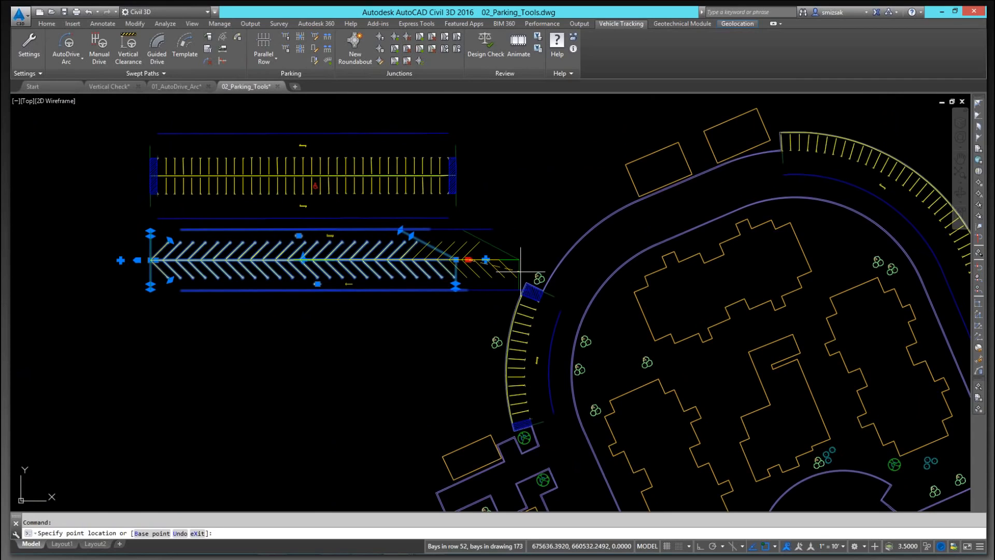
left_click(756, 259)
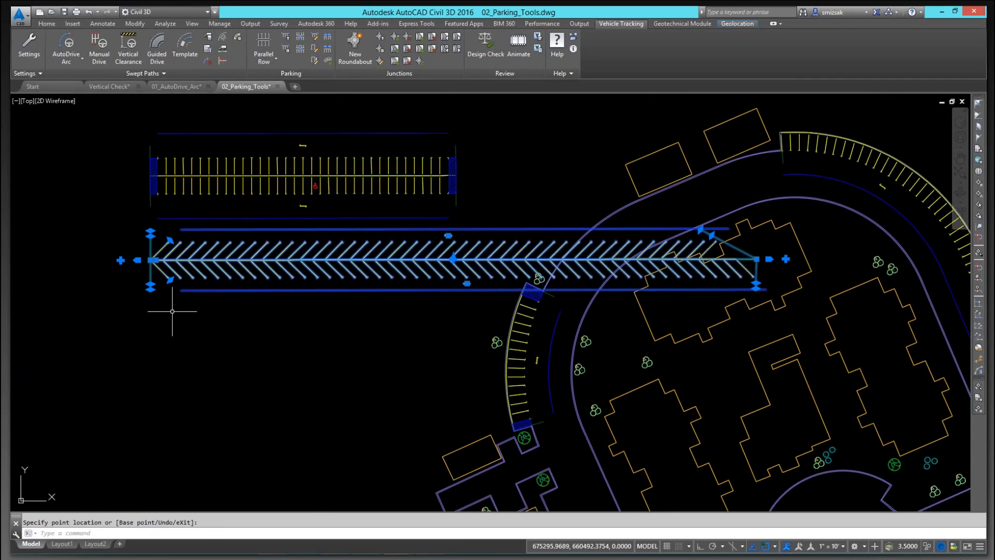
key("Escape")
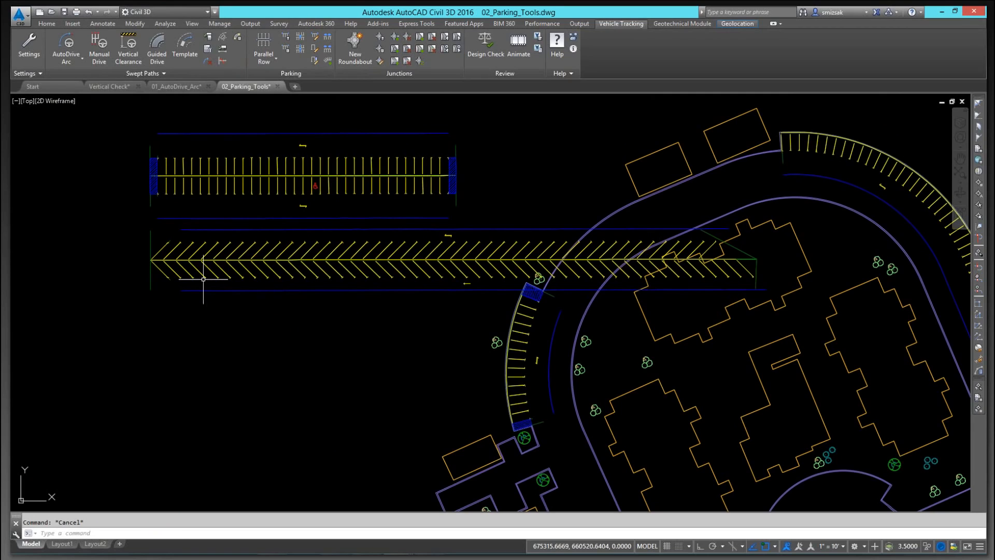
scroll(206, 280, "down", 6)
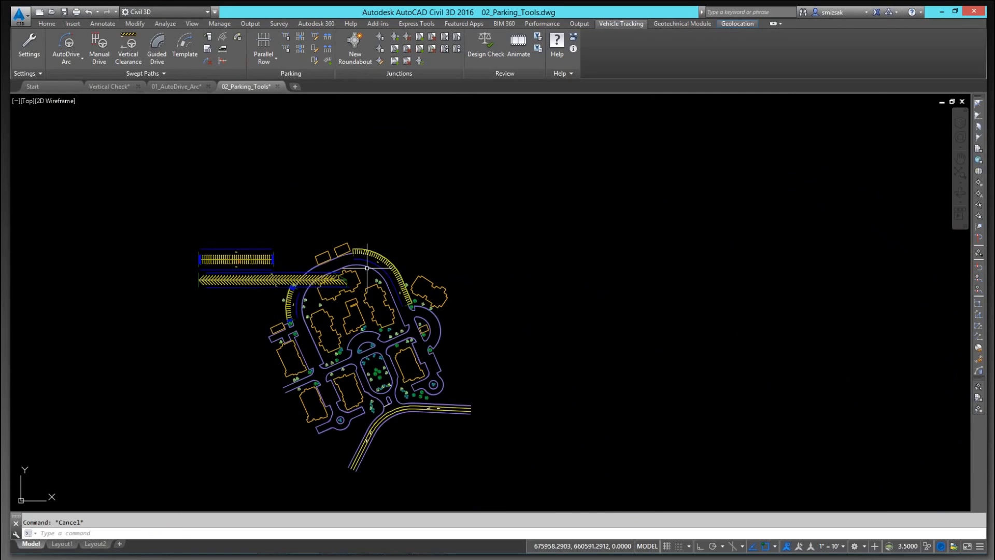
scroll(367, 268, "up", 2)
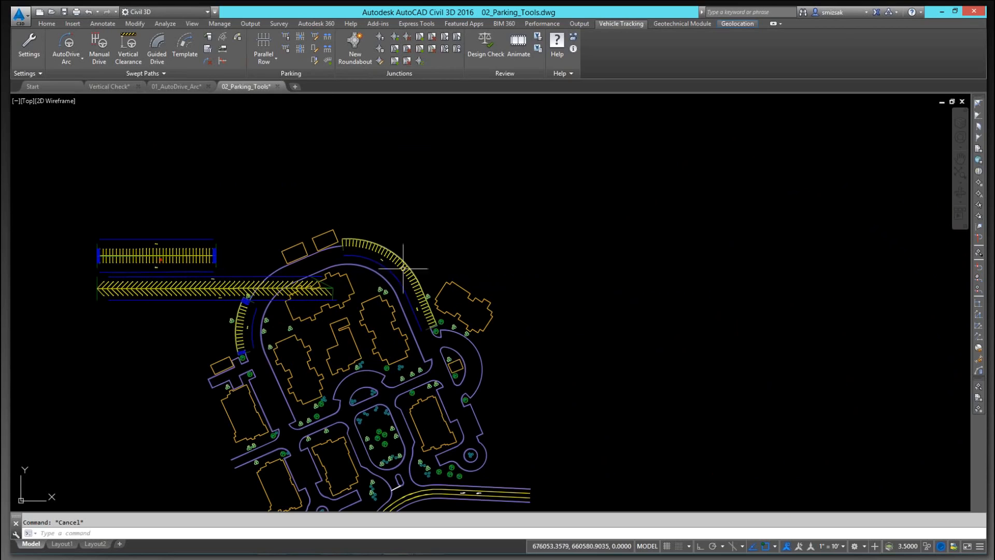
scroll(400, 251, "up", 2)
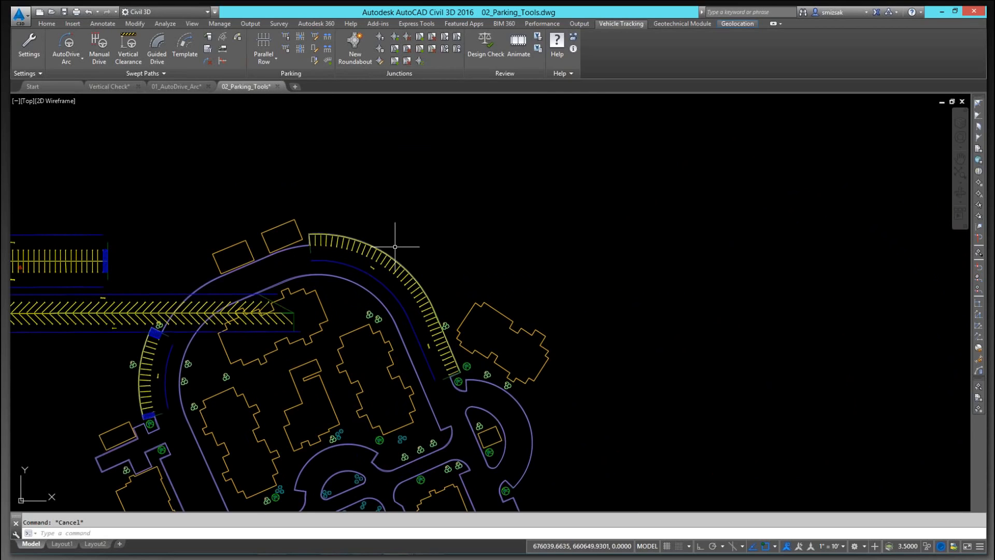
scroll(310, 236, "up", 6)
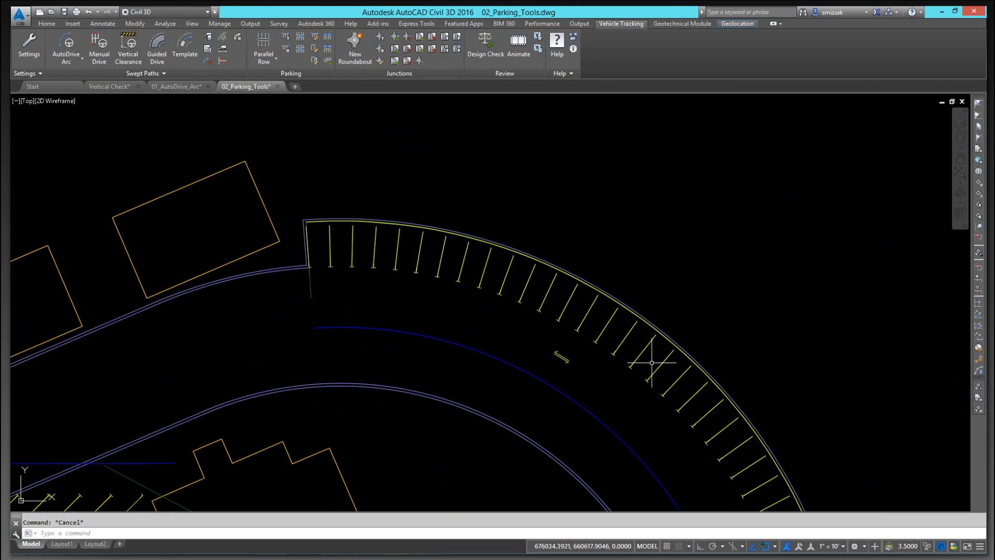
middle_click_drag(651, 362, 634, 271)
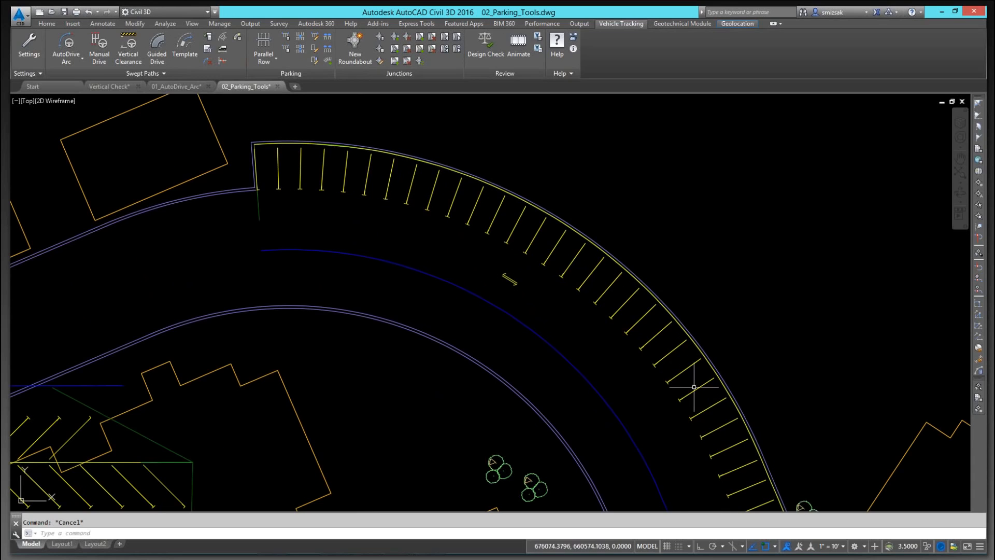
scroll(732, 466, "down", 2)
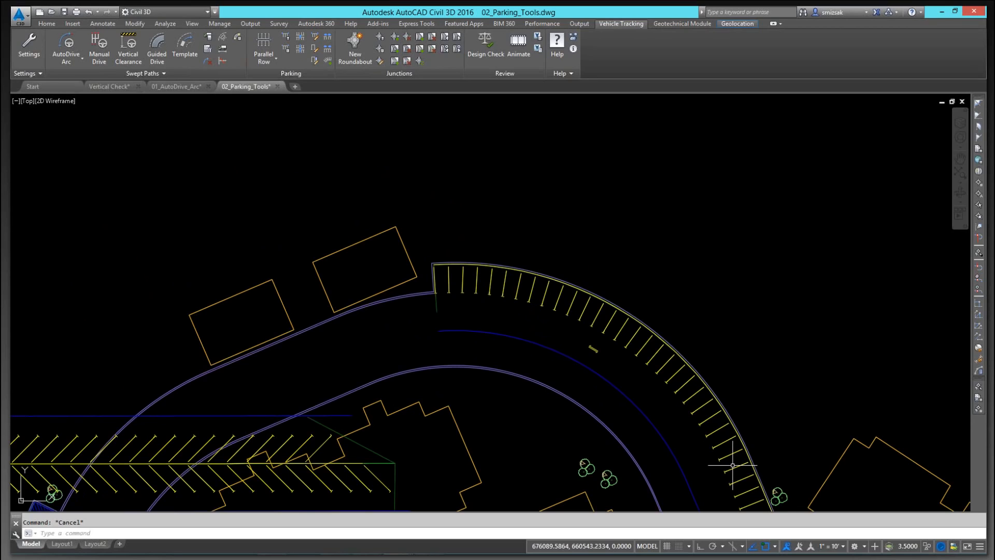
middle_click_drag(646, 458, 587, 255)
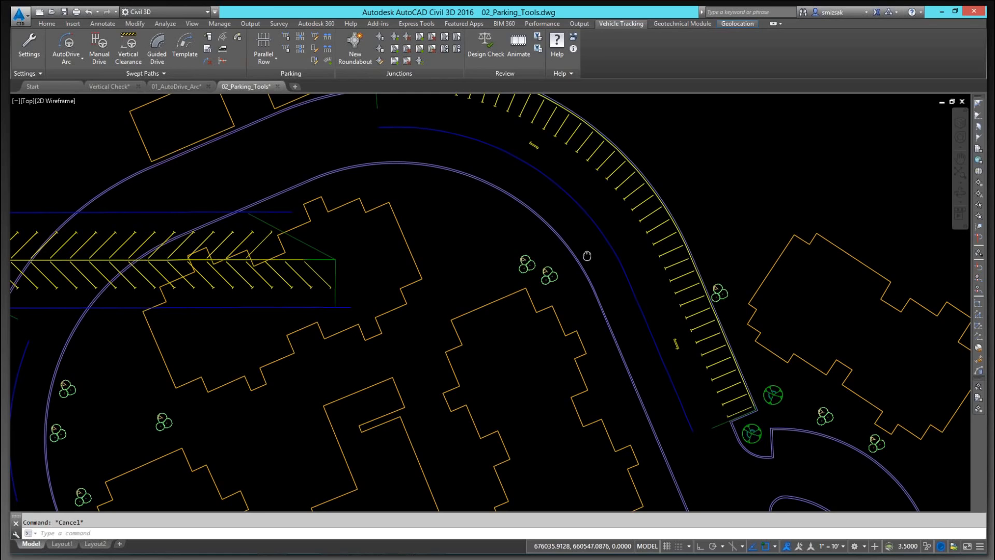
middle_click_drag(587, 256, 586, 255)
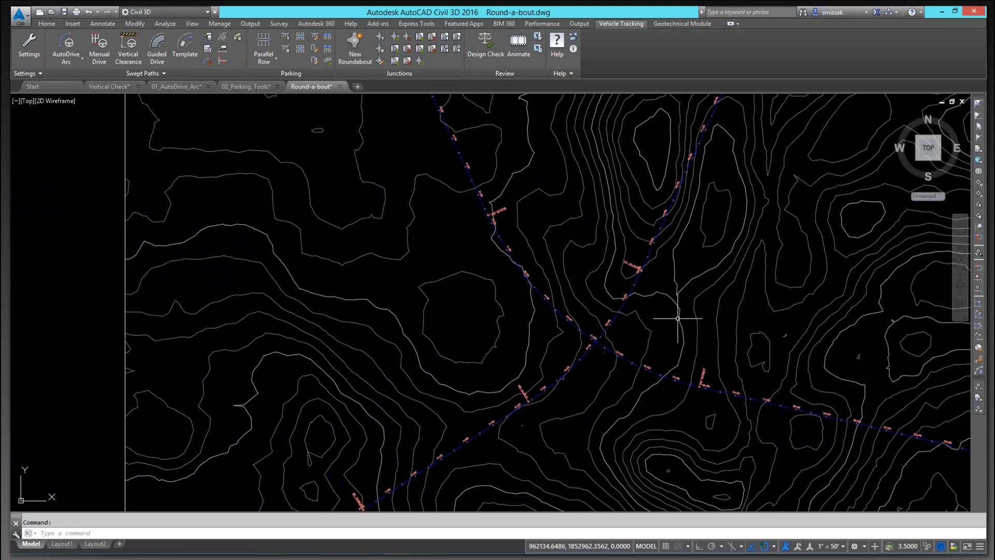
Start a new roundabout with the FHWA 2010: Rural Double Lane Roundabout standard and make it the default junction standard
left_click(354, 41)
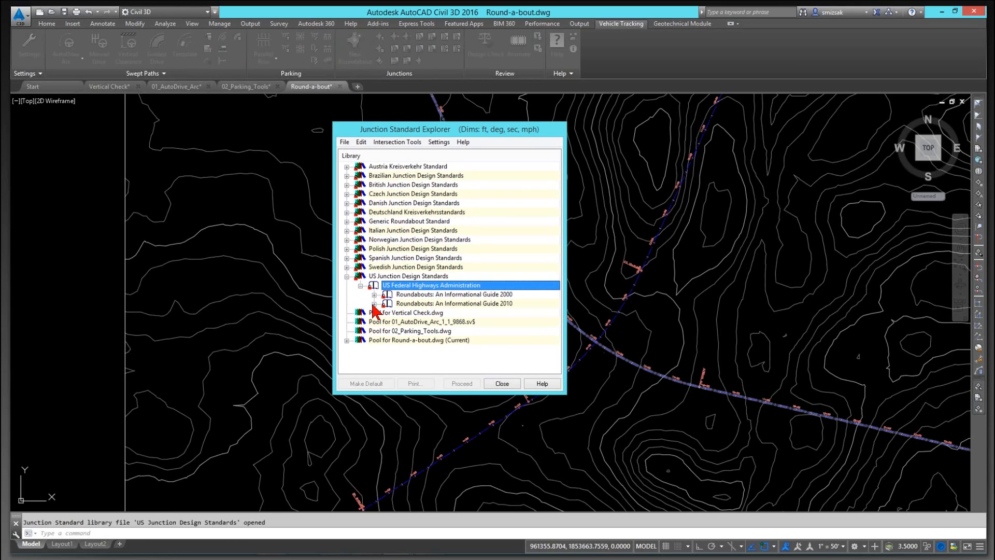
left_click(373, 304)
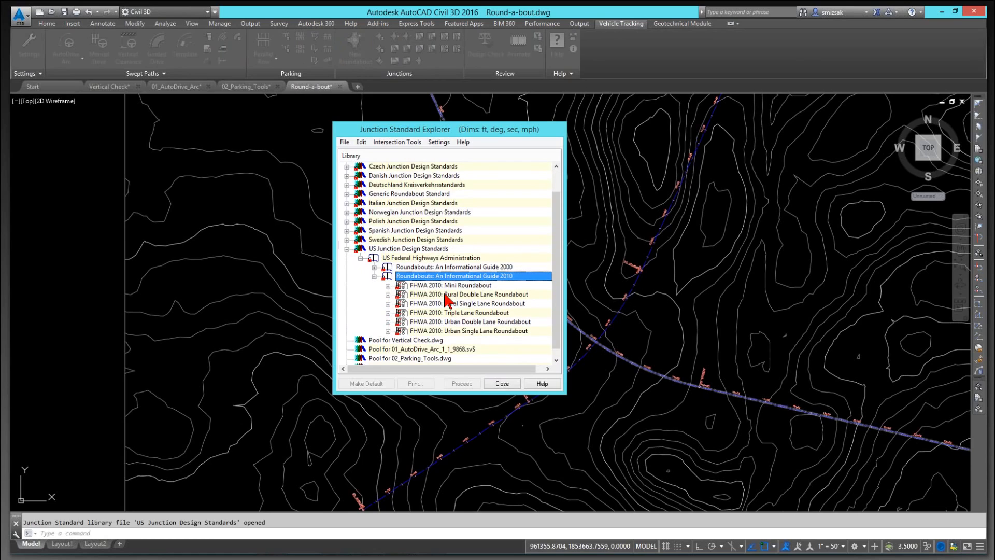
left_click(446, 294)
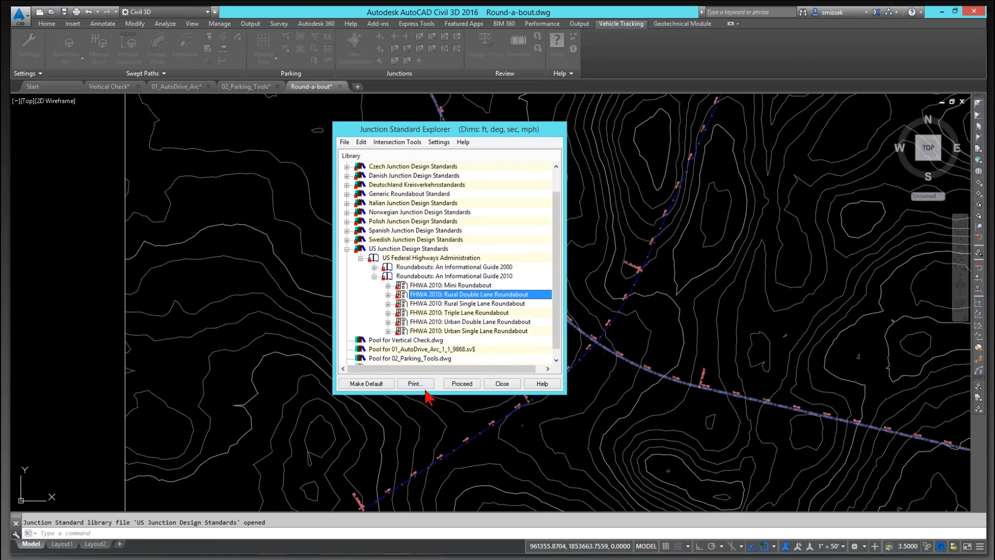
left_click(461, 384)
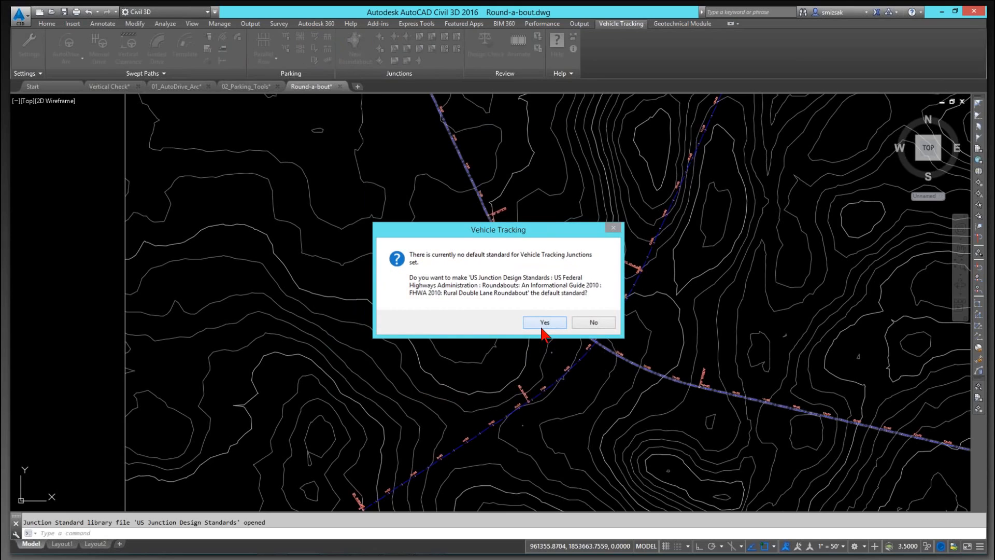
left_click(543, 323)
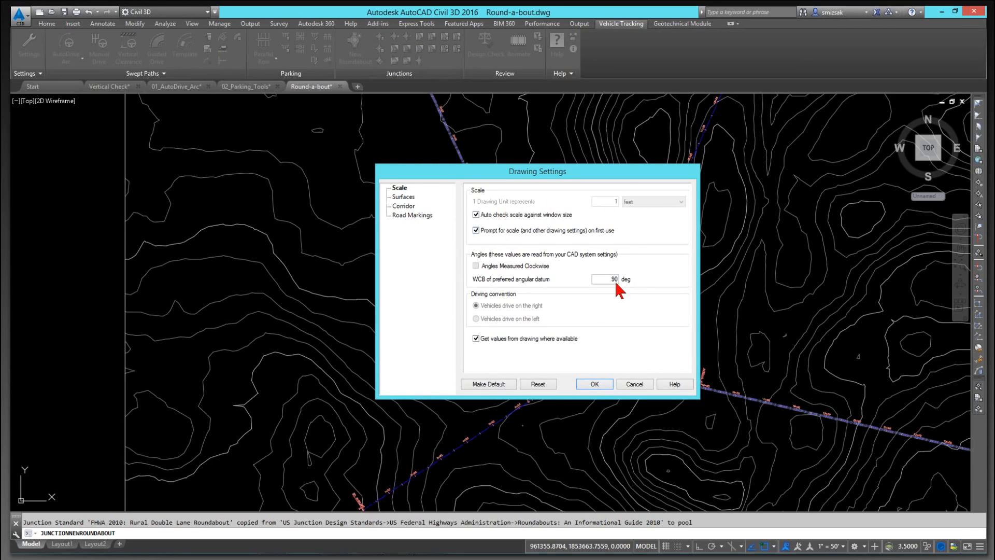
Accept the drawing and new junction settings, and place the roundabout's center just north of the two alignments' crossing
left_click(593, 384)
mouse_move(456, 171)
left_mouse_down()
mouse_move(273, 151)
mouse_move(160, 98)
mouse_move(157, 109)
left_mouse_up()
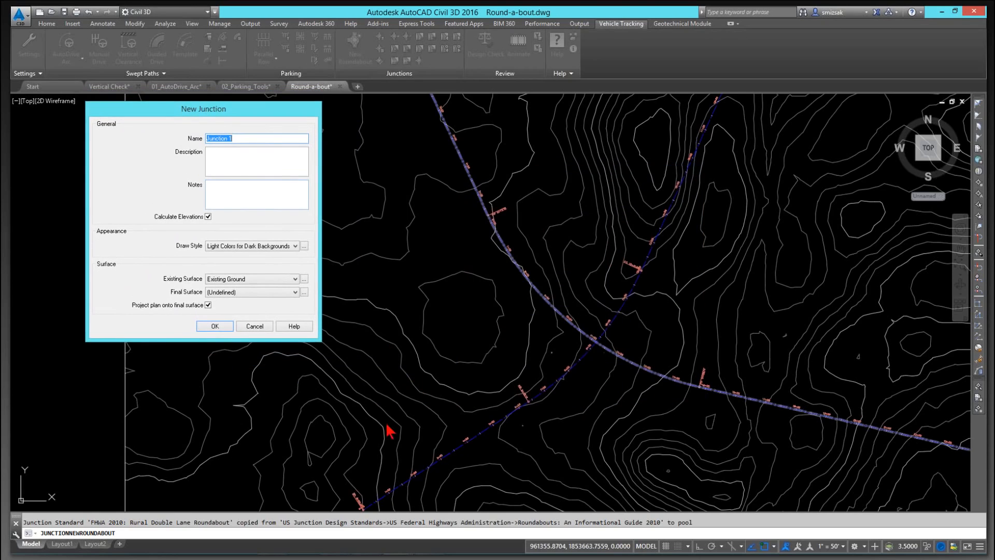
left_click(216, 326)
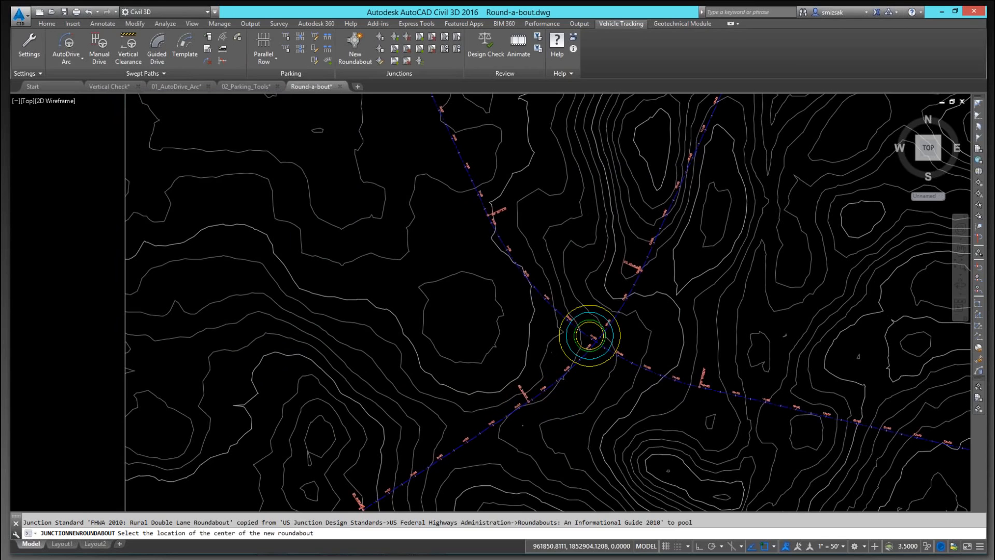
scroll(590, 335, "up", 2)
scroll(596, 342, "up", 2)
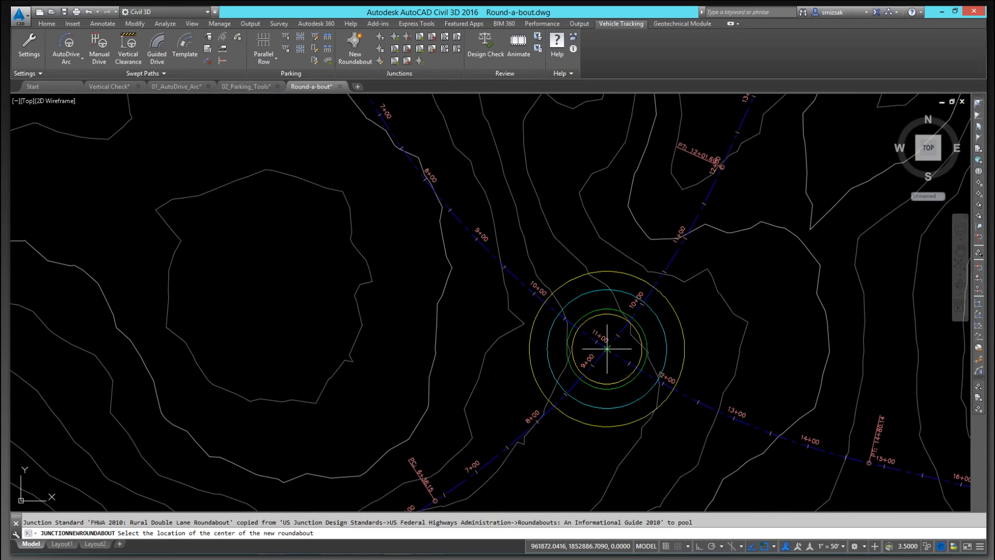
left_click(601, 308)
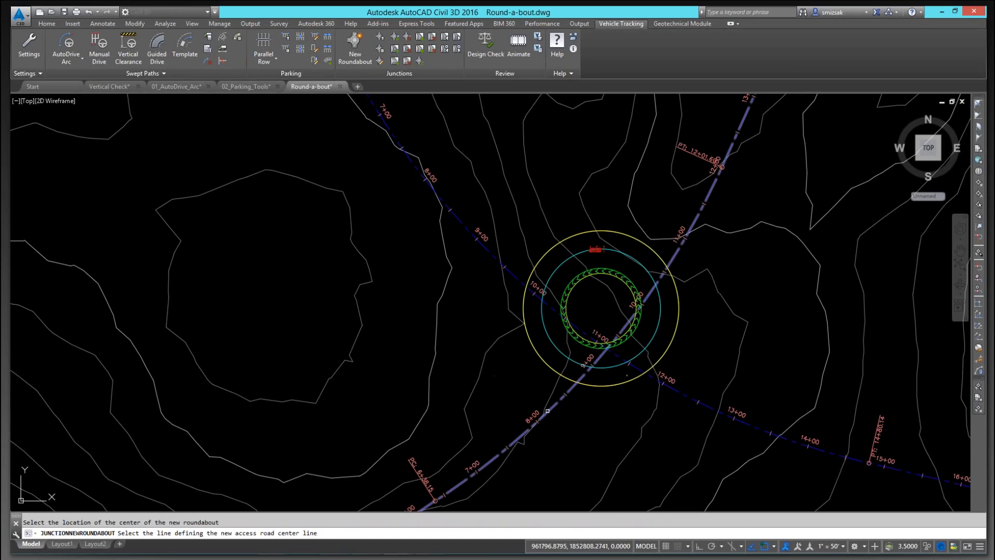
Add a roundabout leg named South on the southwestern center line and one named East on the southeastern center line
left_click(550, 411)
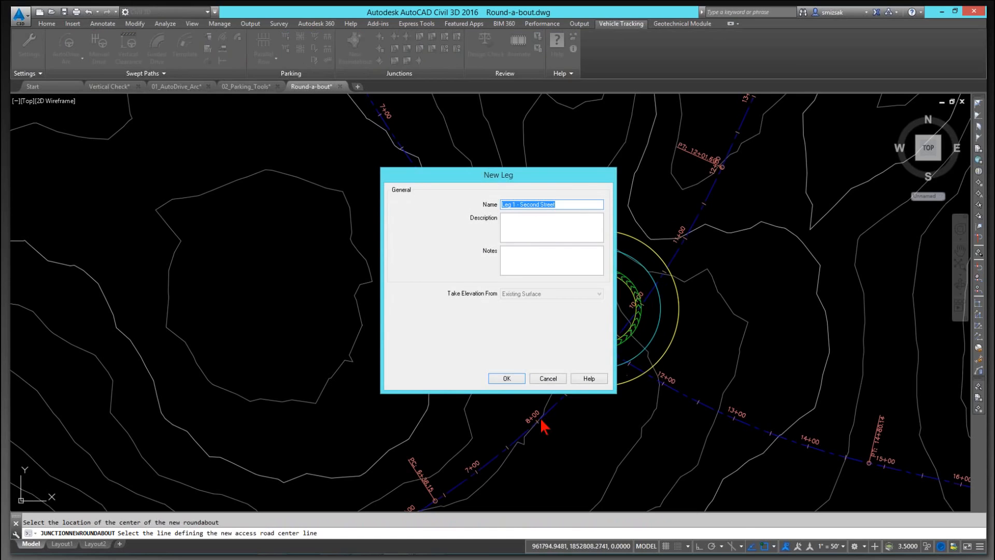
type("No")
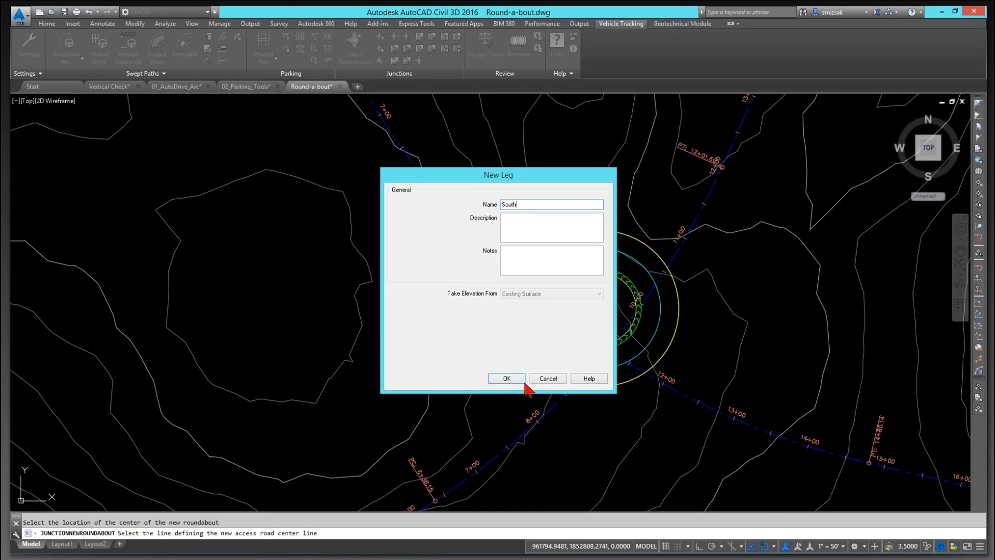
left_click(505, 378)
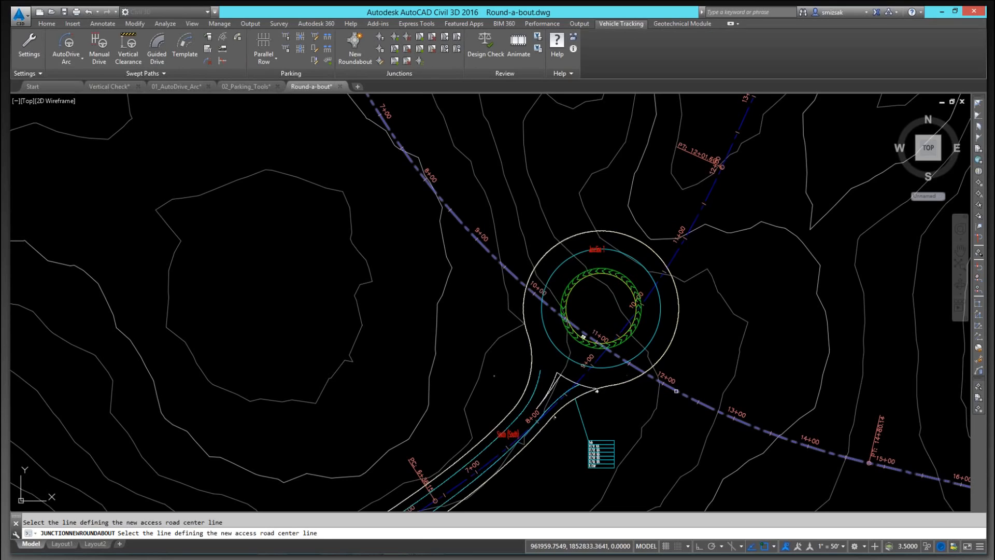
left_click(677, 392)
type("East")
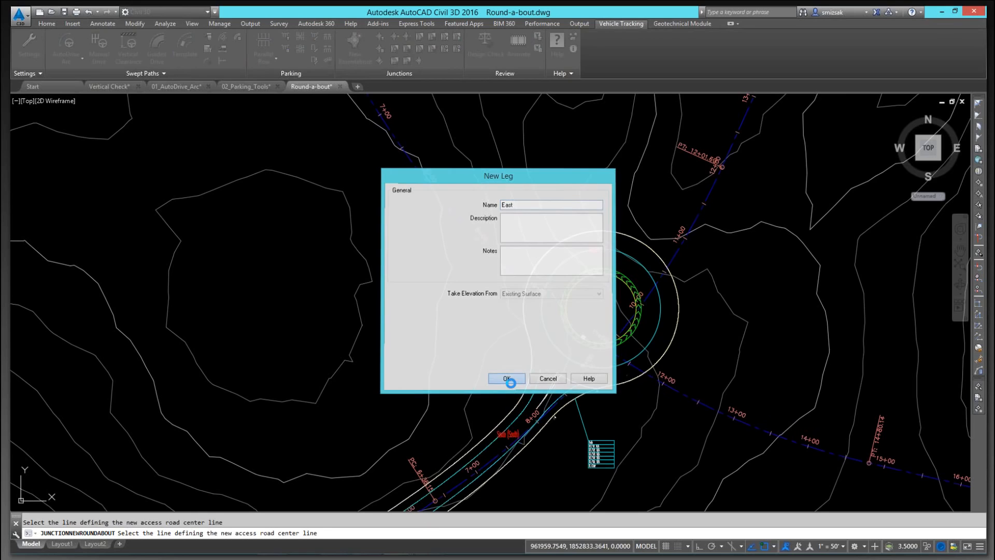
left_click(507, 378)
Add roundabout legs named North on the northeastern center line and West on the northwestern one, and finish the roundabout
left_click(673, 258)
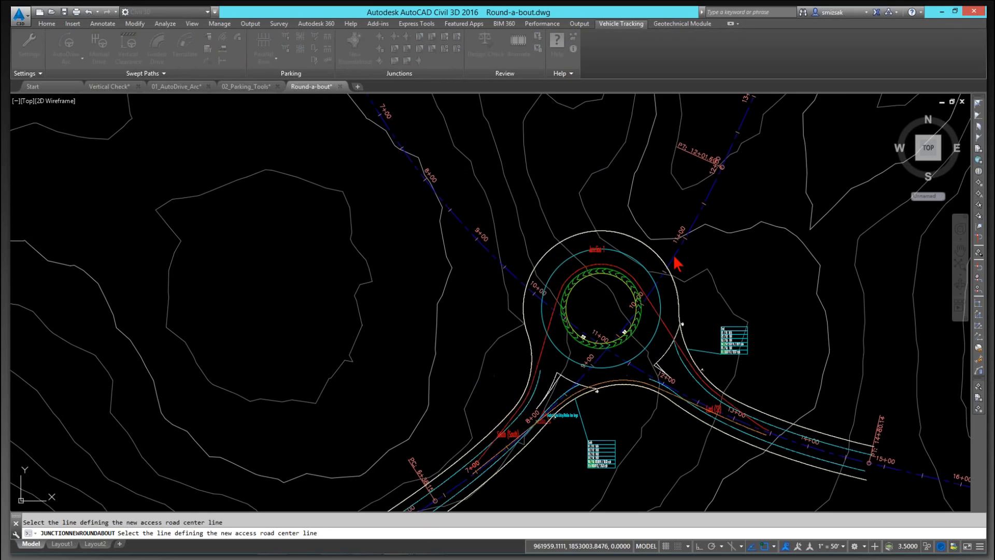
type("Nor")
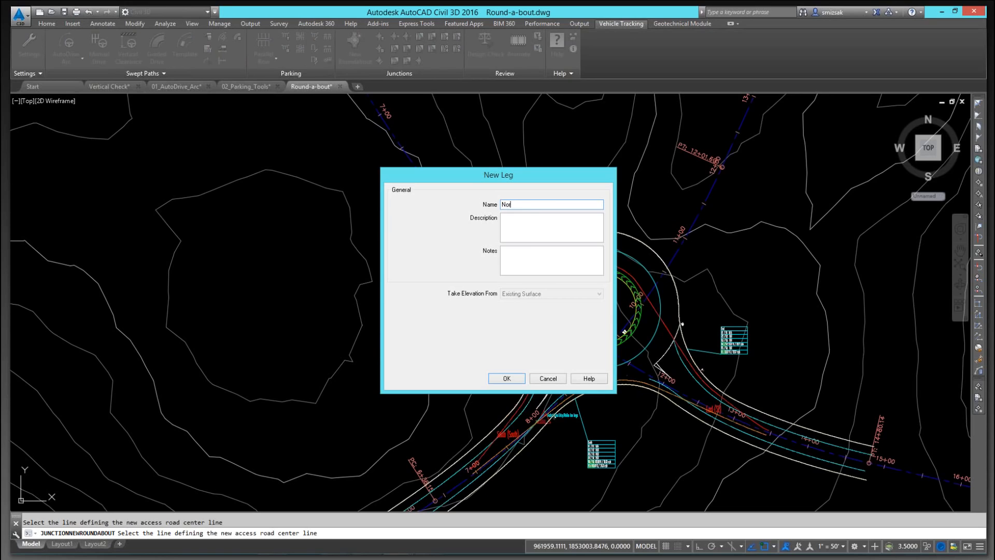
type("th")
key("Return")
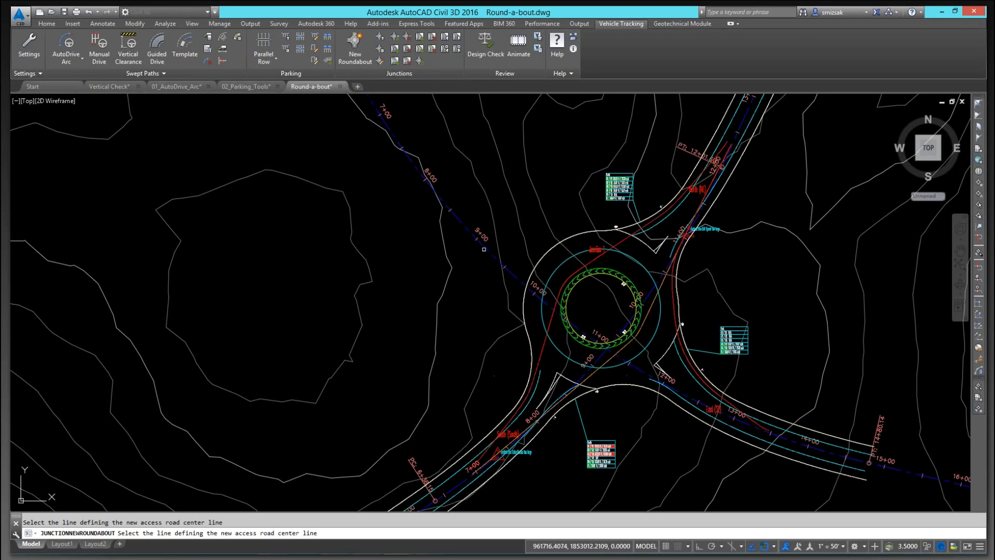
left_click(484, 246)
type("Wes")
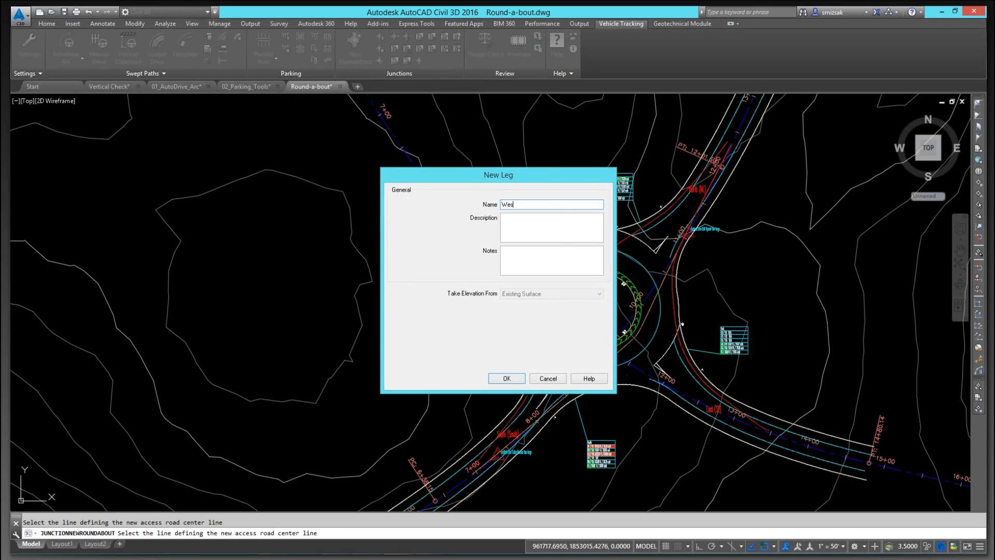
type("t")
key("Return")
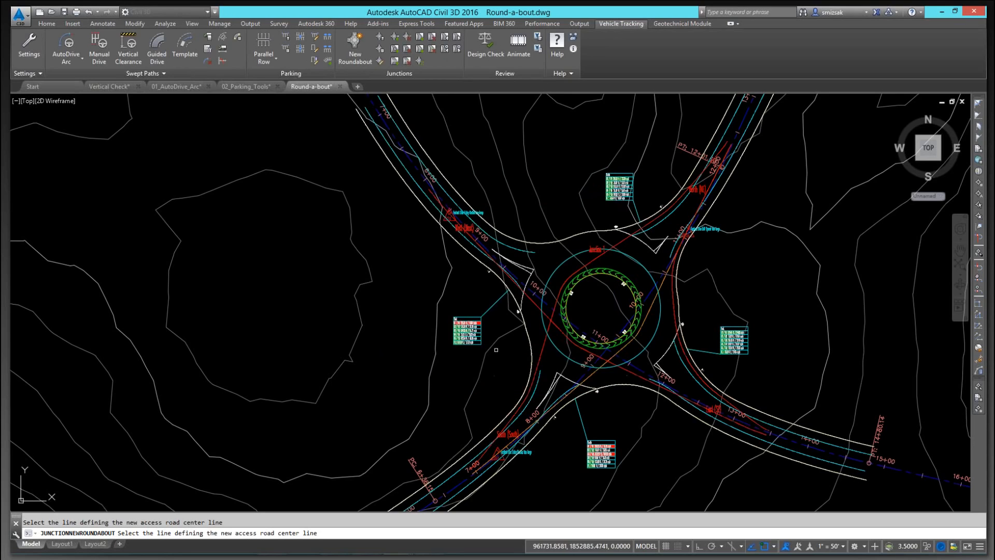
key("Escape")
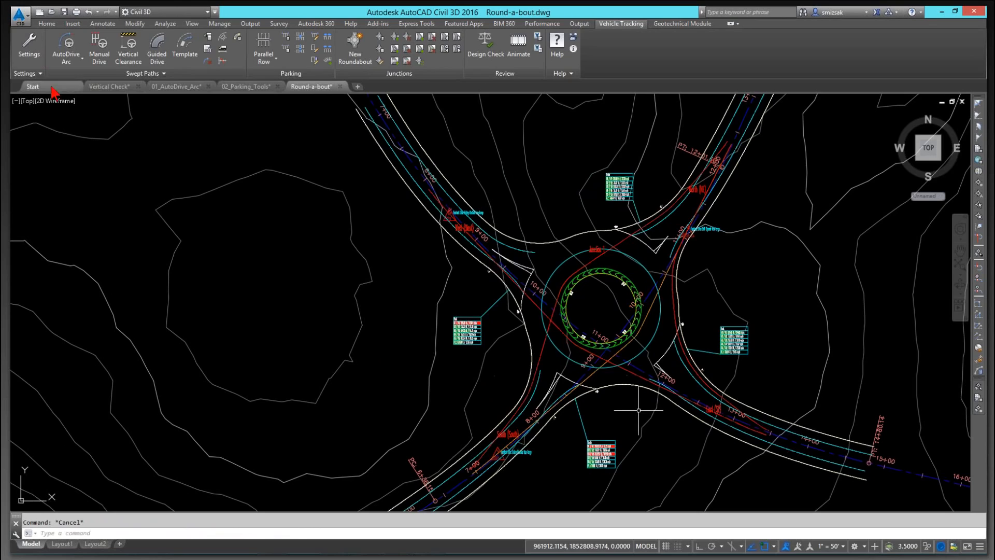
Turn on Create Alignments in the junction corridor drawing settings, and regenerate the whole drawing with REA
left_click(33, 72)
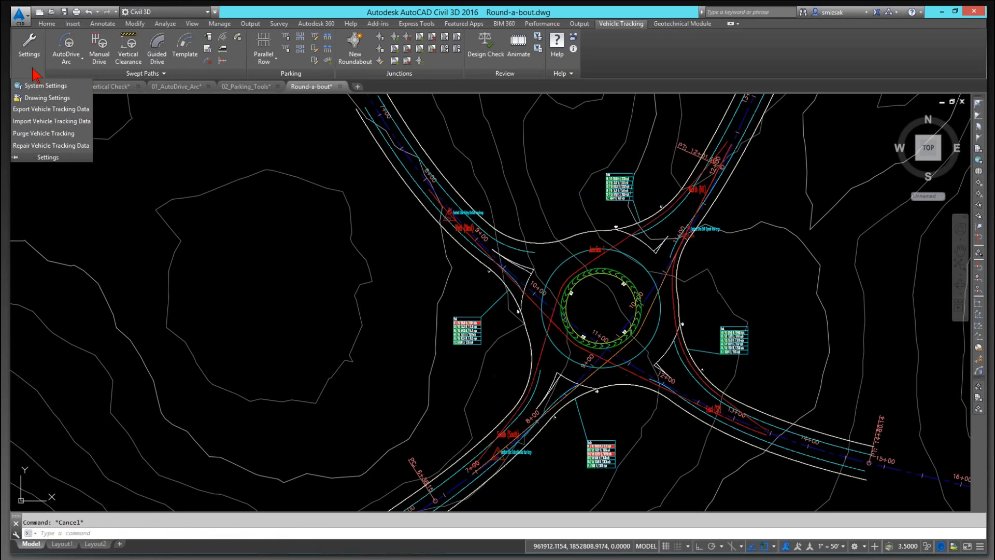
left_click(49, 98)
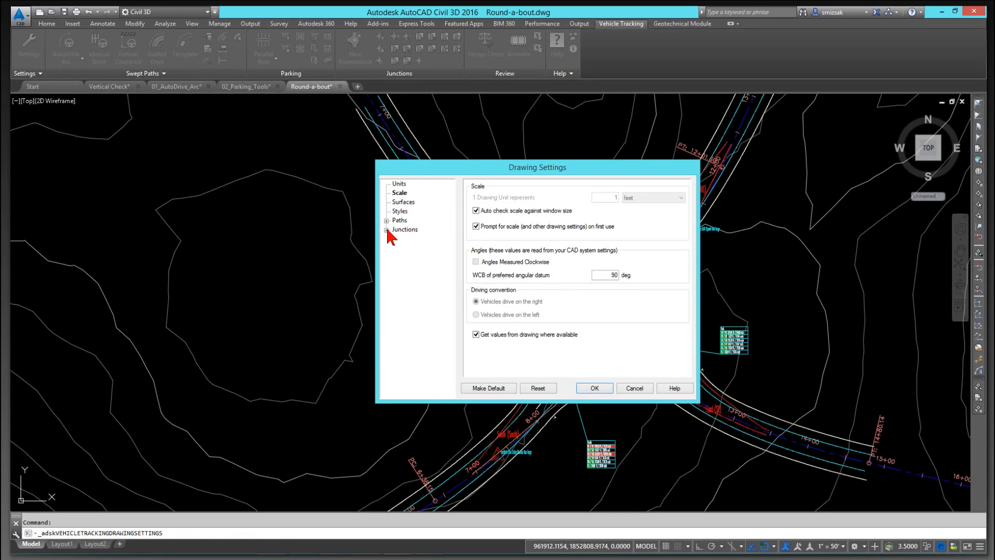
double_click(403, 230)
left_click(413, 239)
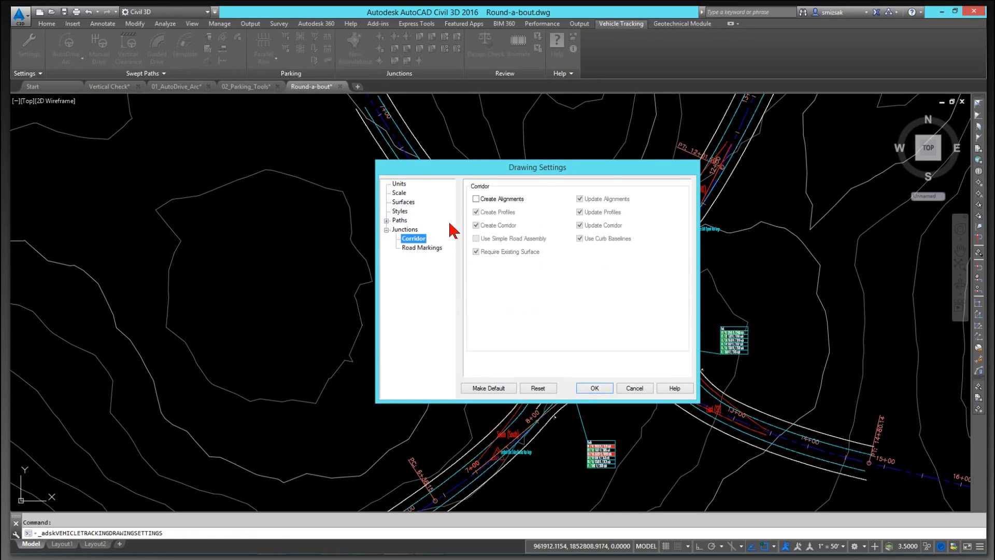
left_click(475, 199)
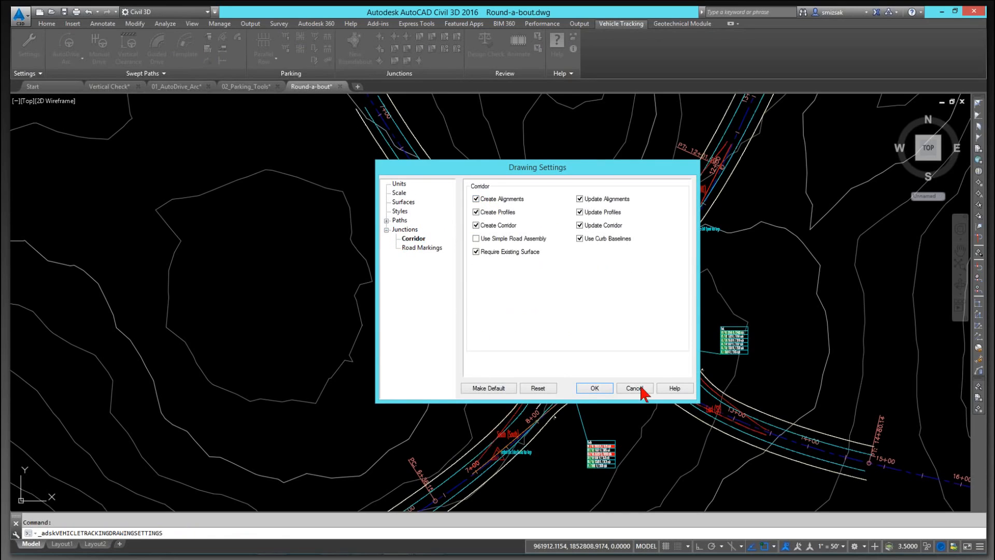
left_click(597, 390)
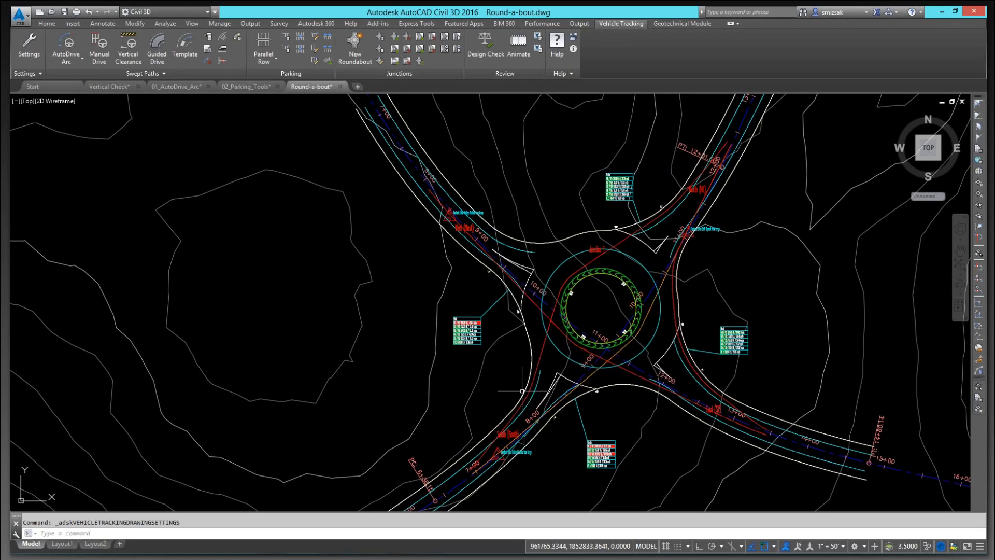
type("rea")
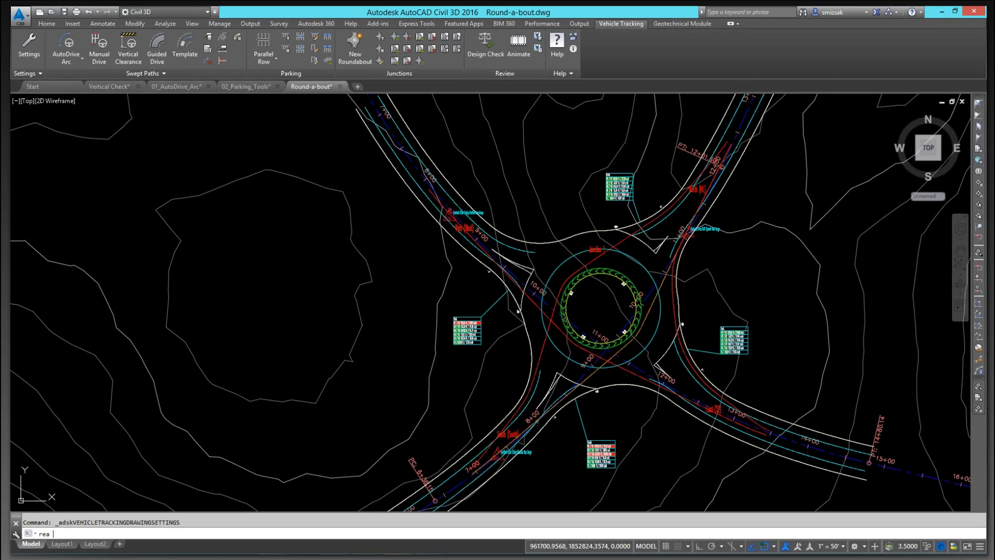
key("Return")
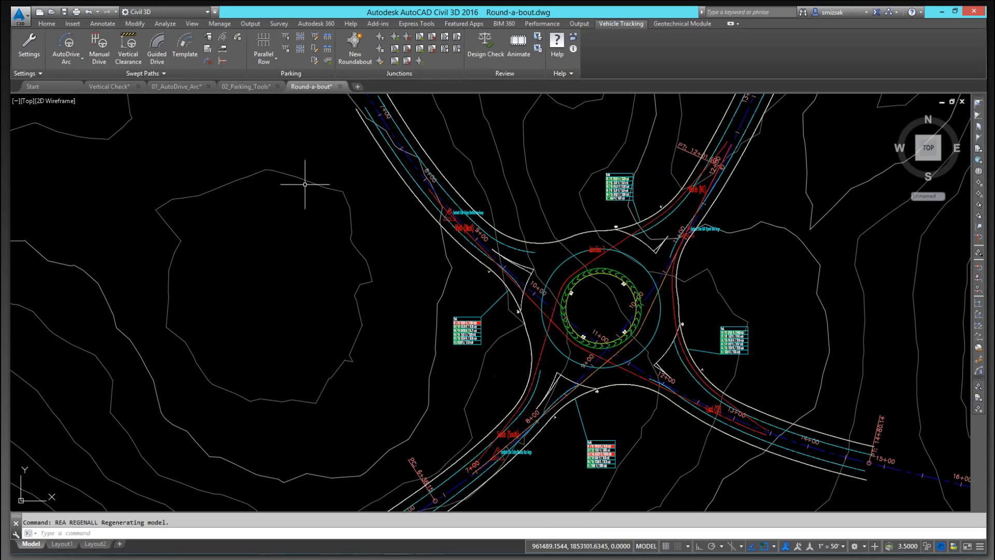
left_click(403, 167)
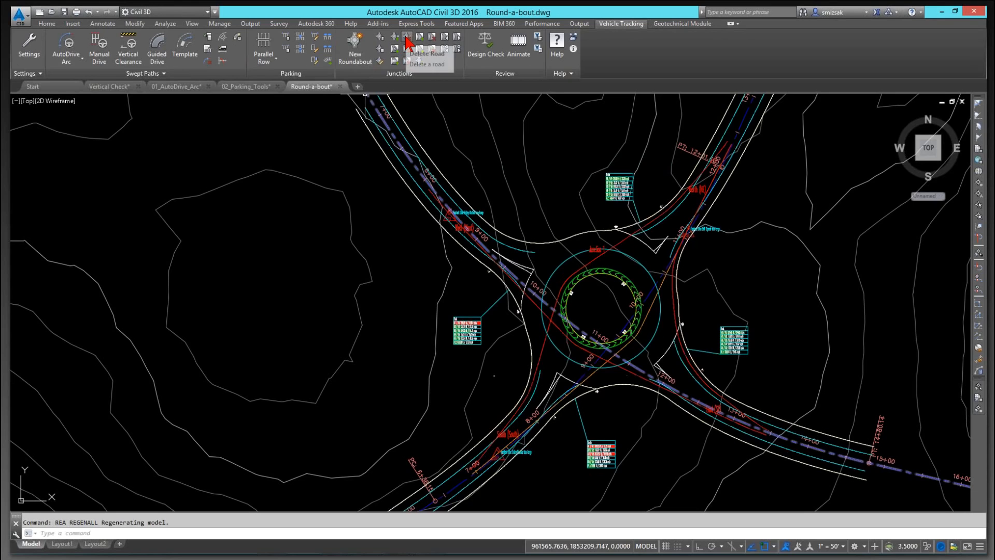
left_click(406, 39)
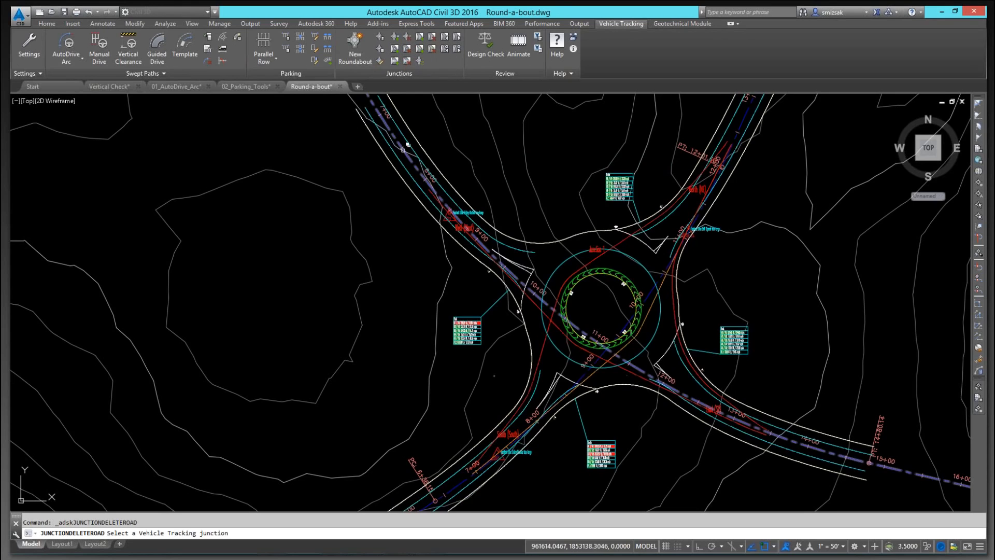
left_click(400, 161)
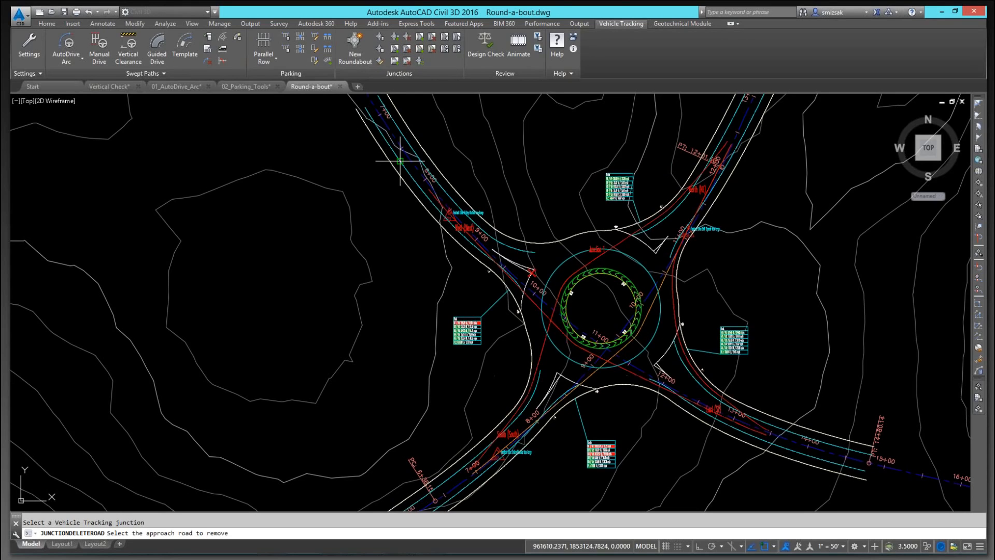
left_click(400, 161)
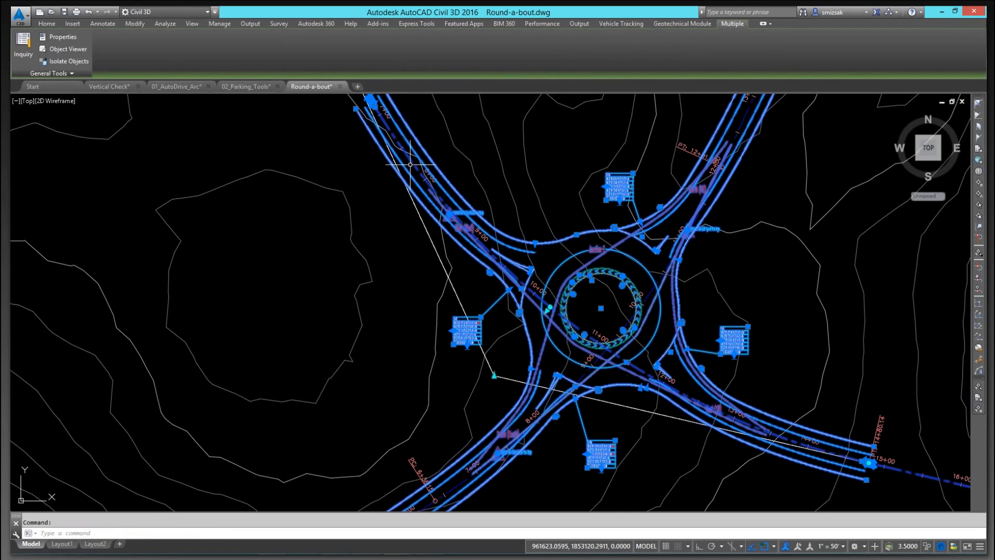
key("Escape")
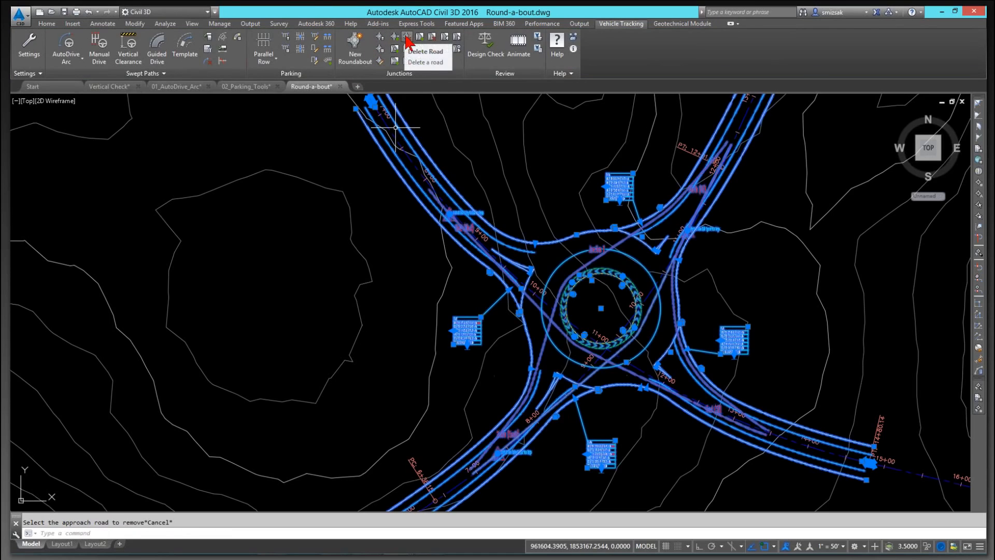
Remove the South, East and North approach roads from the roundabout with Delete Road
left_click(407, 37)
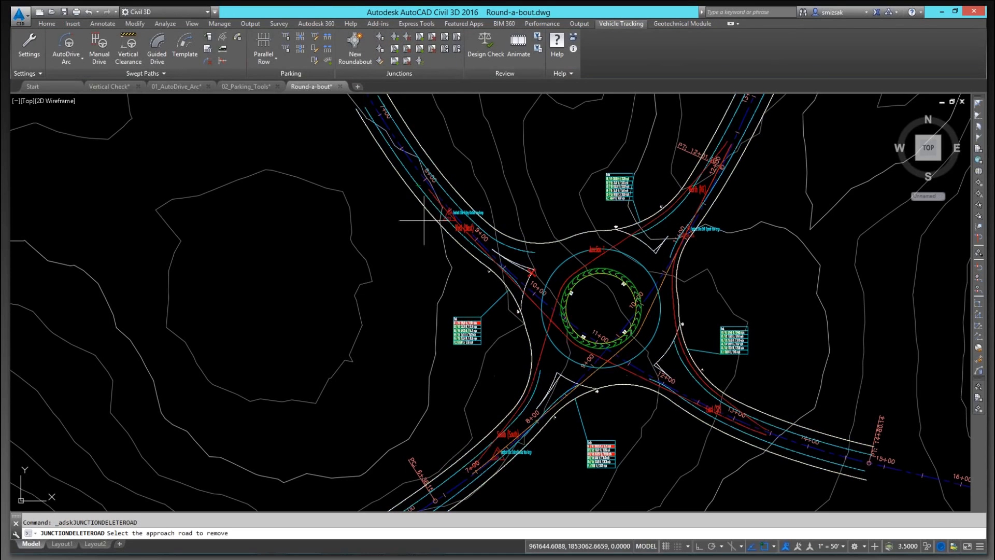
left_click(561, 374)
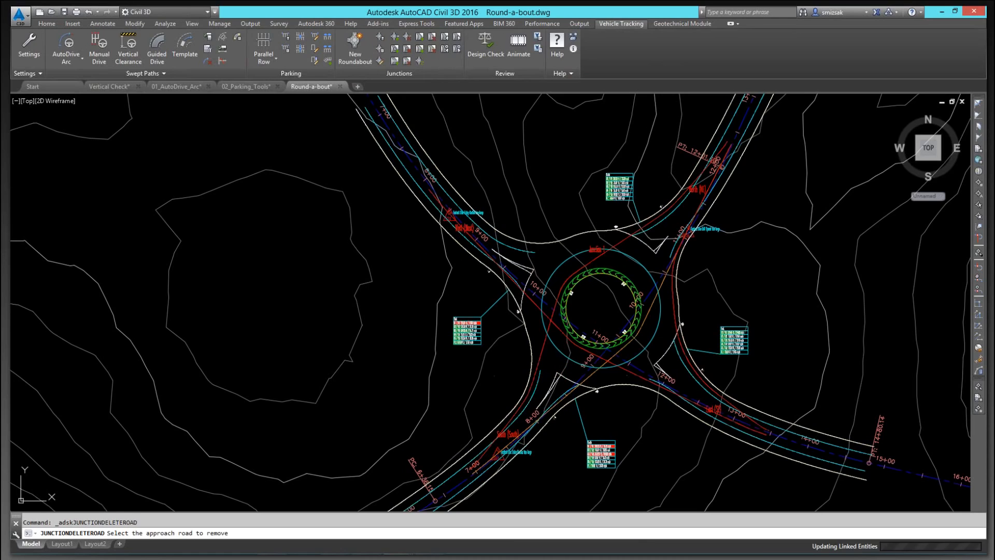
left_click(656, 362)
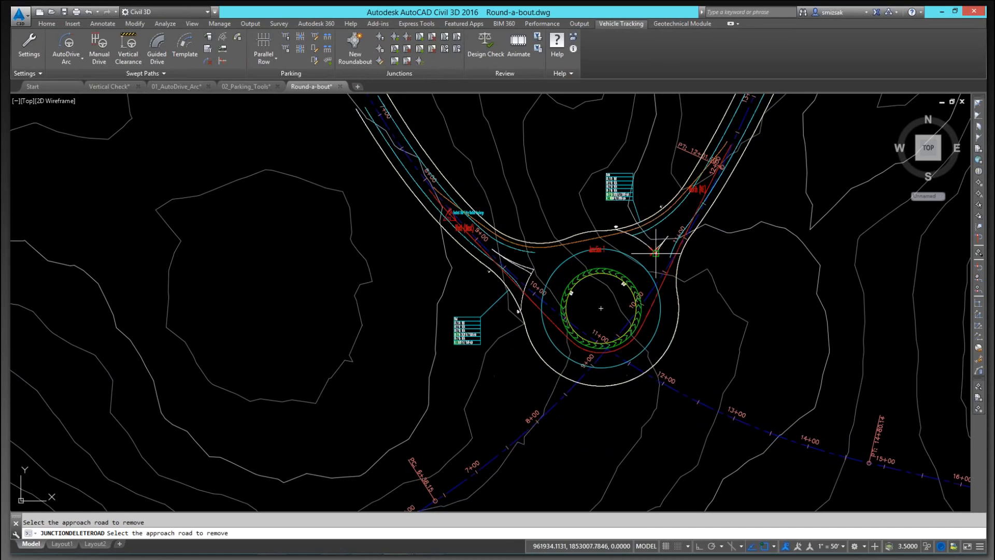
Add new roundabout legs on the southeastern and southwestern center lines, keeping the names Leg 2 - First Street and Leg 3 - Second Street
left_click(396, 42)
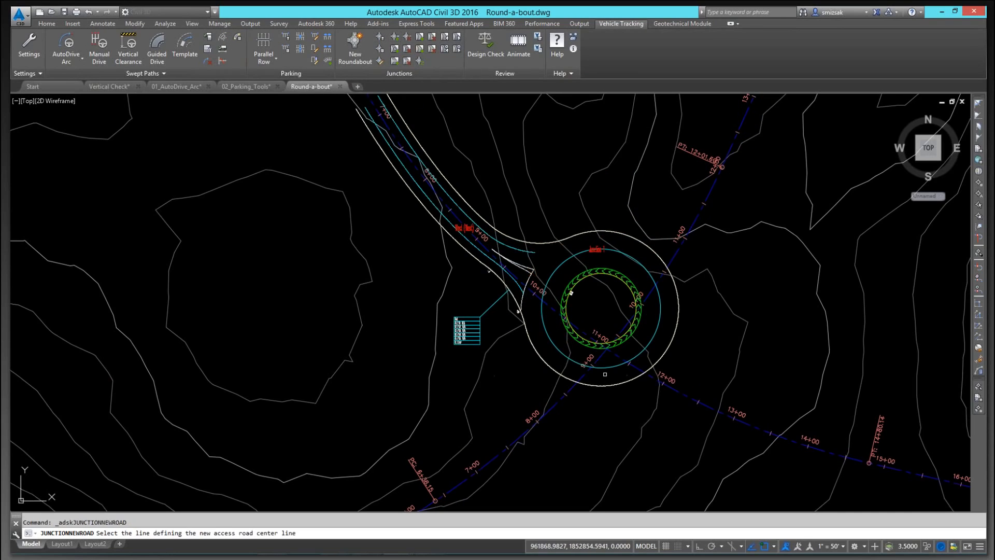
left_click(670, 389)
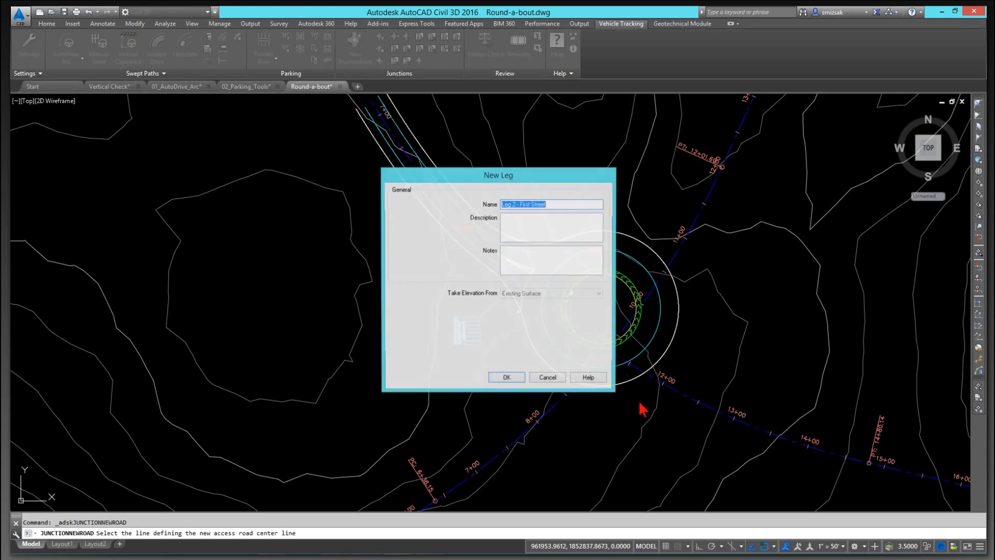
left_click(507, 379)
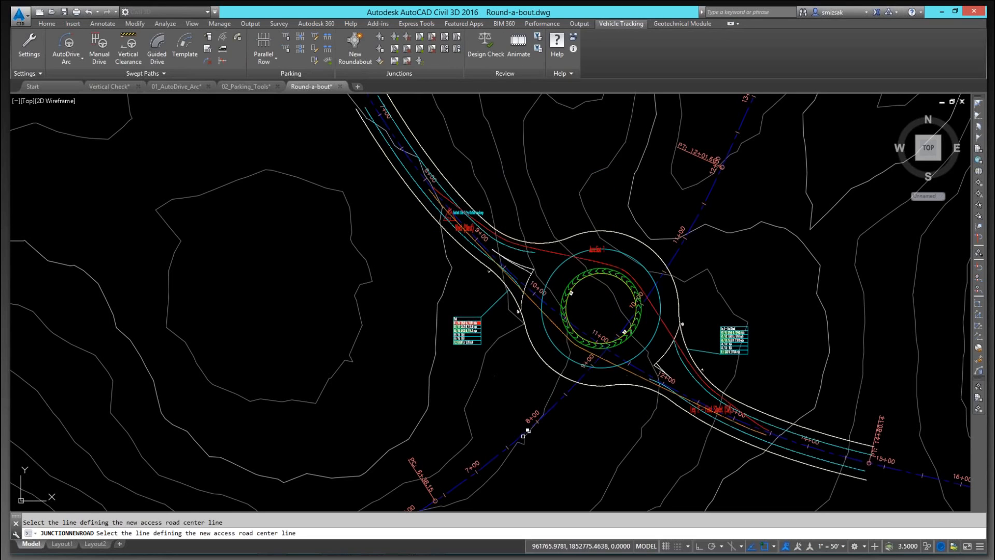
left_click(523, 444)
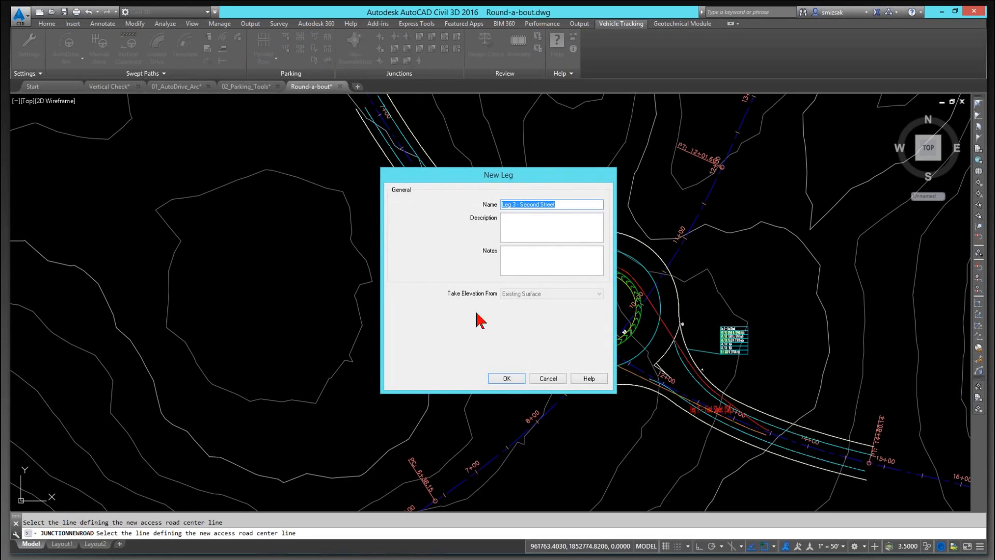
left_click(508, 381)
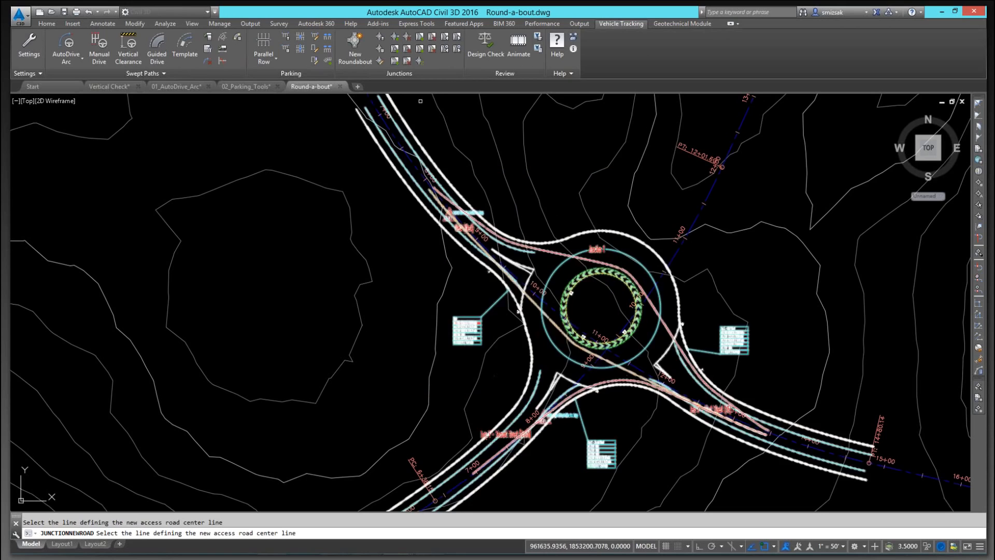
Place rumble strips on the Second Street, First Street and West legs of the roundabout, and end the command
left_click(421, 37)
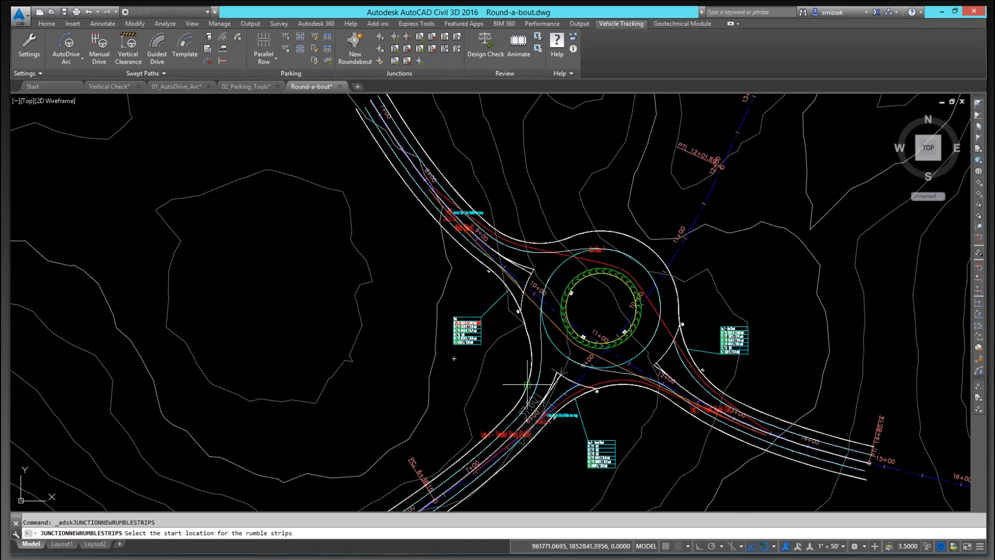
left_click(534, 428)
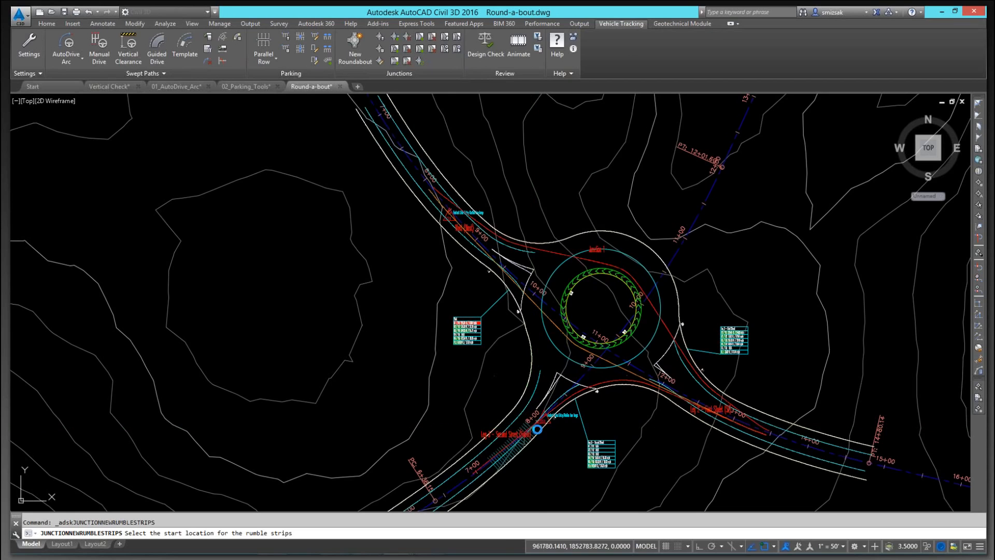
left_click(714, 395)
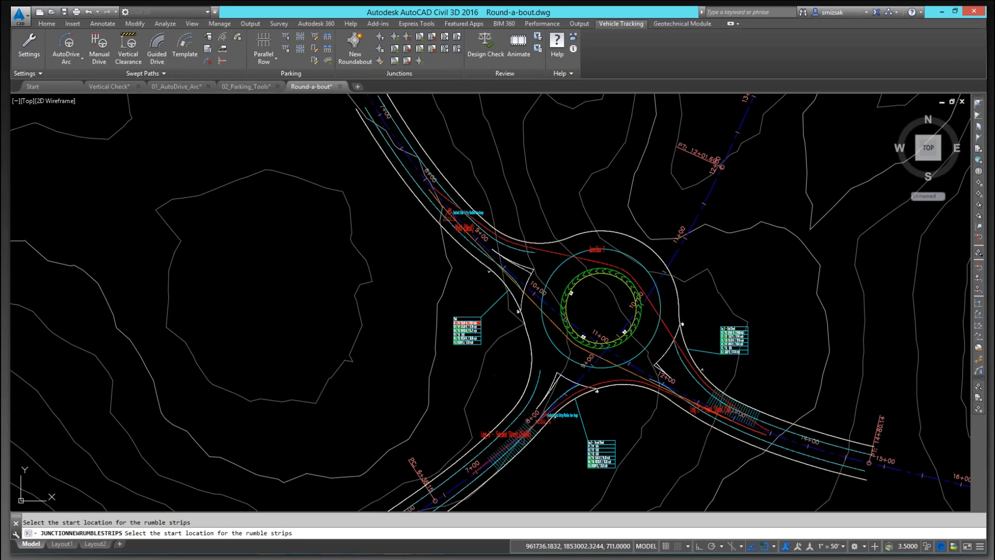
left_click(495, 260)
key("Escape")
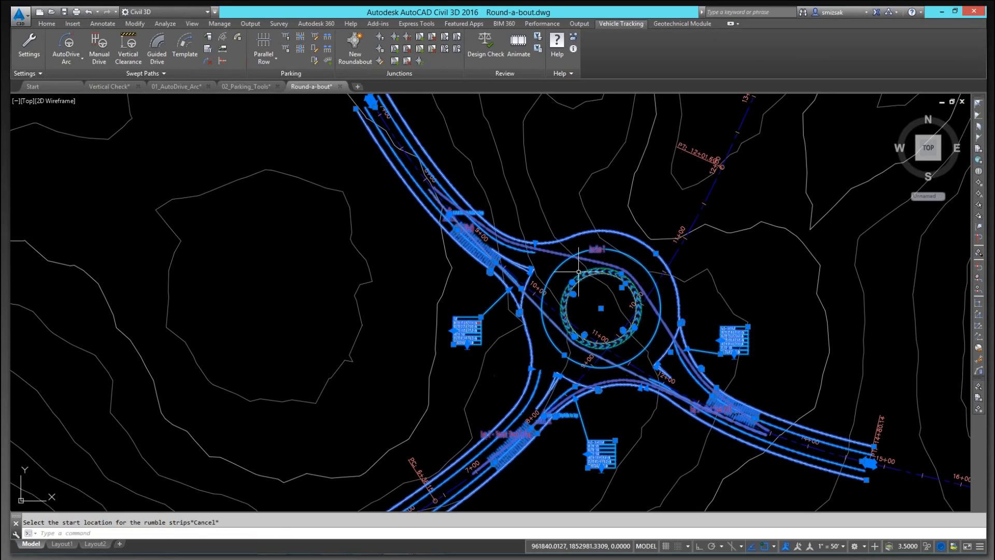
Open the roundabout's junction properties, expand its three legs, and set the West approach road's design speed to 25 mph
left_click(380, 62)
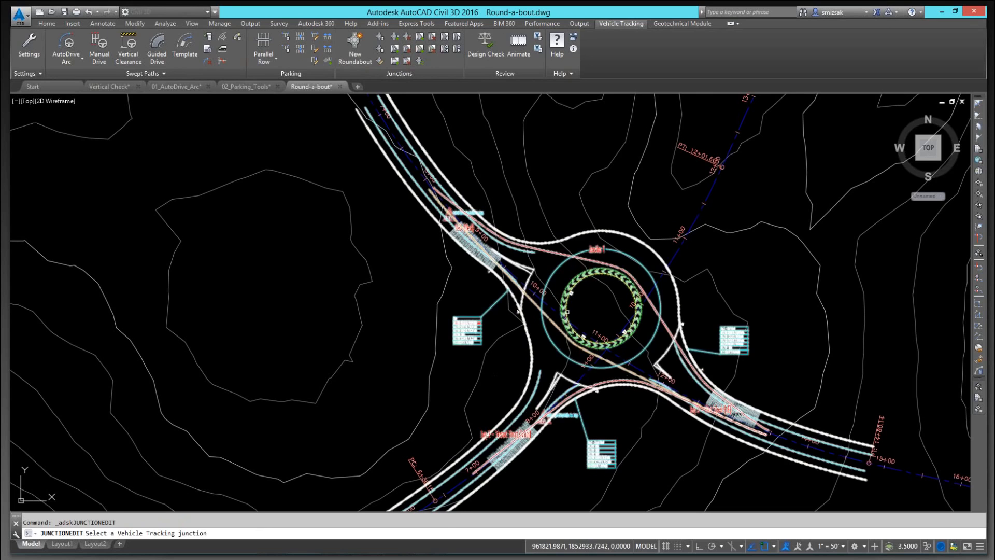
left_click(564, 316)
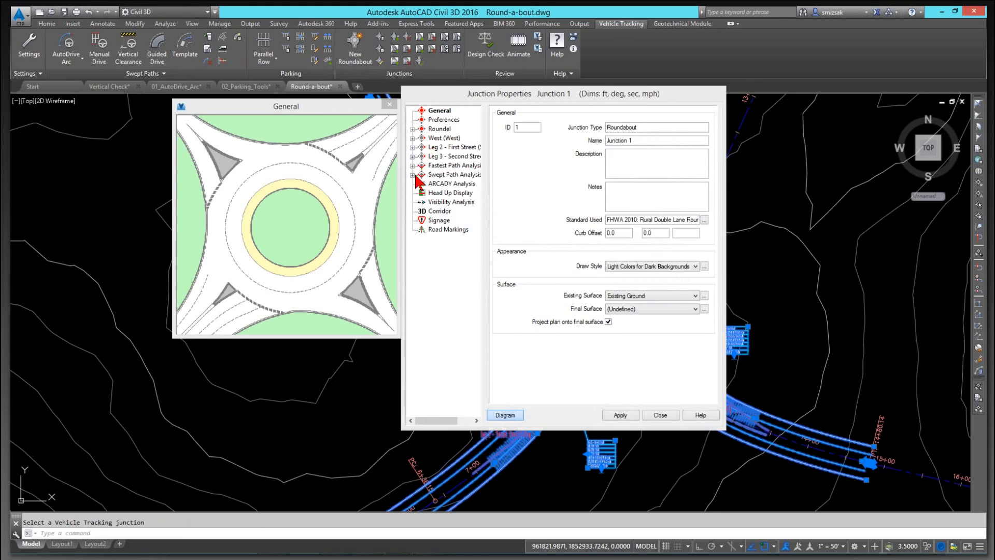
left_click(412, 138)
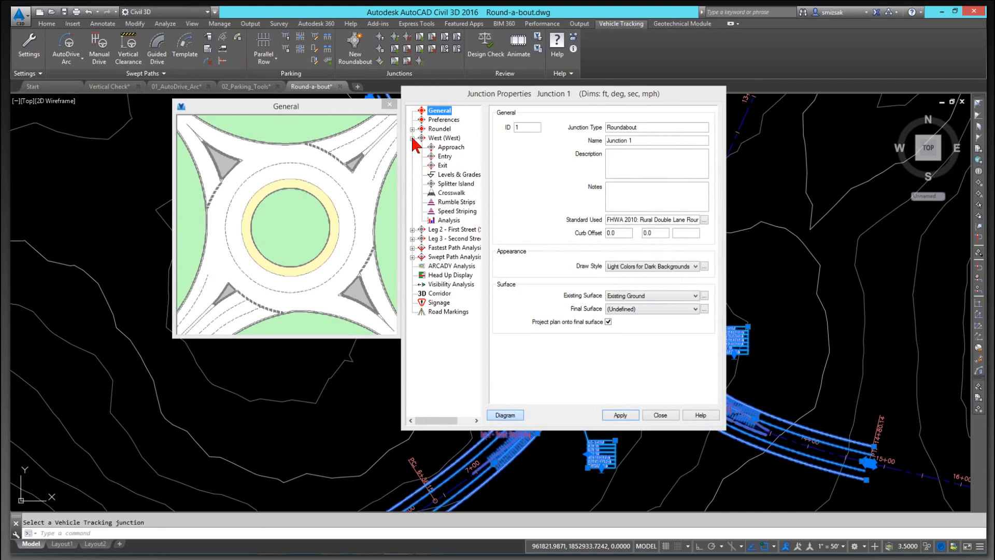
left_click(412, 230)
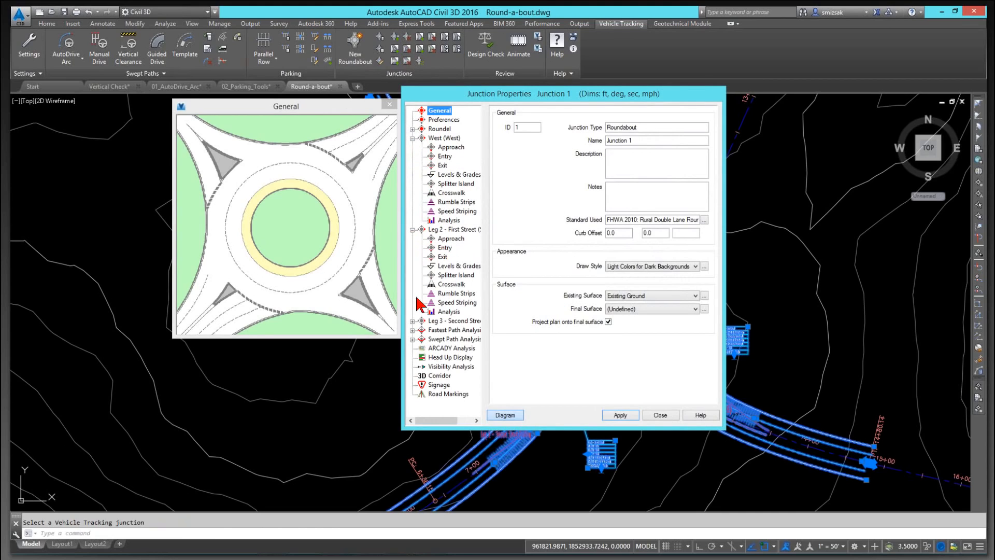
left_click(412, 320)
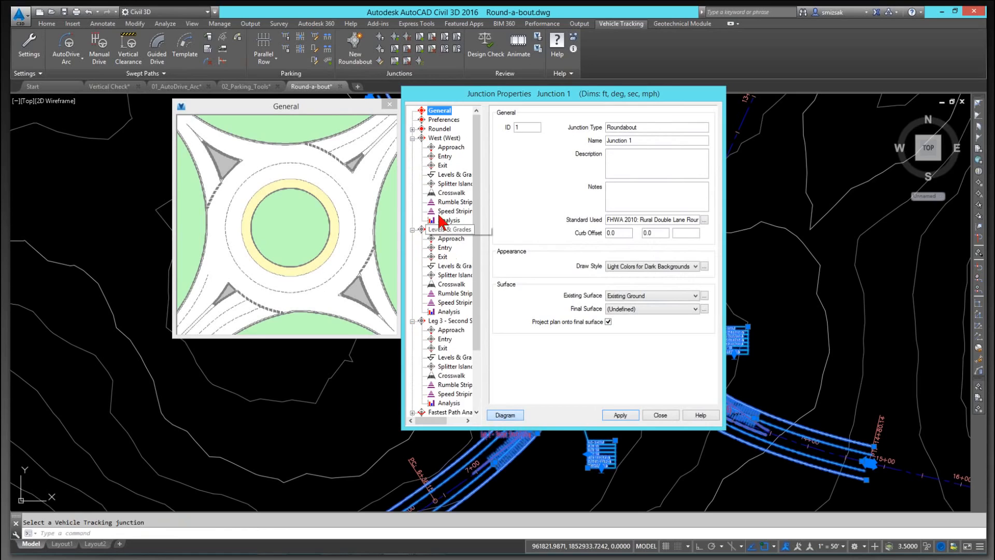
left_click(449, 147)
left_click_drag(628, 141, 471, 137)
type("25")
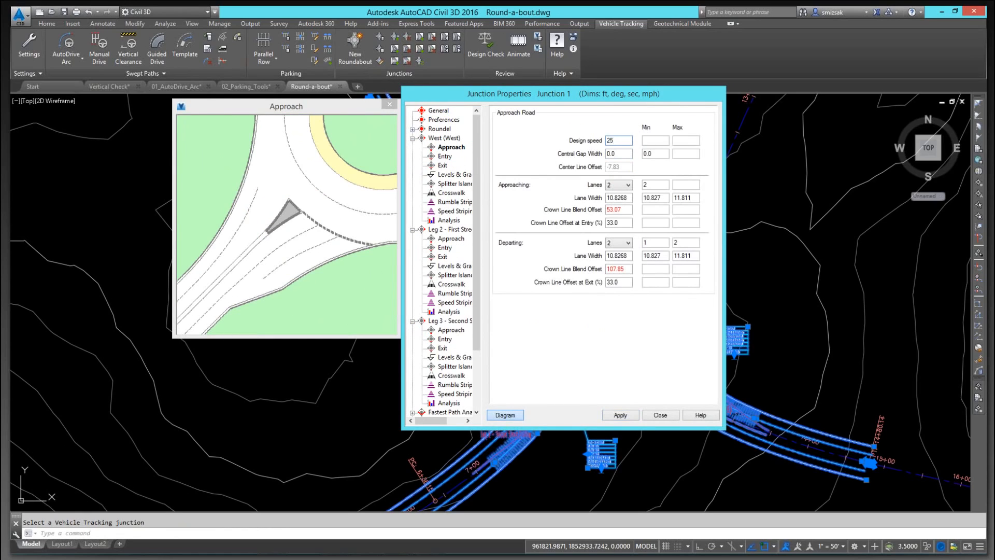
Set the West leg's approaching lanes to 3, apply the change to the roundabout, and close its properties
left_click(626, 154)
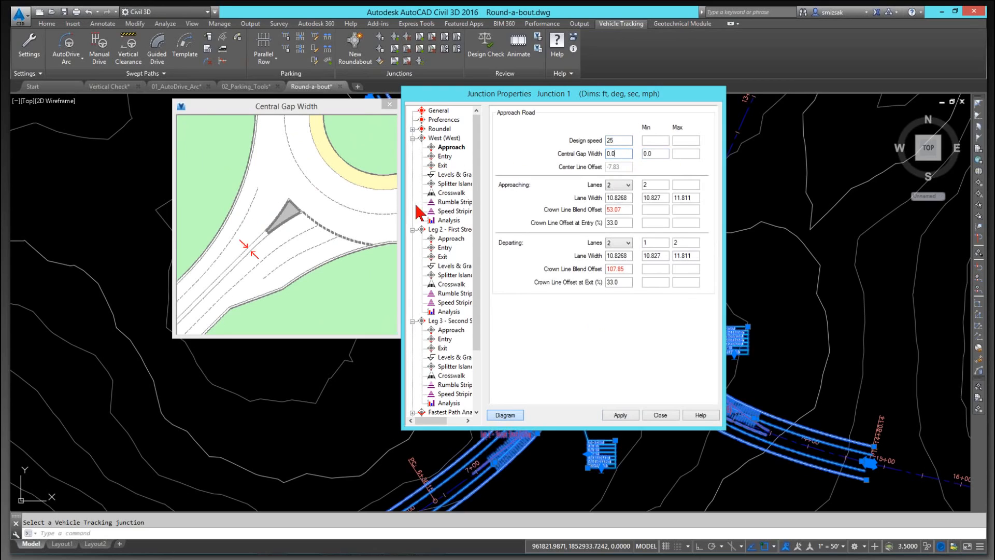
left_click(628, 186)
left_click(619, 210)
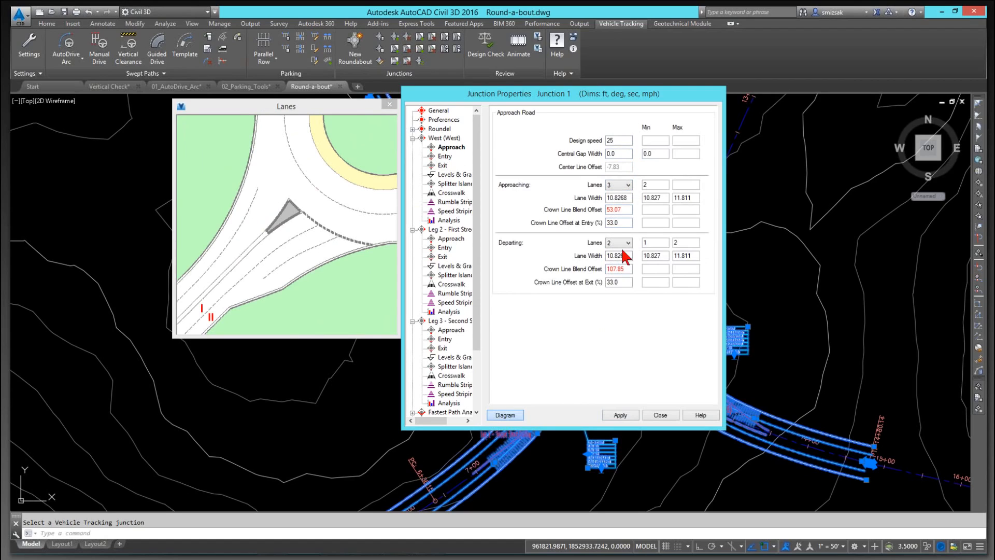
left_click(626, 209)
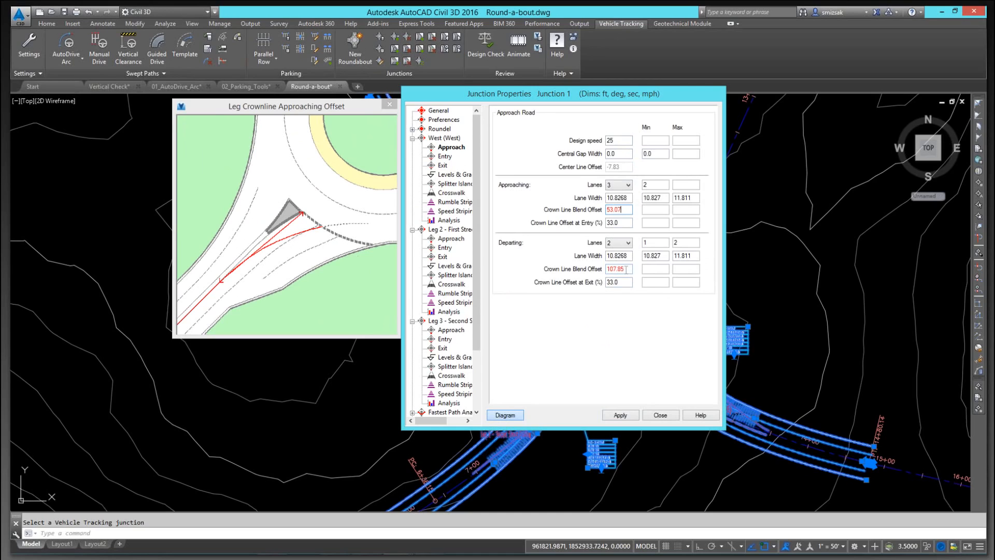
left_click(621, 416)
left_click(661, 415)
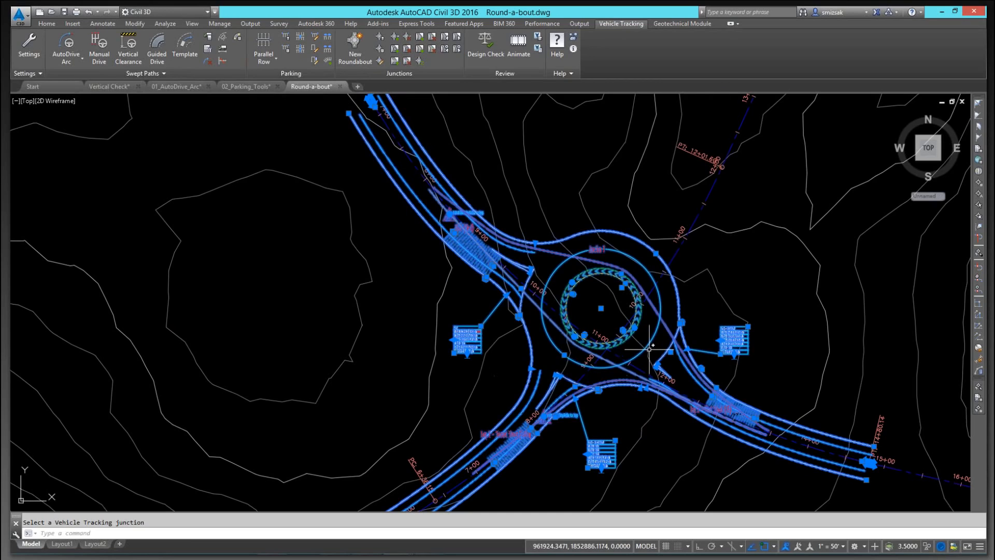
key("Escape")
Start AutoDrive Arc with the library's Rear-Load Garbage Truck, accept the 1-foot drawing unit scale, and position the truck on the southeastern leg
scroll(562, 369, "down", 3)
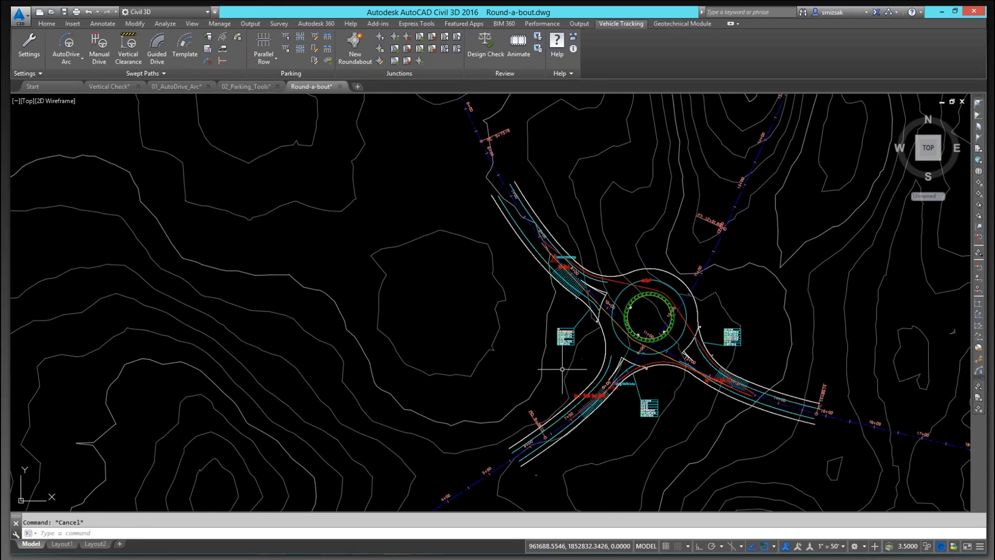
middle_click_drag(563, 369, 549, 330)
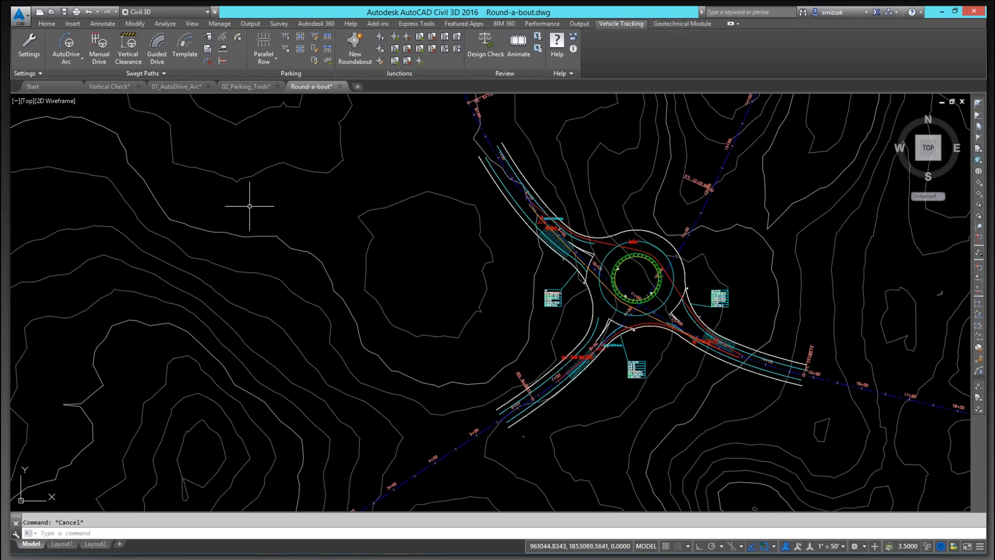
mouse_move(702, 278)
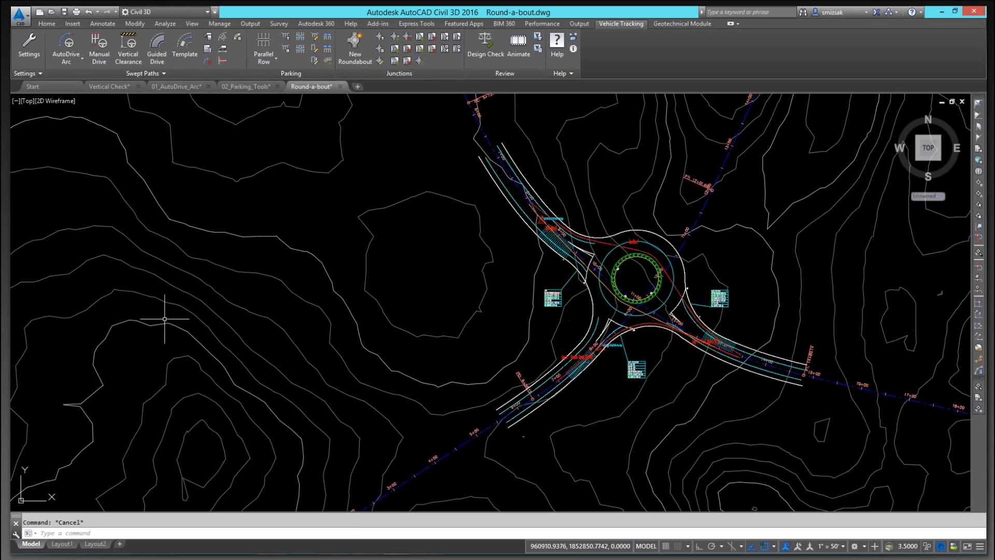
mouse_move(731, 460)
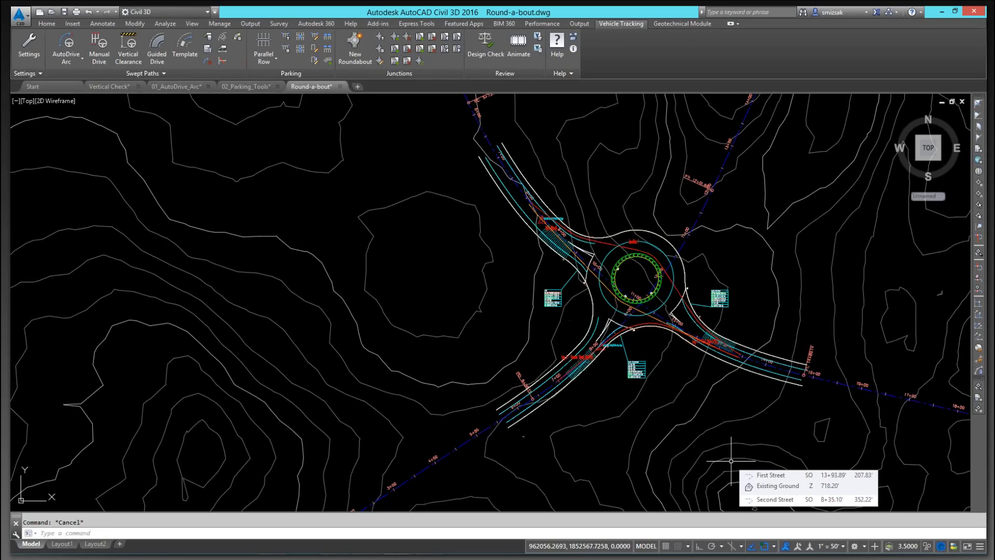
left_click(66, 43)
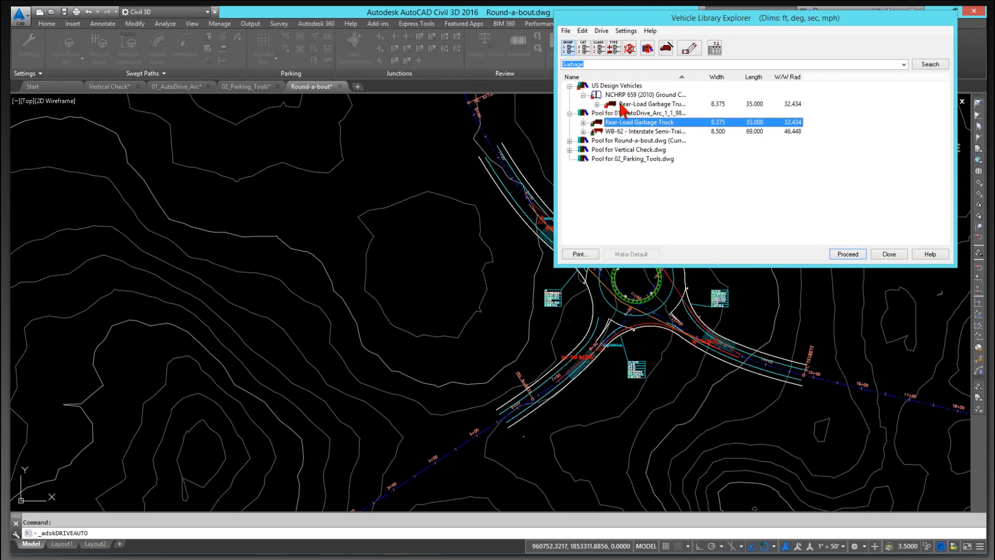
left_click(620, 104)
left_click(850, 254)
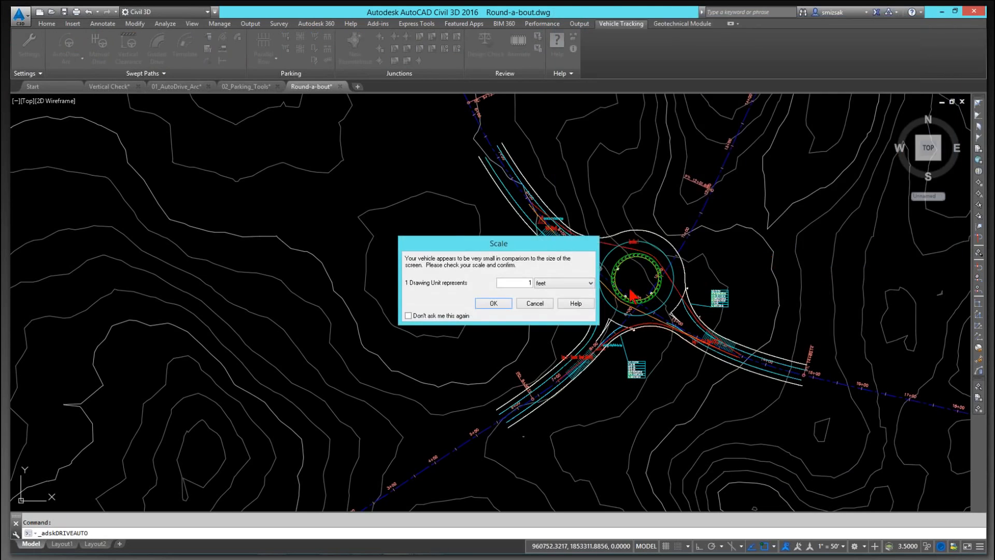
left_click(493, 303)
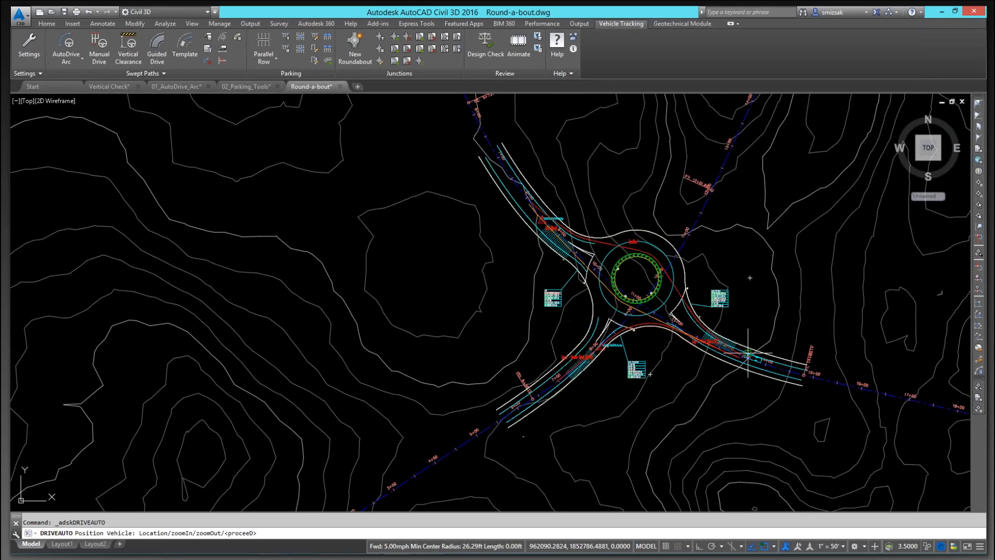
left_click(749, 354)
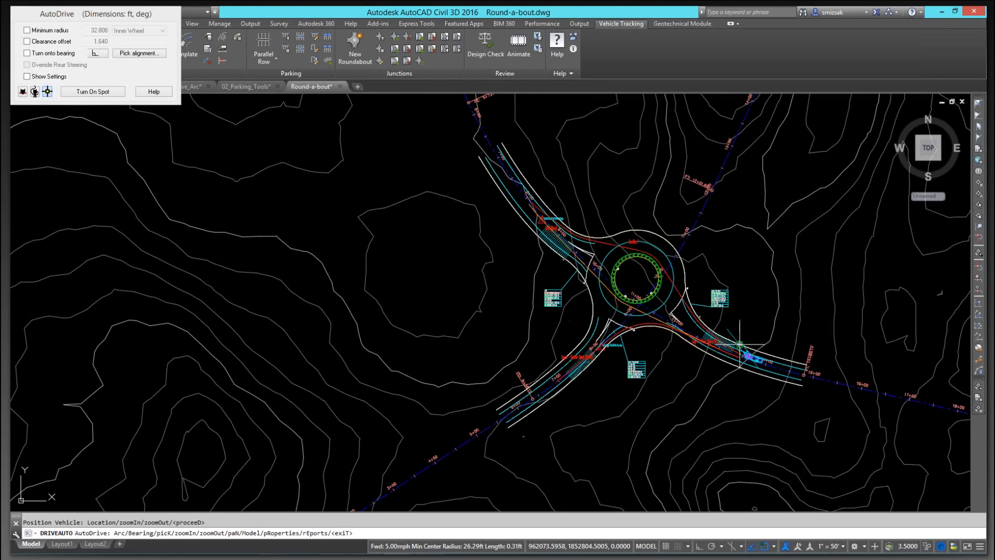
Drive the garbage truck from the southeastern leg around the north side of the roundabout and out along the West leg
scroll(746, 332, "up", 5)
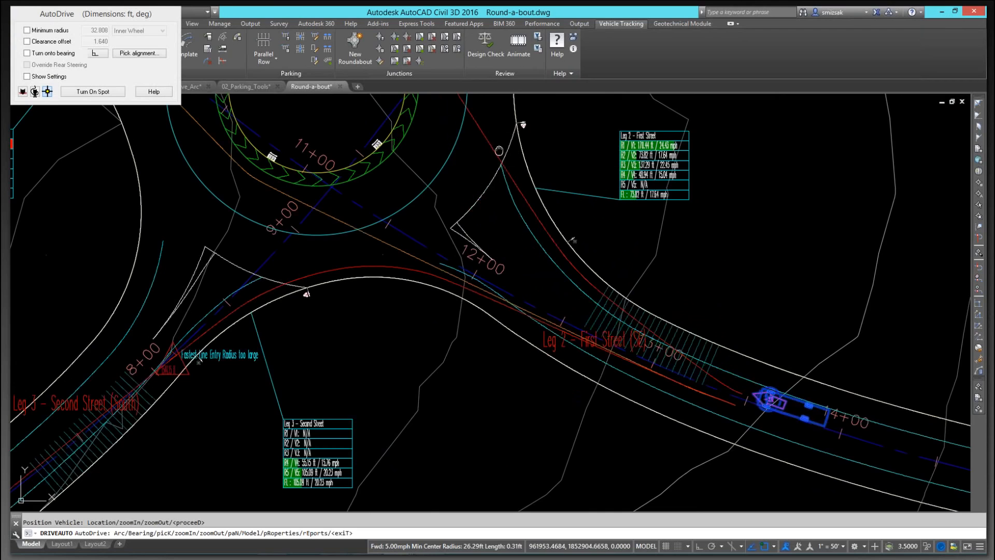
middle_click_drag(497, 145, 561, 277)
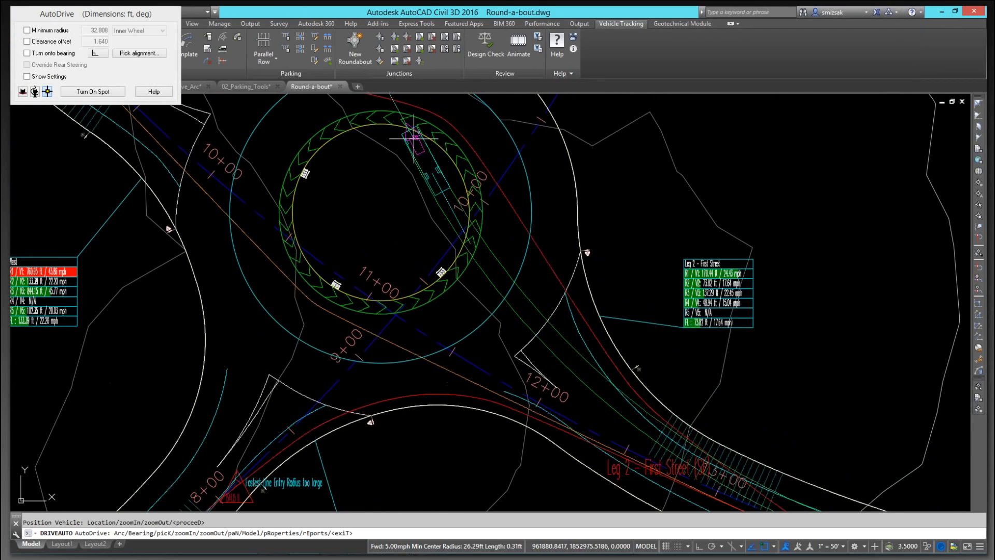
middle_click_drag(413, 137, 597, 195)
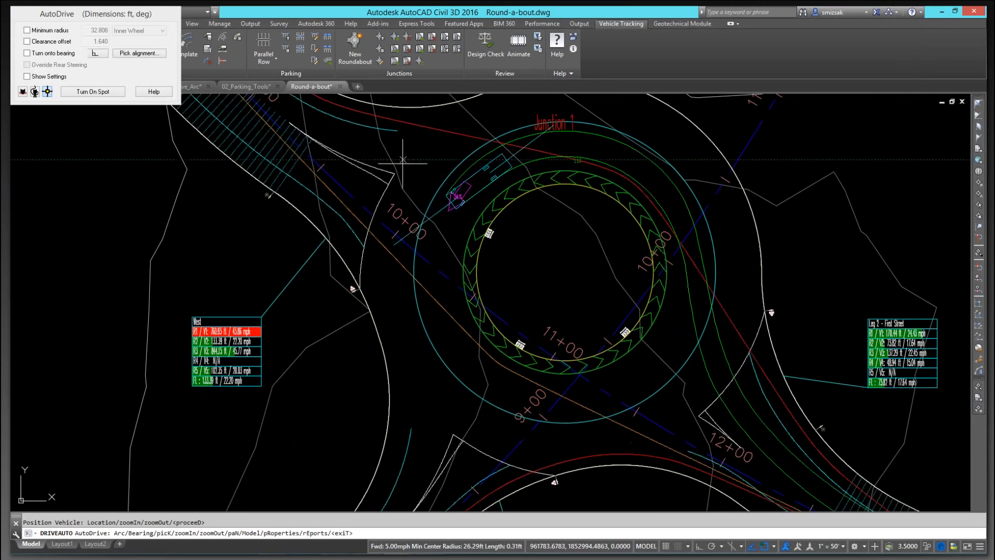
middle_click_drag(330, 128, 641, 260)
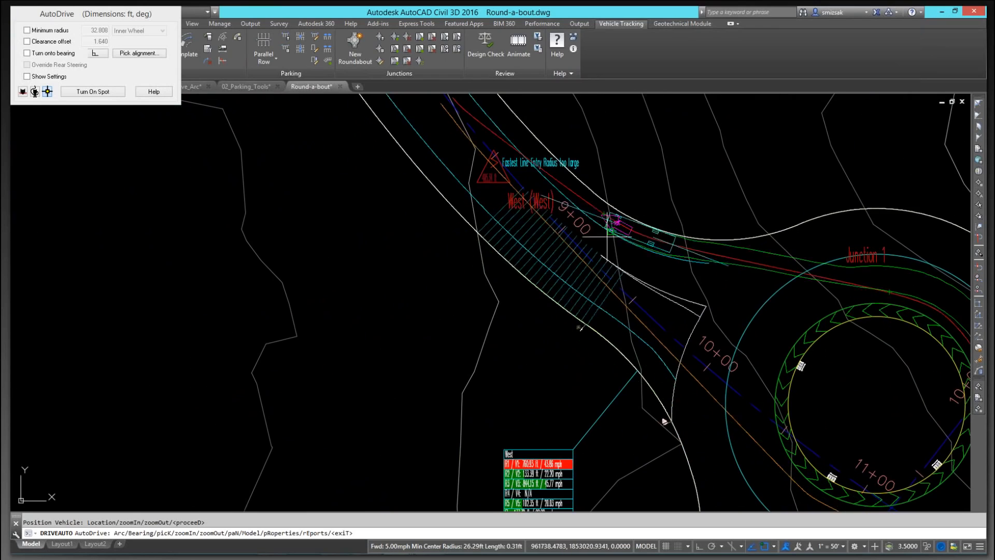
left_click(487, 134)
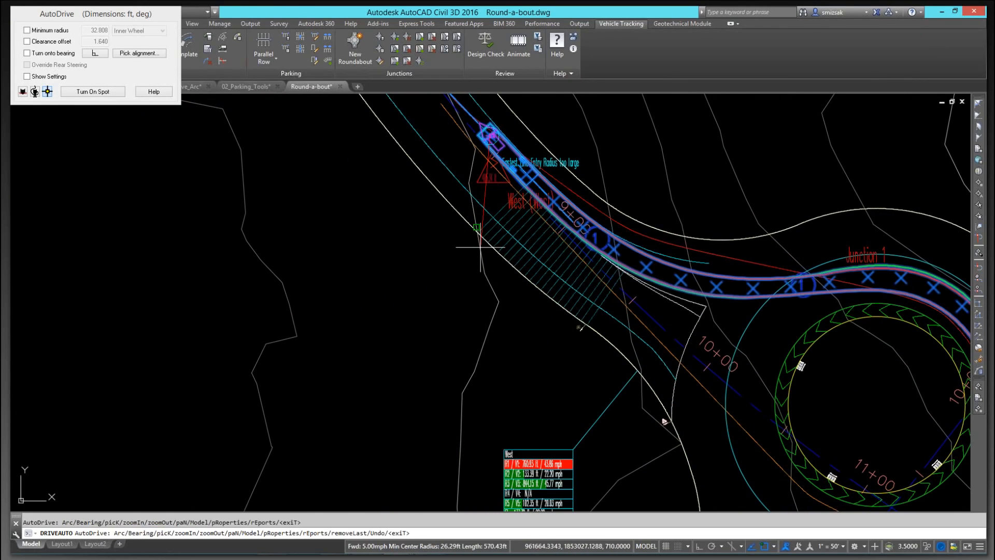
Finish the garbage truck drive and examine its swept path around the roundabout from the southeastern leg to the West leg
key("Escape")
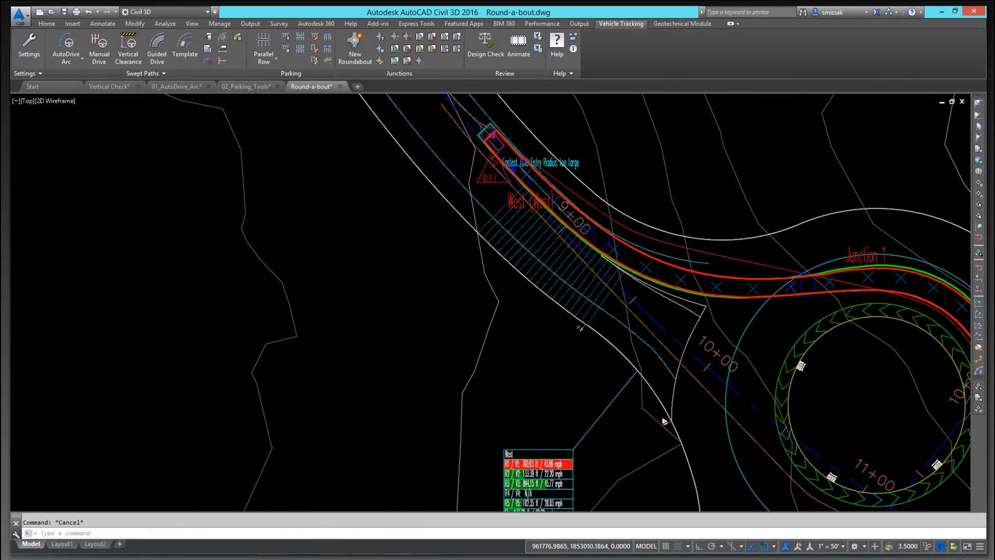
scroll(700, 260, "down", 4)
scroll(839, 305, "up", 5)
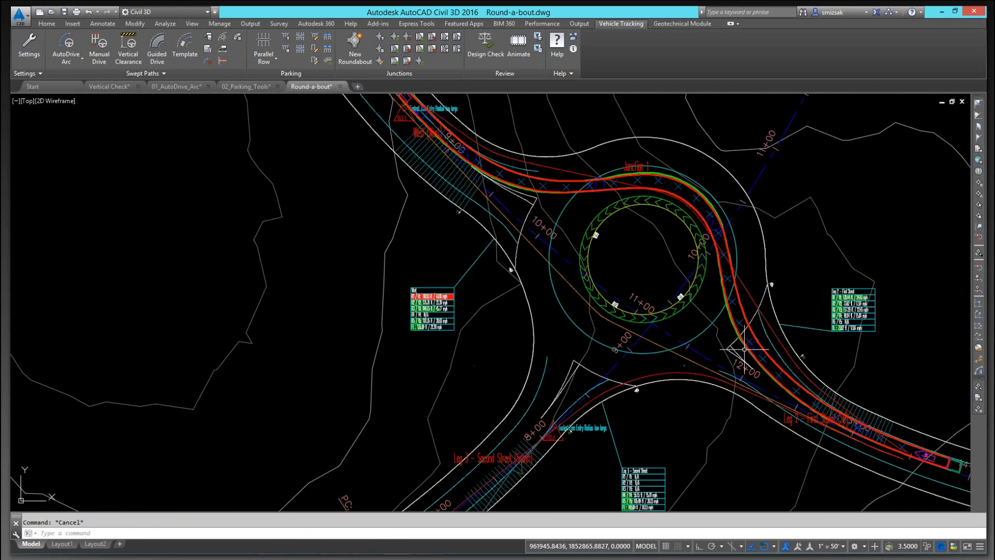
middle_click_drag(702, 259, 718, 357)
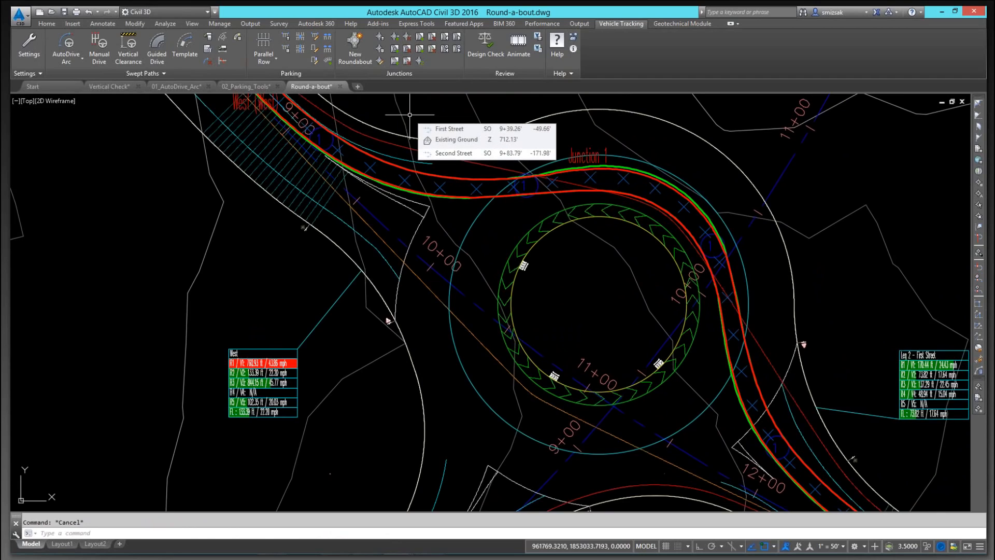
scroll(363, 213, "down", 3)
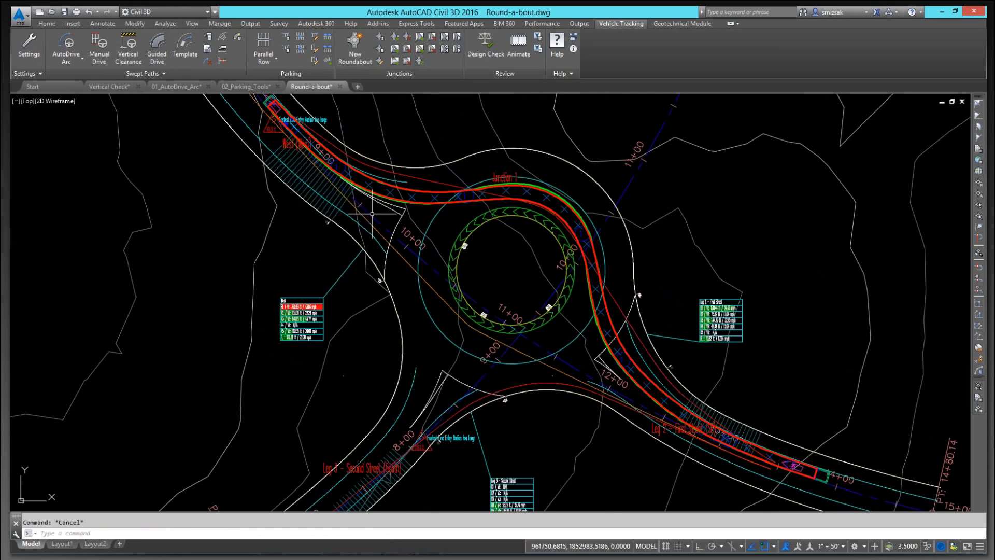
middle_click_drag(411, 220, 463, 289)
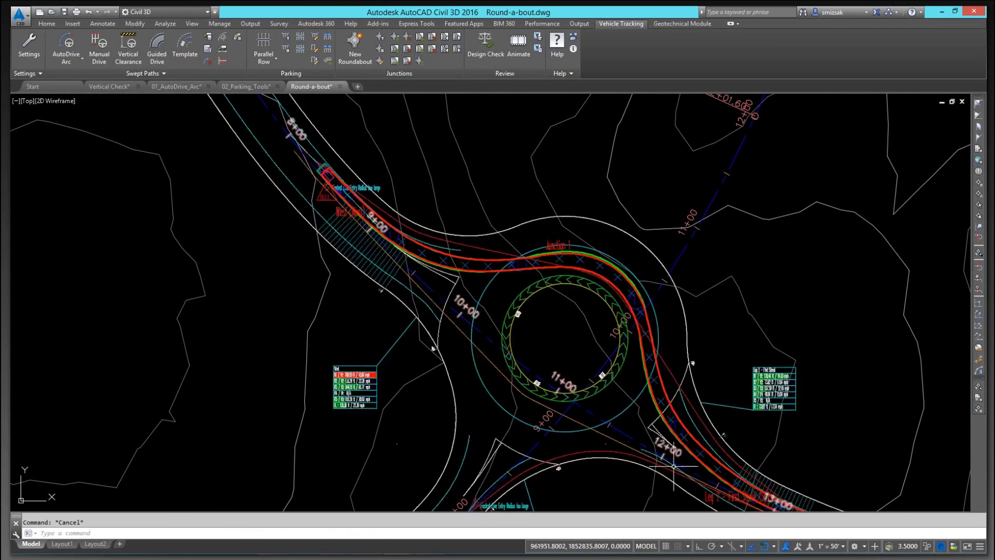
mouse_move(644, 423)
middle_mouse_down()
mouse_move(636, 340)
mouse_move(733, 406)
middle_mouse_up()
left_click(416, 151)
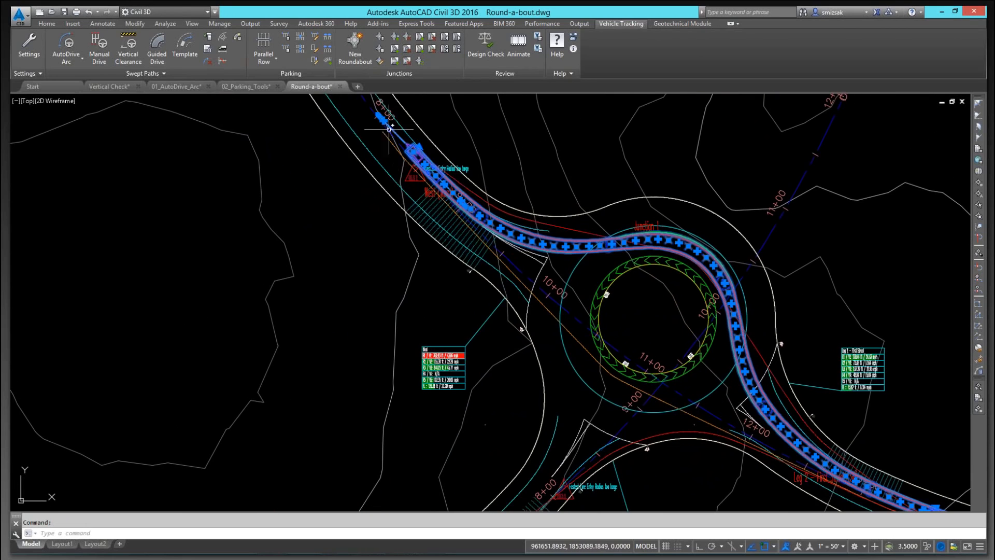
key("Escape")
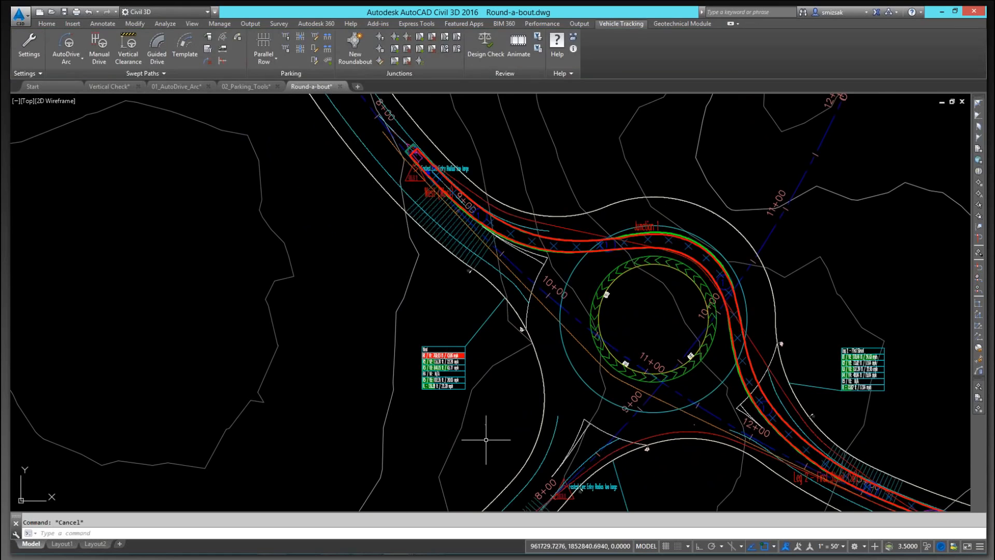
scroll(484, 437, "down", 8)
mouse_move(415, 392)
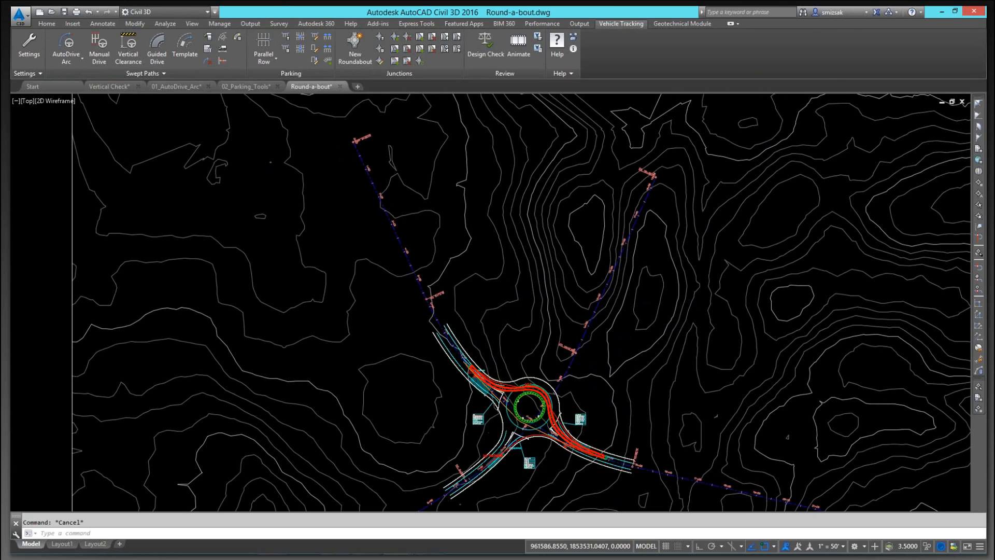
scroll(440, 227, "down", 4)
mouse_move(441, 227)
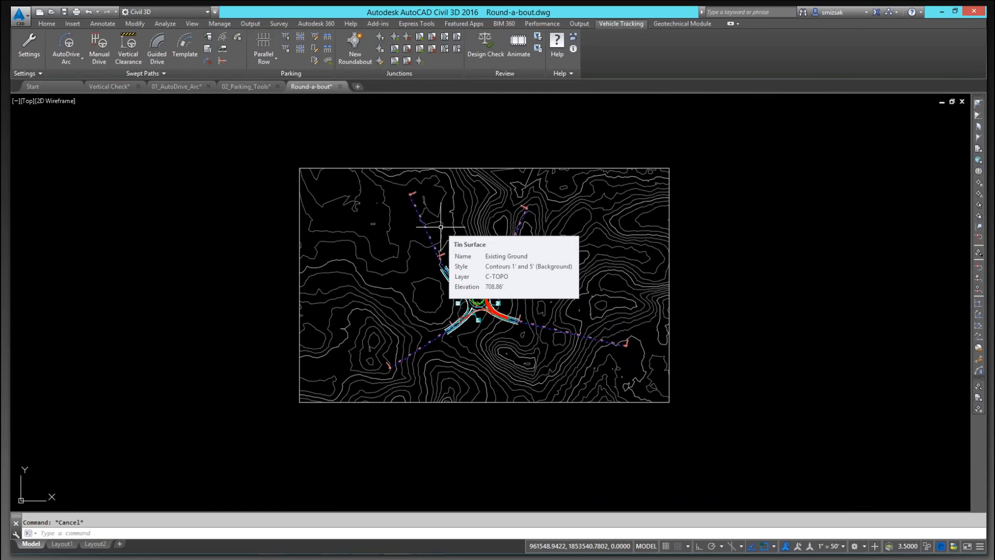
scroll(441, 227, "down", 4)
scroll(456, 243, "up", 4)
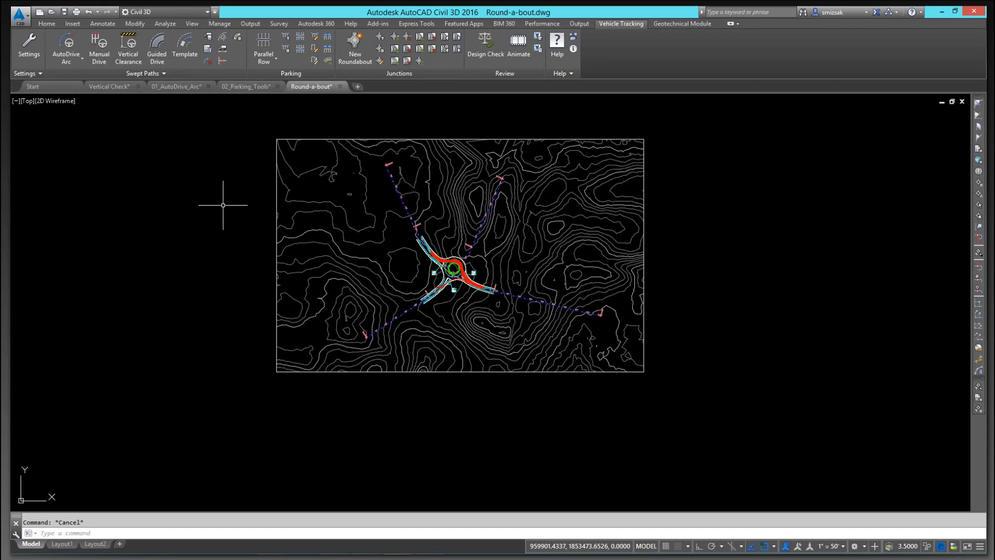
Switch to the PowerPoint slide show and advance from the Demonstration slide to the Summary slide
key("alt+Tab")
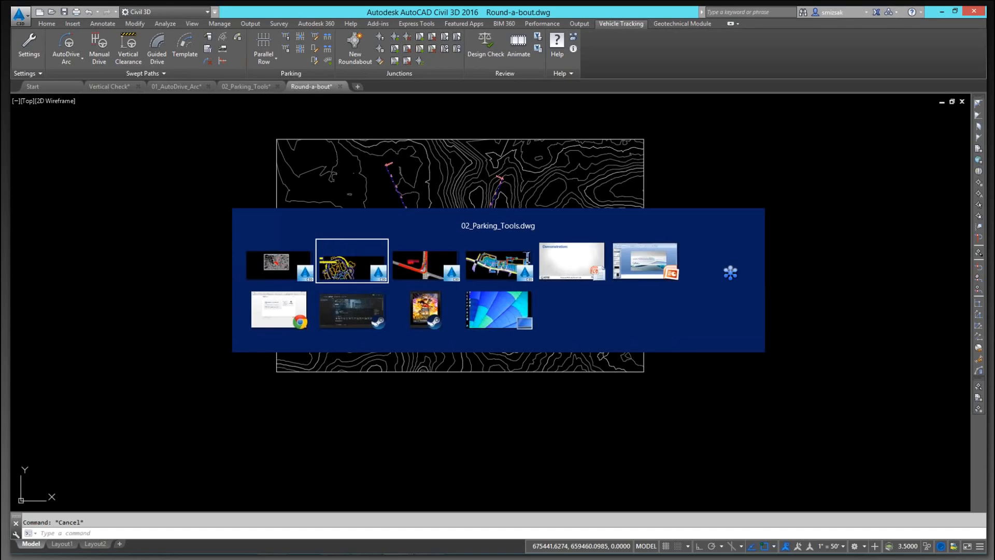
key("alt+Tab")
key("alt+Tab")
key("alt+Tab")
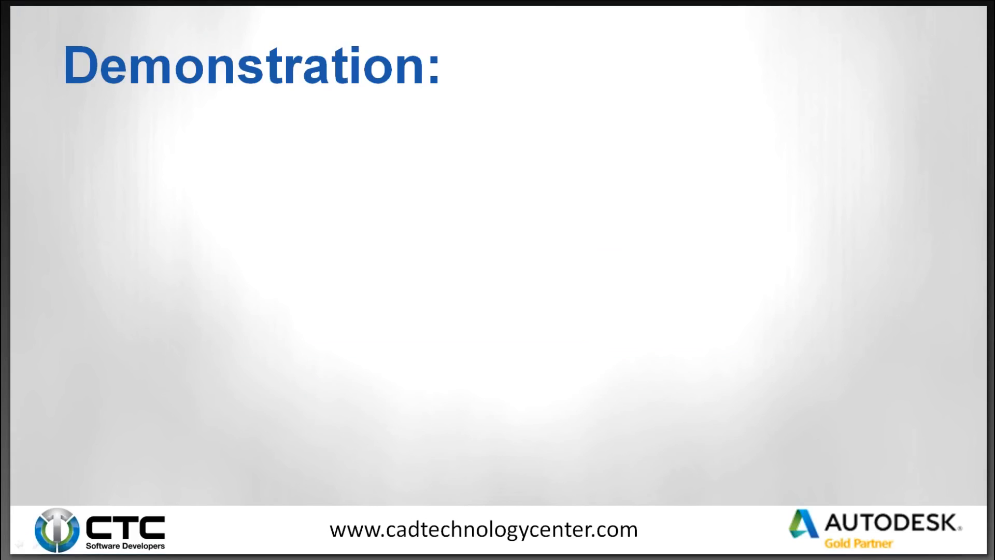
key("Right")
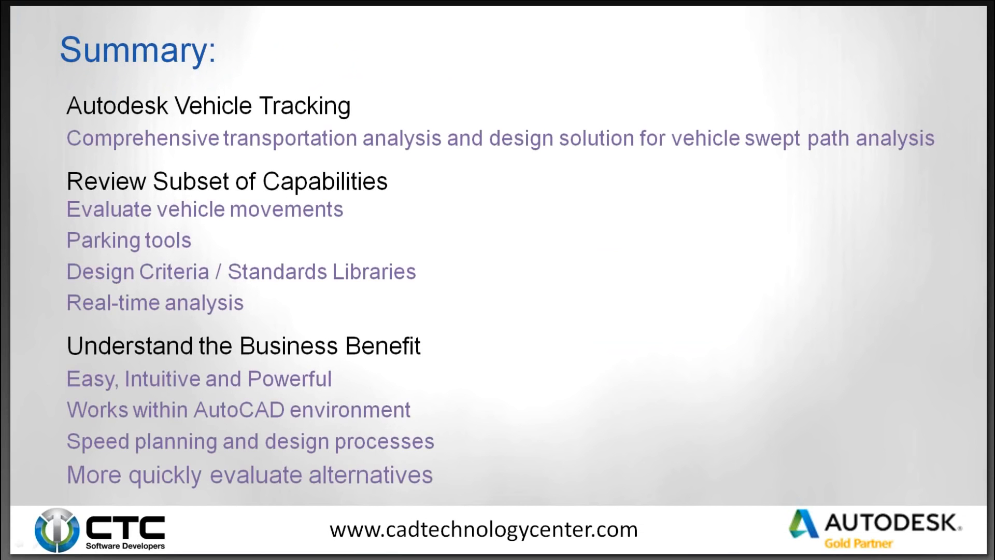
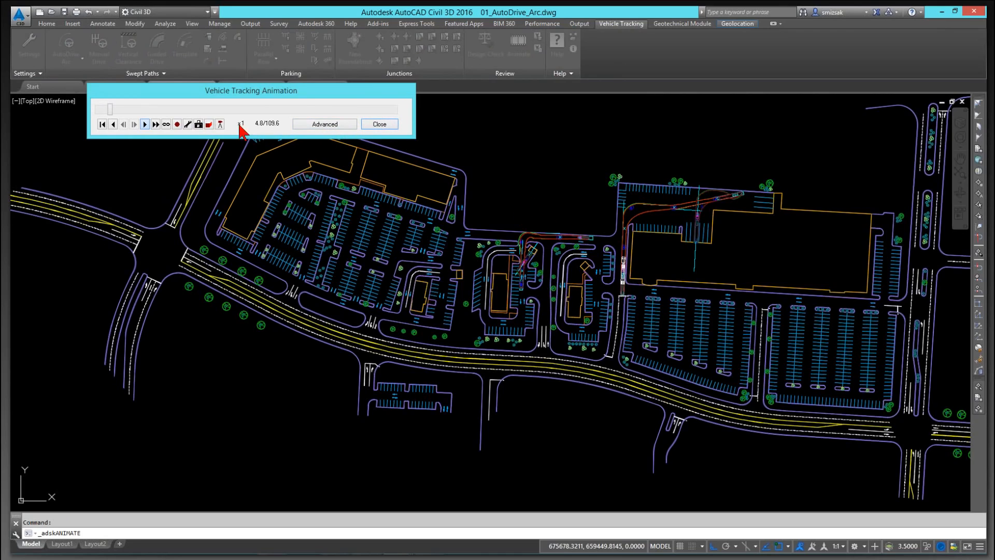
Restart the animation with advanced options, show it in 3D with camera control, and fast-forward the WB-62 semi-trailer run at x32
left_click(378, 125)
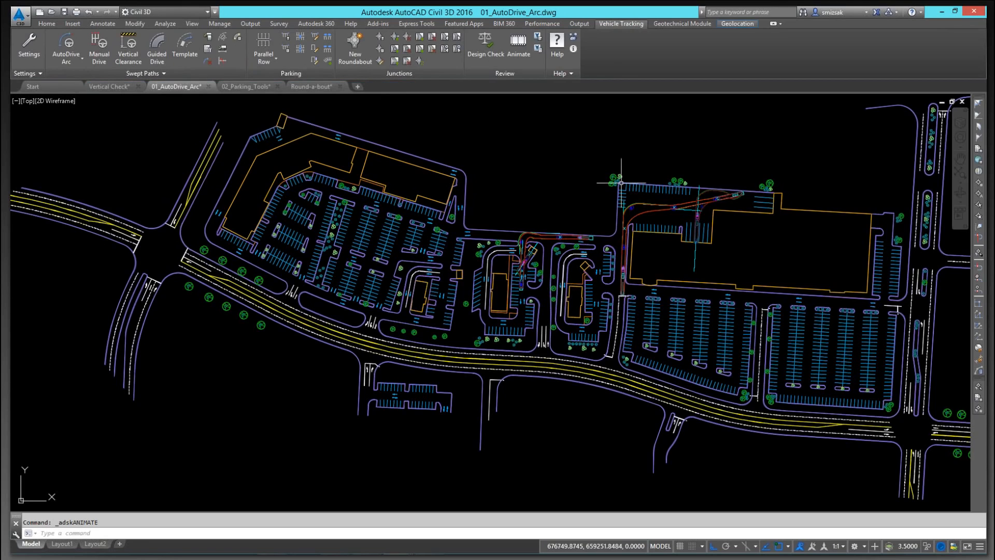
scroll(627, 265, "up", 5)
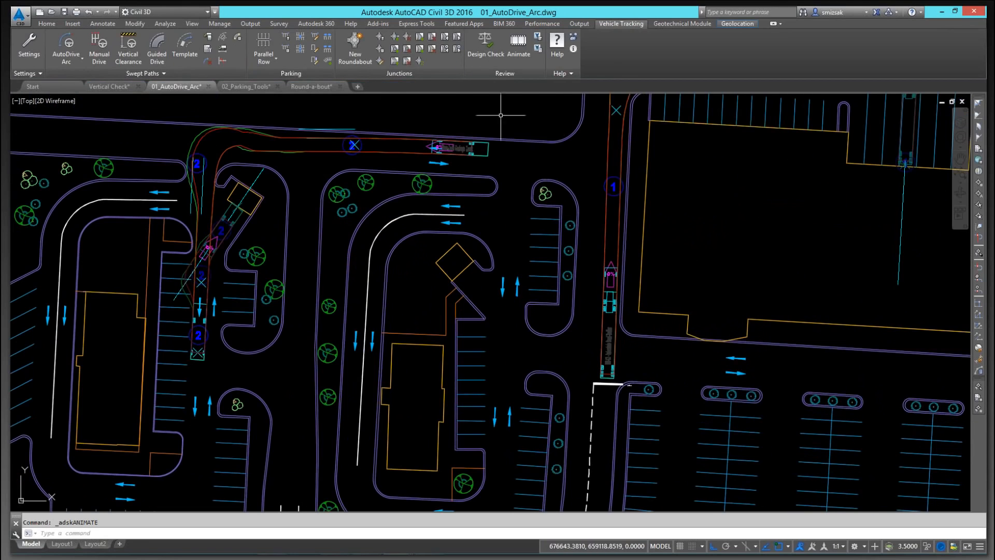
left_click(519, 46)
left_click(313, 124)
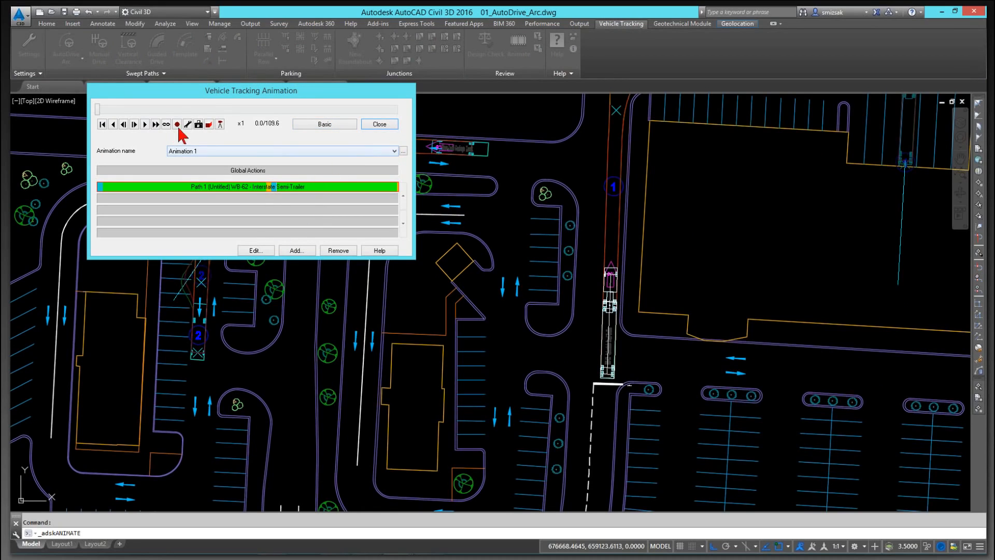
left_click(209, 124)
left_click(220, 124)
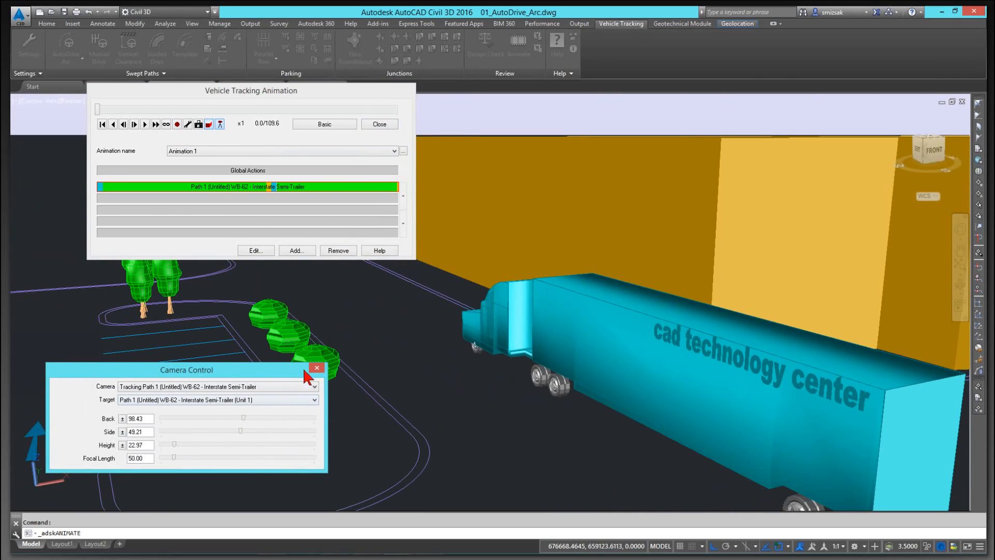
left_click(144, 124)
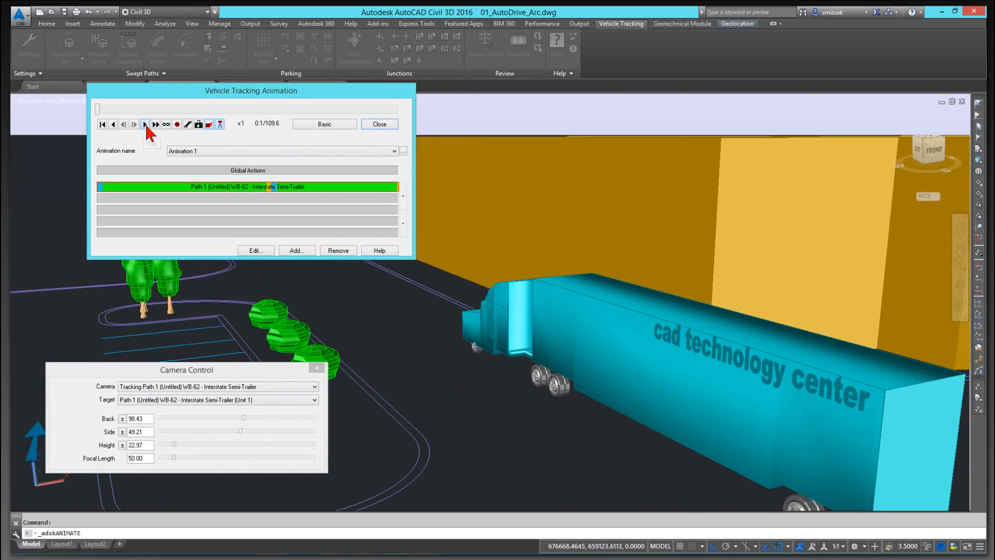
left_click(156, 124)
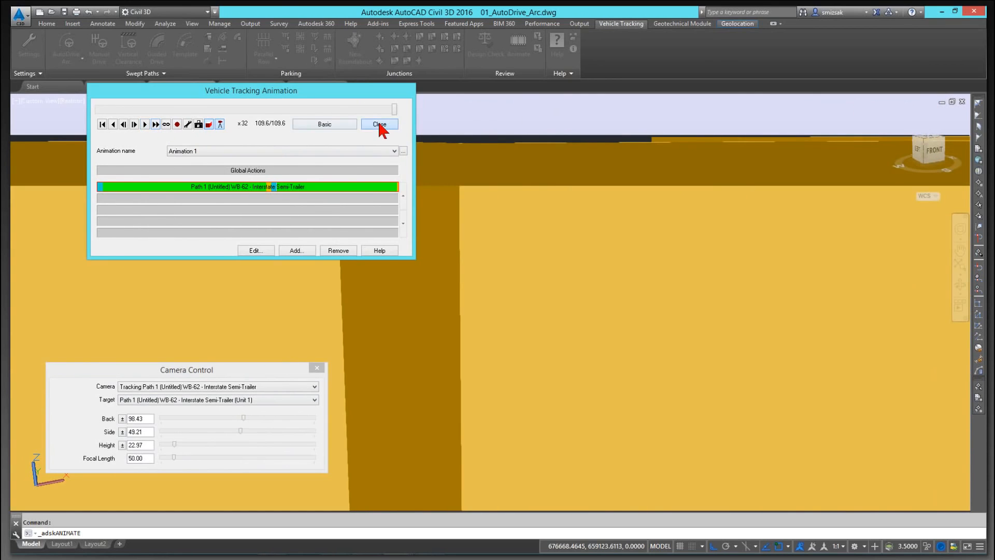
Close the vehicle animation and save its current viewpoint under the name gg
left_click(379, 124)
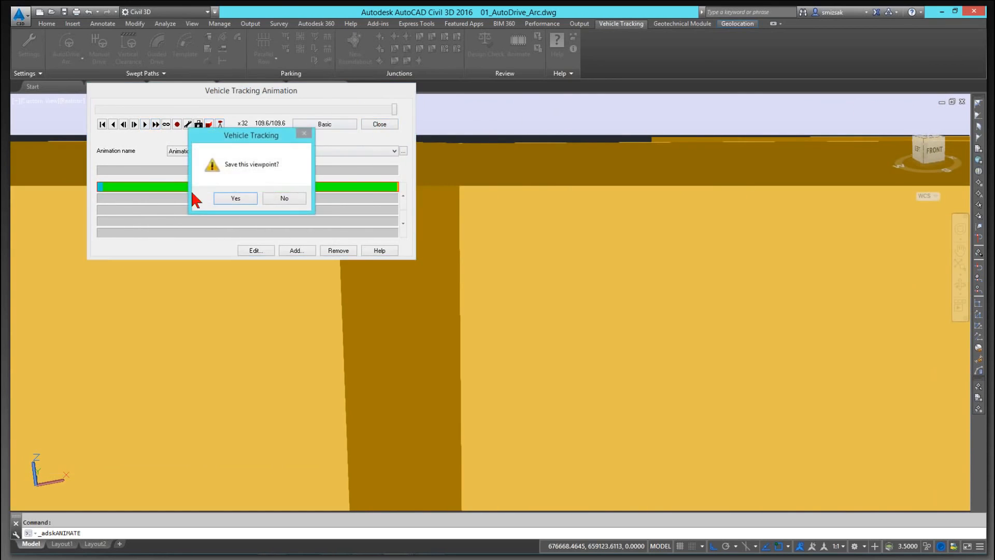
left_click(236, 198)
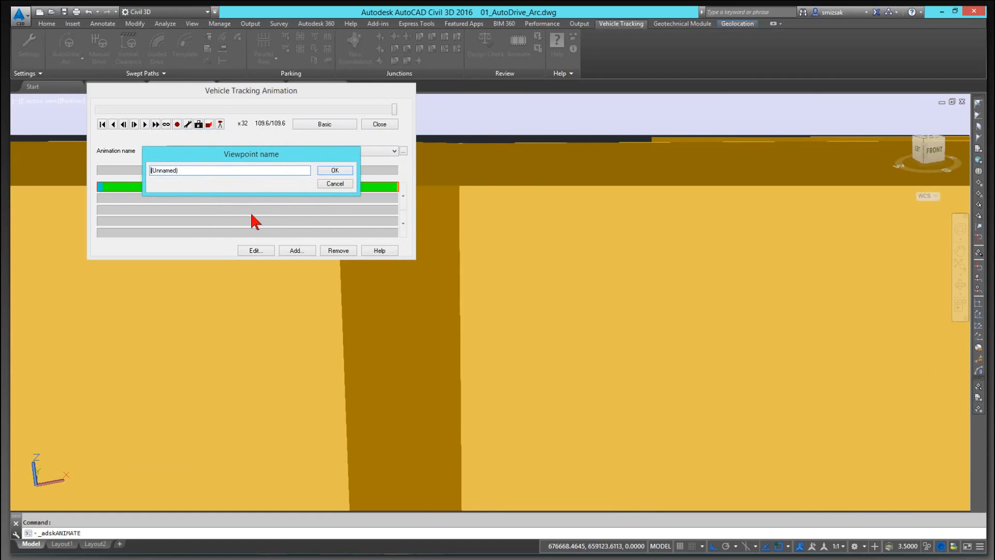
left_click(271, 169)
type("gg")
left_click(341, 167)
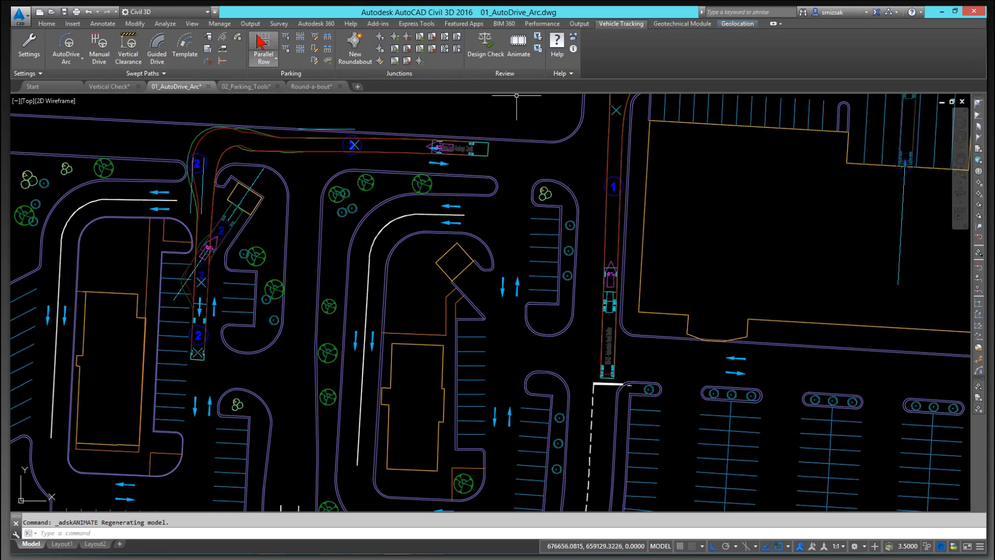
Search the AutoDrive vehicle library for Windmill, review the vehicles in the Vertical Check.dwg pool, and close the library
left_click(67, 49)
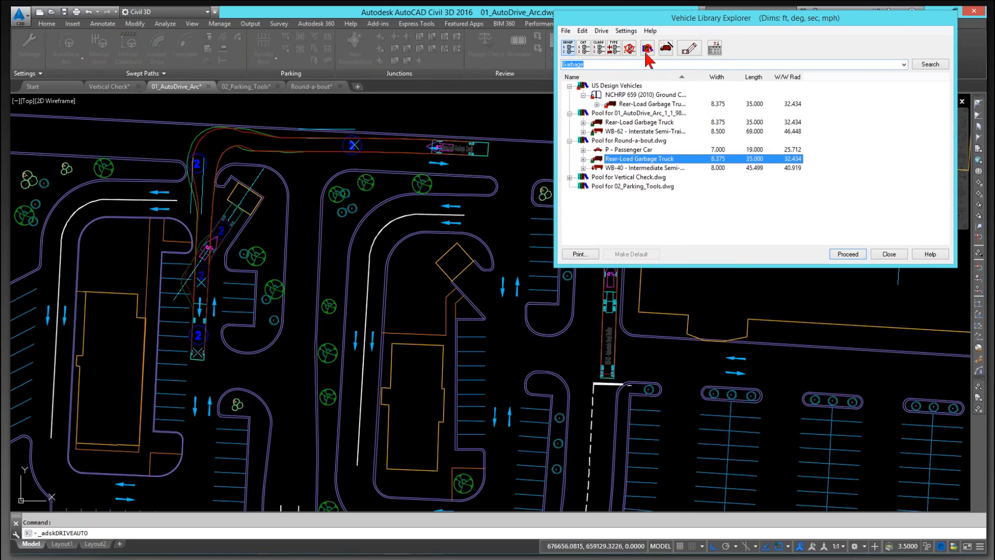
double_click(599, 64)
type("W")
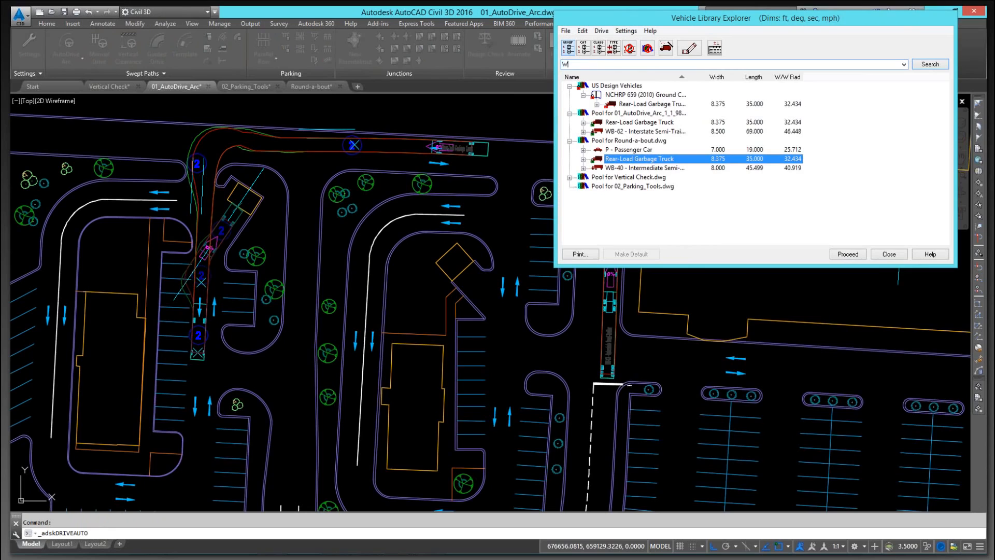
type("indmill")
left_click(930, 64)
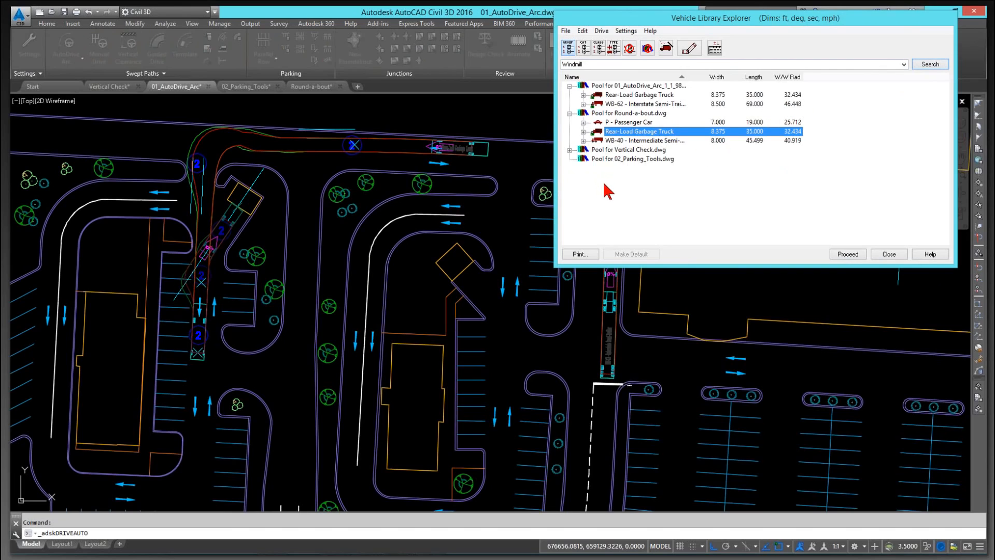
left_click(570, 150)
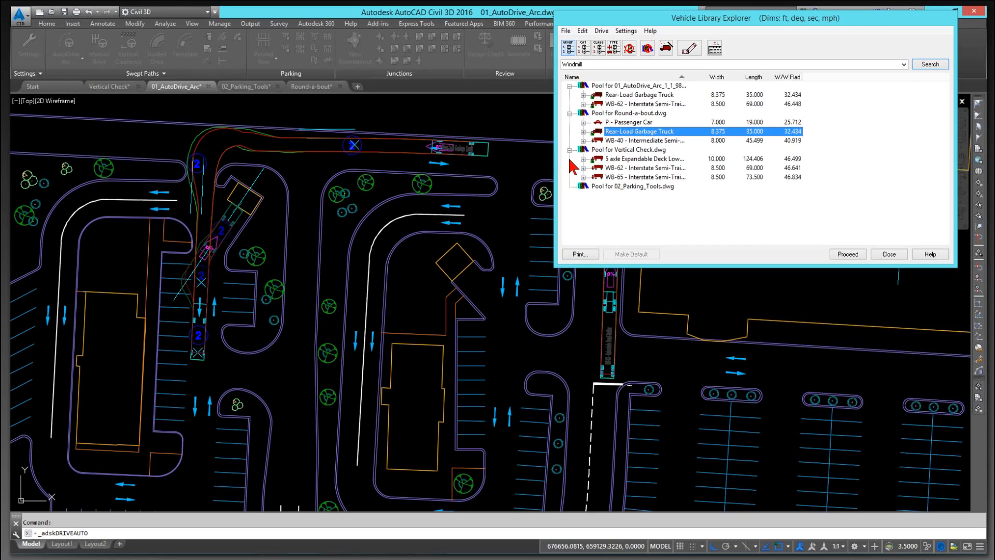
left_click(569, 113)
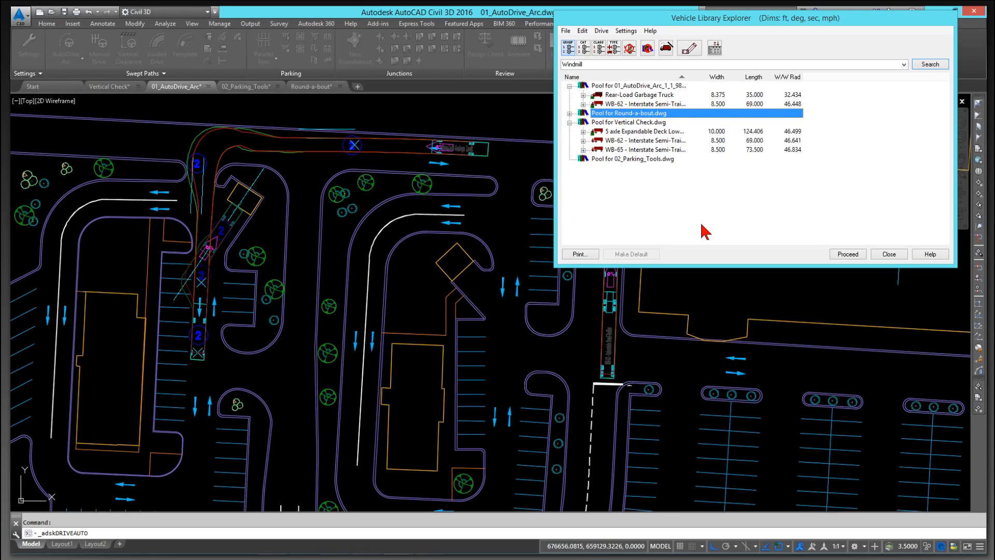
left_click(887, 254)
Reopen the vehicle animation and inspect its AVI recording options and video compression choices, cancelling before any recording is made
left_click(518, 42)
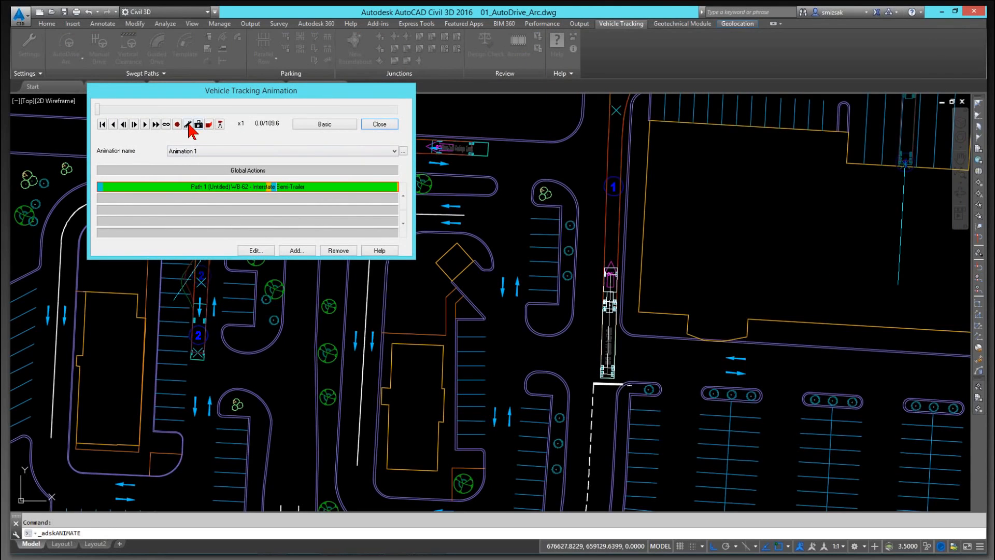
left_click(178, 125)
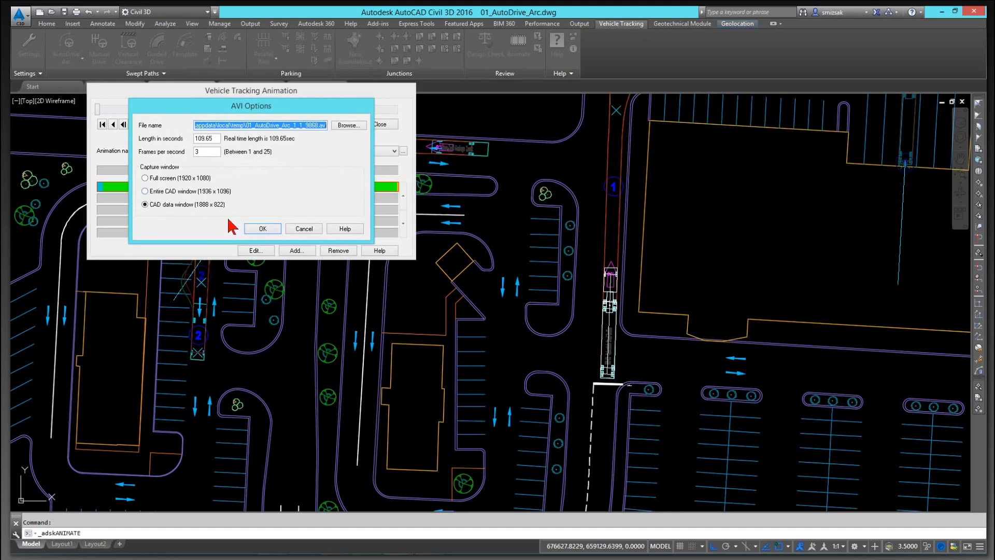
left_click(263, 229)
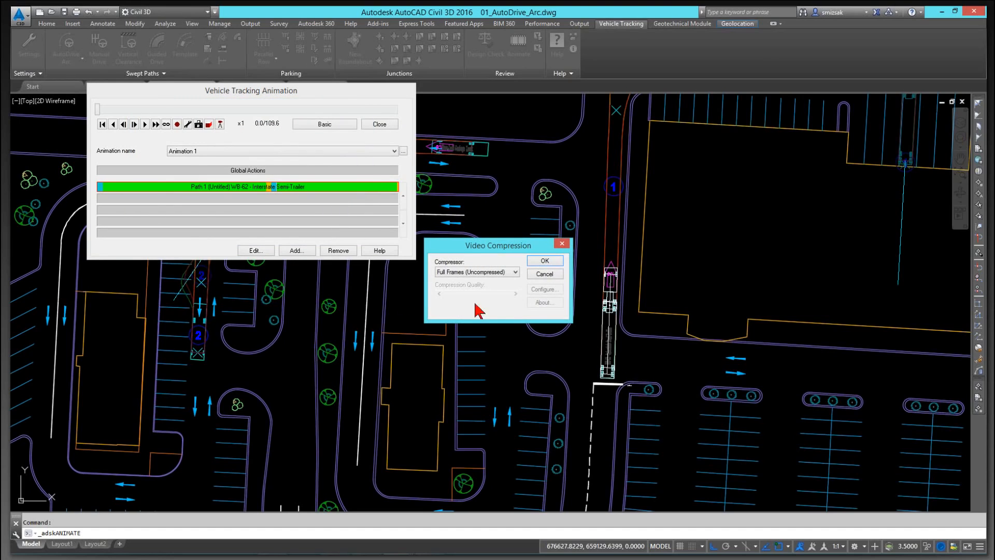
left_click(537, 275)
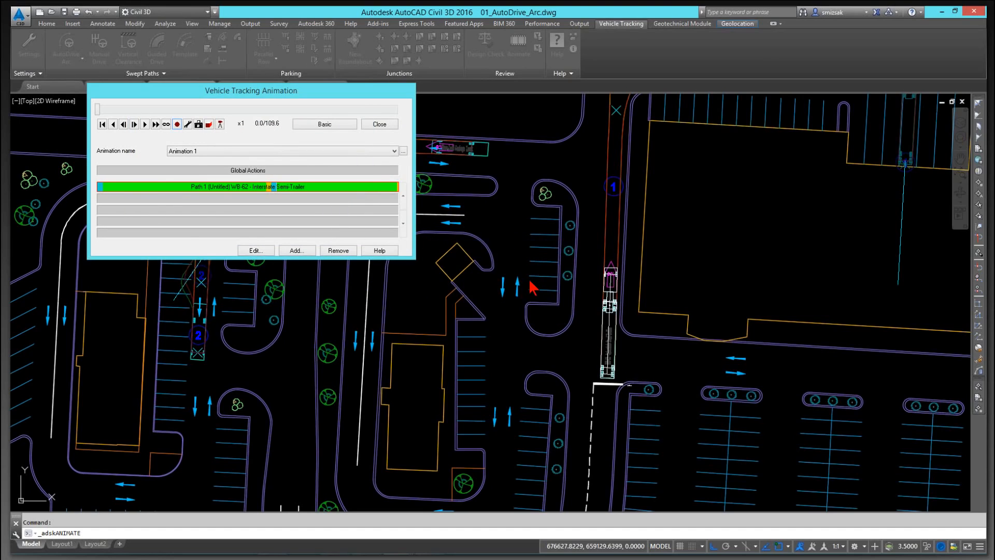